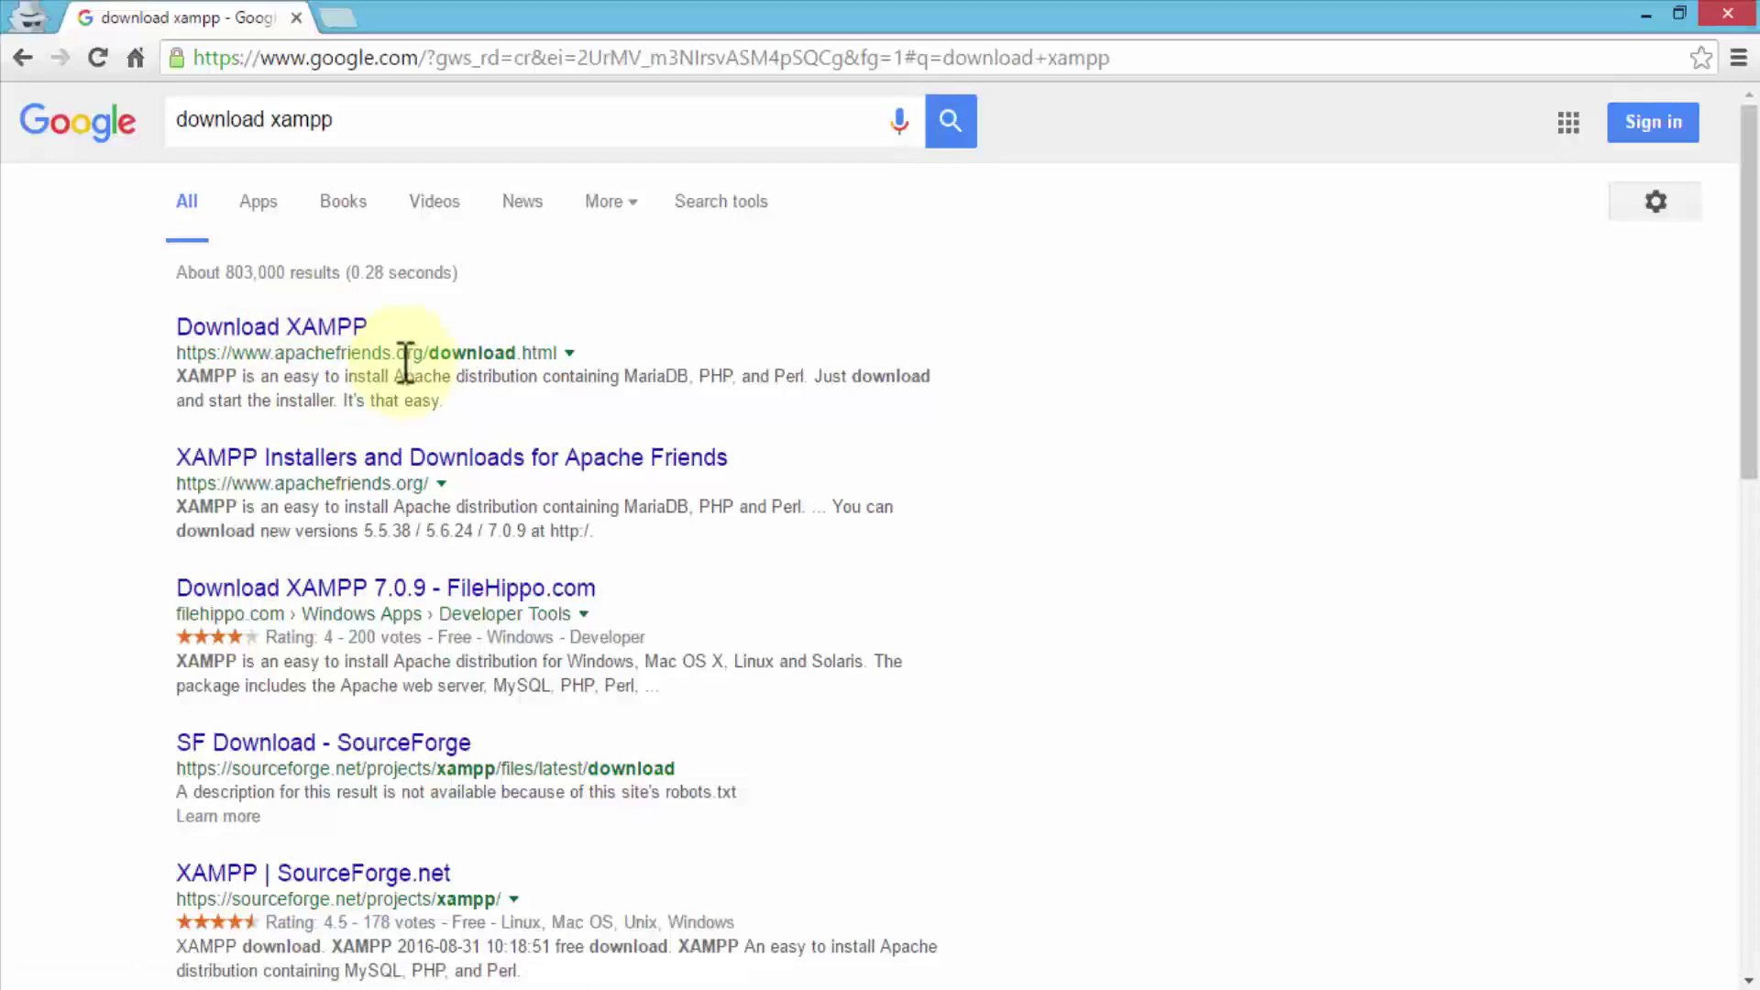
Open the Apache Friends XAMPP download page and review the versions offered for Windows, Linux and OS X
{"action": "left_click", "coordinate": [296, 338]}
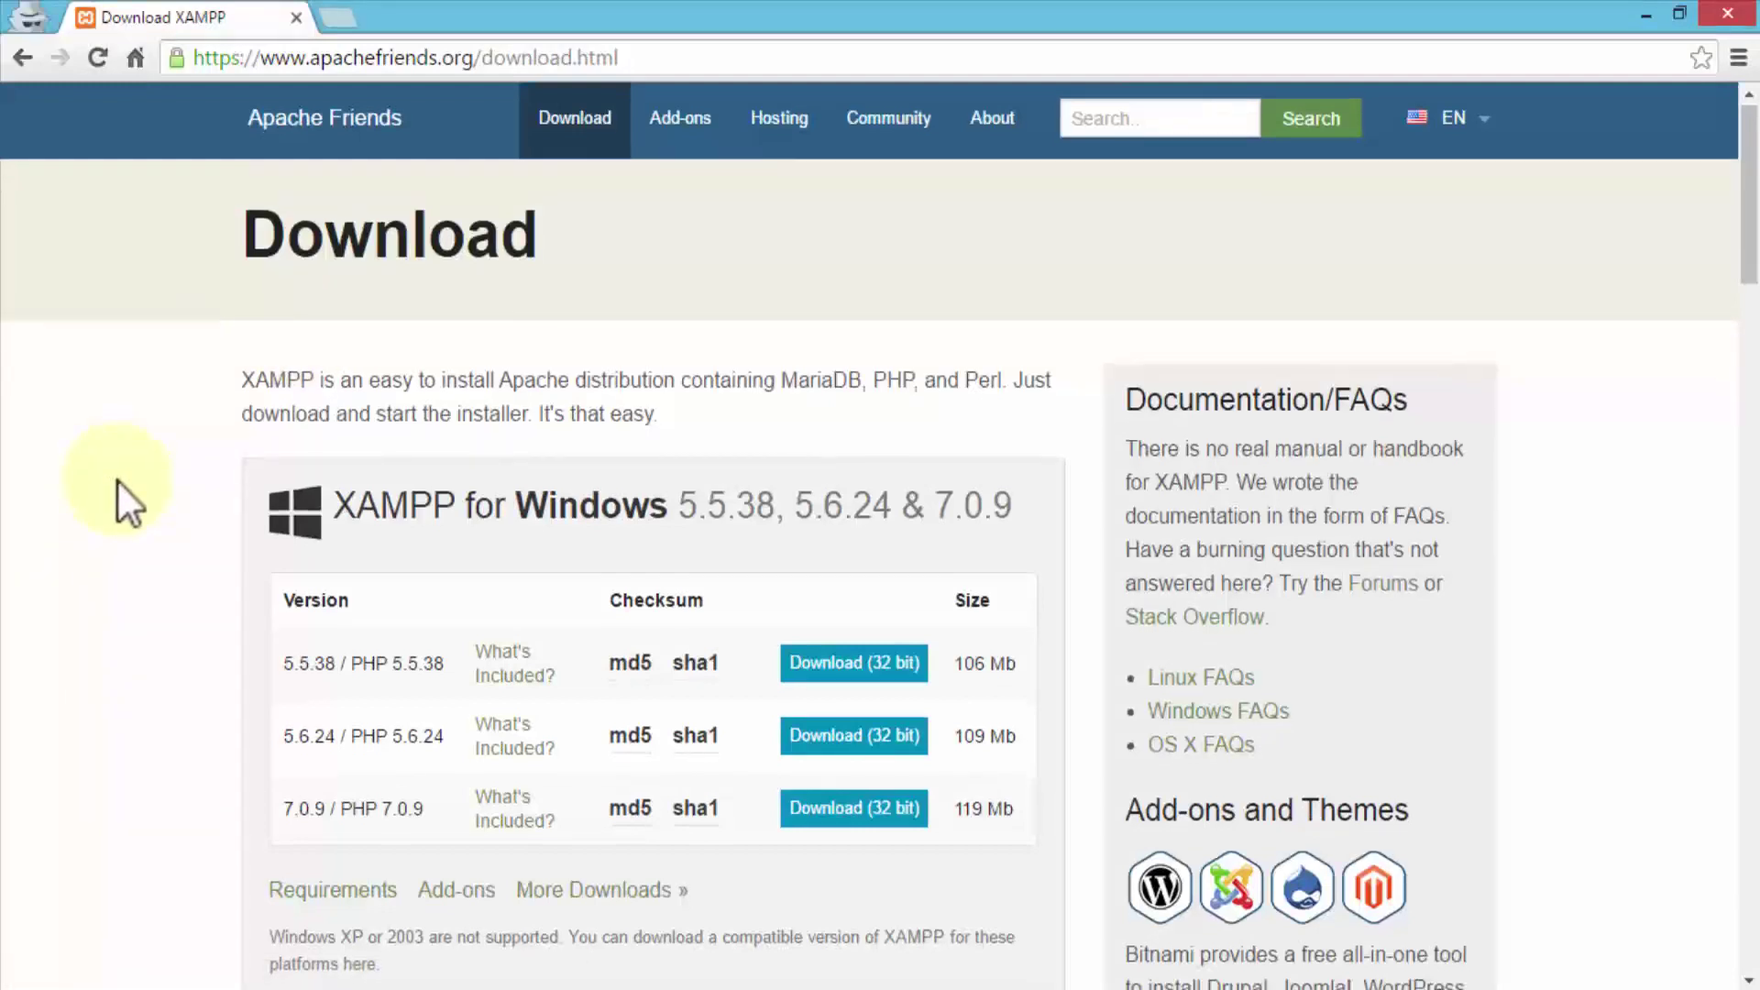
{"action": "scroll", "coordinate": [118, 478], "scroll_direction": "down", "scroll_amount": 1}
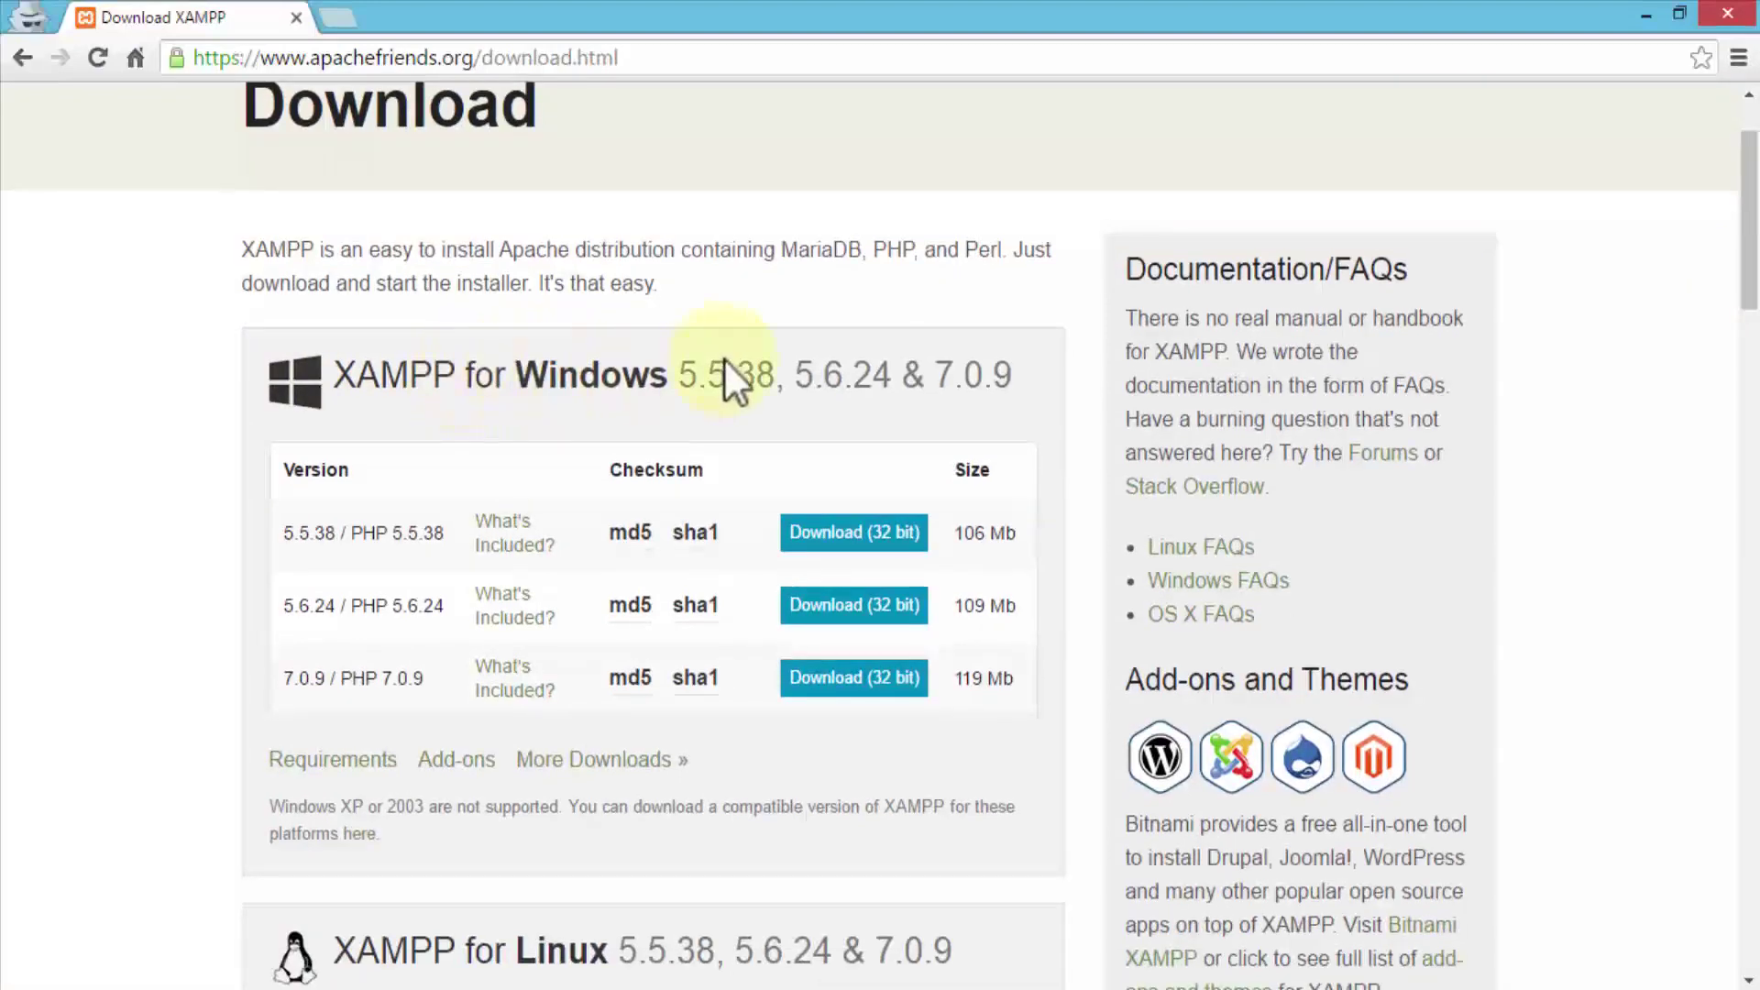
{"action": "scroll", "coordinate": [718, 358], "scroll_direction": "down", "scroll_amount": 1}
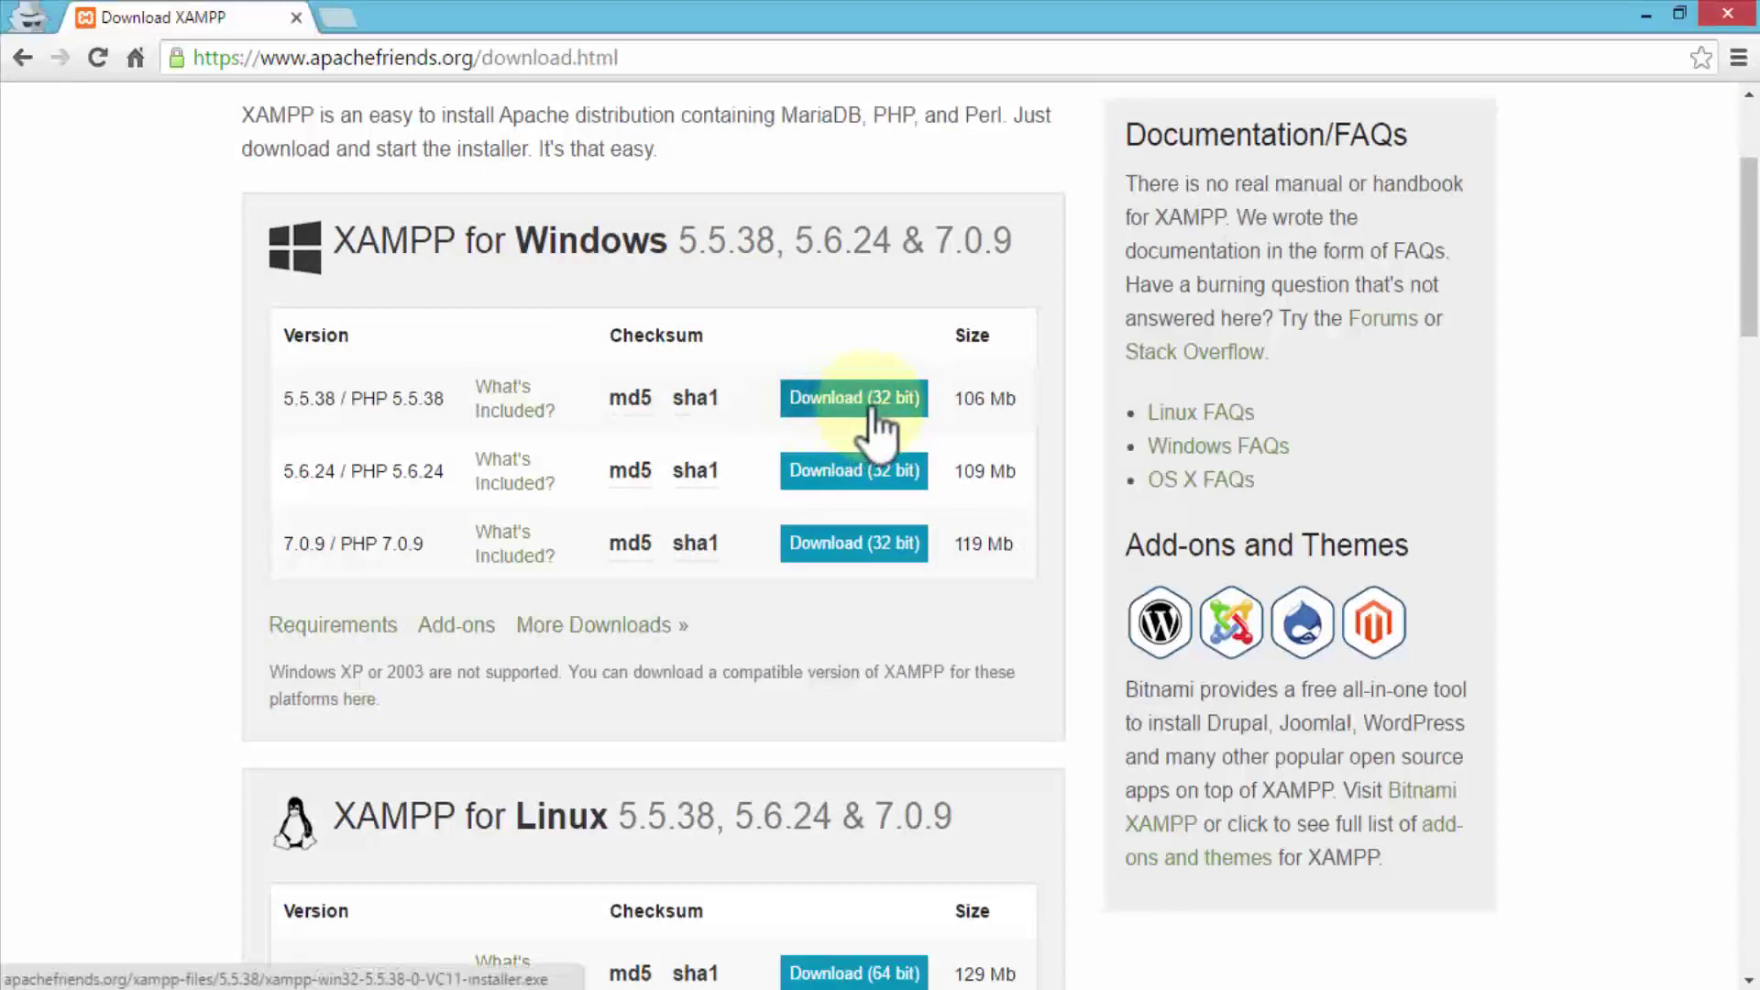
{"action": "scroll", "coordinate": [170, 569], "scroll_direction": "down", "scroll_amount": 3}
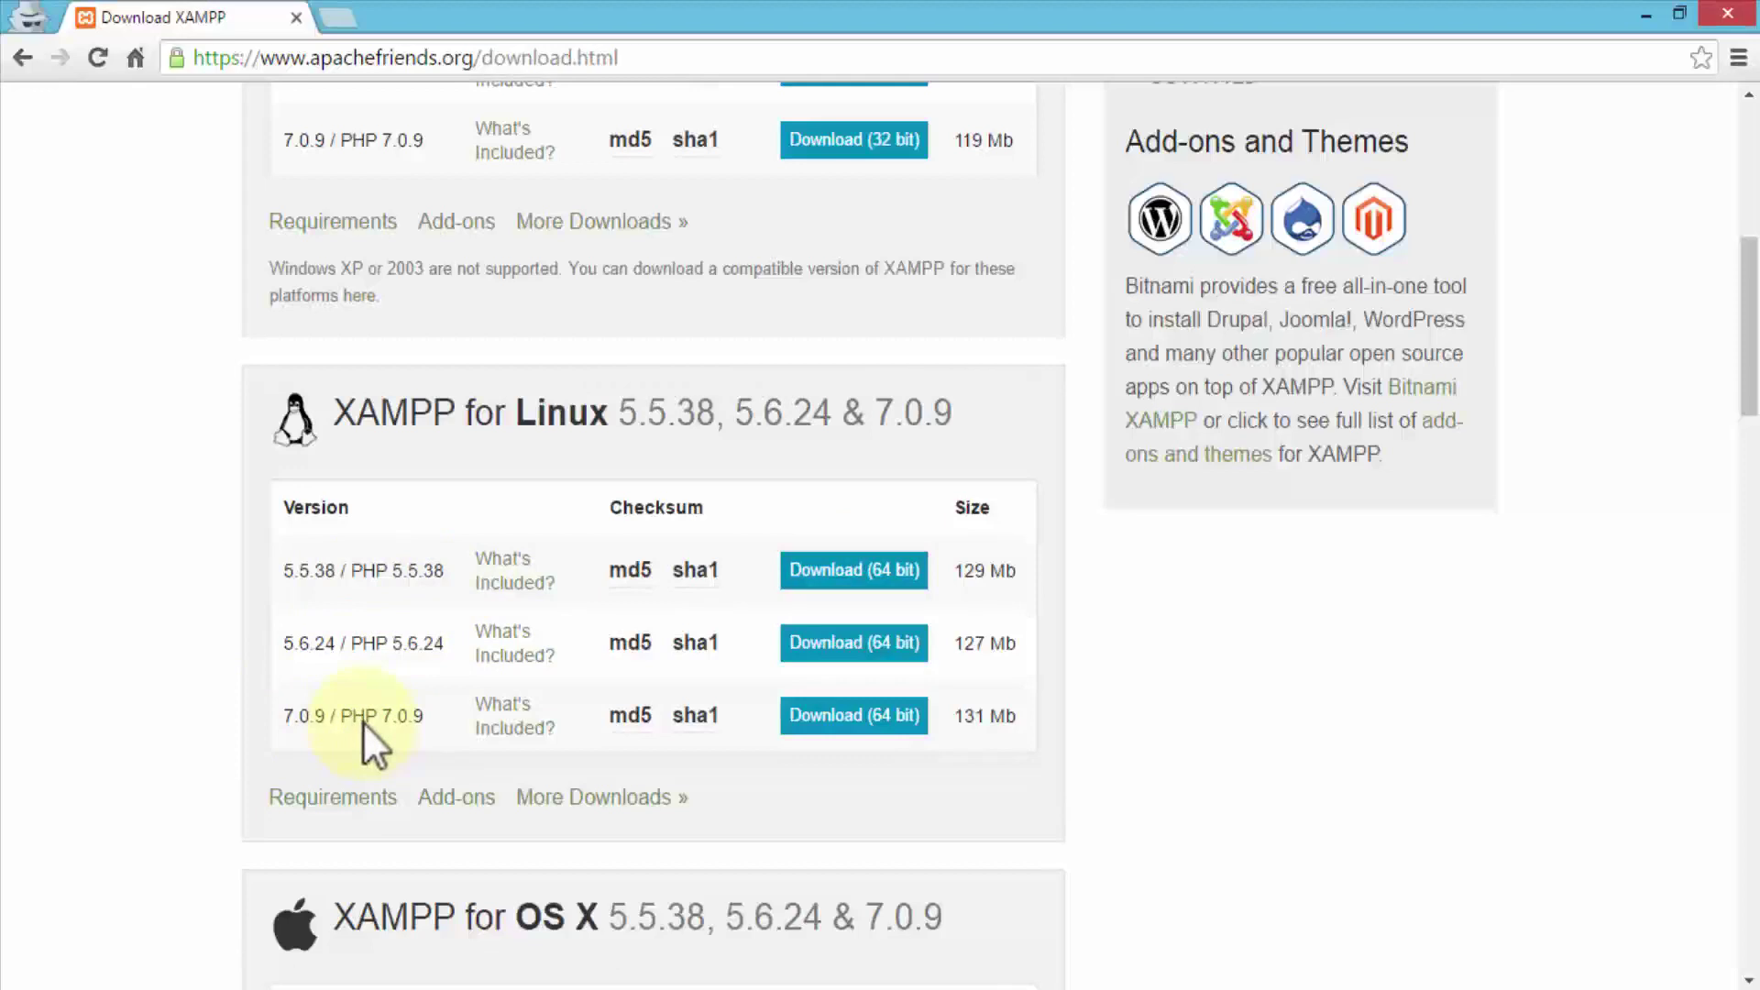
{"action": "scroll", "coordinate": [301, 680], "scroll_direction": "up", "scroll_amount": 3}
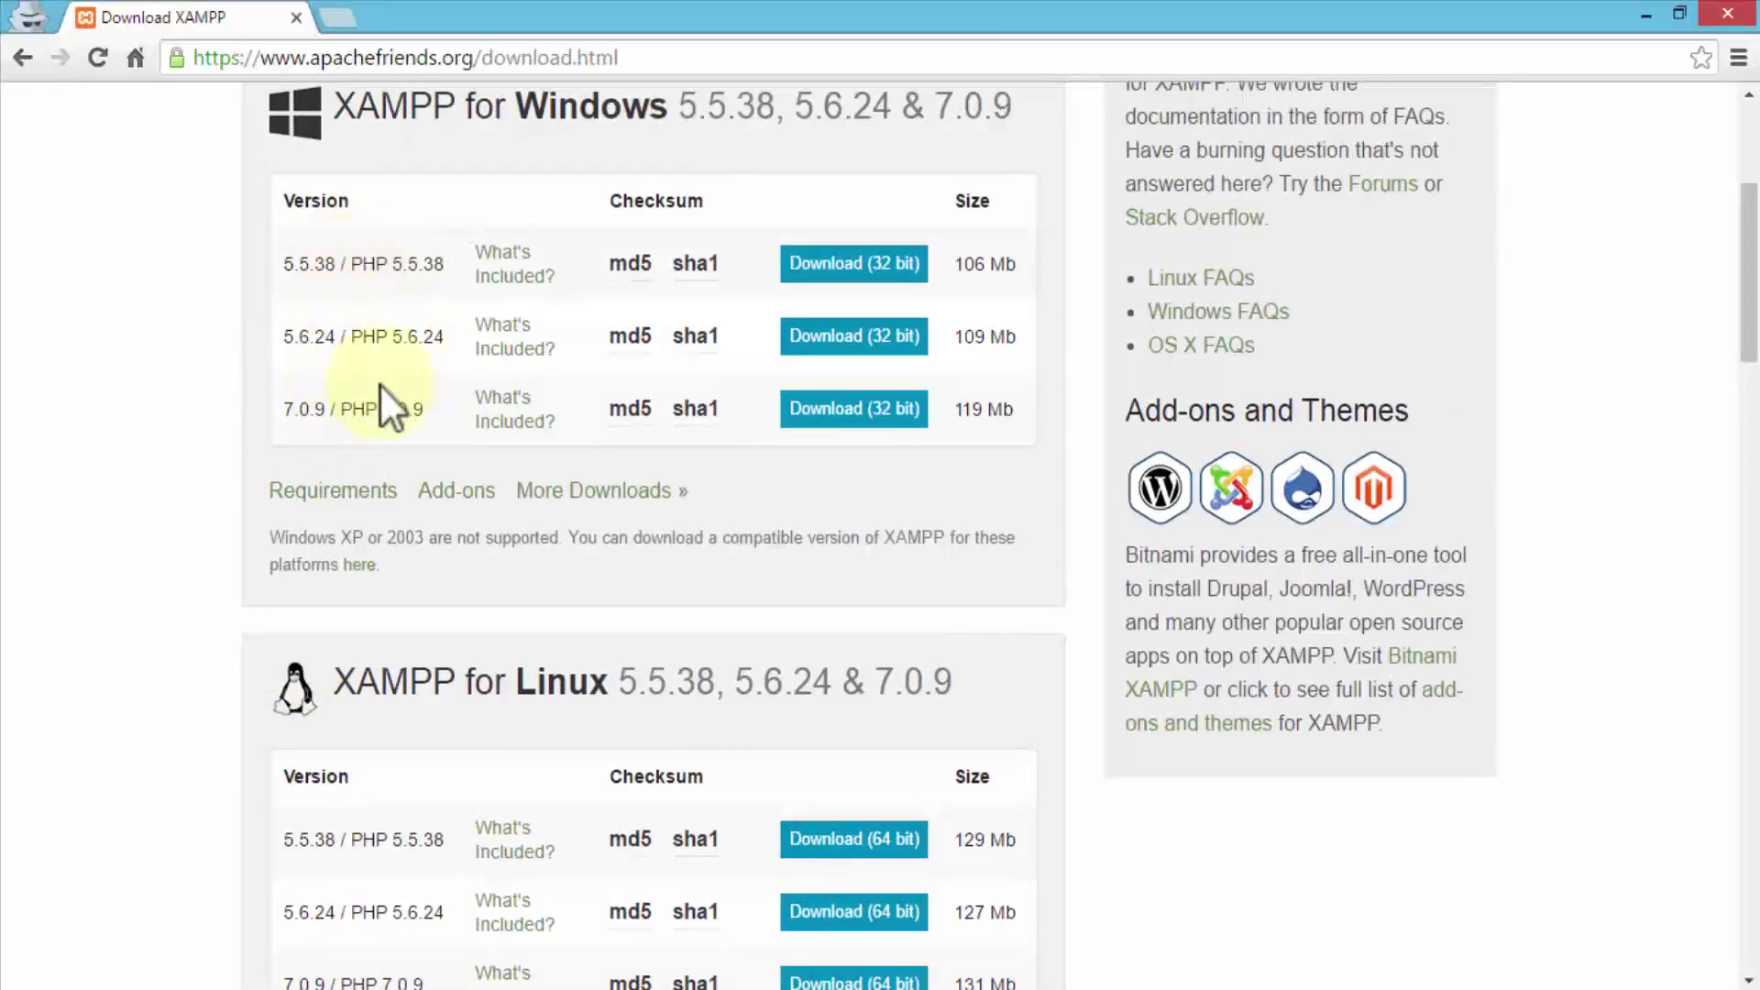
{"action": "scroll", "coordinate": [187, 442], "scroll_direction": "down", "scroll_amount": 8}
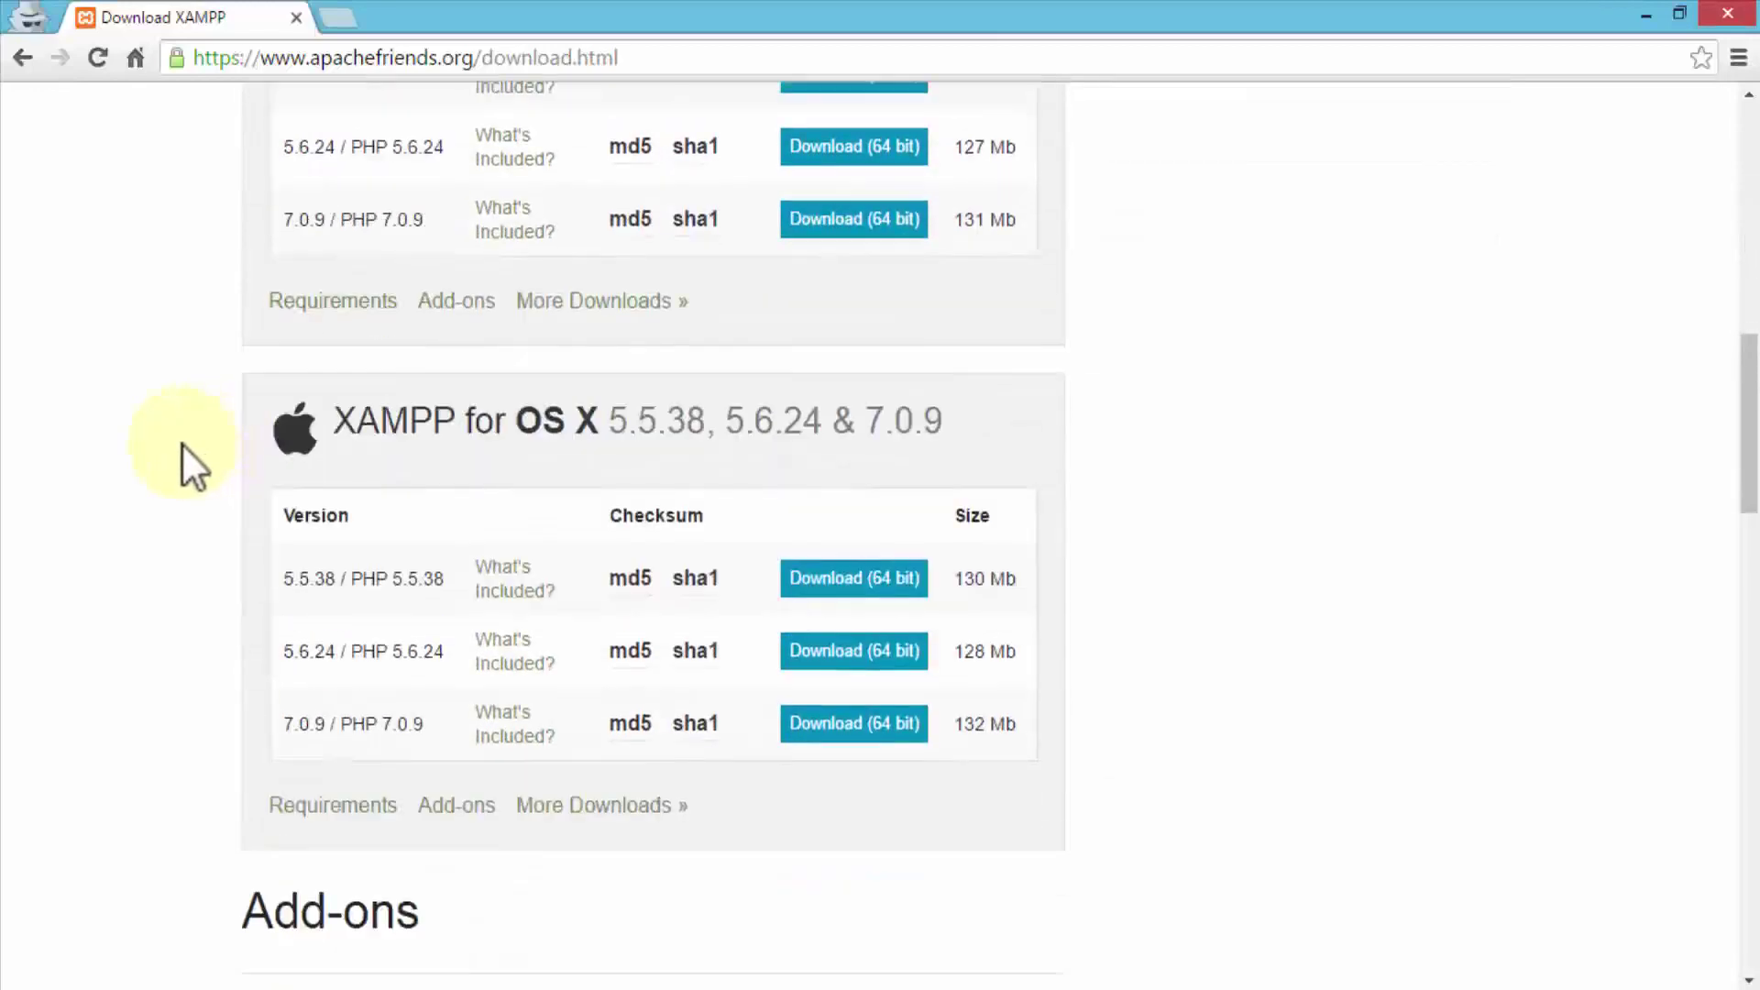
{"action": "scroll", "coordinate": [182, 443], "scroll_direction": "down", "scroll_amount": 2}
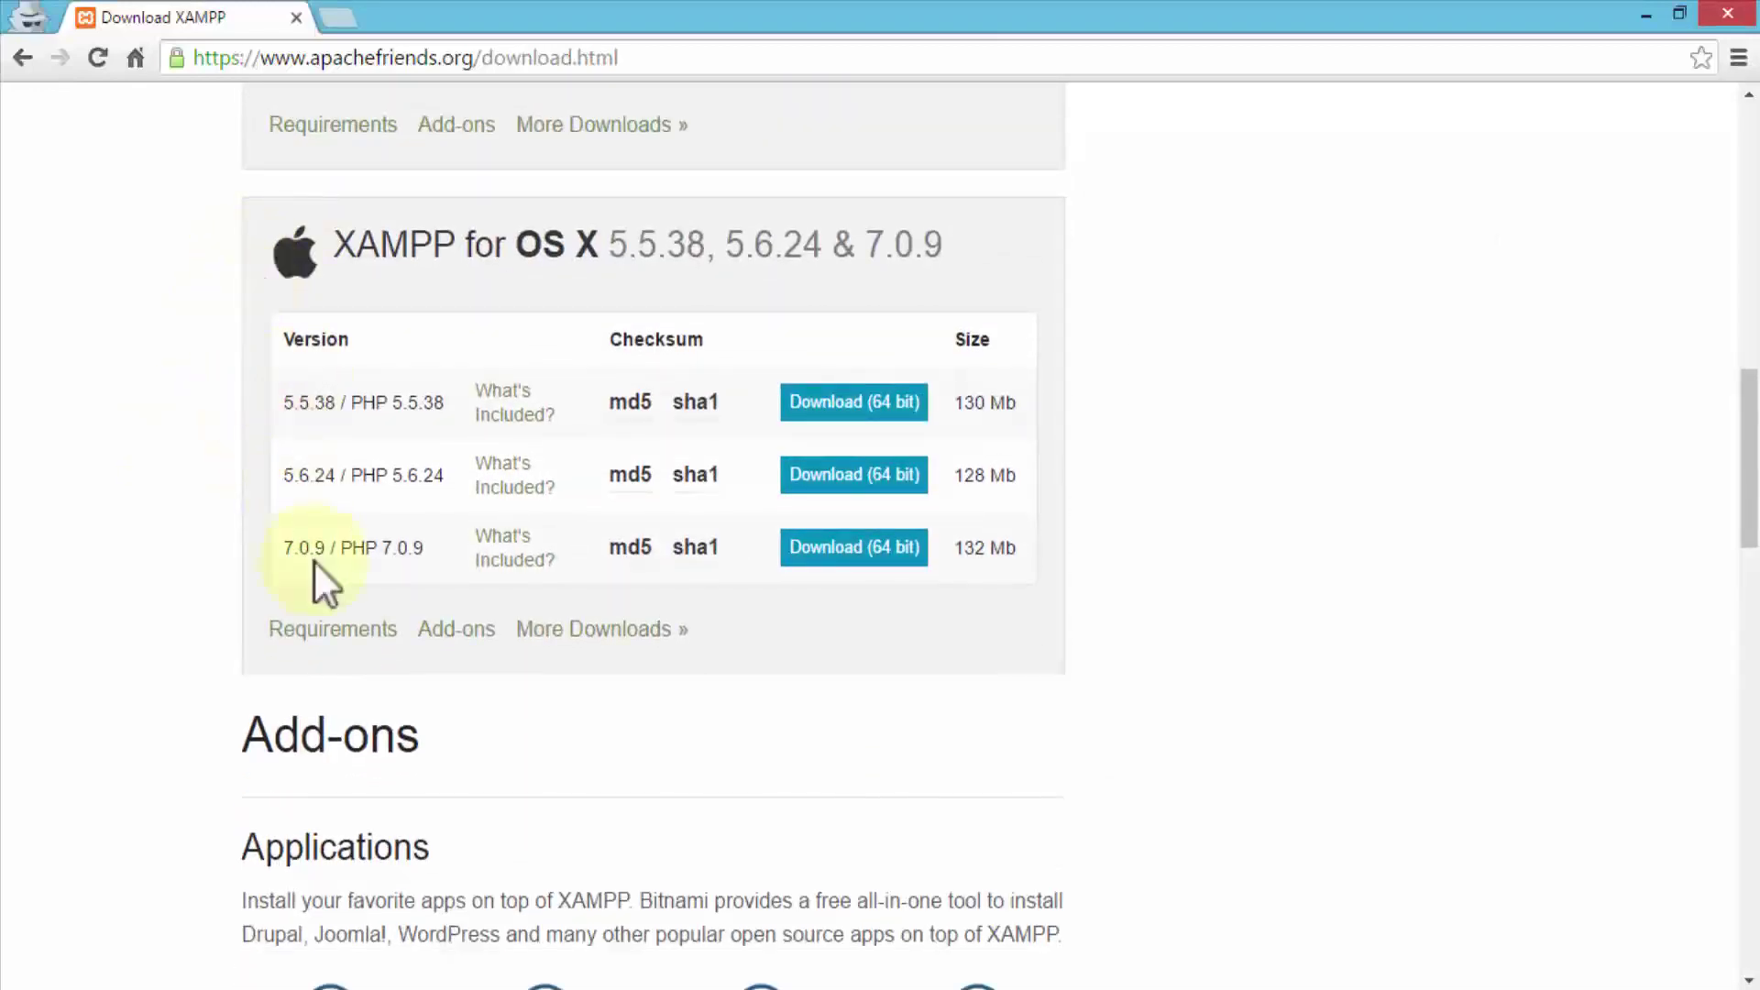
{"action": "left_click", "coordinate": [852, 548]}
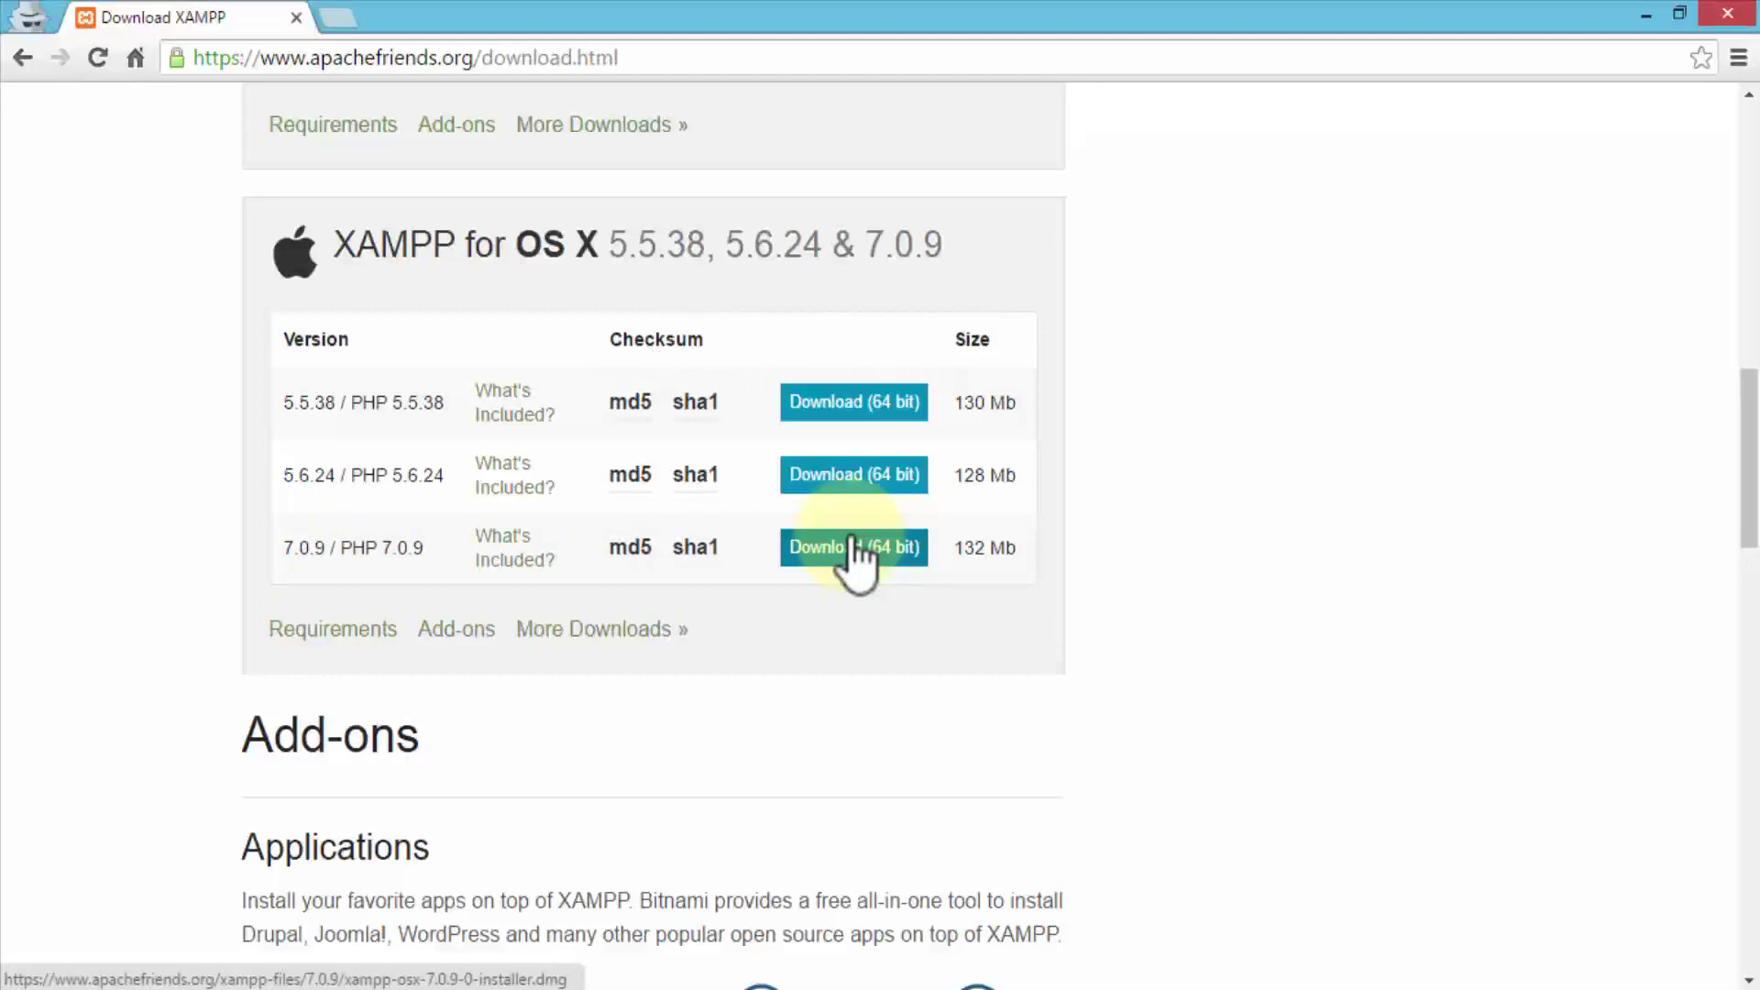
{"action": "scroll", "coordinate": [853, 546], "scroll_direction": "up", "scroll_amount": 10}
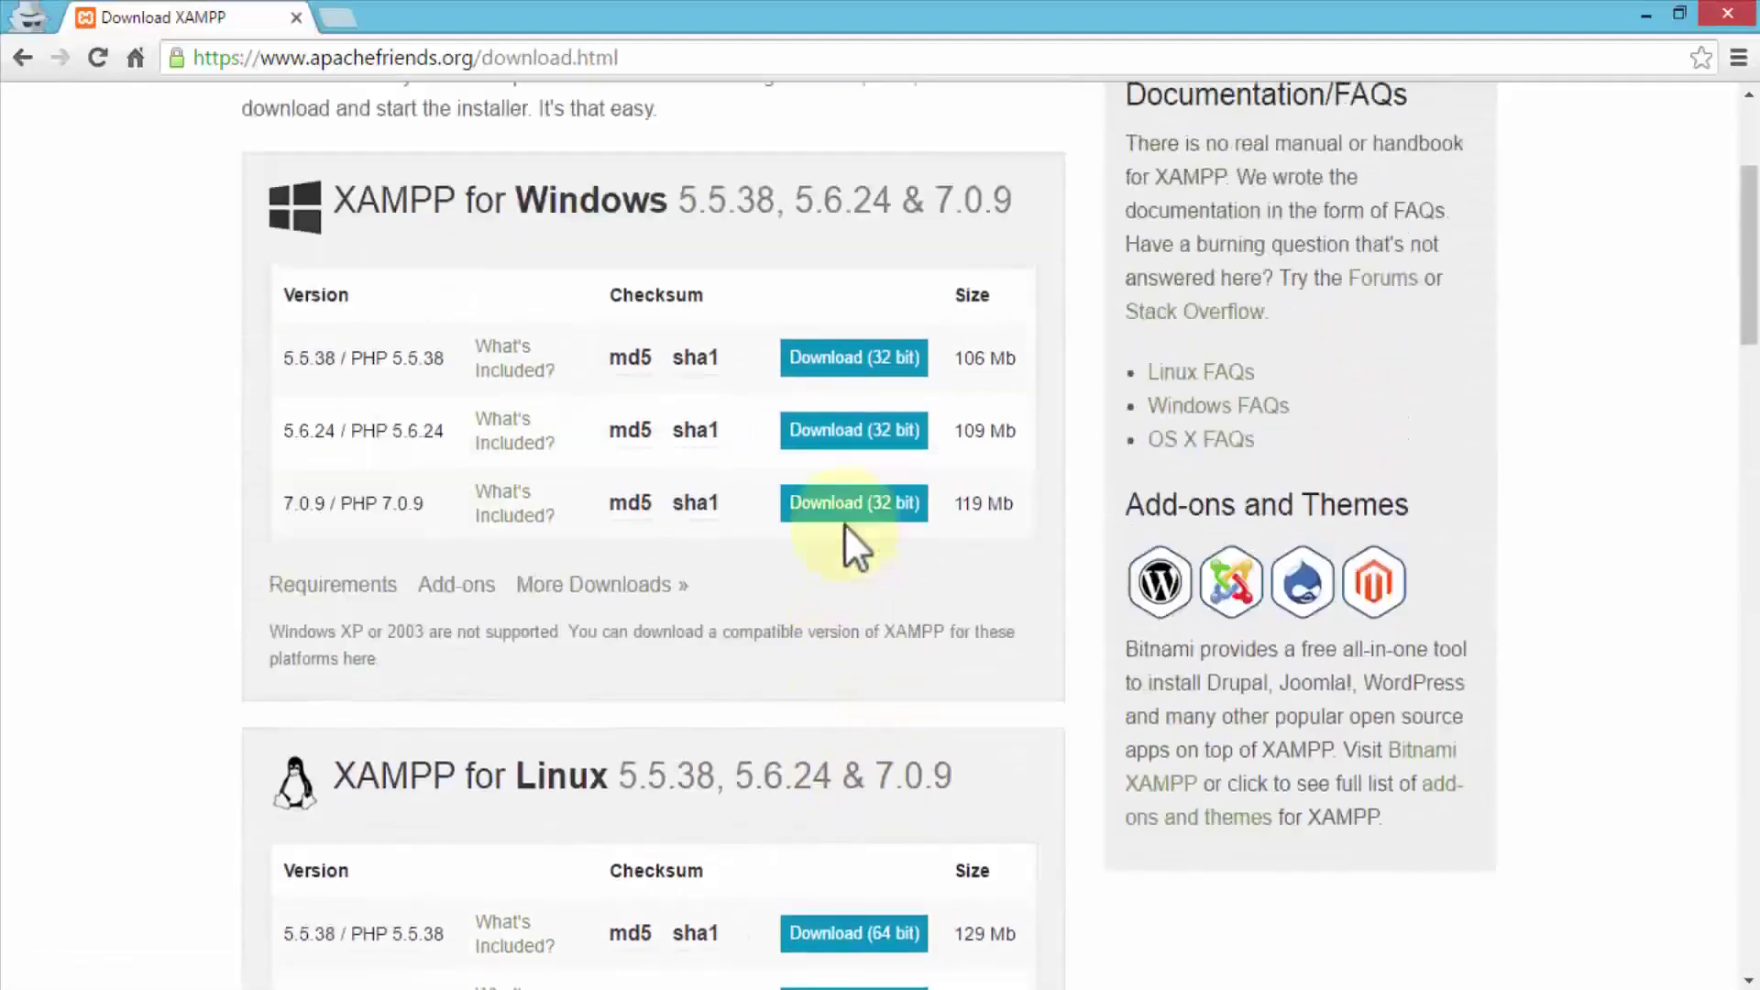
{"action": "scroll", "coordinate": [845, 524], "scroll_direction": "up", "scroll_amount": 1}
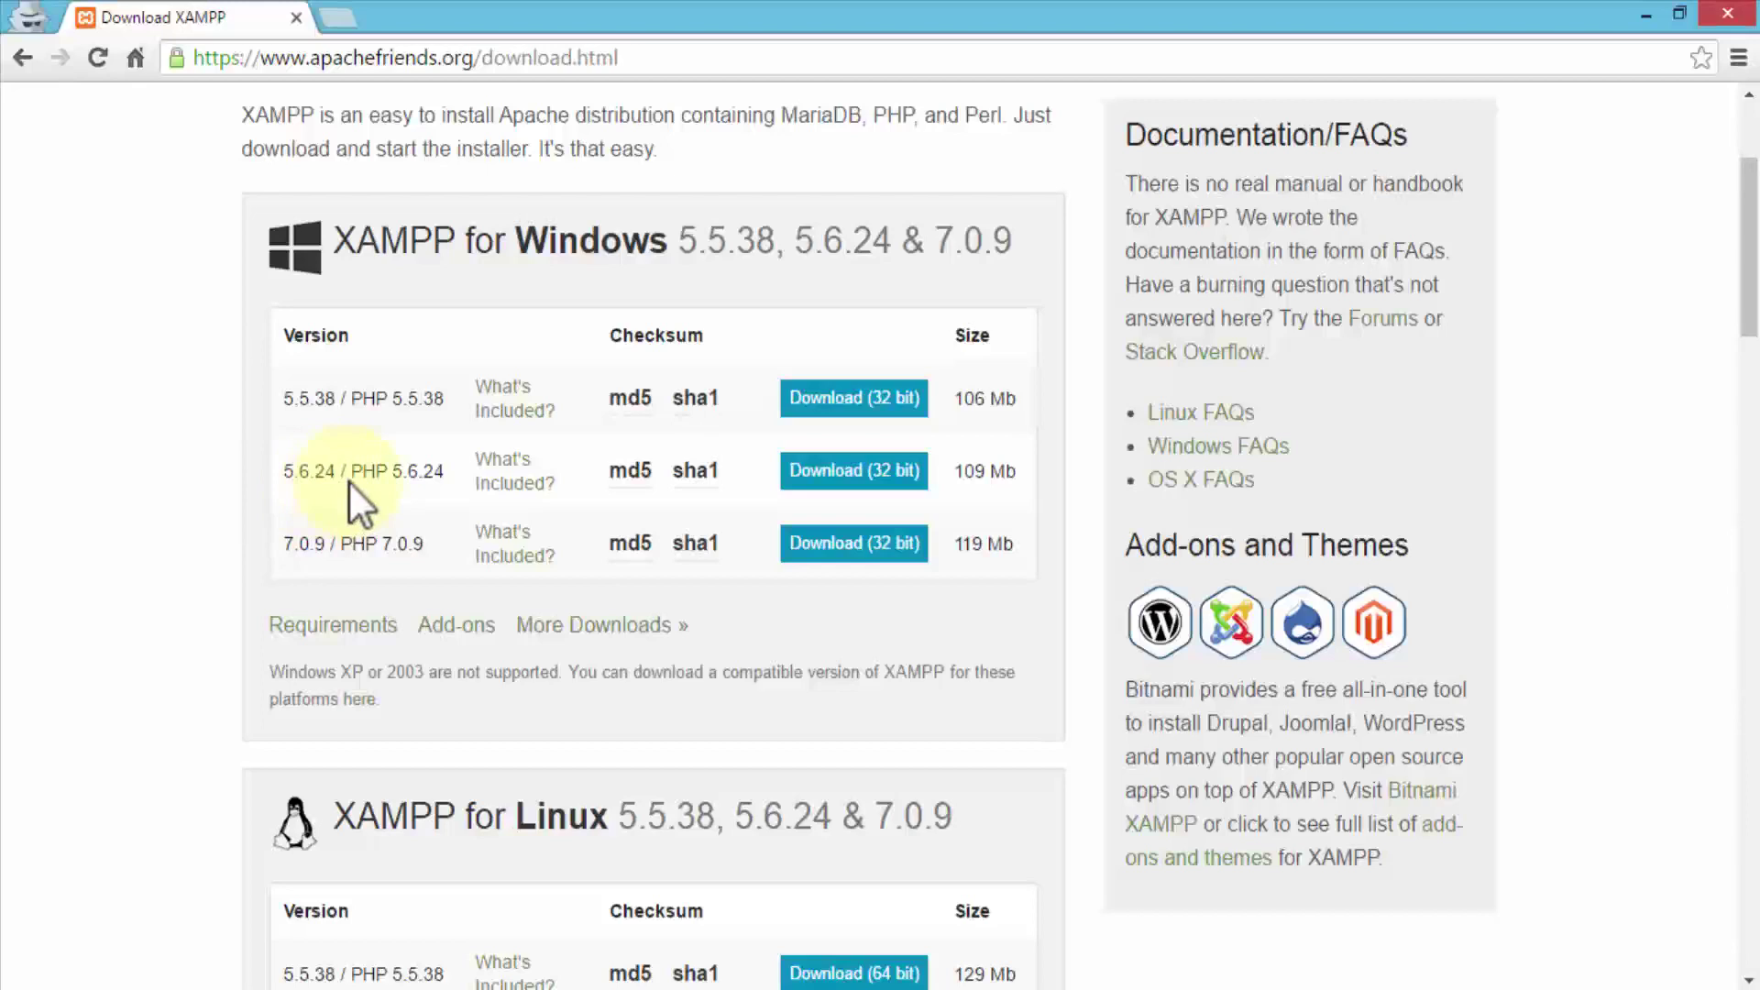
Download the 32-bit XAMPP 7.0.9 for Windows and save xampp-win32-7.0.9-0-VC14-installer.exe in the Java folder
{"action": "left_click", "coordinate": [869, 548]}
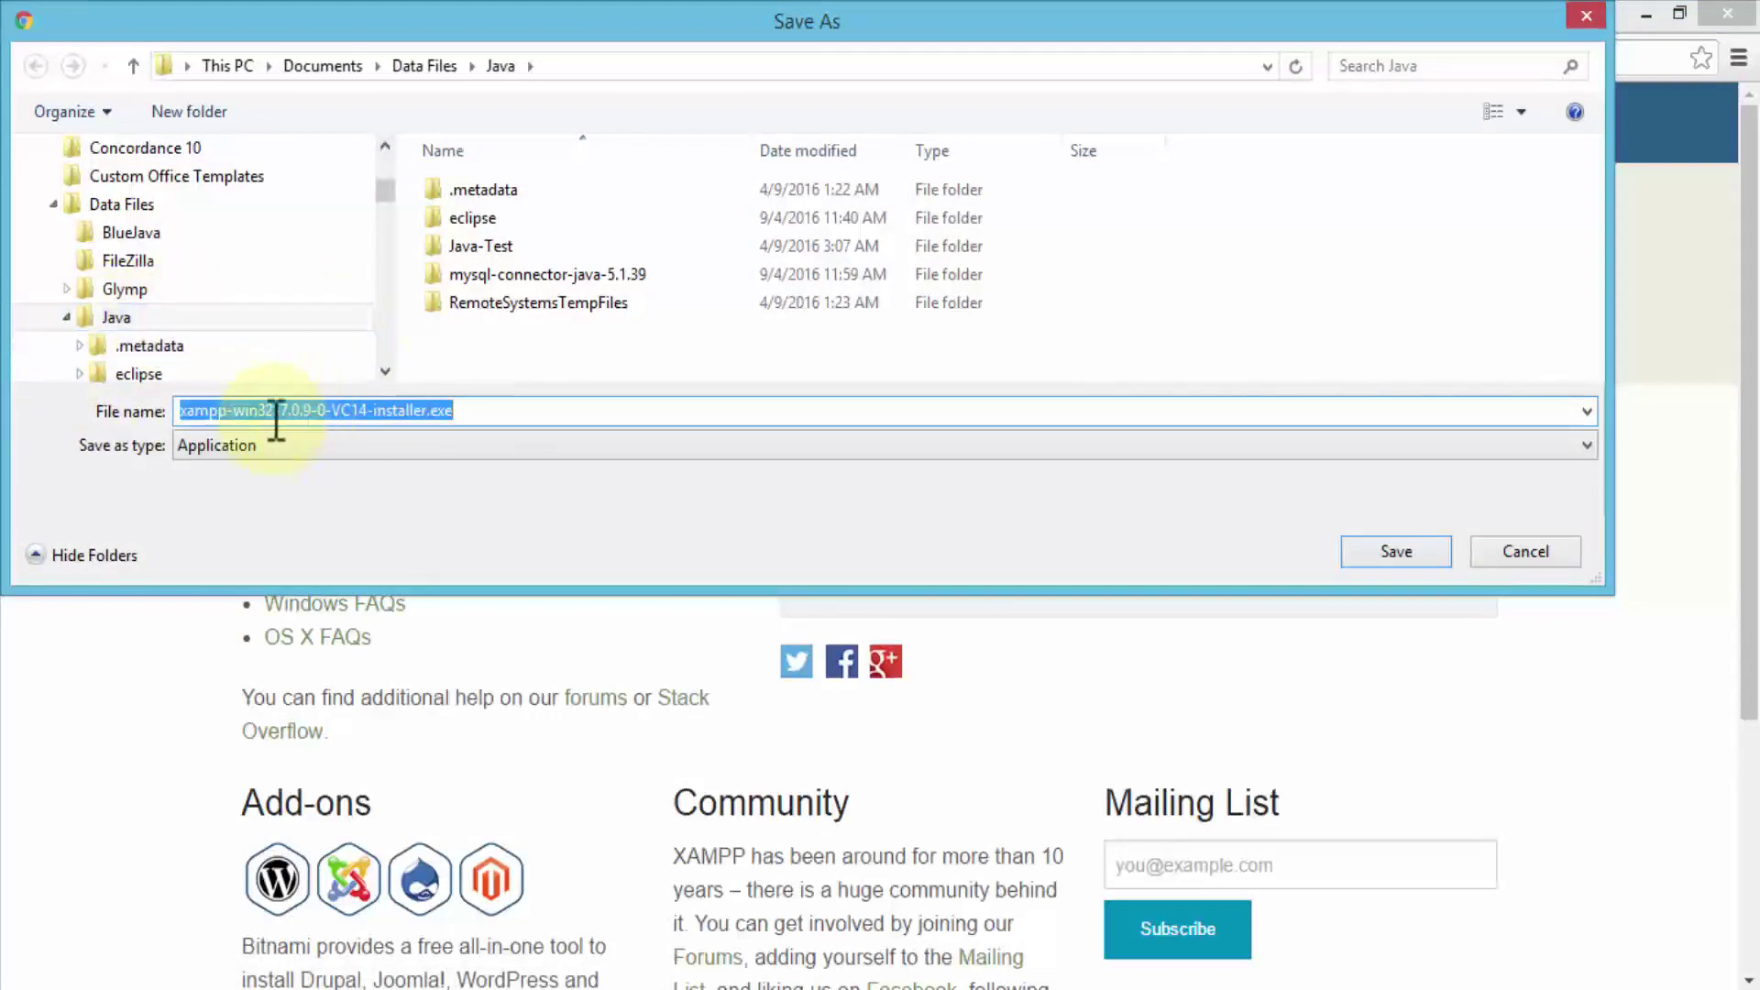
{"action": "left_click", "coordinate": [489, 410]}
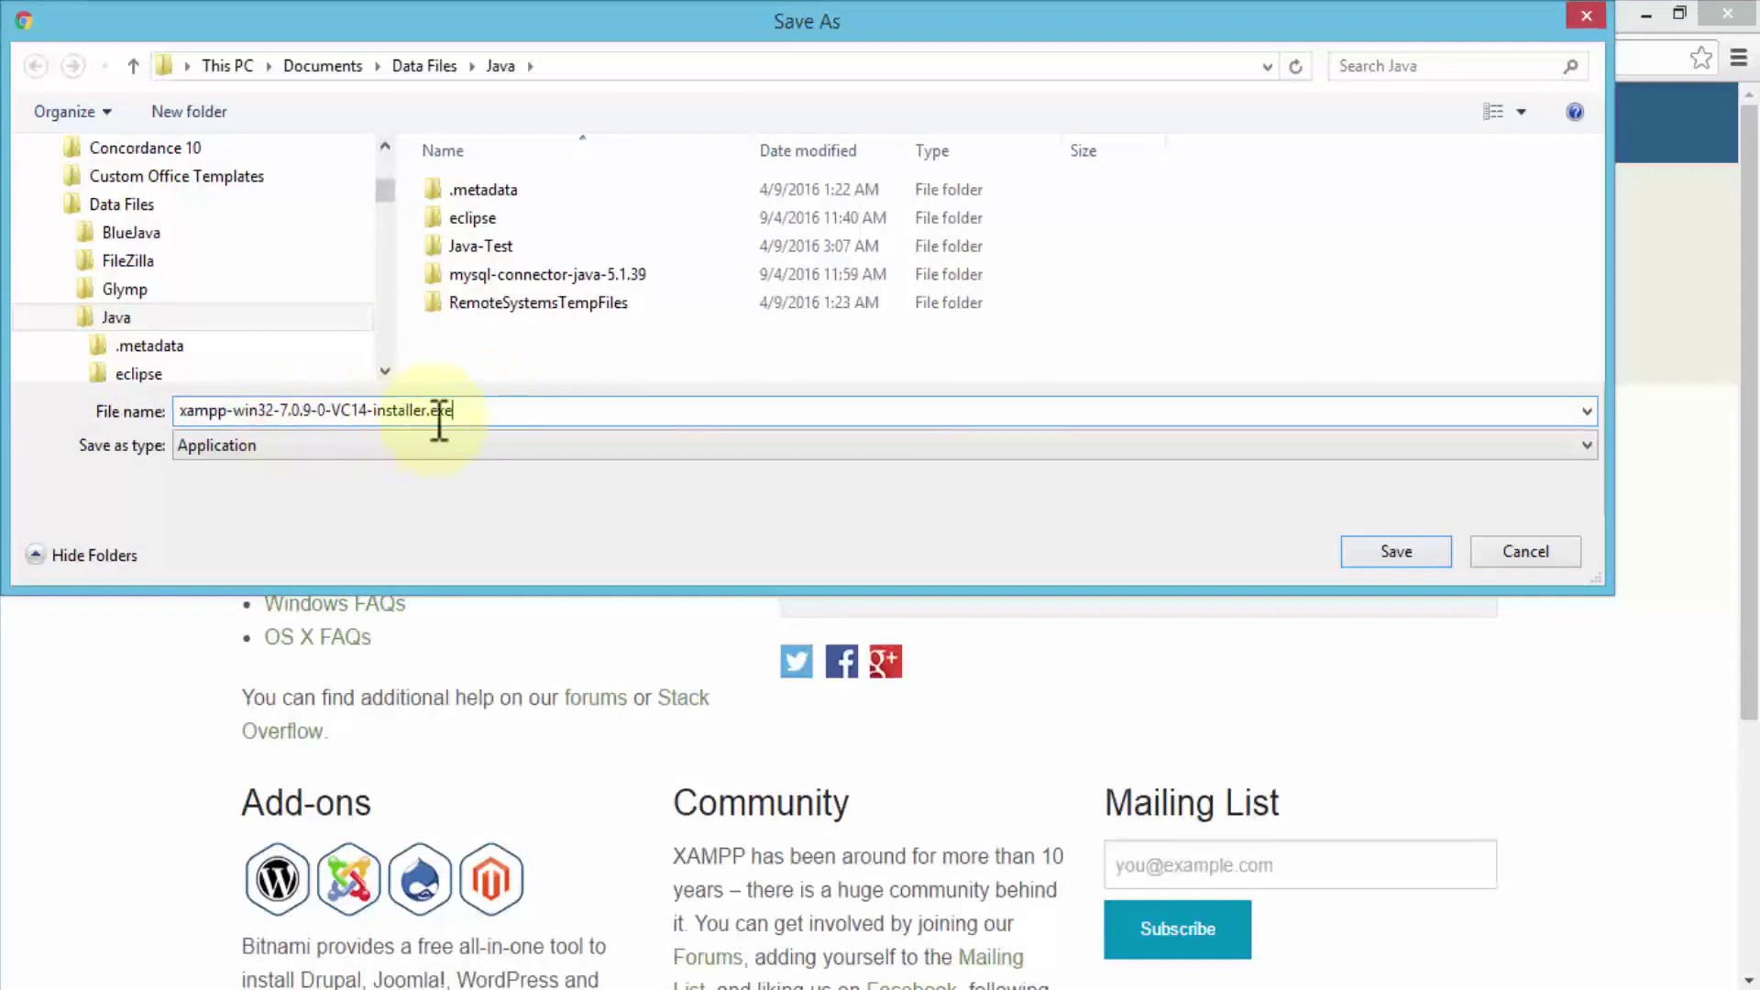
{"action": "left_click", "coordinate": [1429, 559]}
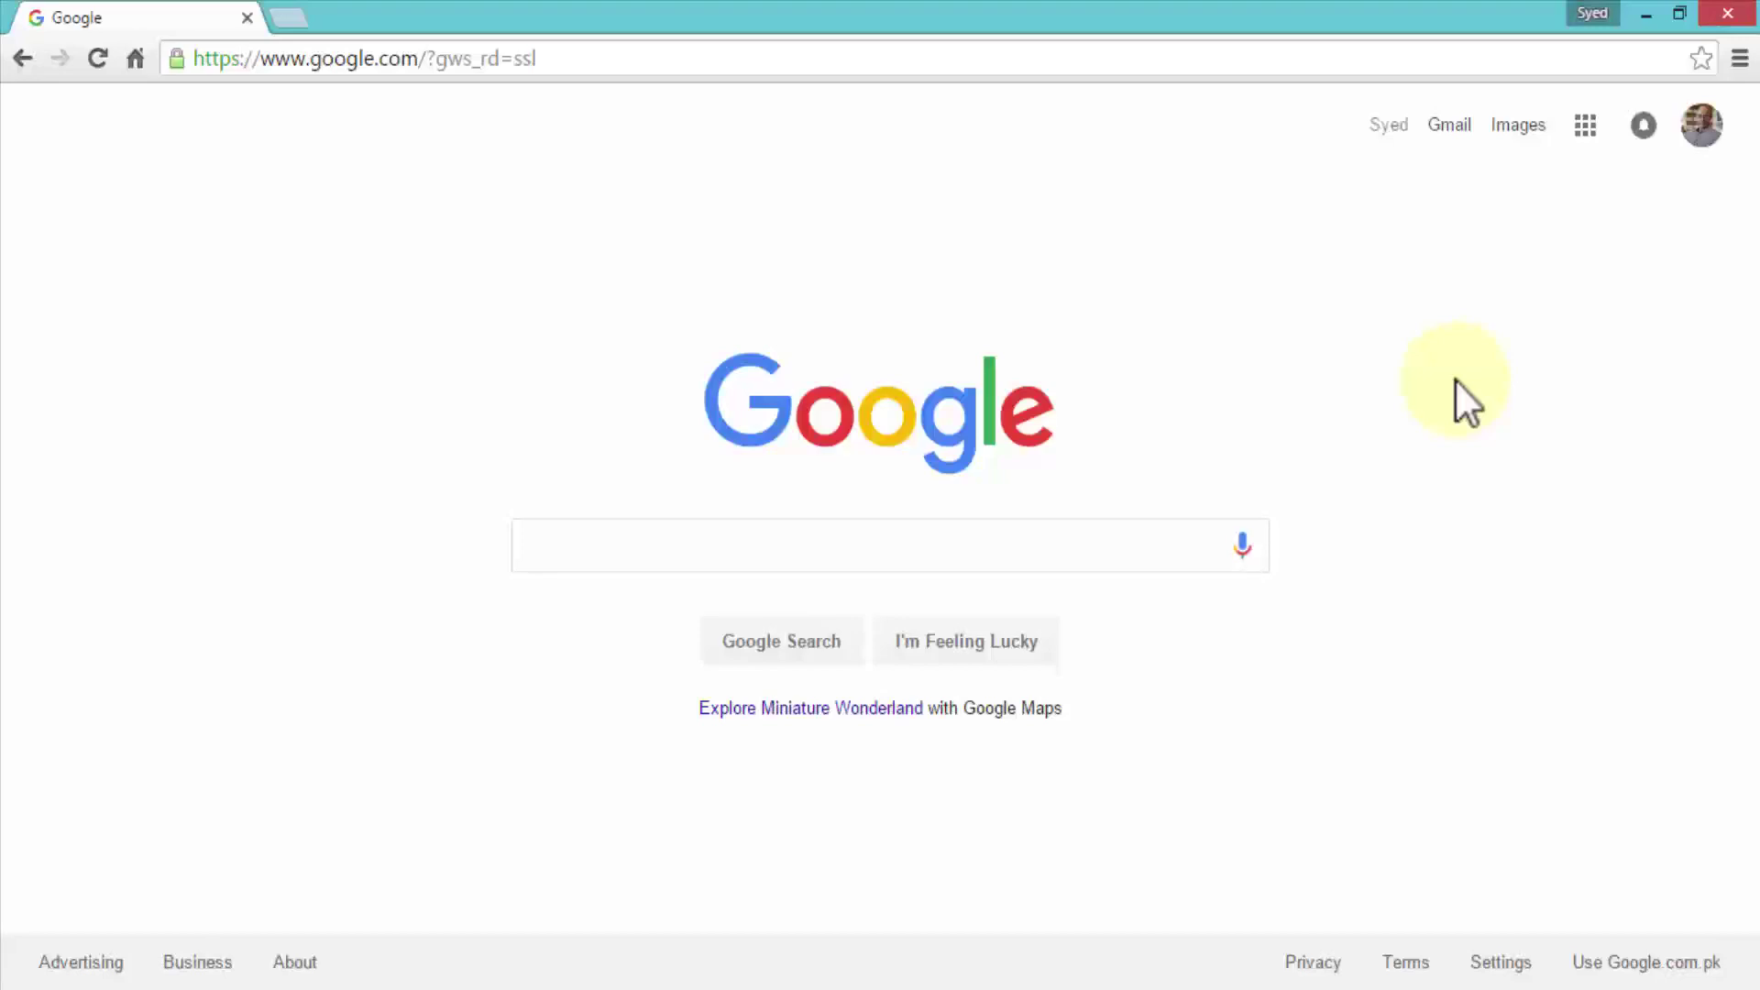
Search Google for "web server" and read the definition in the results
{"action": "left_click", "coordinate": [897, 551]}
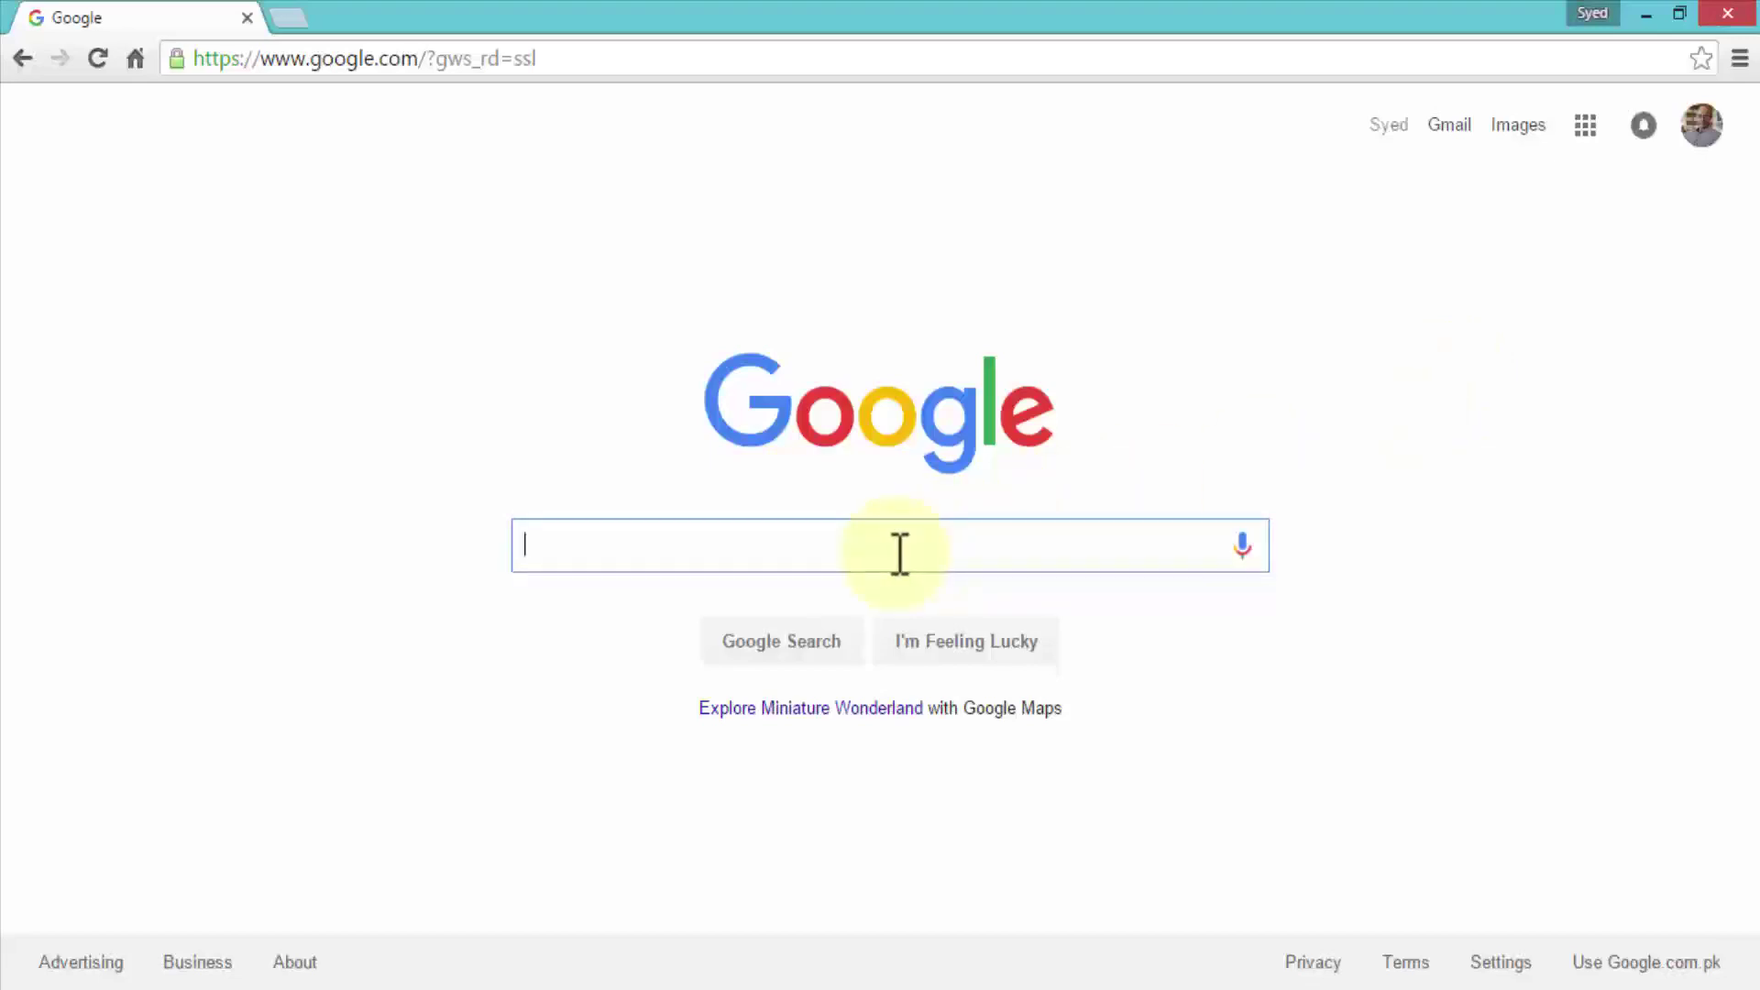
{"action": "type", "text": "web server"}
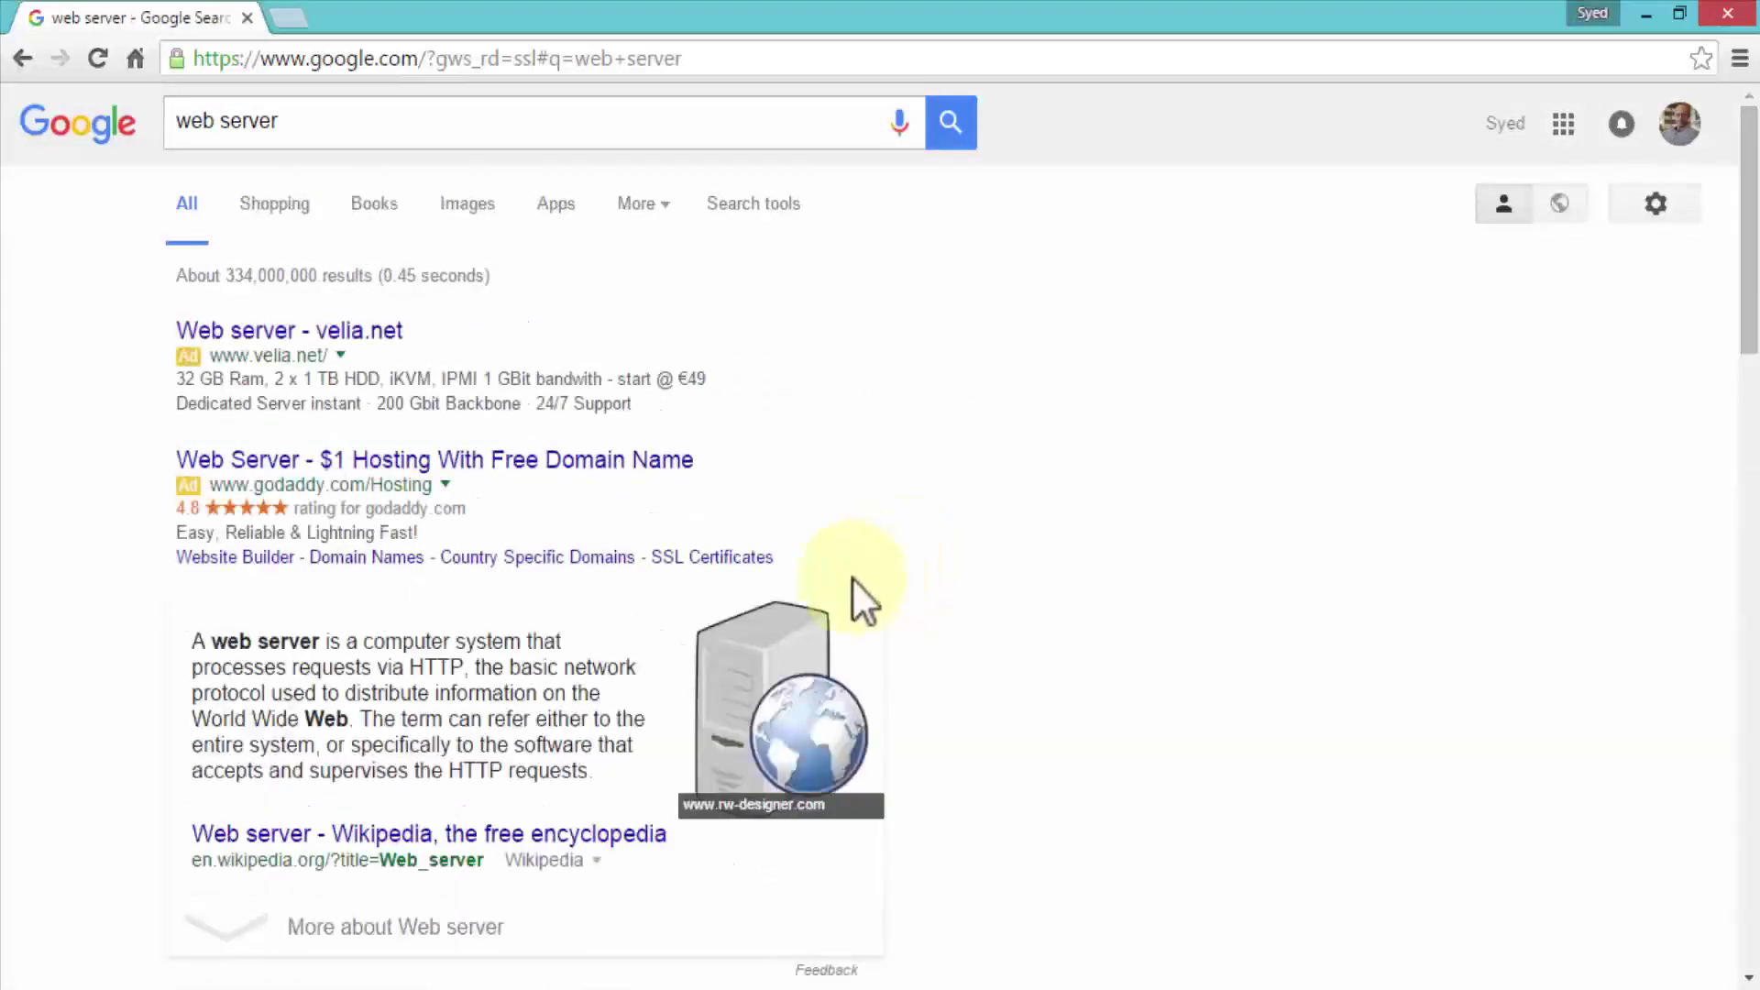
{"action": "scroll", "coordinate": [110, 636], "scroll_direction": "down", "scroll_amount": 3}
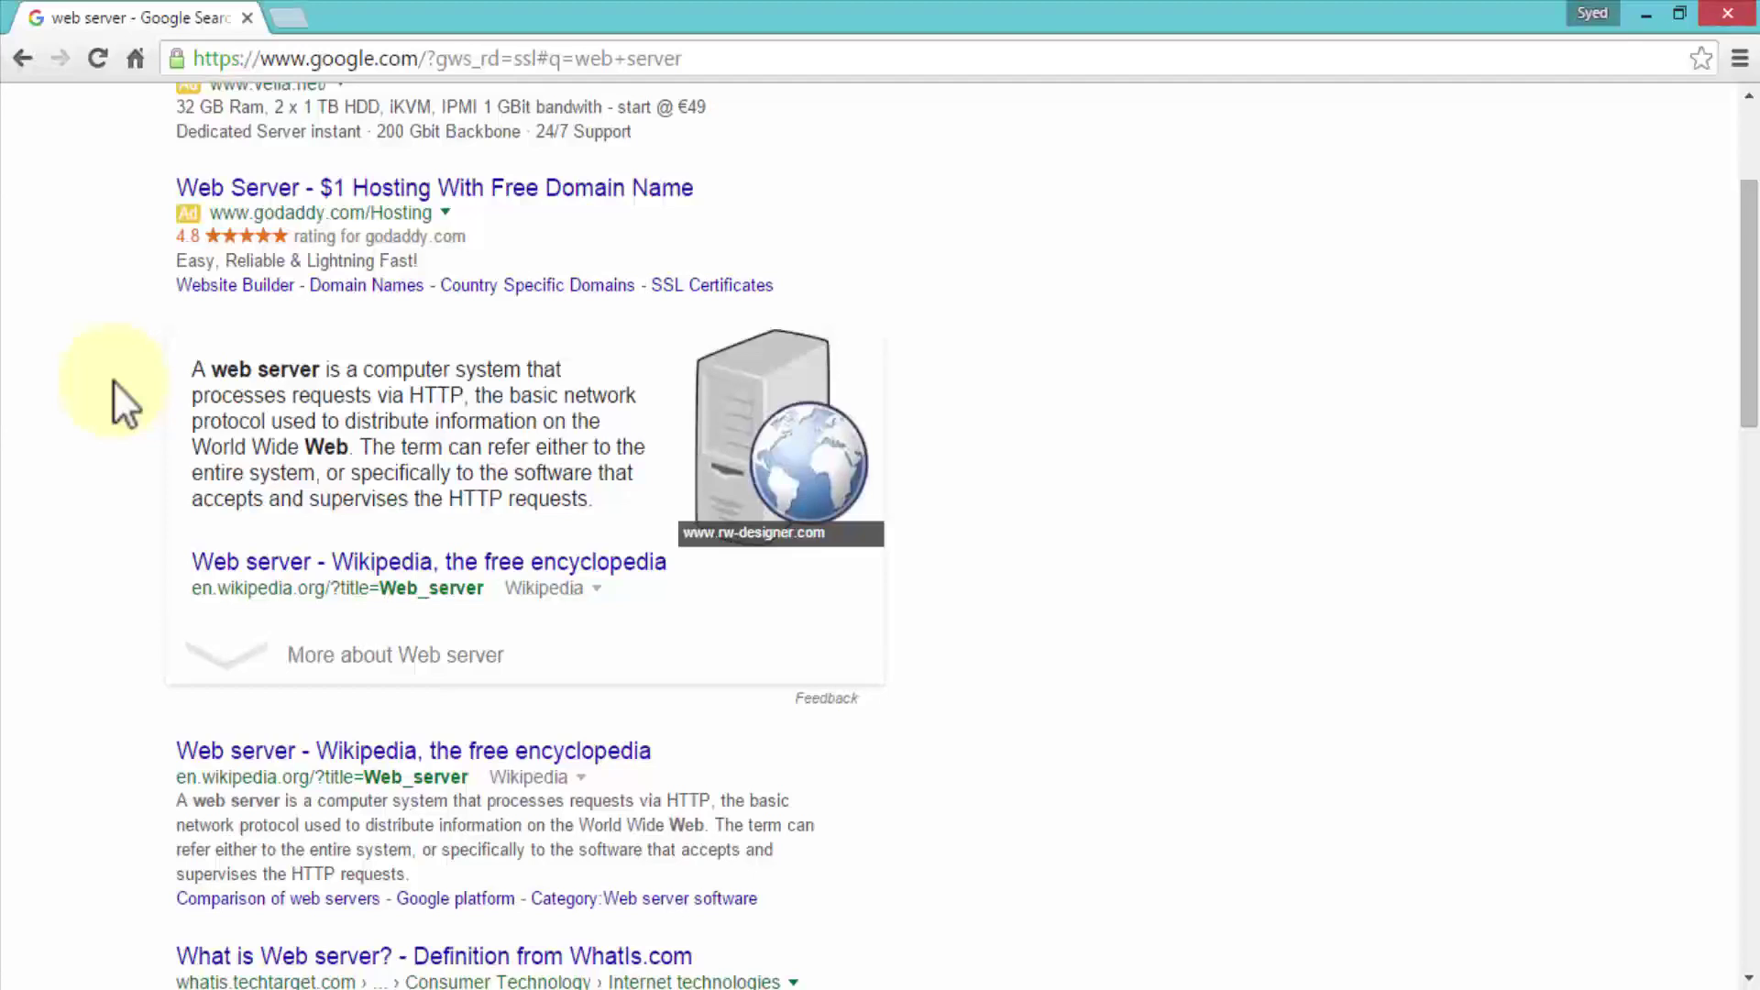
{"action": "scroll", "coordinate": [113, 378], "scroll_direction": "up", "scroll_amount": 3}
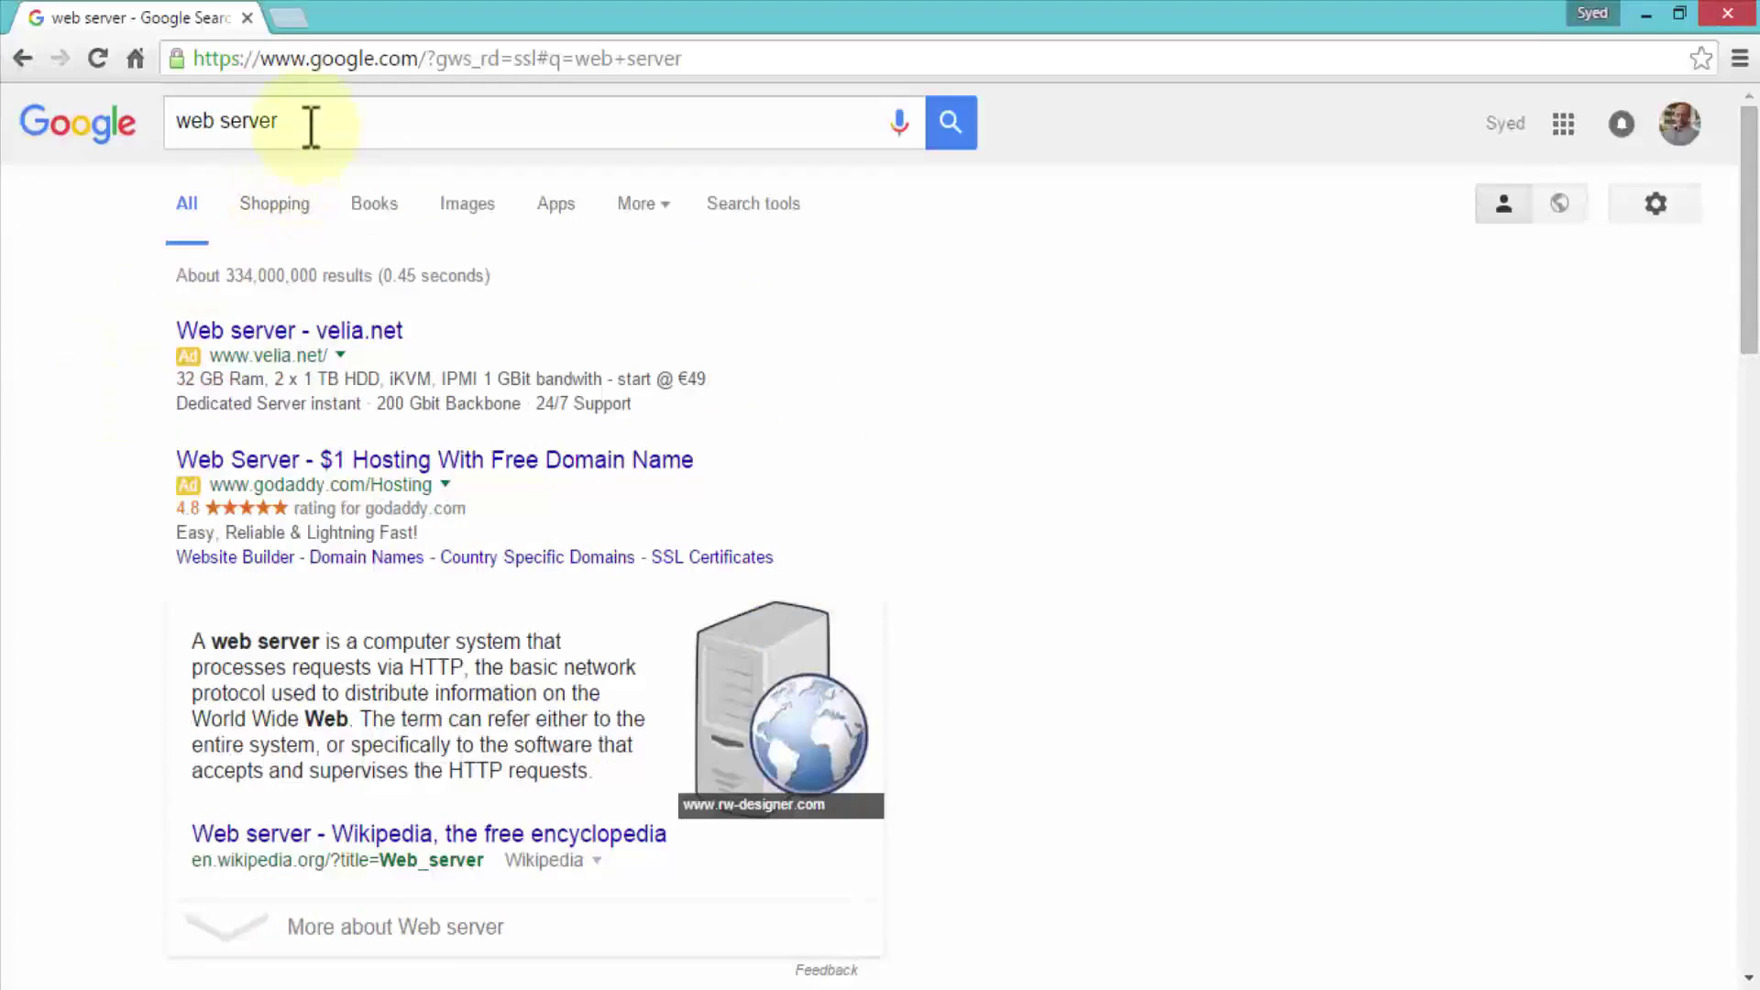
Search Google for "XAMPP" and open the XAMPP project page on SourceForge from the results
{"action": "left_click_drag", "start_coordinate": [312, 127], "coordinate": [167, 122]}
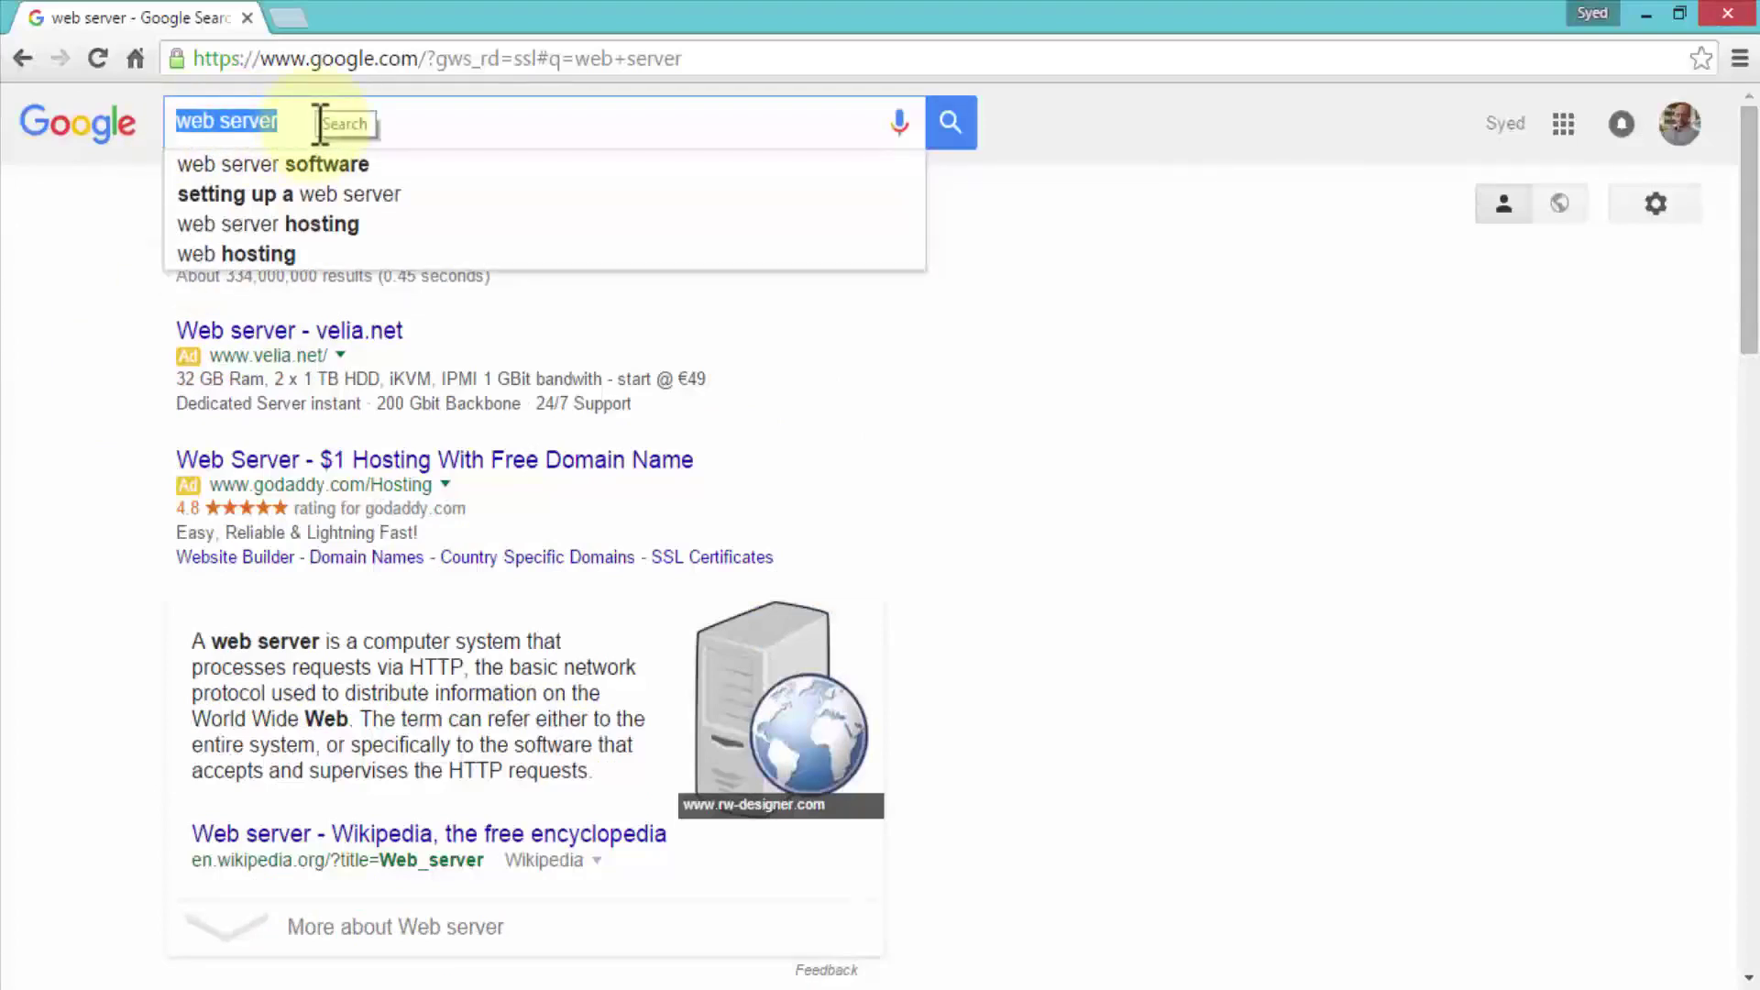
{"action": "type", "text": "XAMPP"}
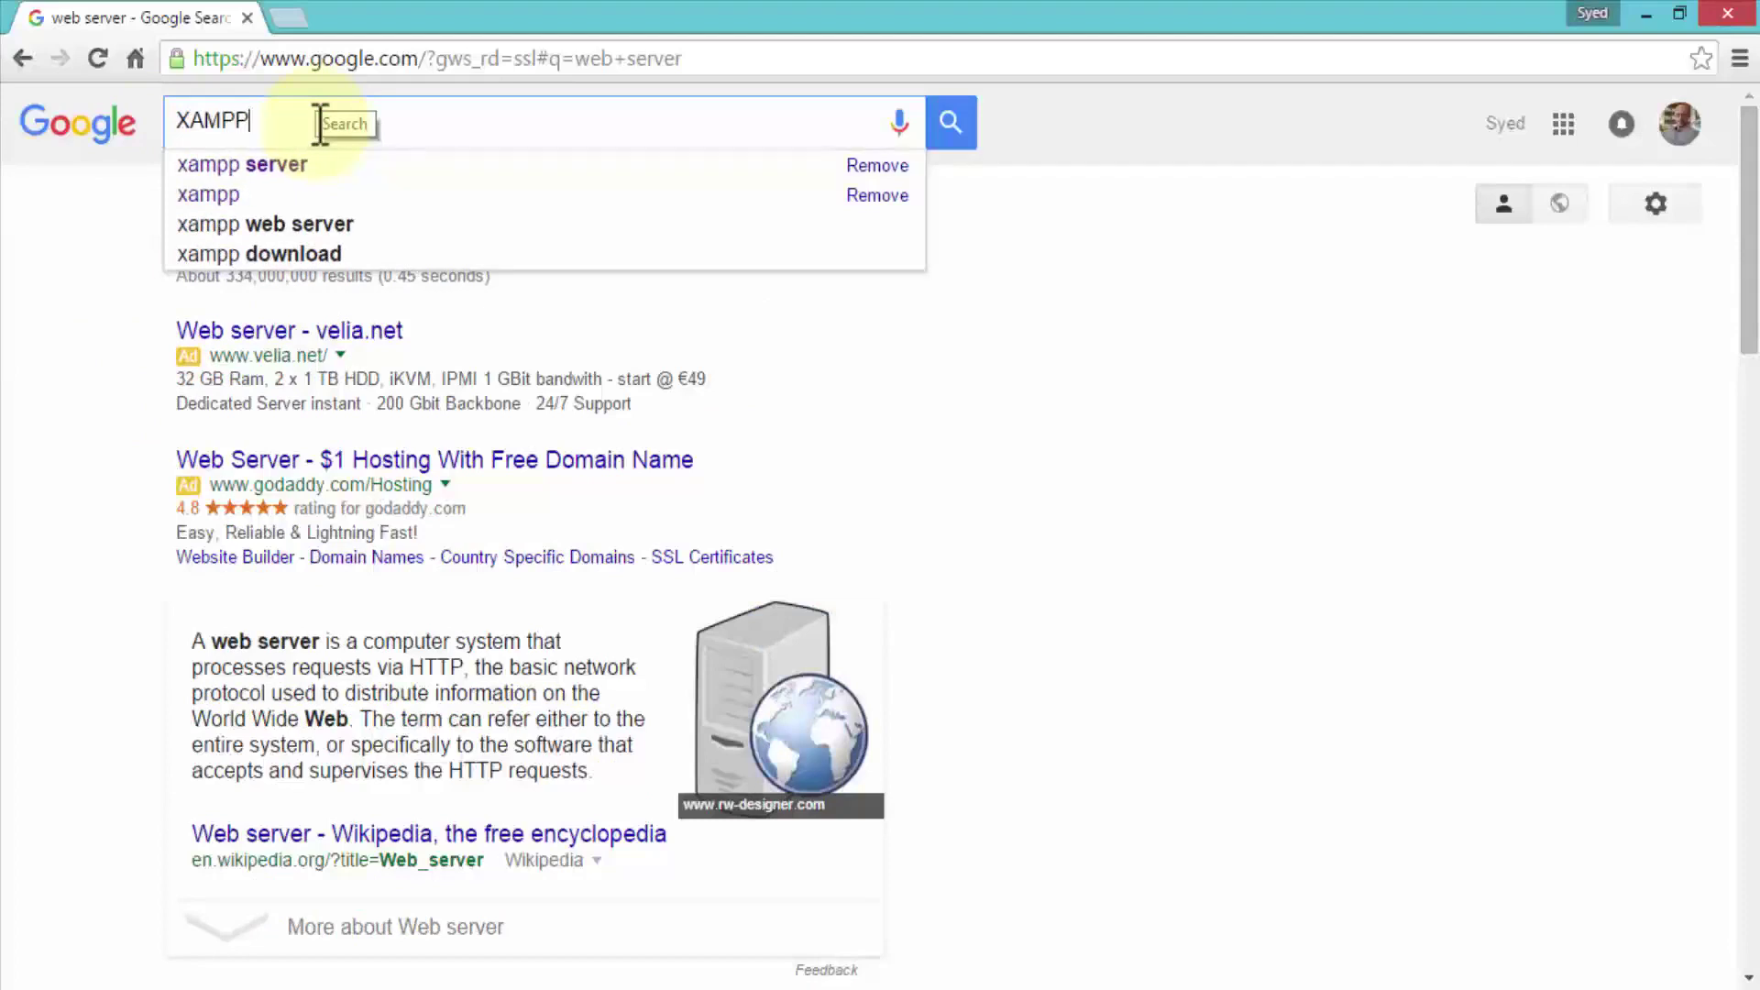
{"action": "key", "text": "Return"}
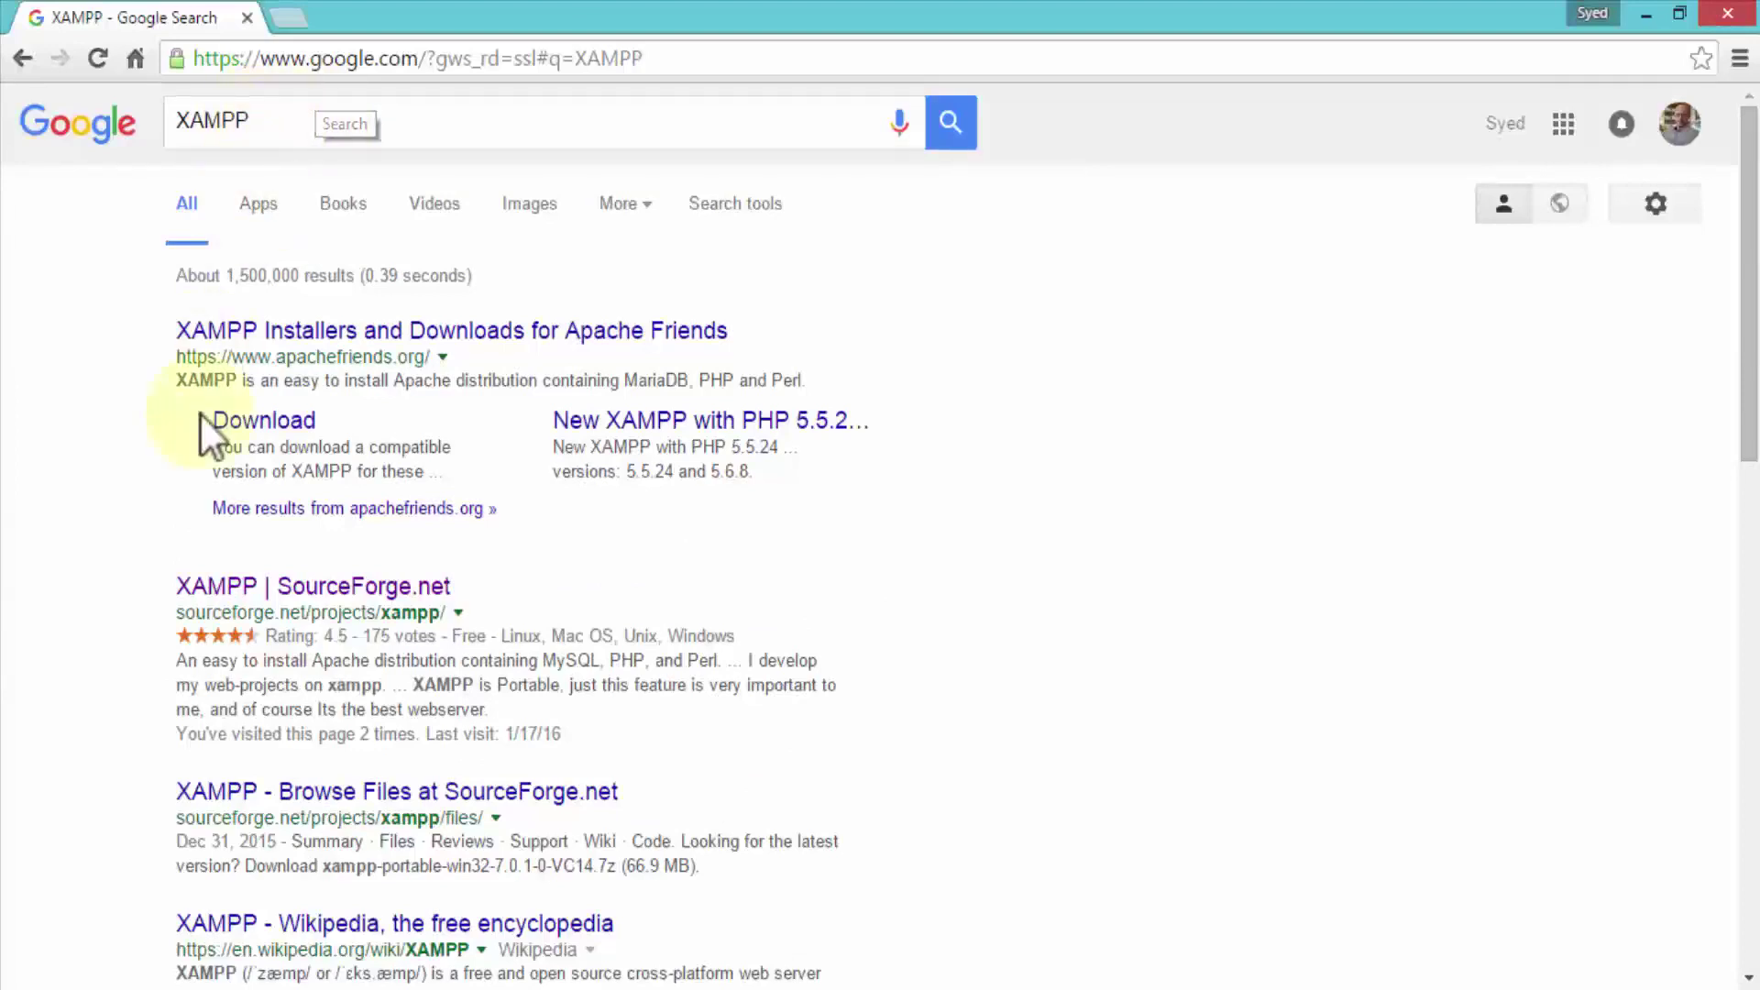
{"action": "scroll", "coordinate": [118, 453], "scroll_direction": "down", "scroll_amount": 2}
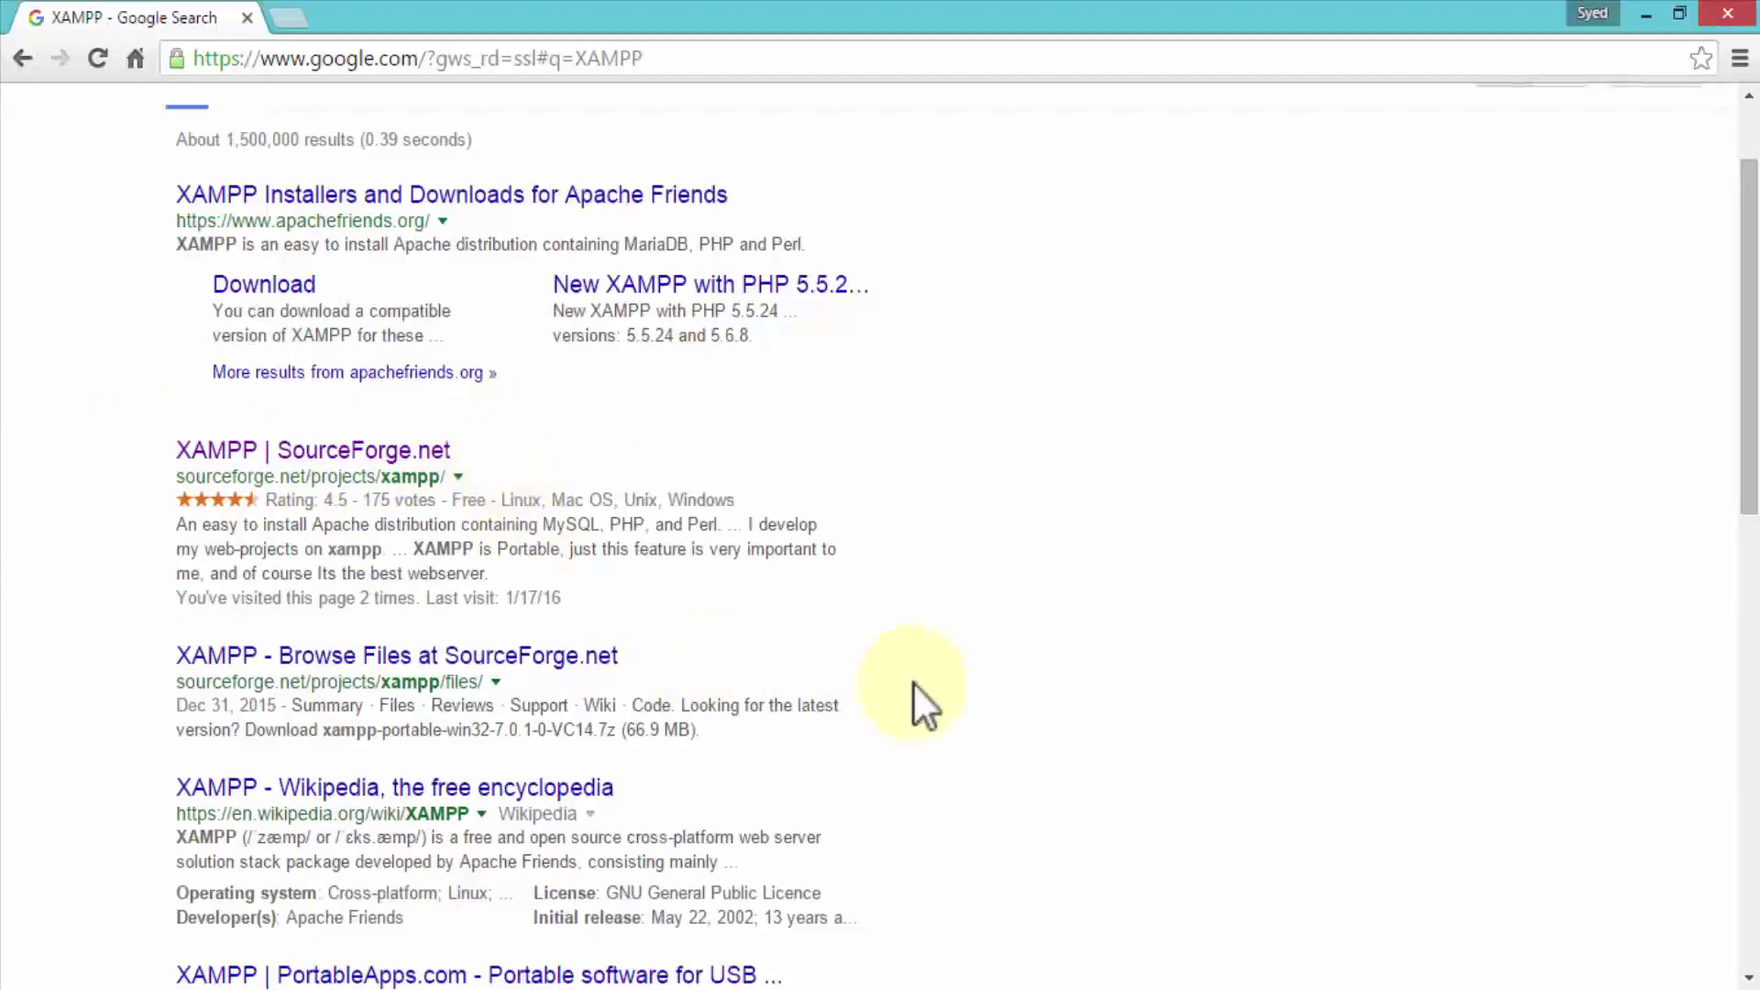
{"action": "left_click", "coordinate": [371, 451]}
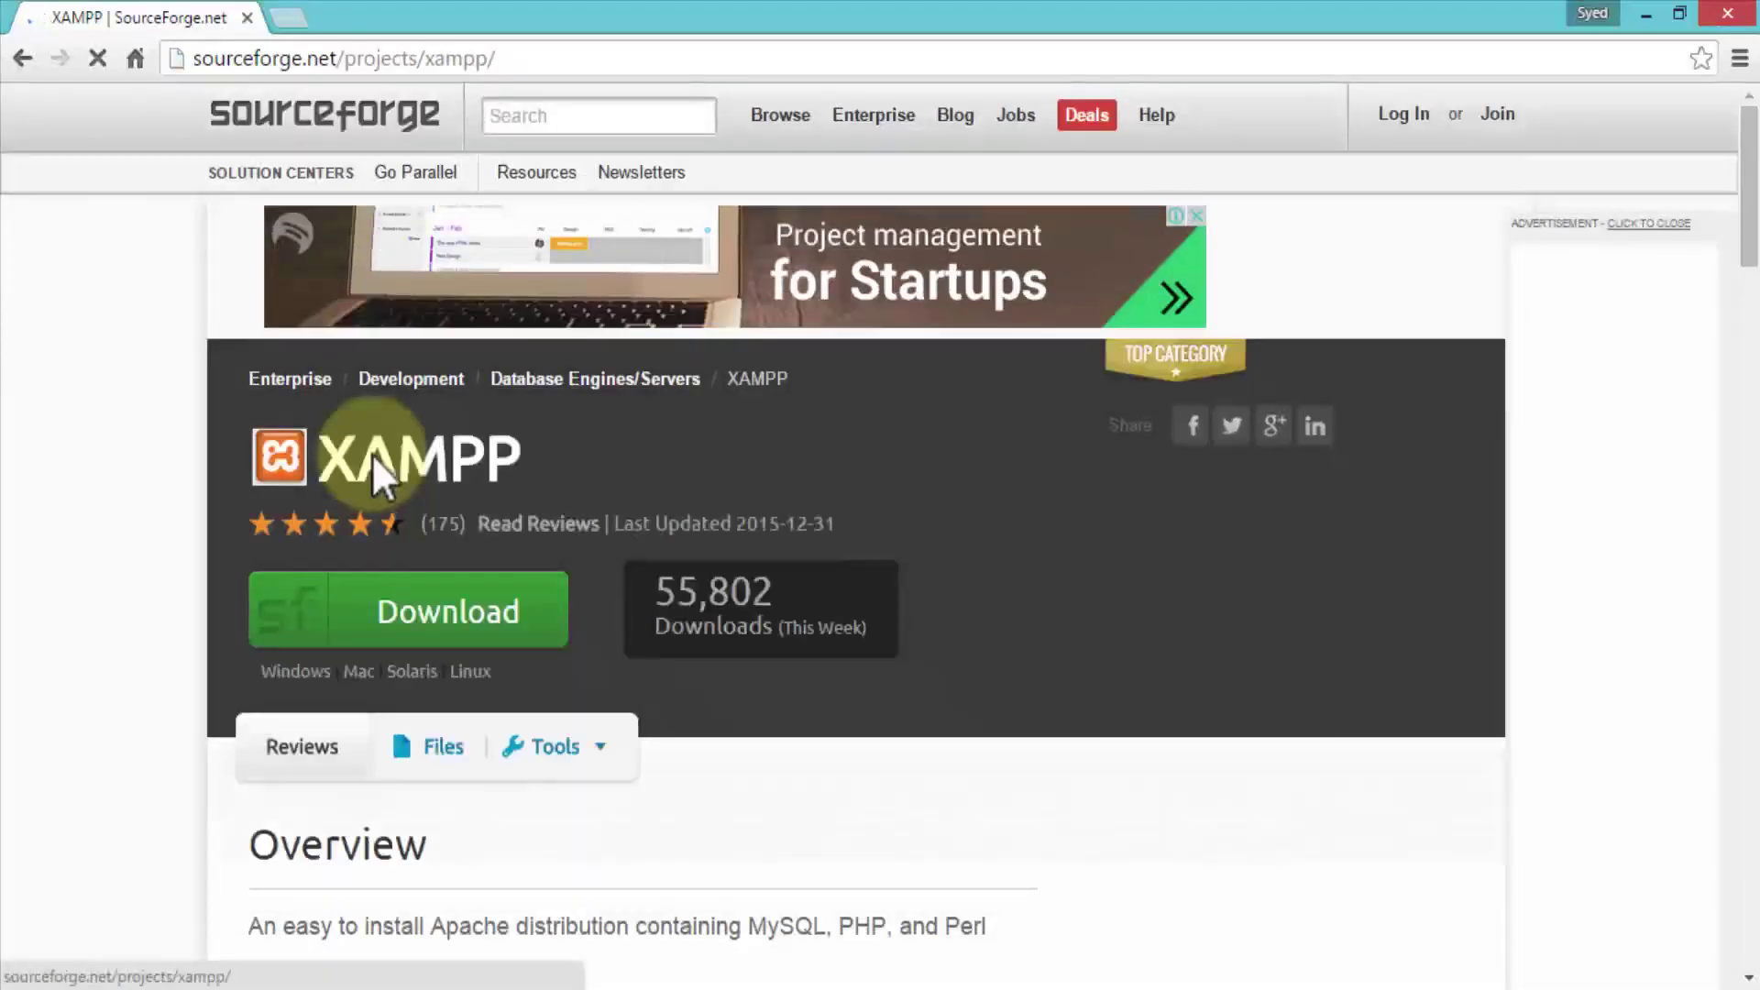
{"action": "left_click", "coordinate": [537, 57]}
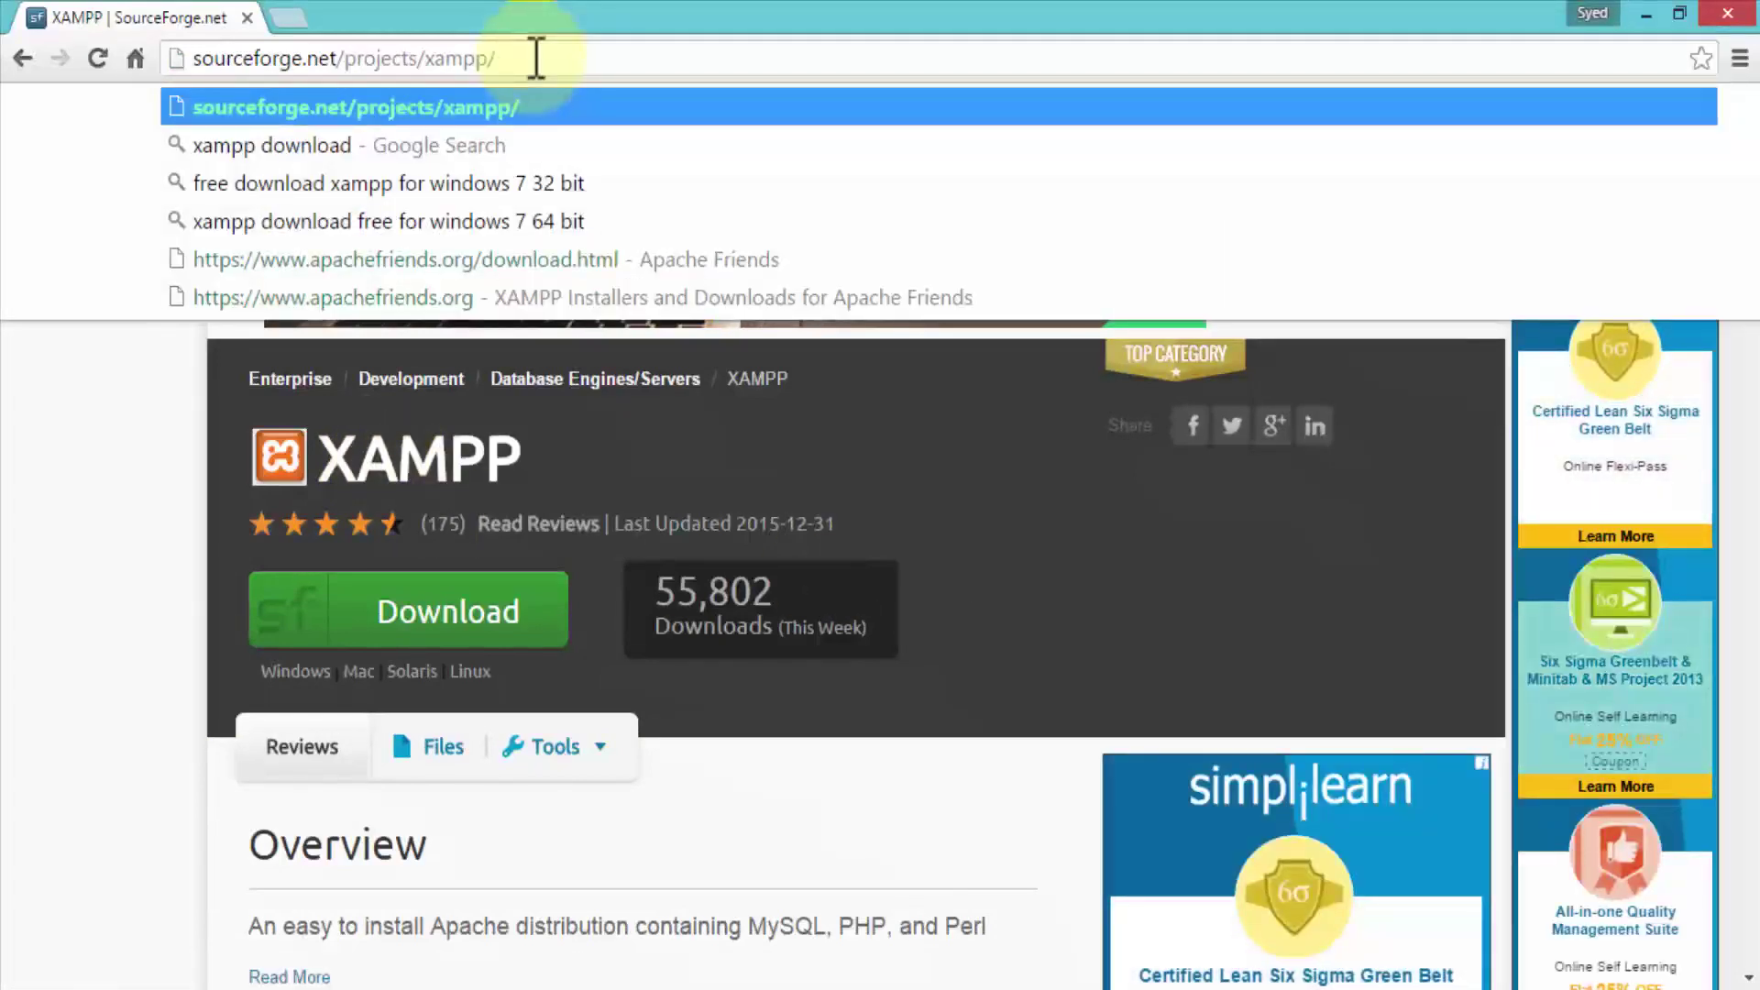
{"action": "left_click", "coordinate": [138, 477]}
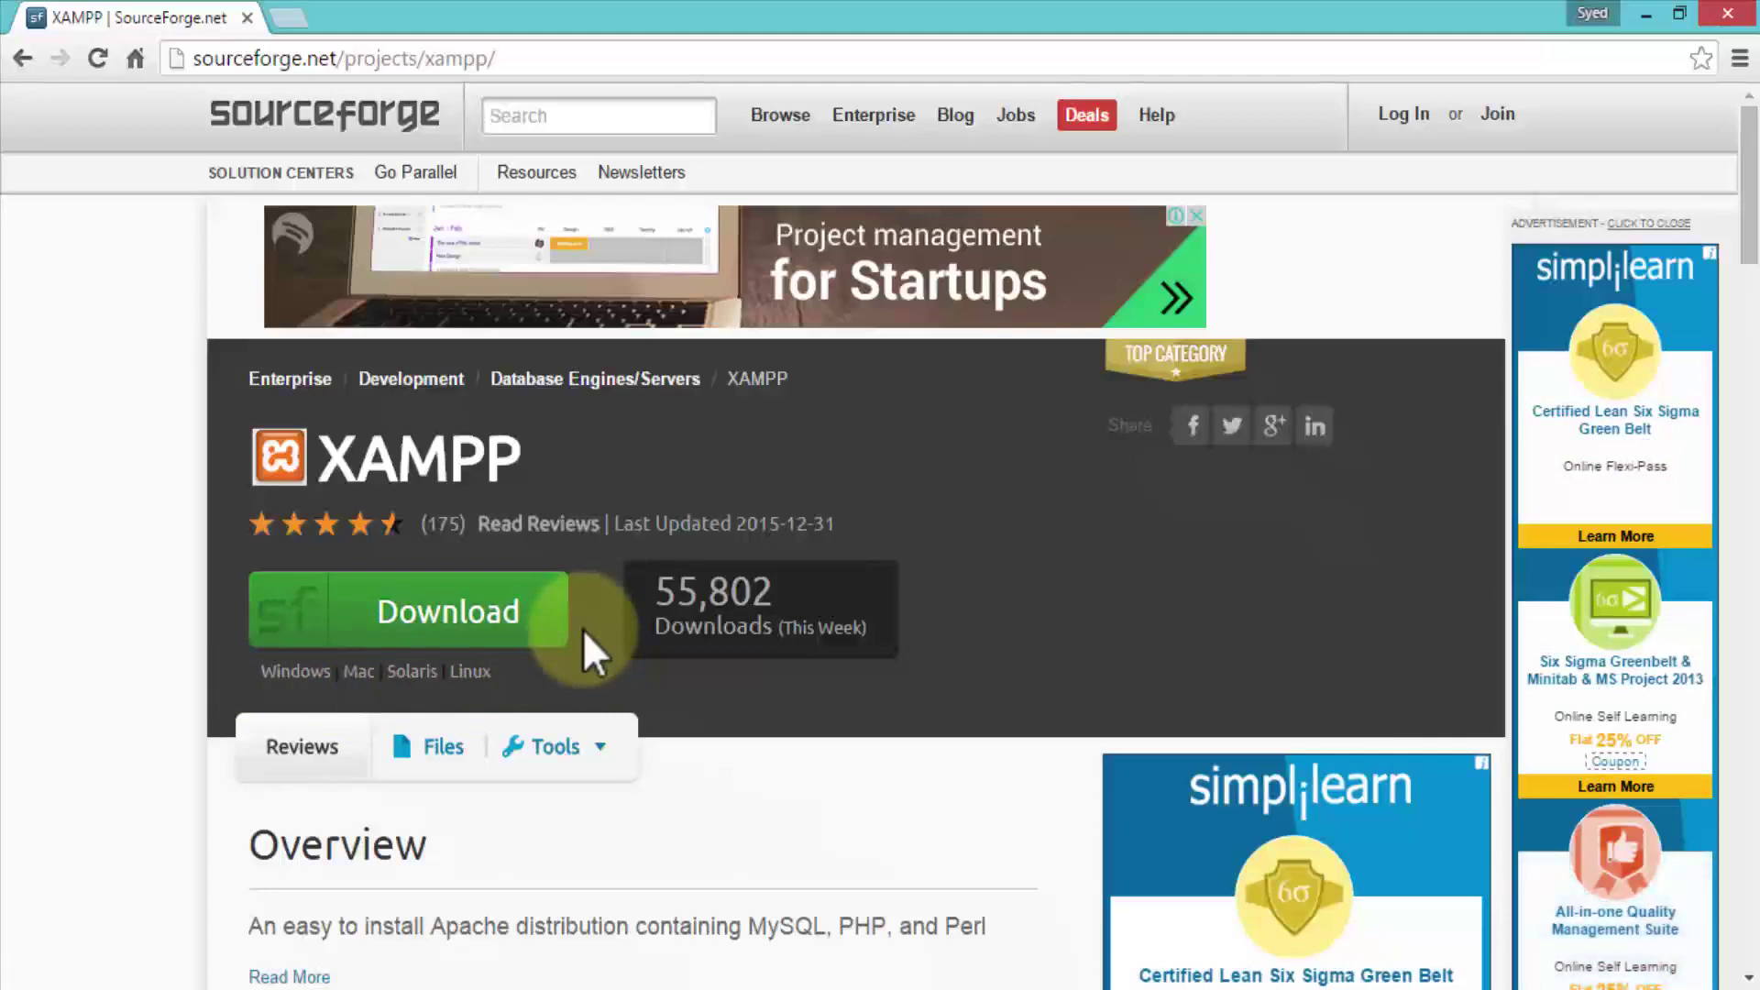
Open the XAMPP Web Site link from the SourceForge overview in a new tab and switch to that tab
{"action": "scroll", "coordinate": [581, 629], "scroll_direction": "down", "scroll_amount": 3}
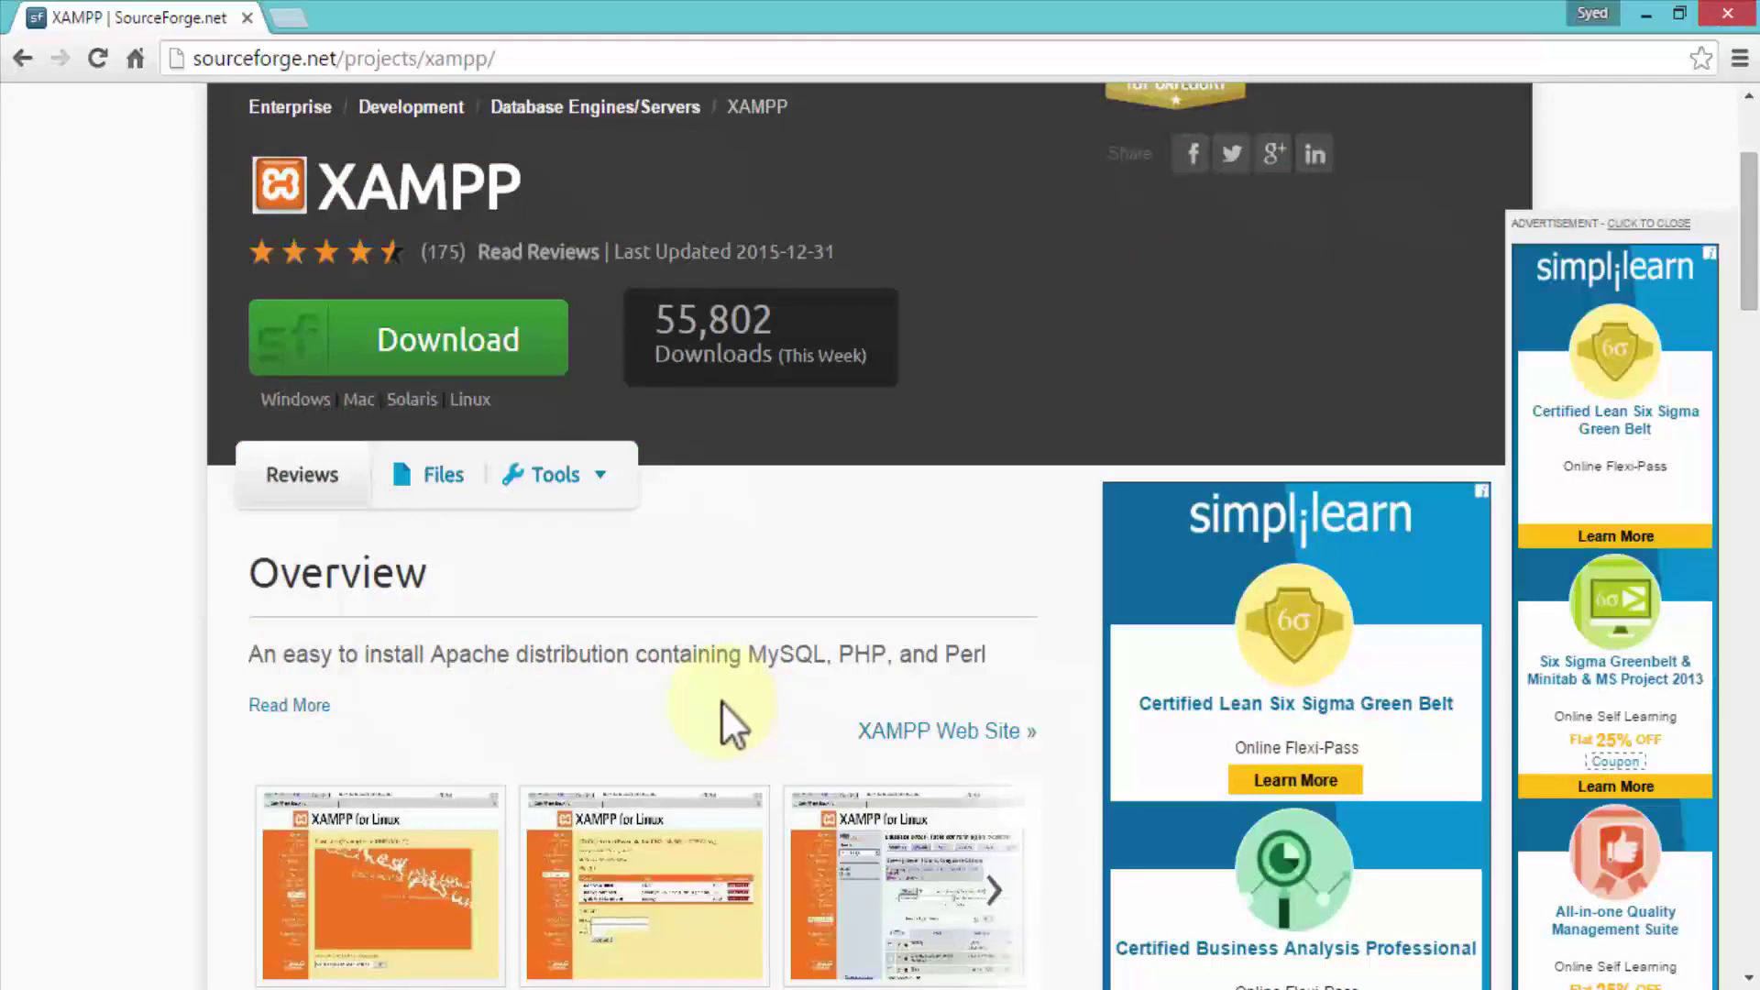
{"action": "scroll", "coordinate": [721, 700], "scroll_direction": "down", "scroll_amount": 1}
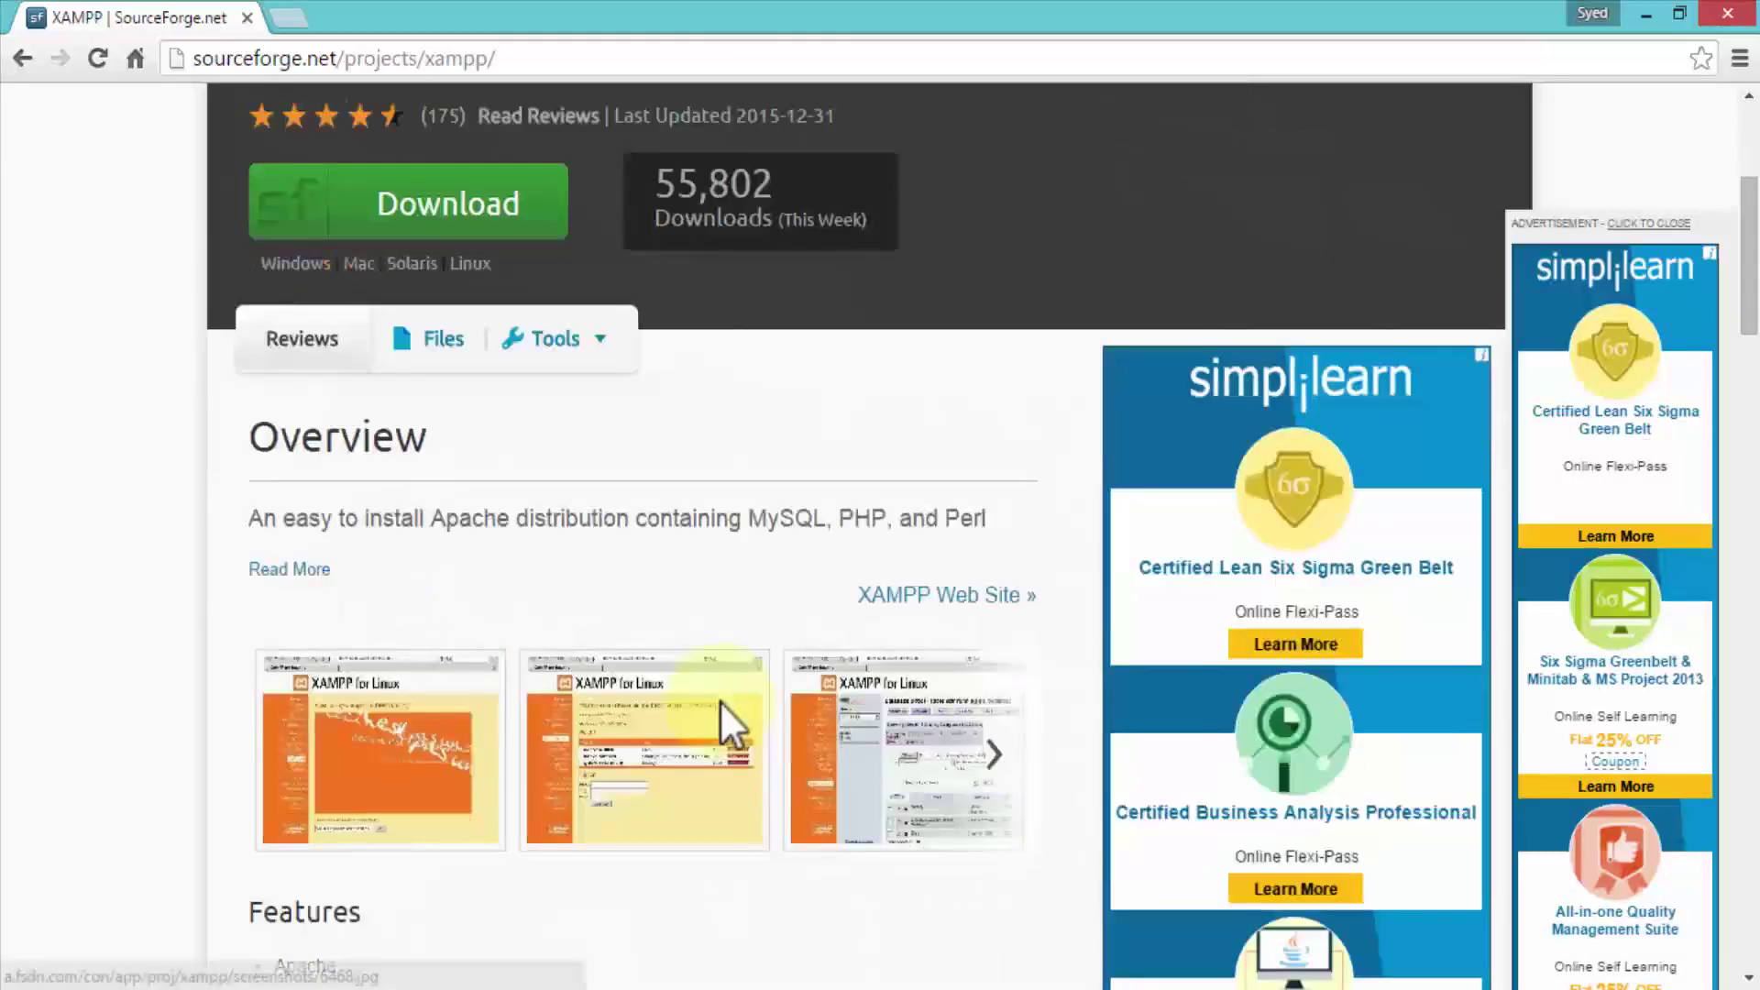
{"action": "right_click", "coordinate": [932, 594]}
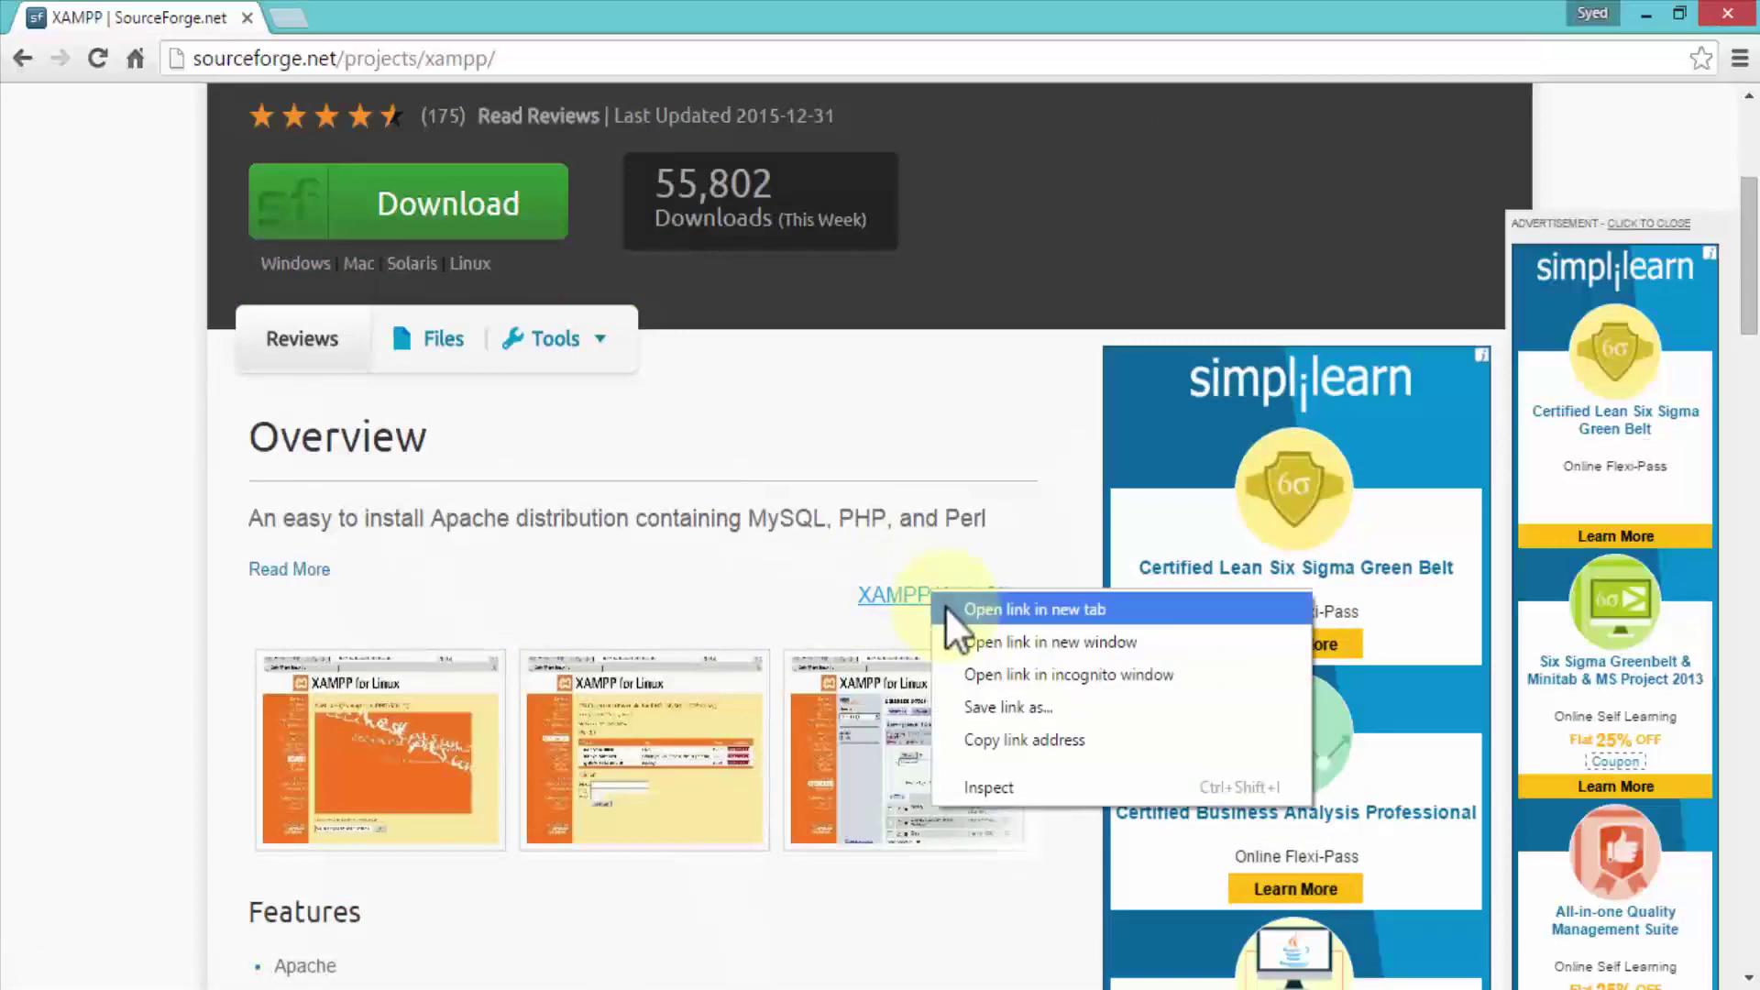
{"action": "left_click", "coordinate": [947, 609]}
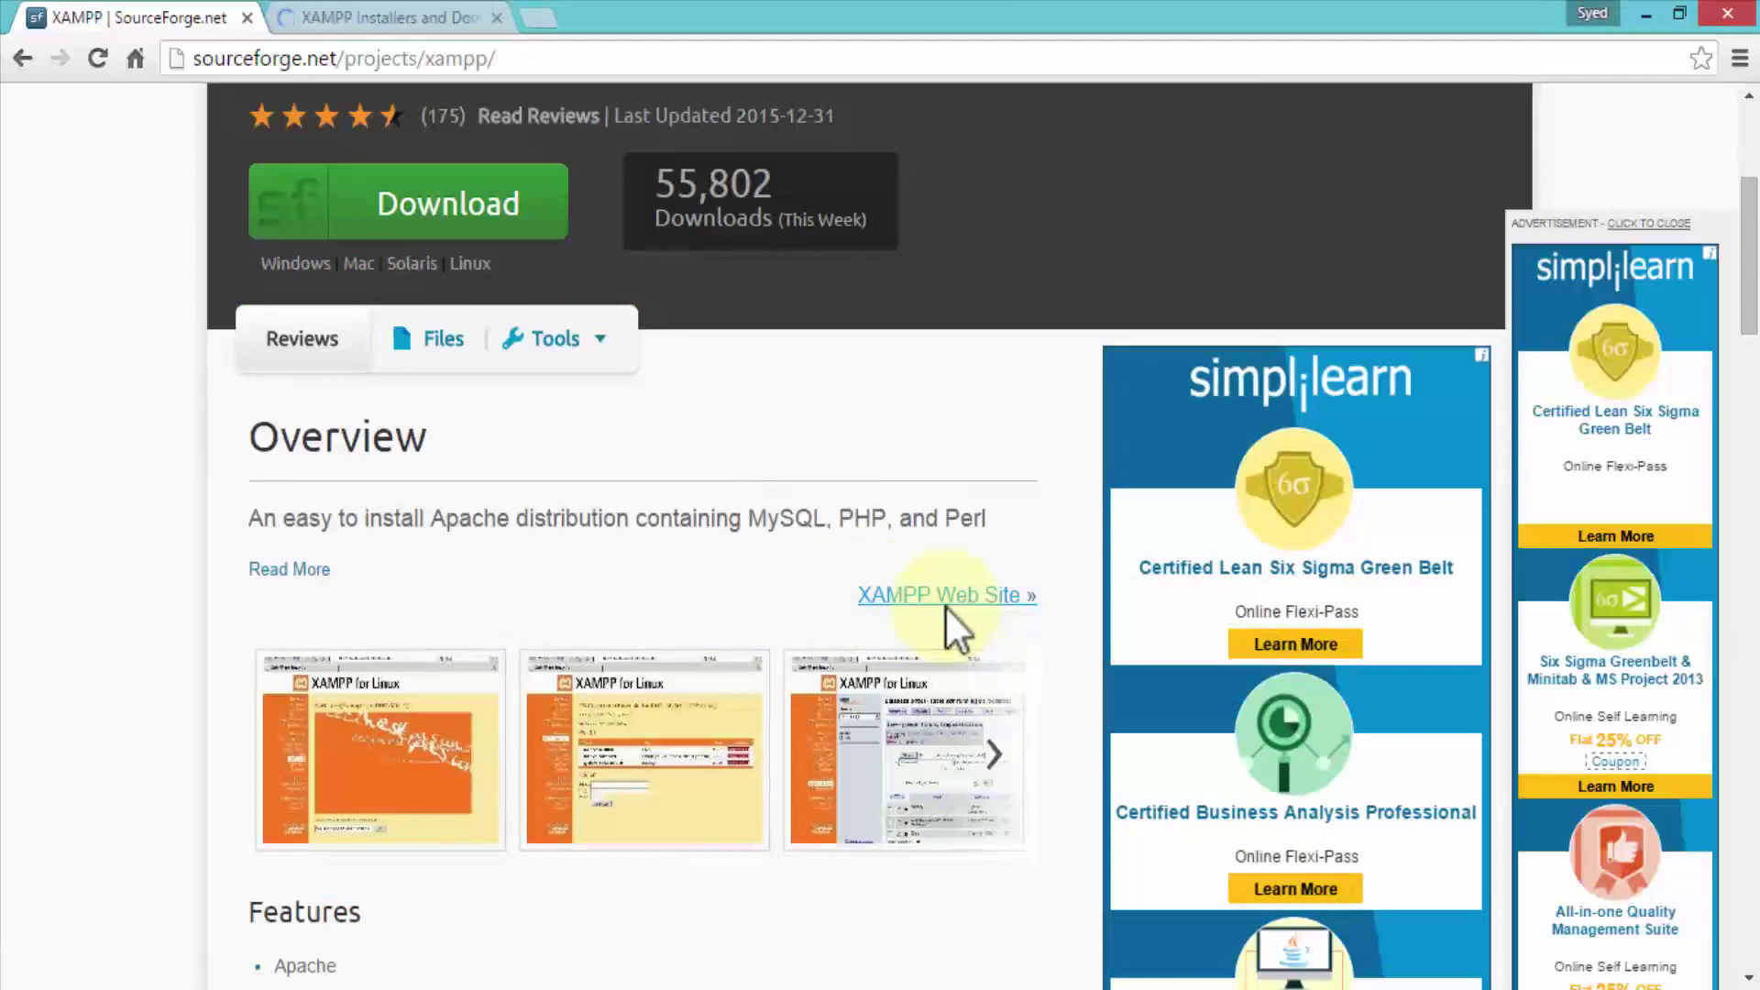
{"action": "left_click", "coordinate": [427, 14]}
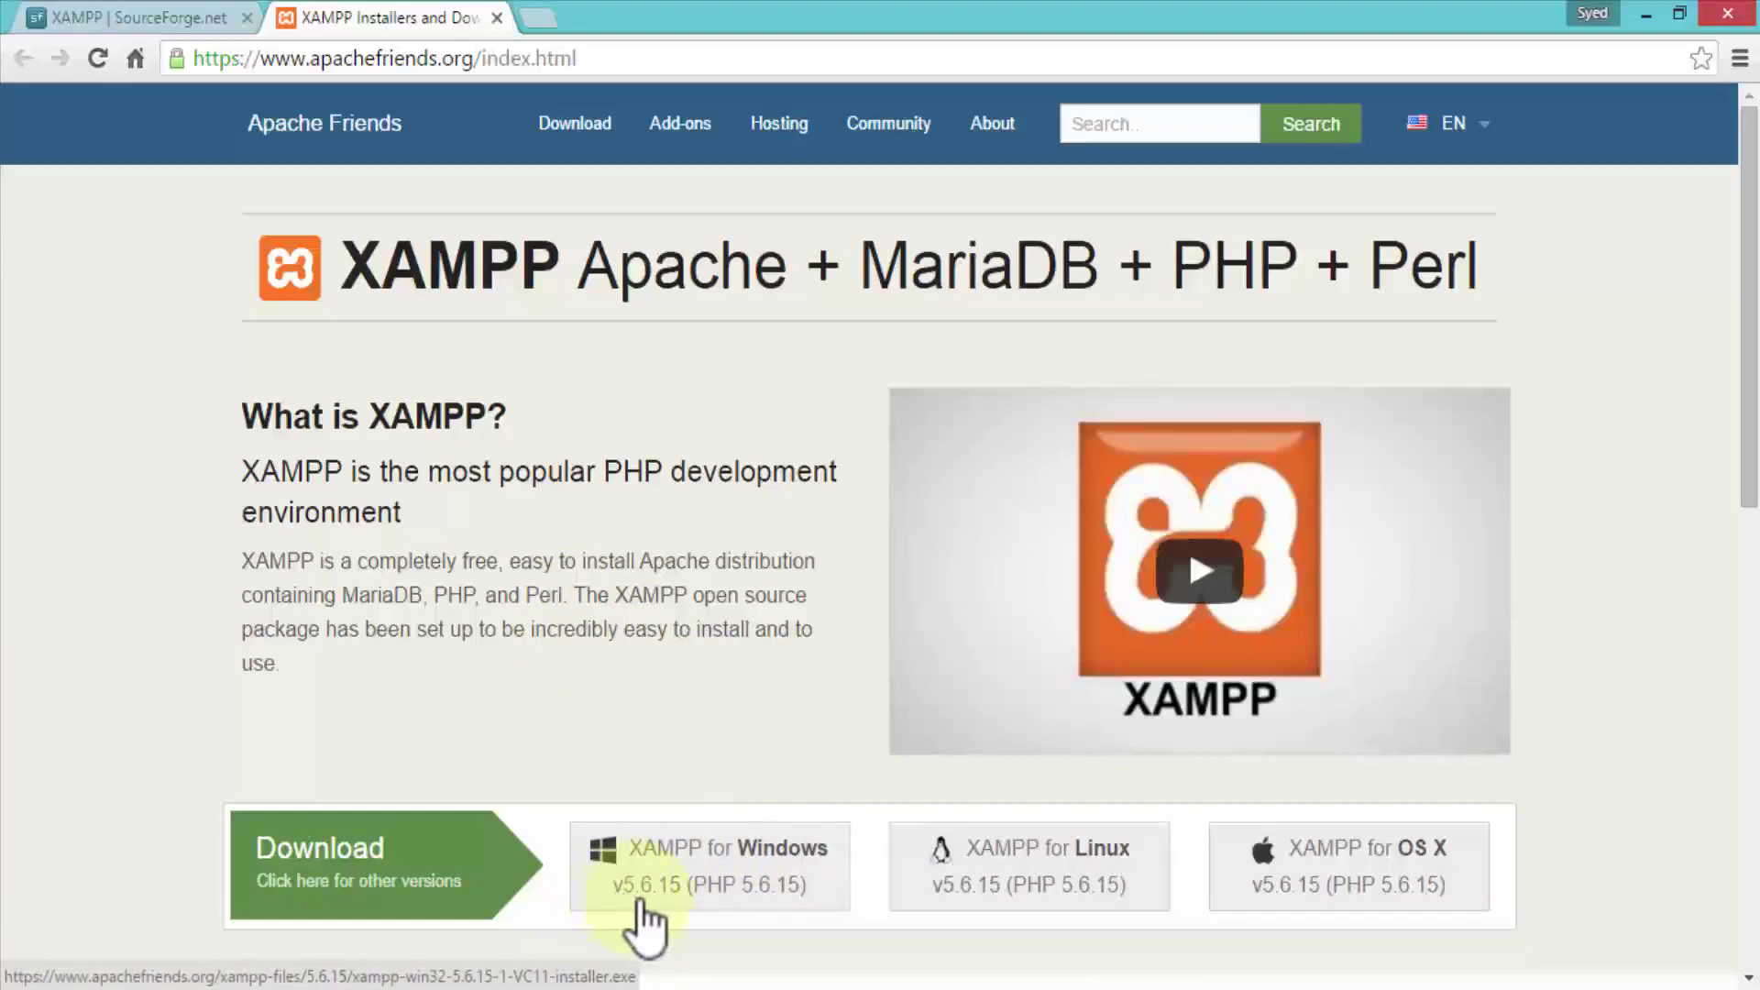
Download XAMPP for Windows v5.6.15 and save xampp-win32-5.6.15-1-VC11-installer.exe in Documents\Data Files\XAMPP
{"action": "left_click", "coordinate": [779, 880]}
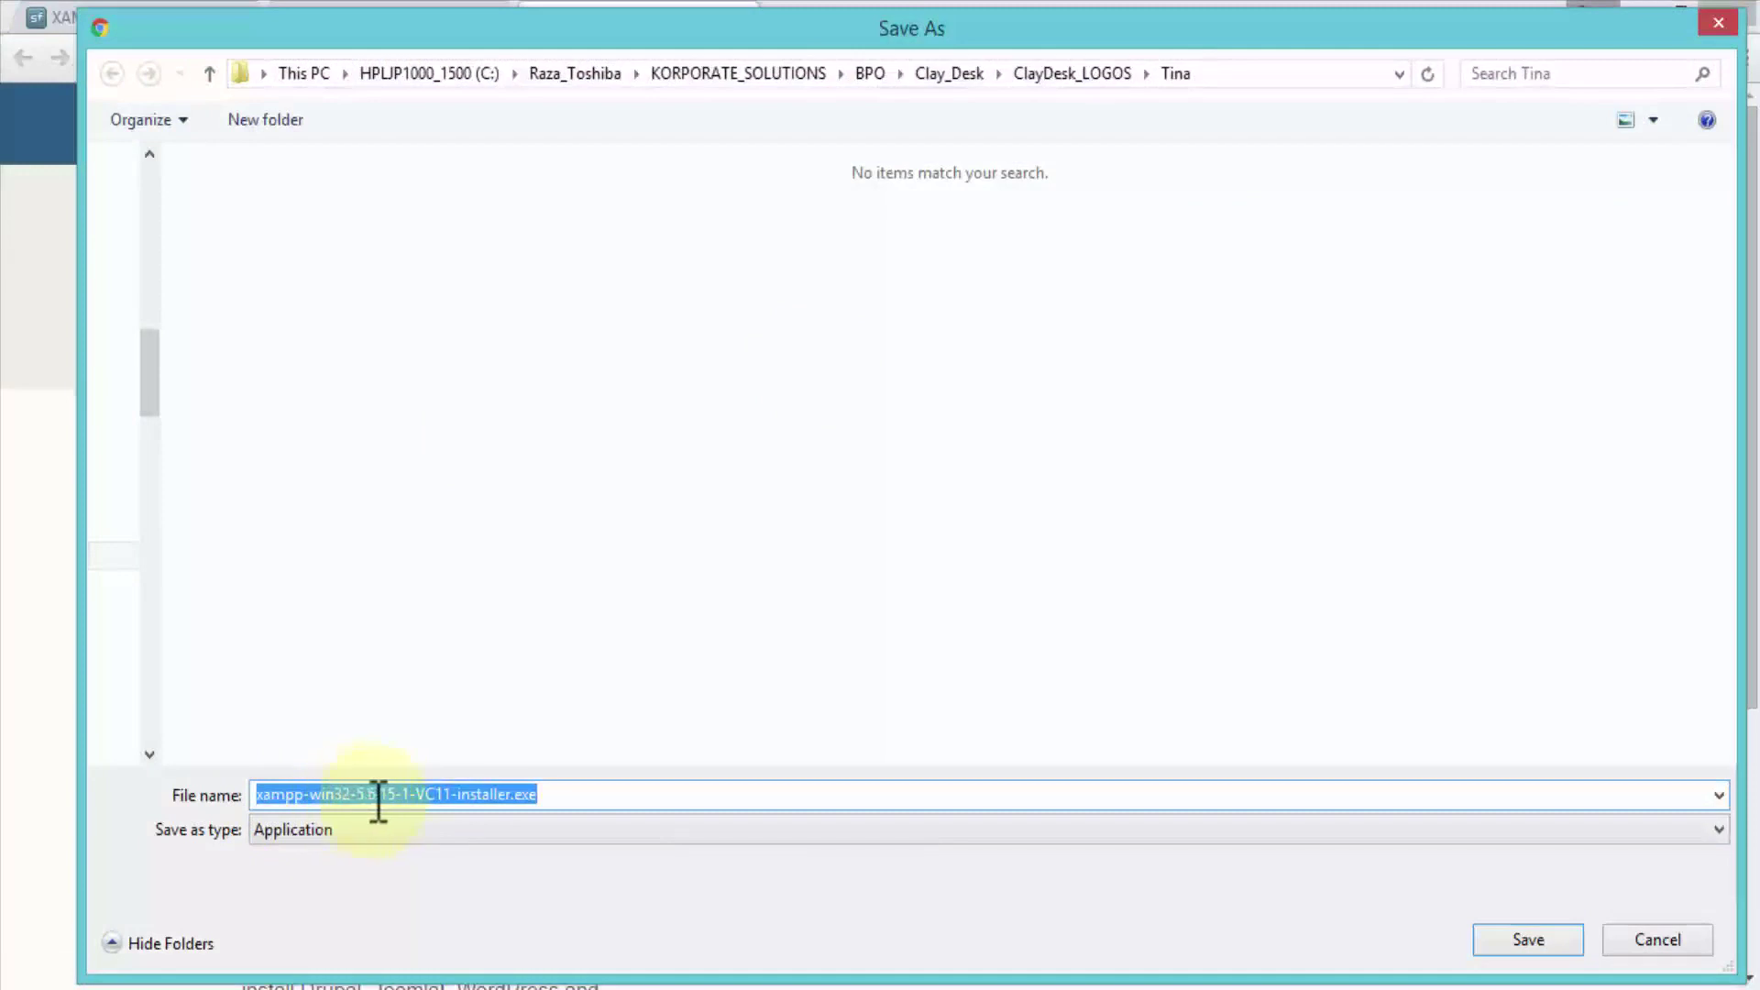
{"action": "left_click", "coordinate": [563, 794]}
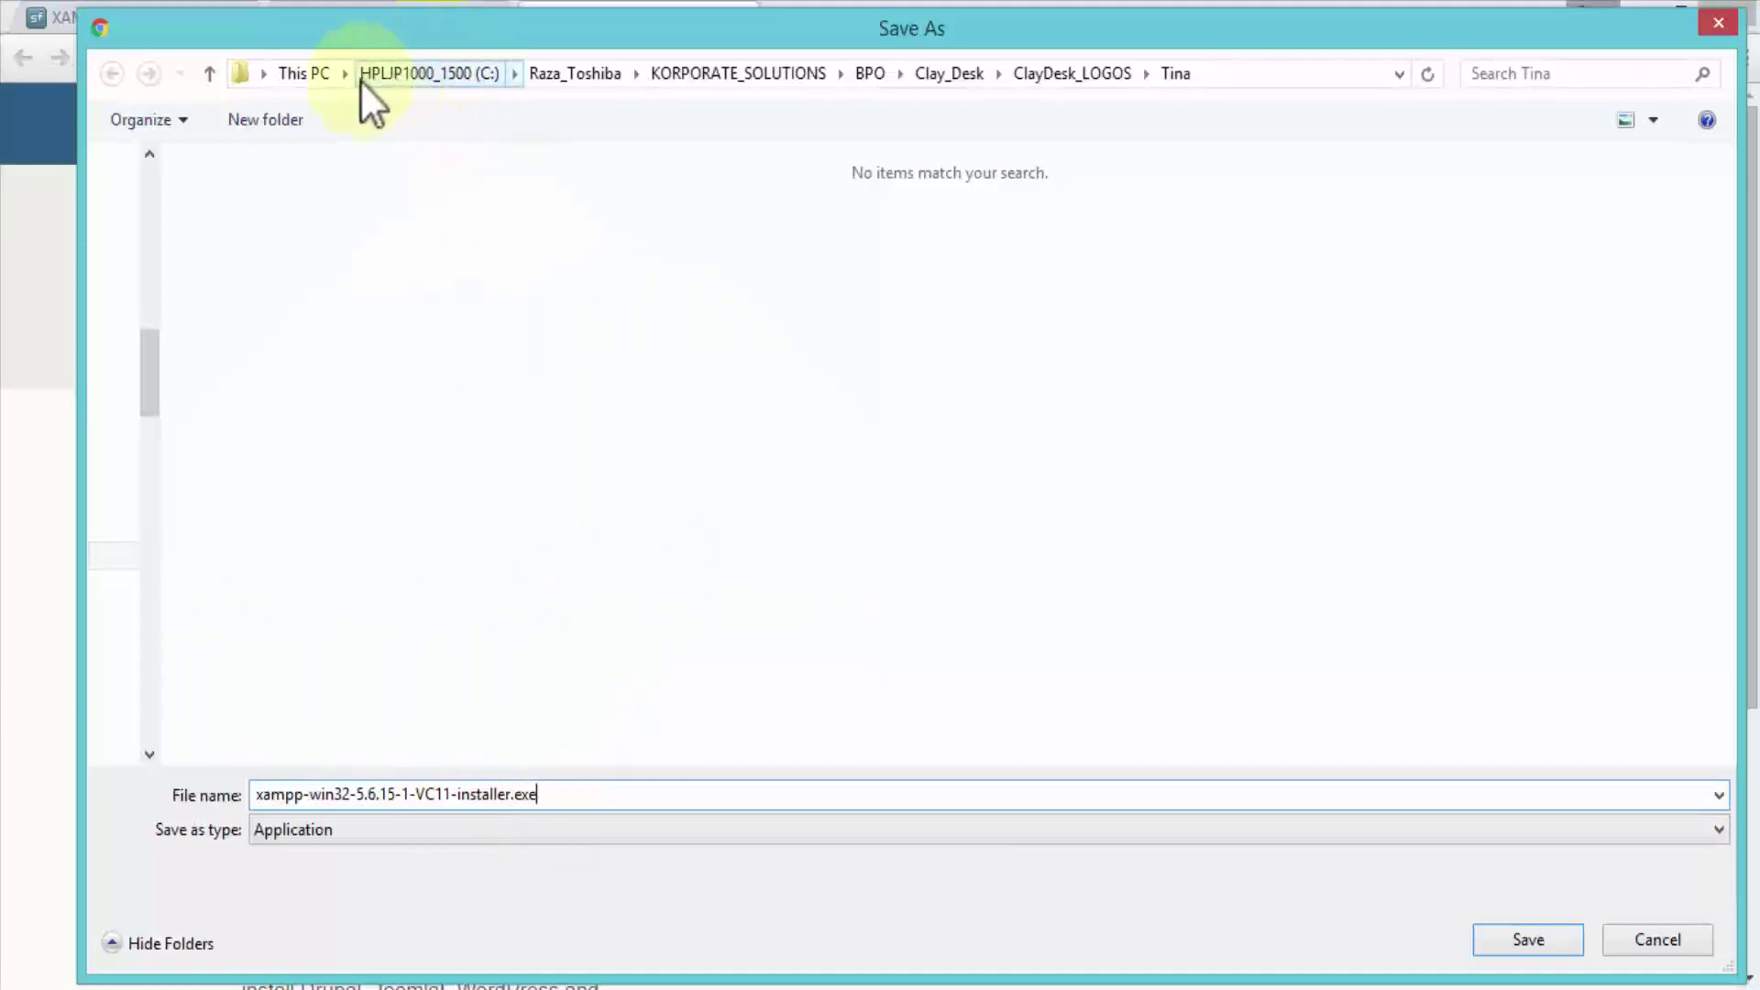
{"action": "left_click", "coordinate": [304, 76]}
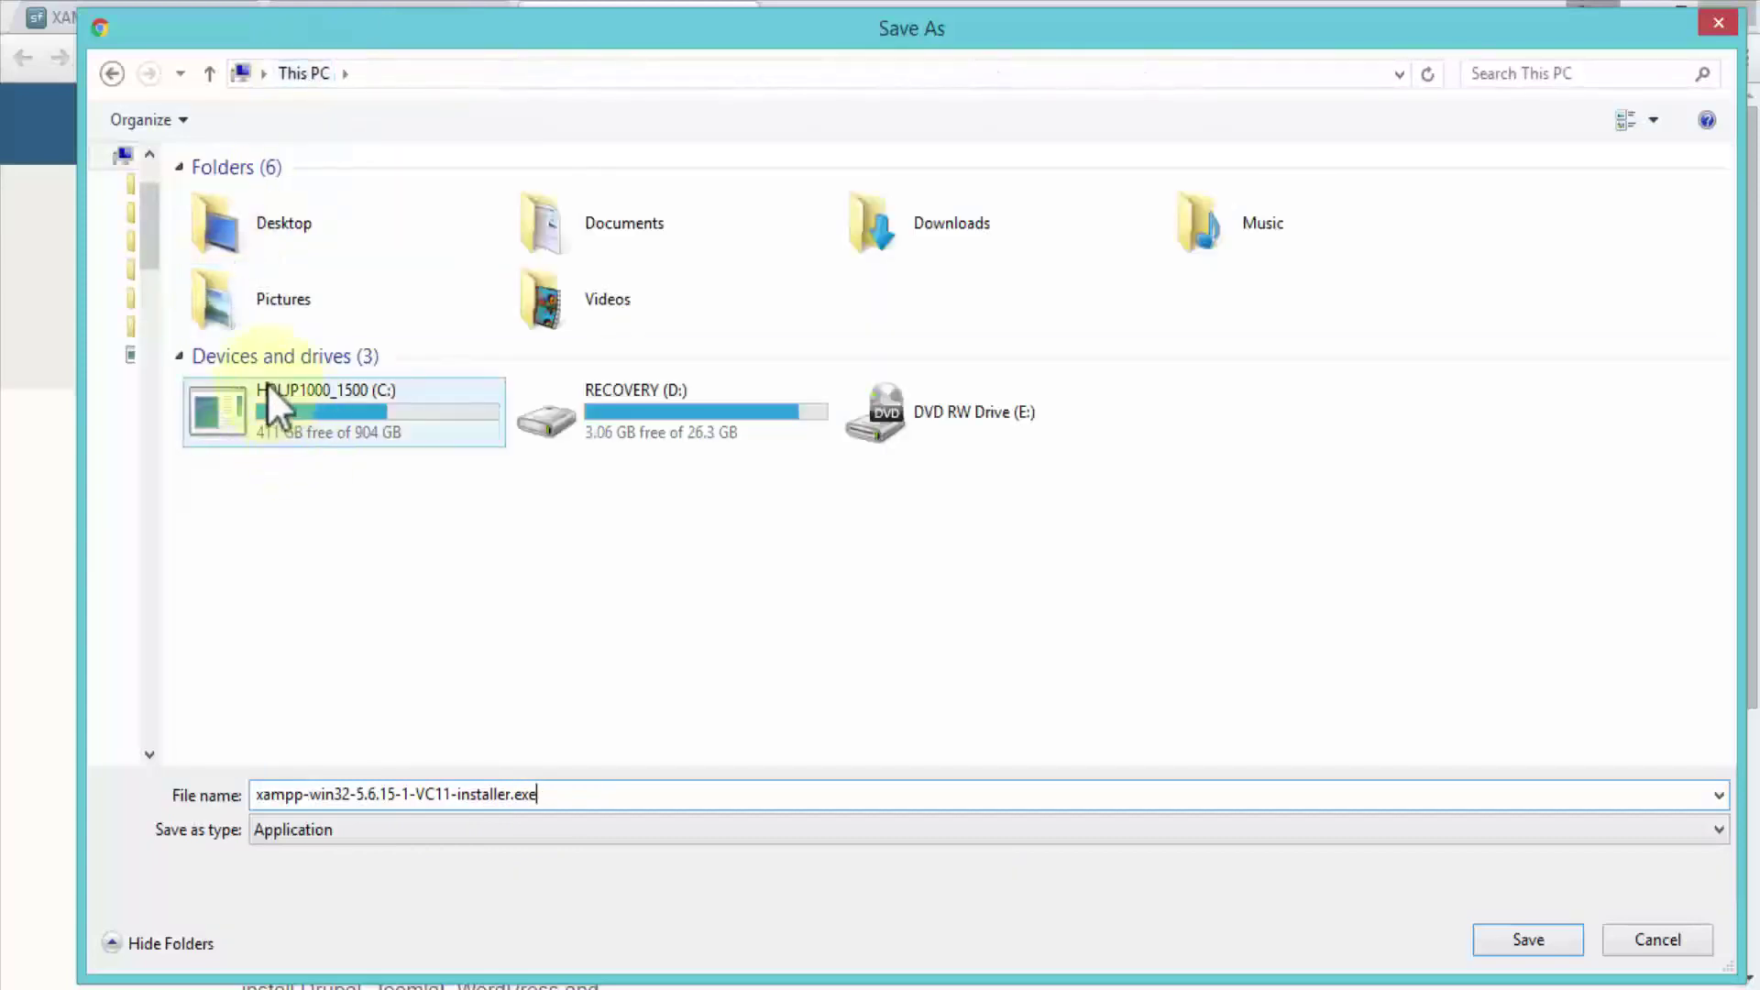
{"action": "left_click", "coordinate": [672, 237]}
{"action": "double_click", "coordinate": [673, 234]}
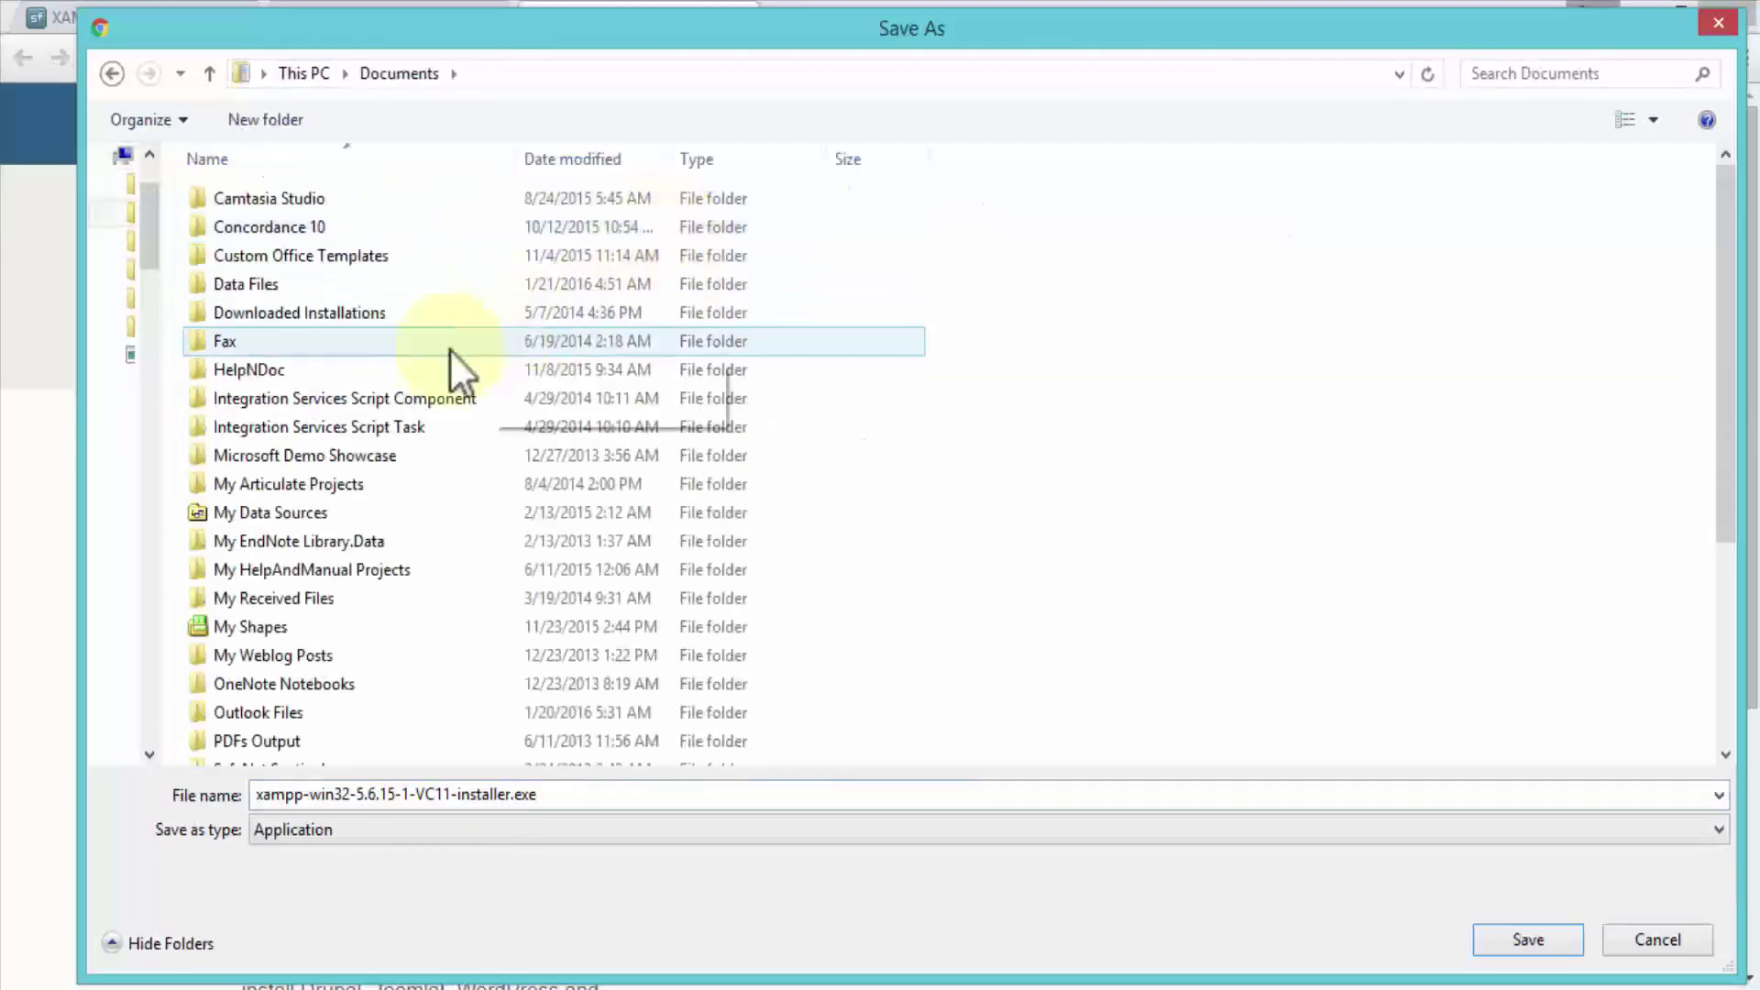
{"action": "double_click", "coordinate": [250, 284]}
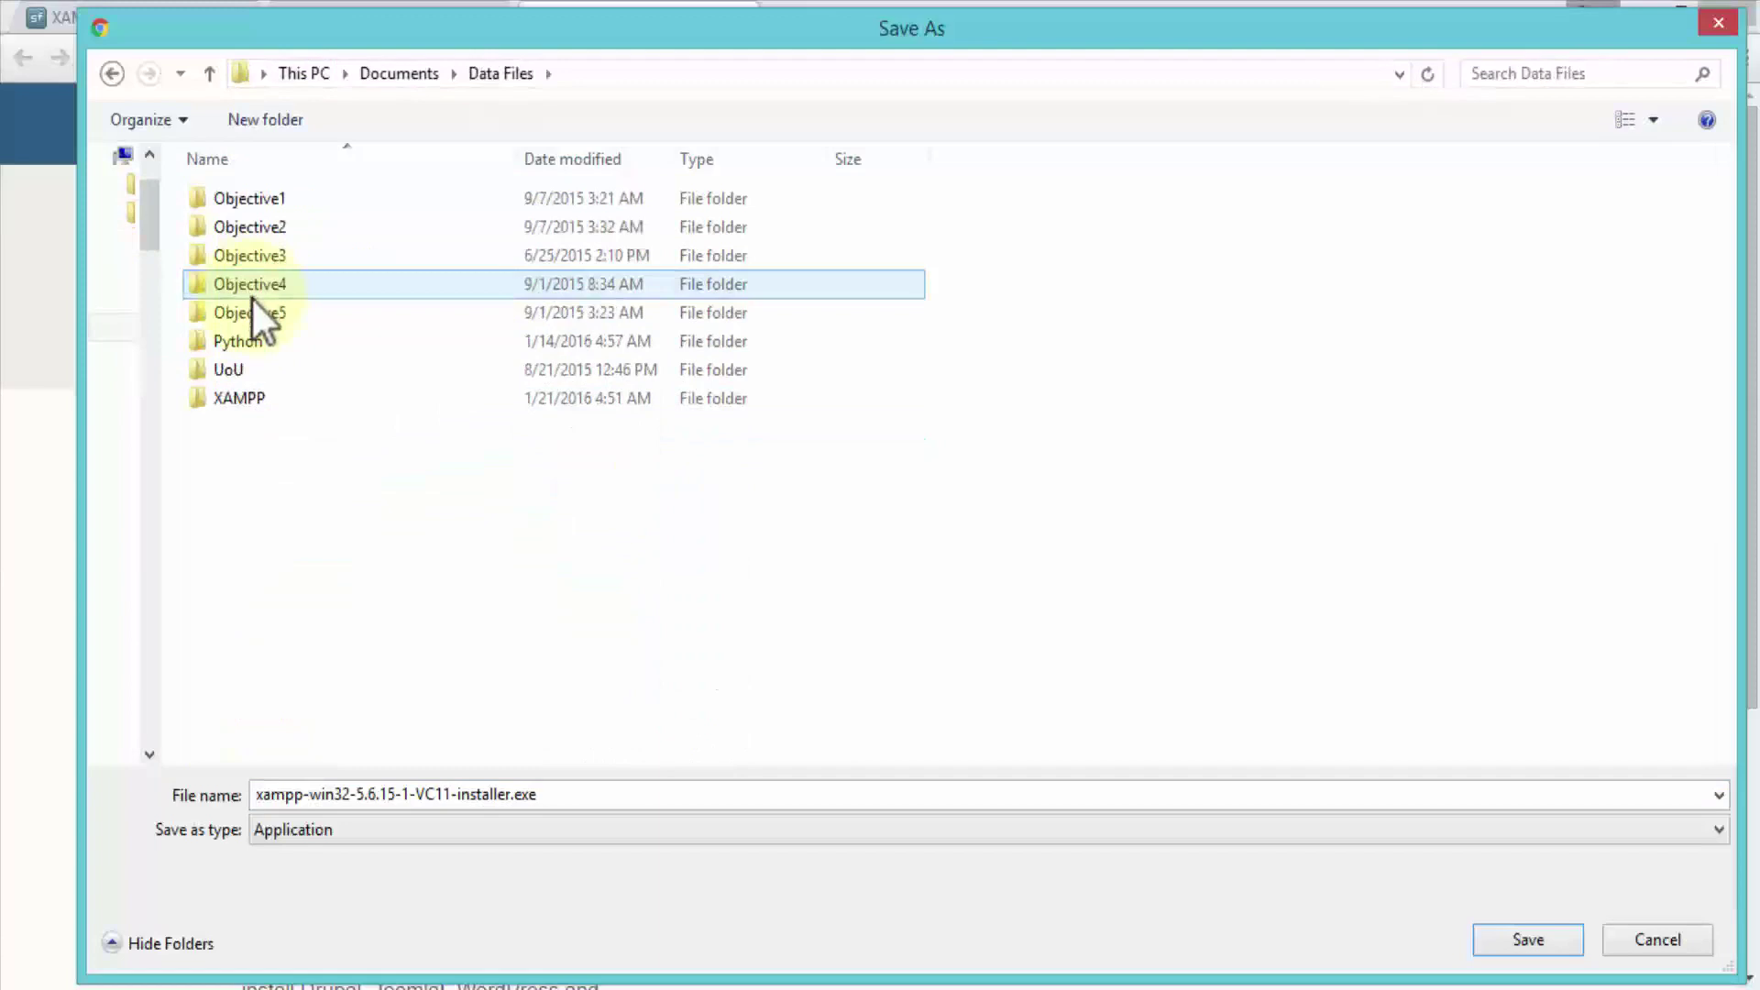
{"action": "double_click", "coordinate": [242, 400]}
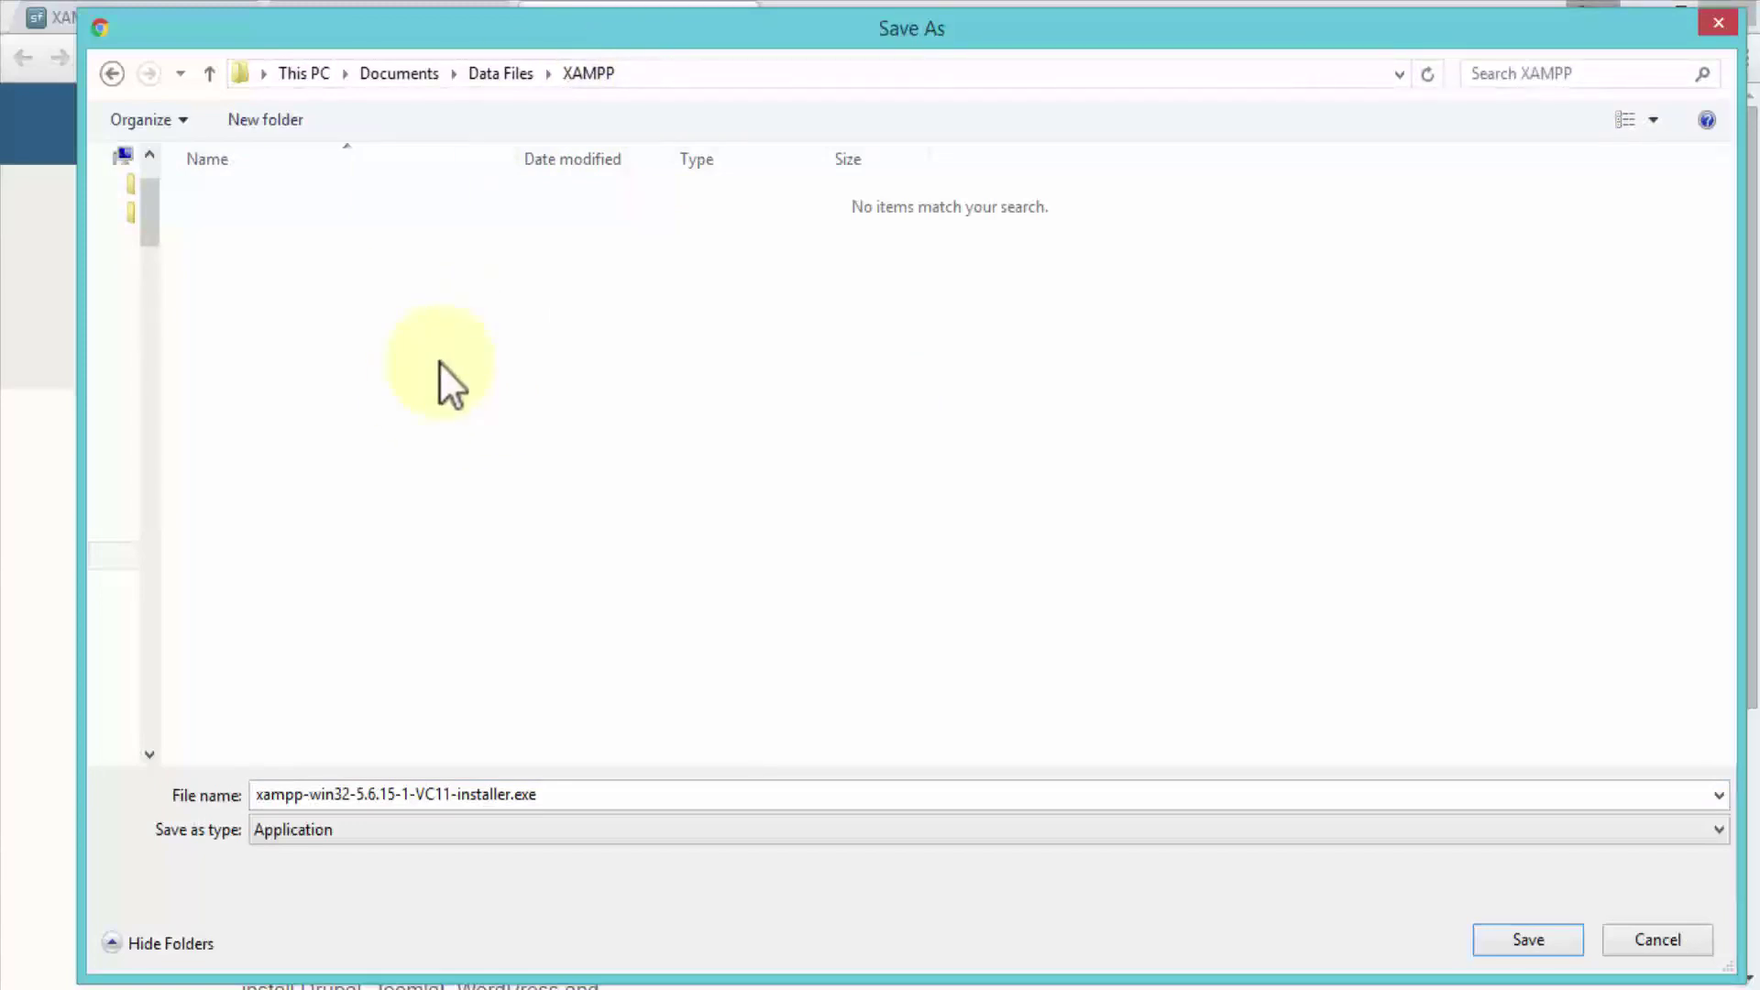
{"action": "double_click", "coordinate": [567, 797]}
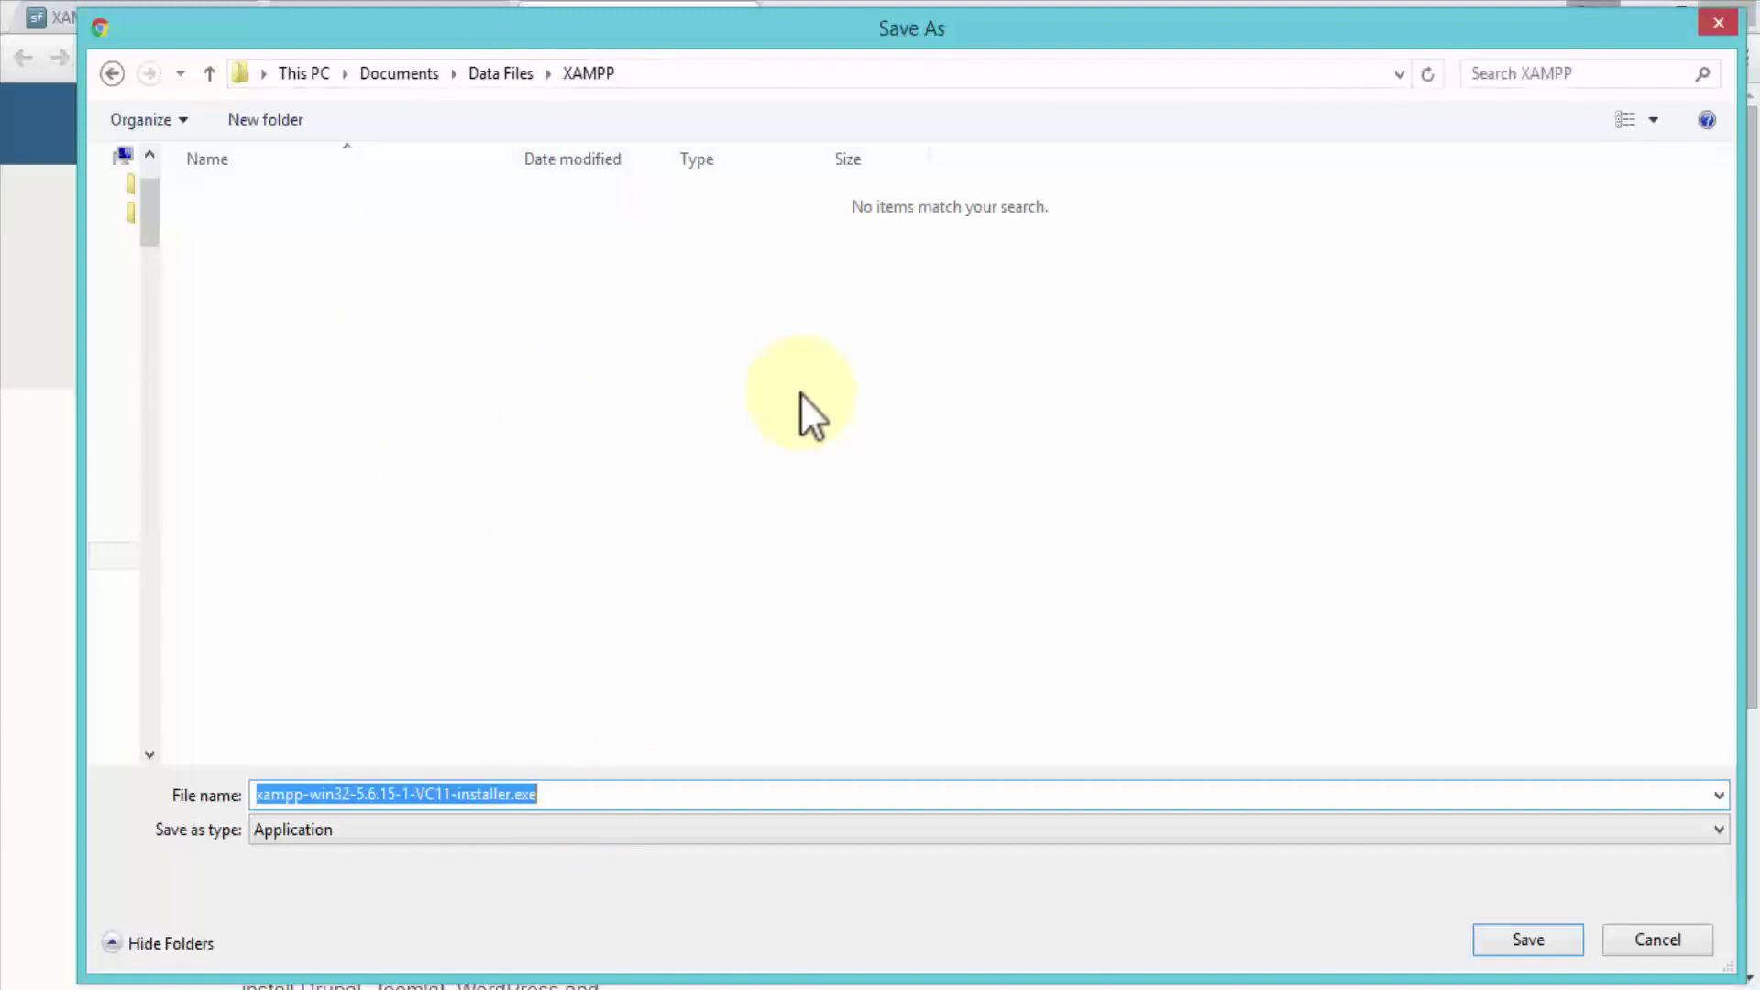
{"action": "left_click", "coordinate": [1533, 942]}
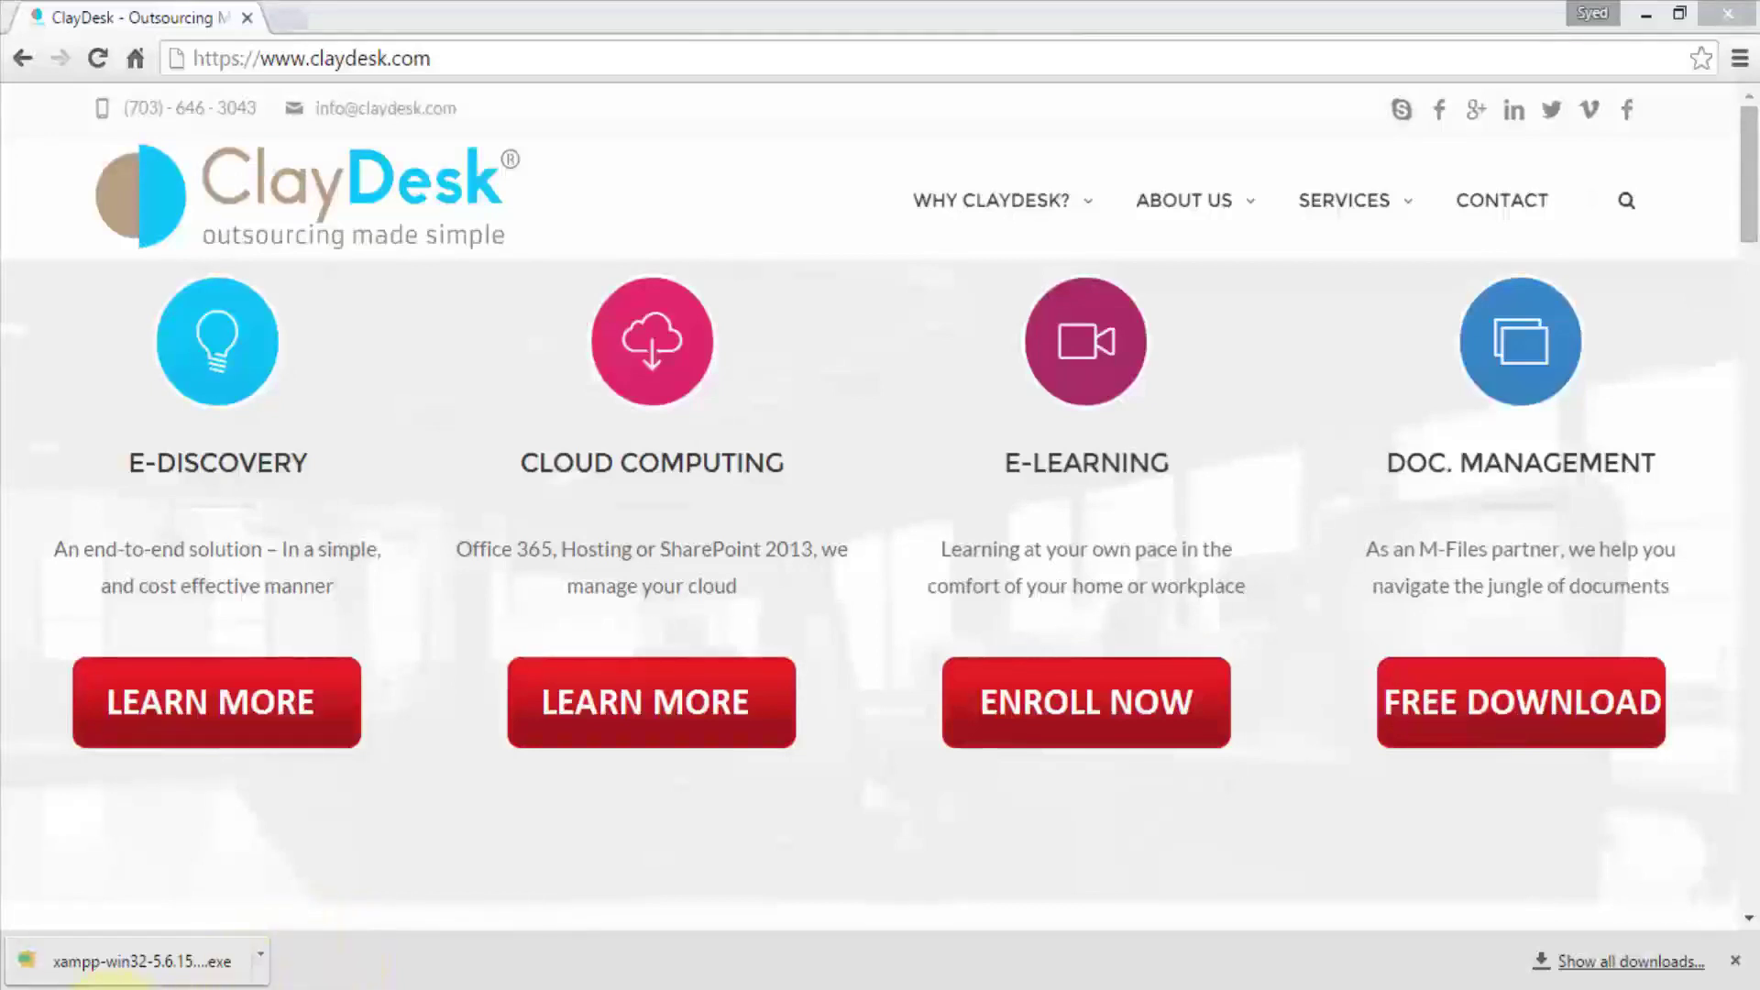
Switch to File Explorer and open the XAMPP folder under Documents\Data Files to check the downloaded installer
{"action": "left_click", "coordinate": [110, 986]}
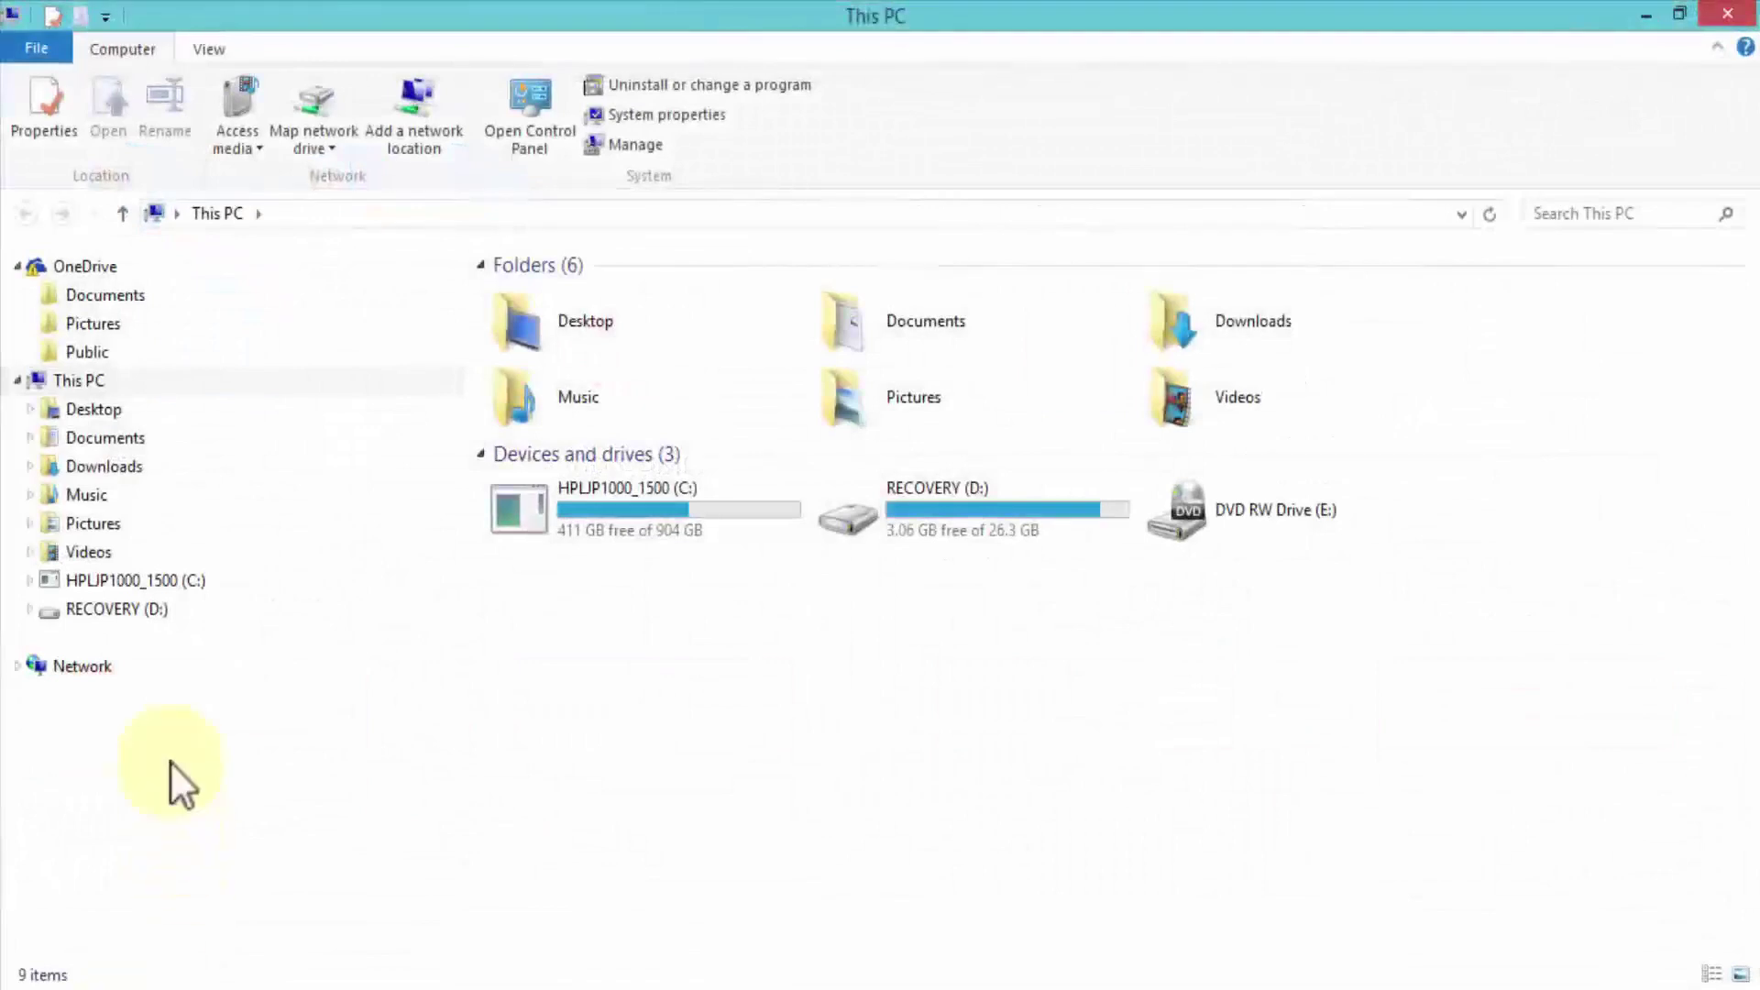
{"action": "left_click", "coordinate": [30, 438]}
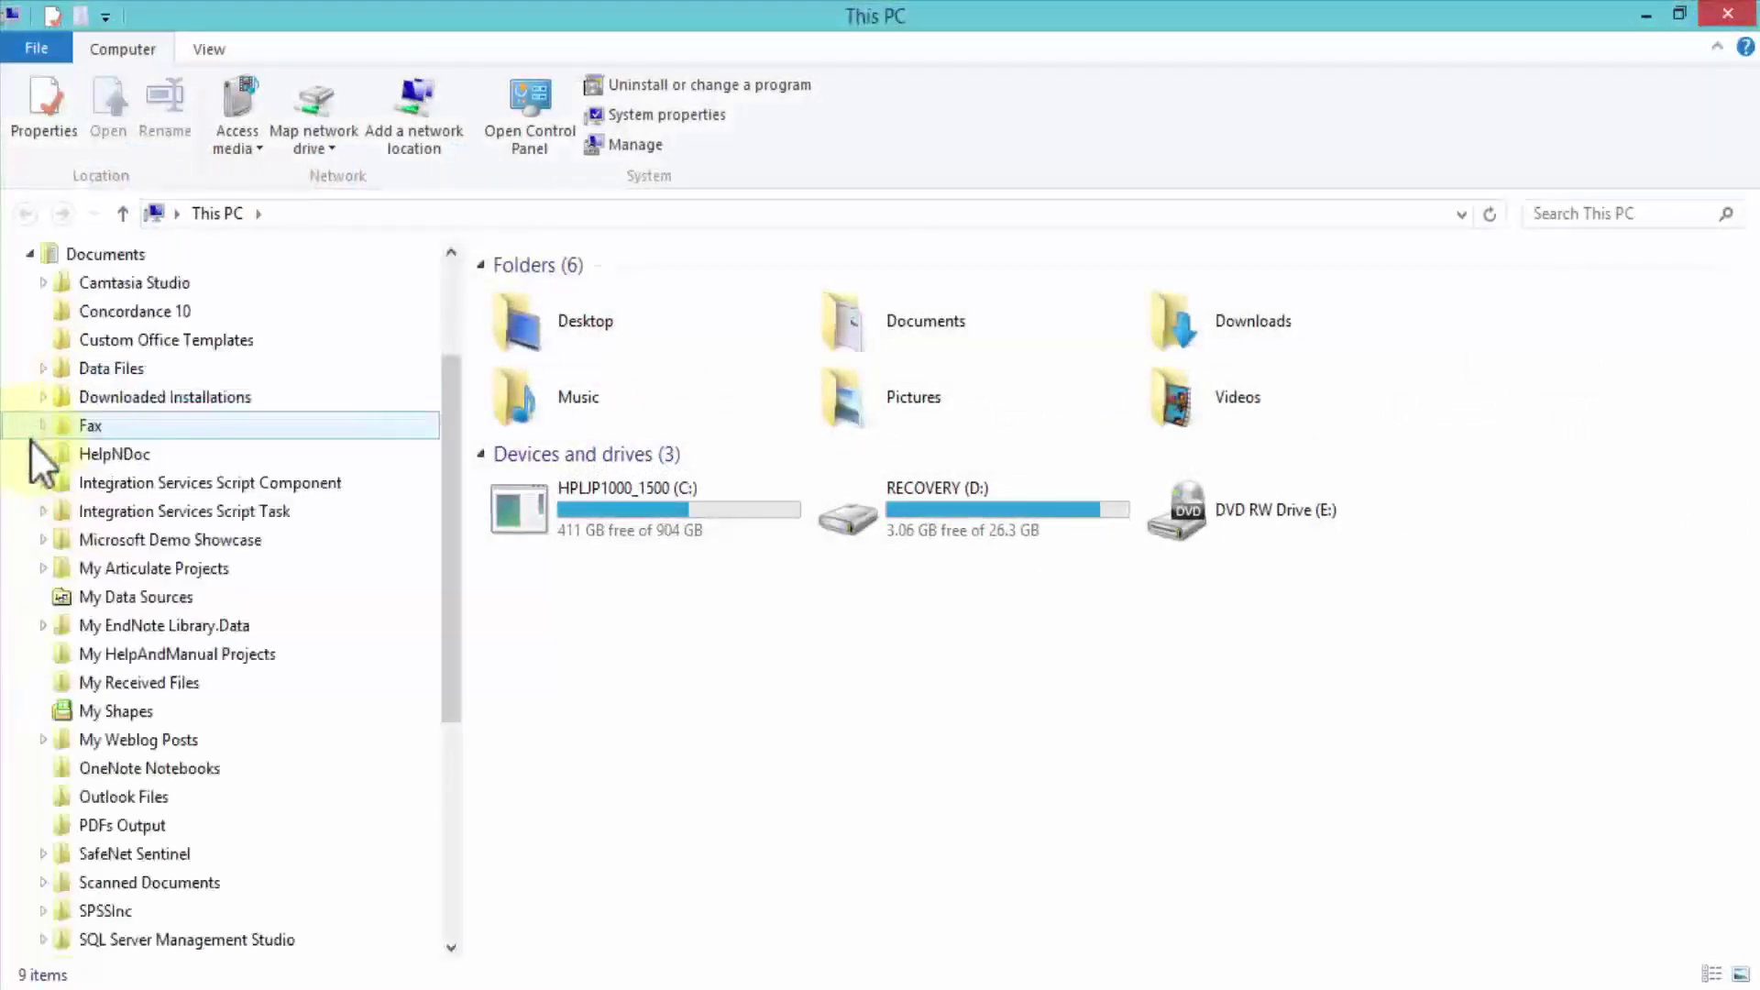
{"action": "left_click", "coordinate": [42, 367]}
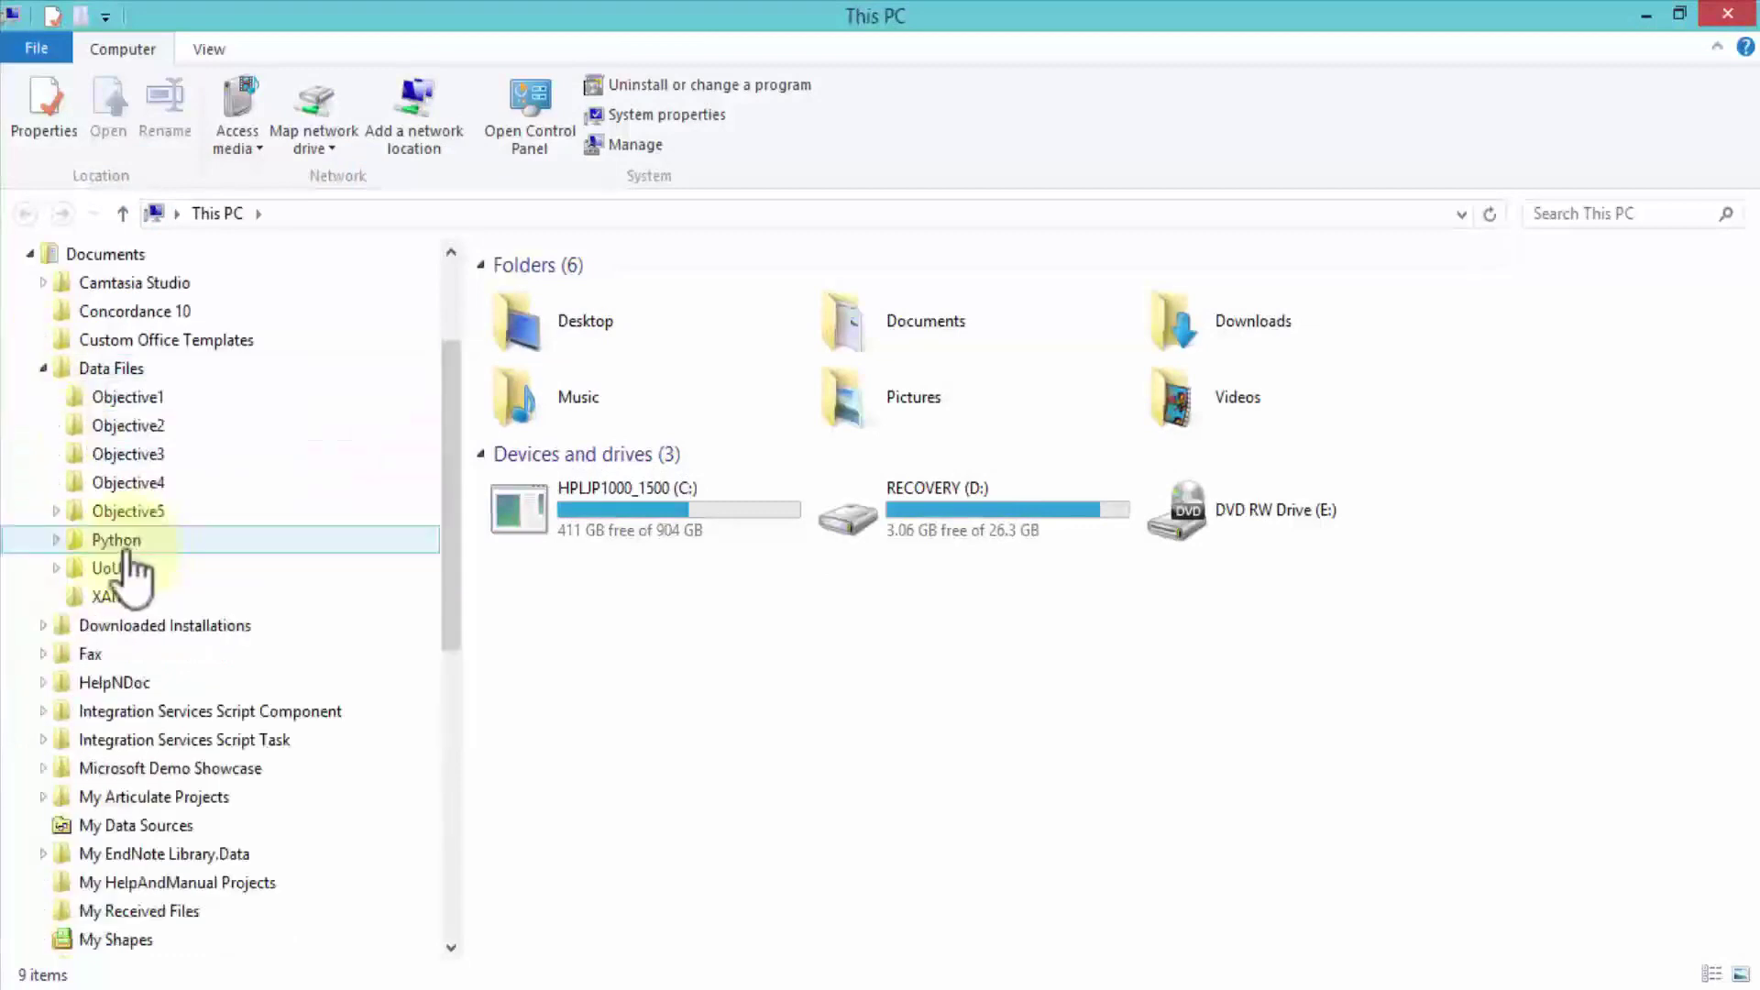
{"action": "left_click", "coordinate": [118, 597]}
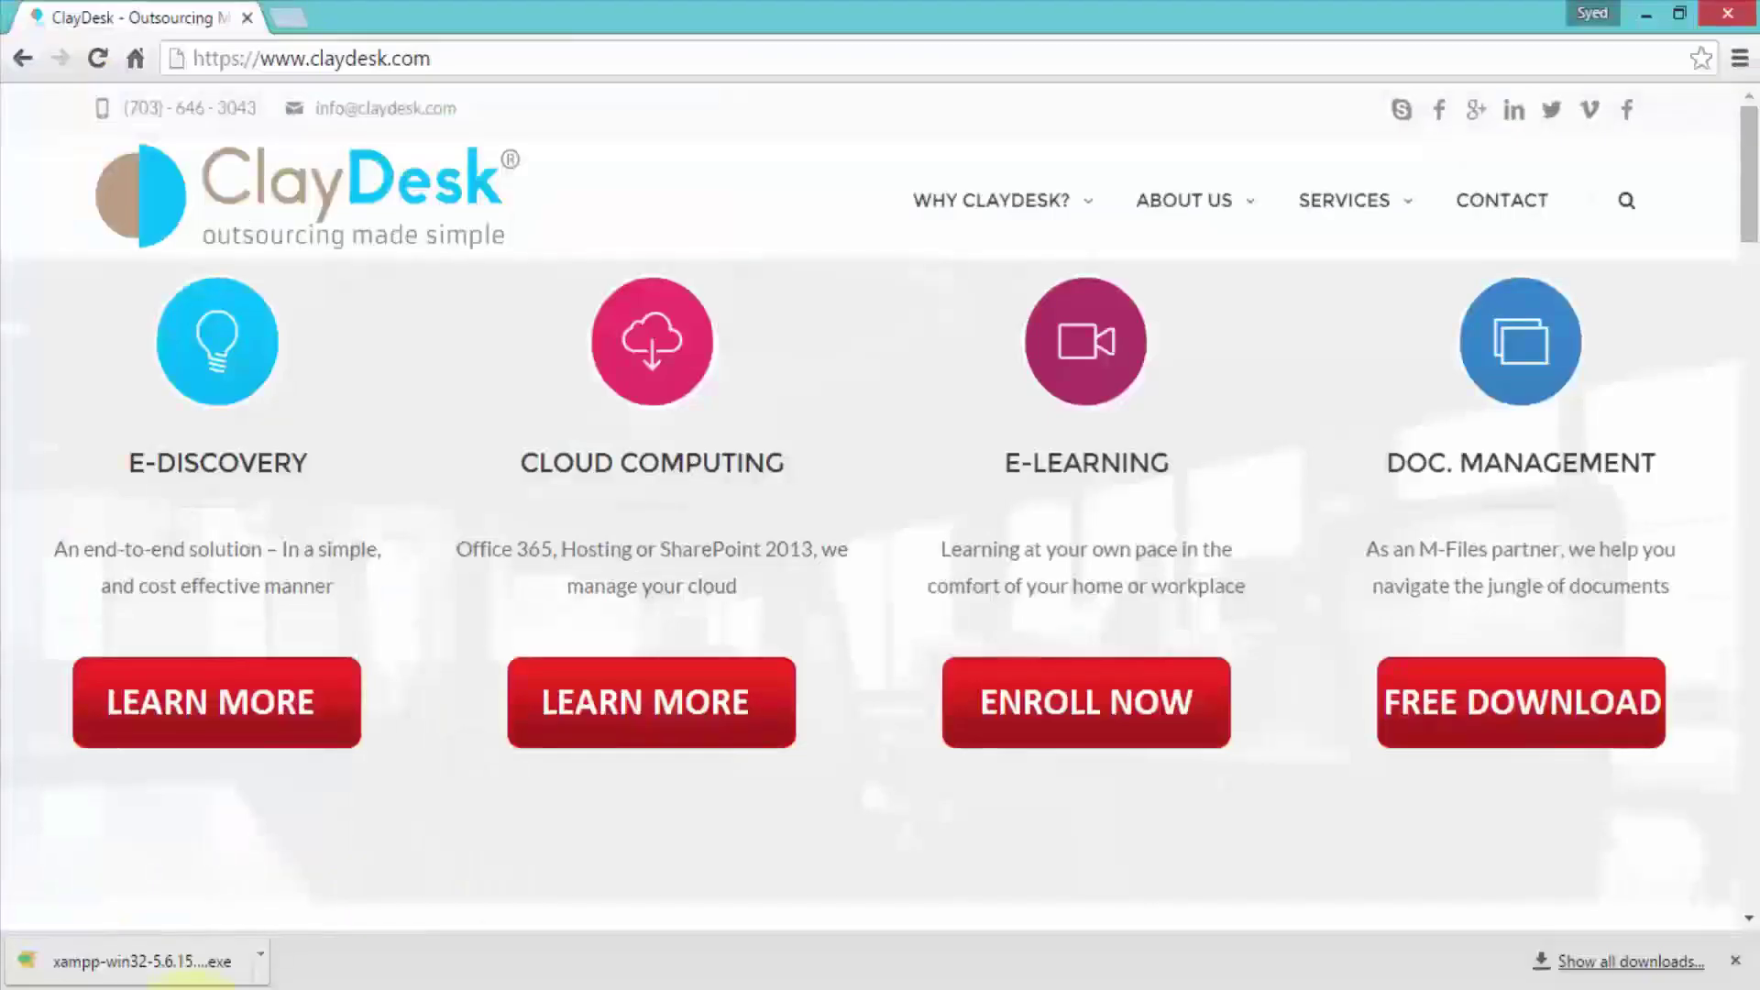
Launch the downloaded XAMPP installer, acknowledge the User Account Control warning, and accept all default components
{"action": "left_click", "coordinate": [200, 960]}
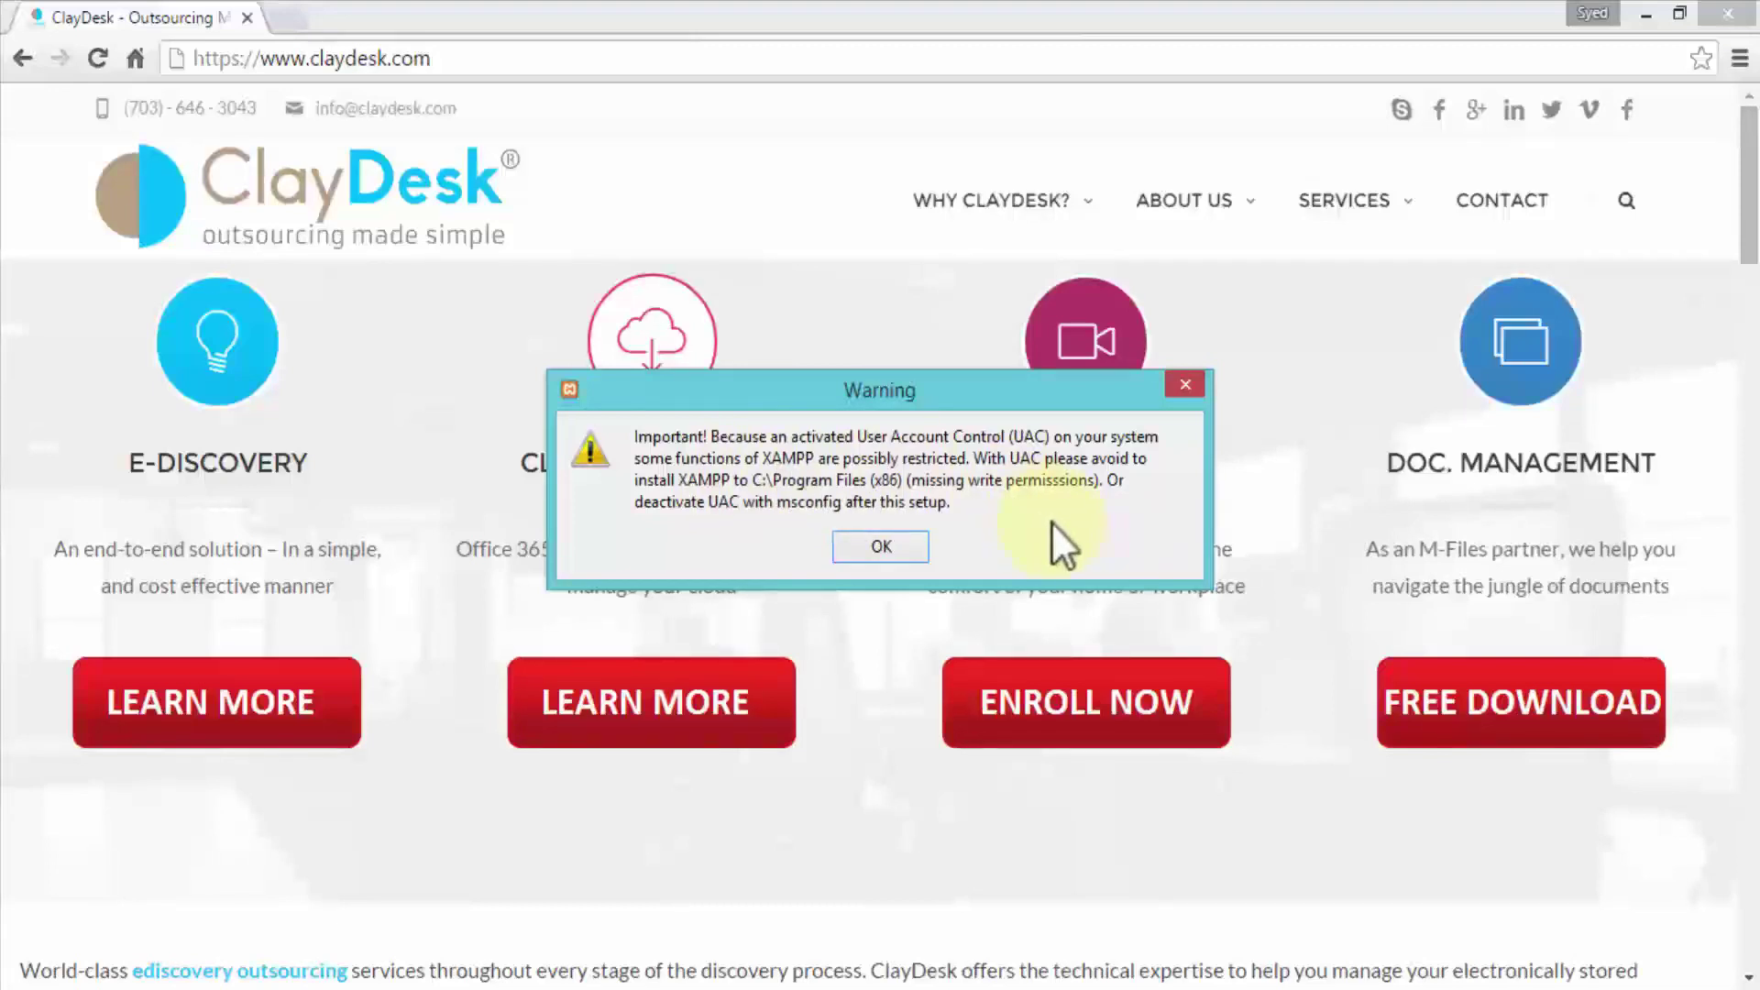
{"action": "left_click", "coordinate": [880, 546]}
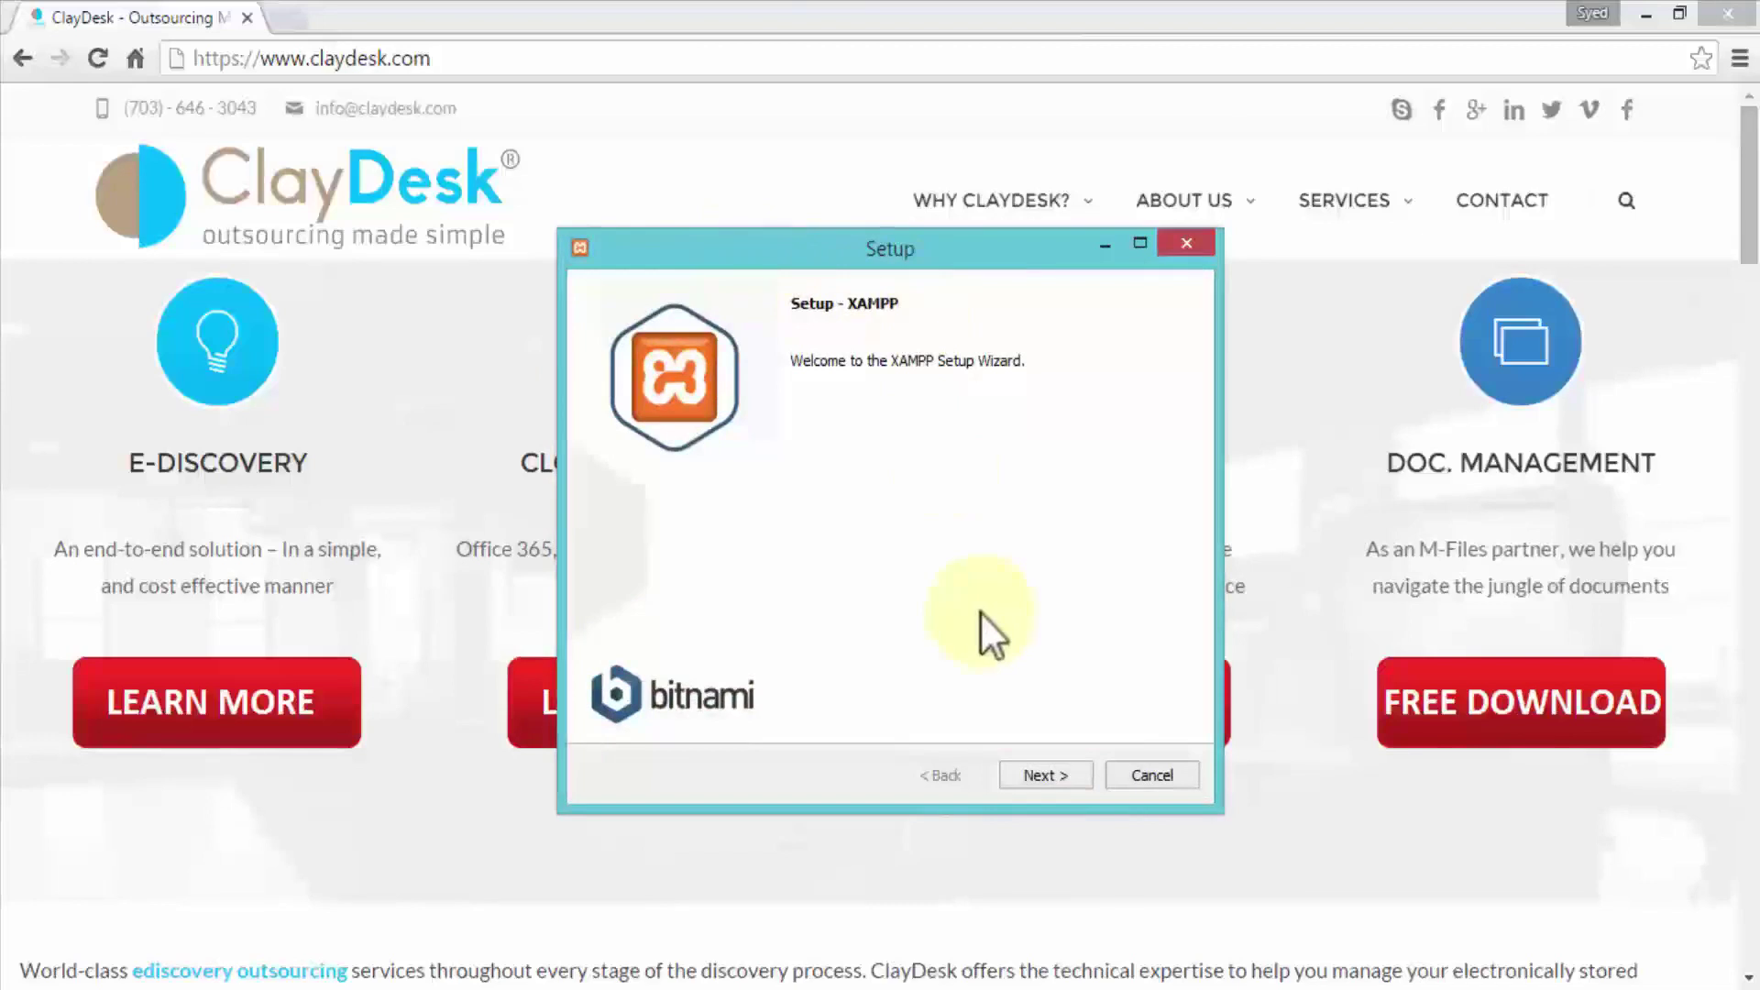
{"action": "left_click", "coordinate": [1065, 777]}
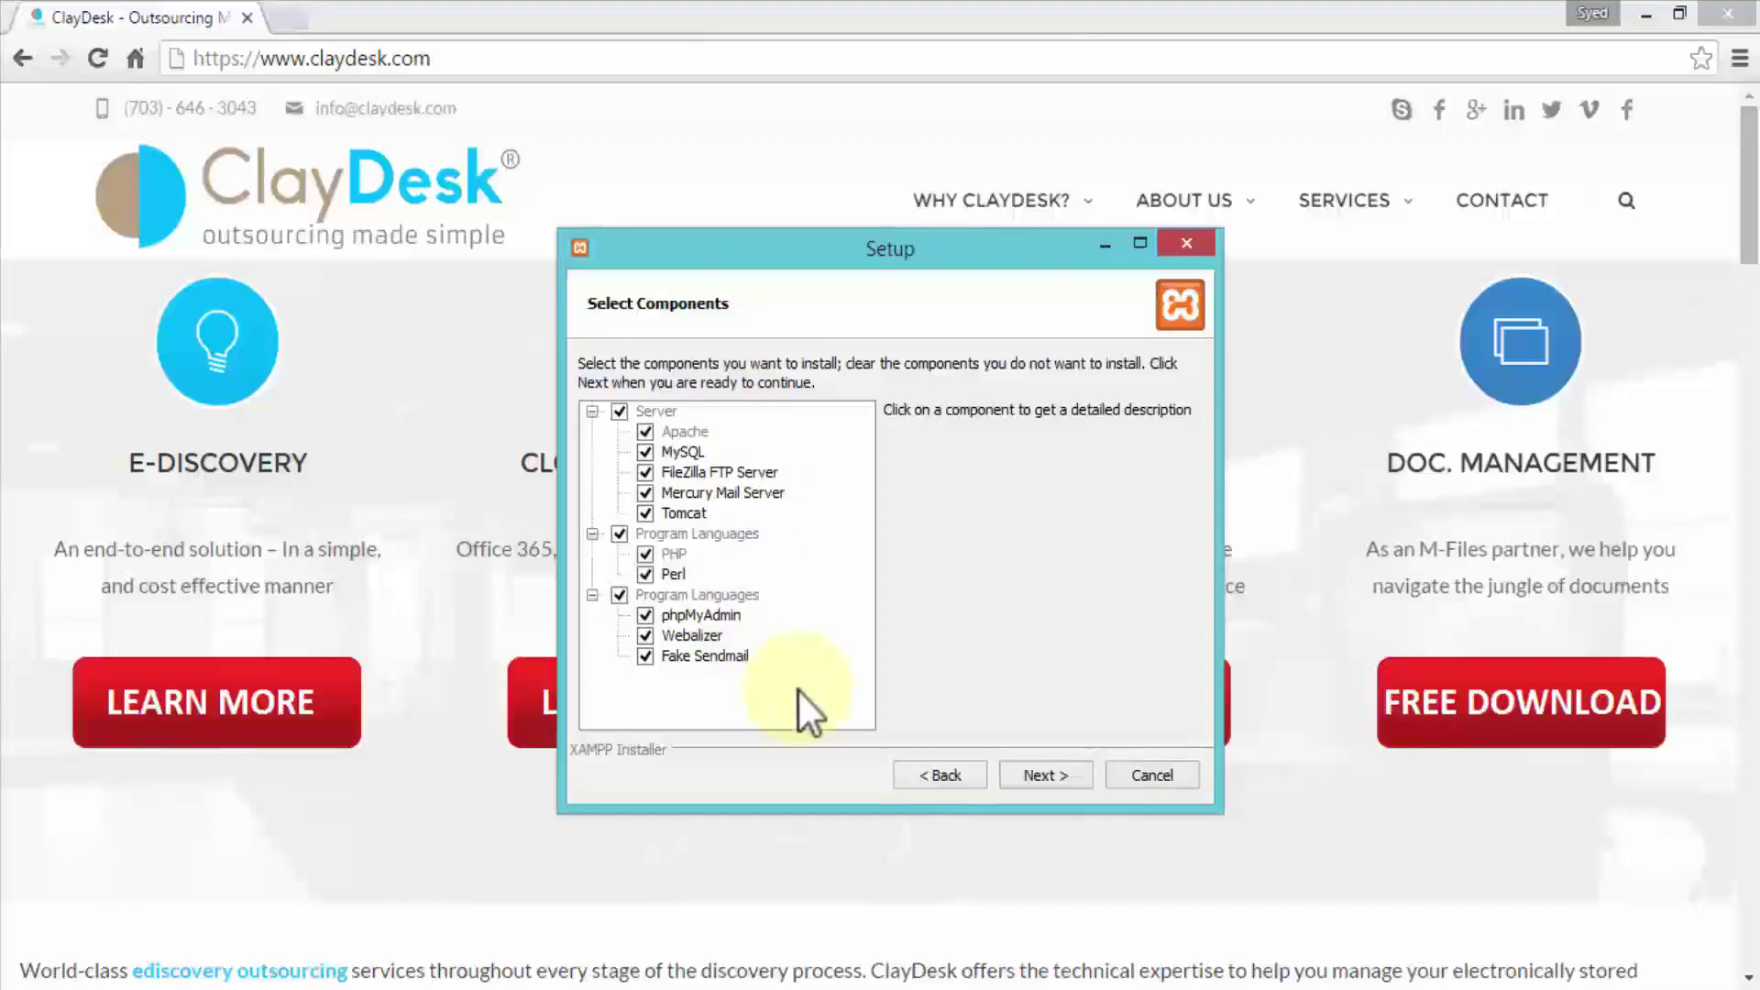
{"action": "left_click", "coordinate": [1037, 773]}
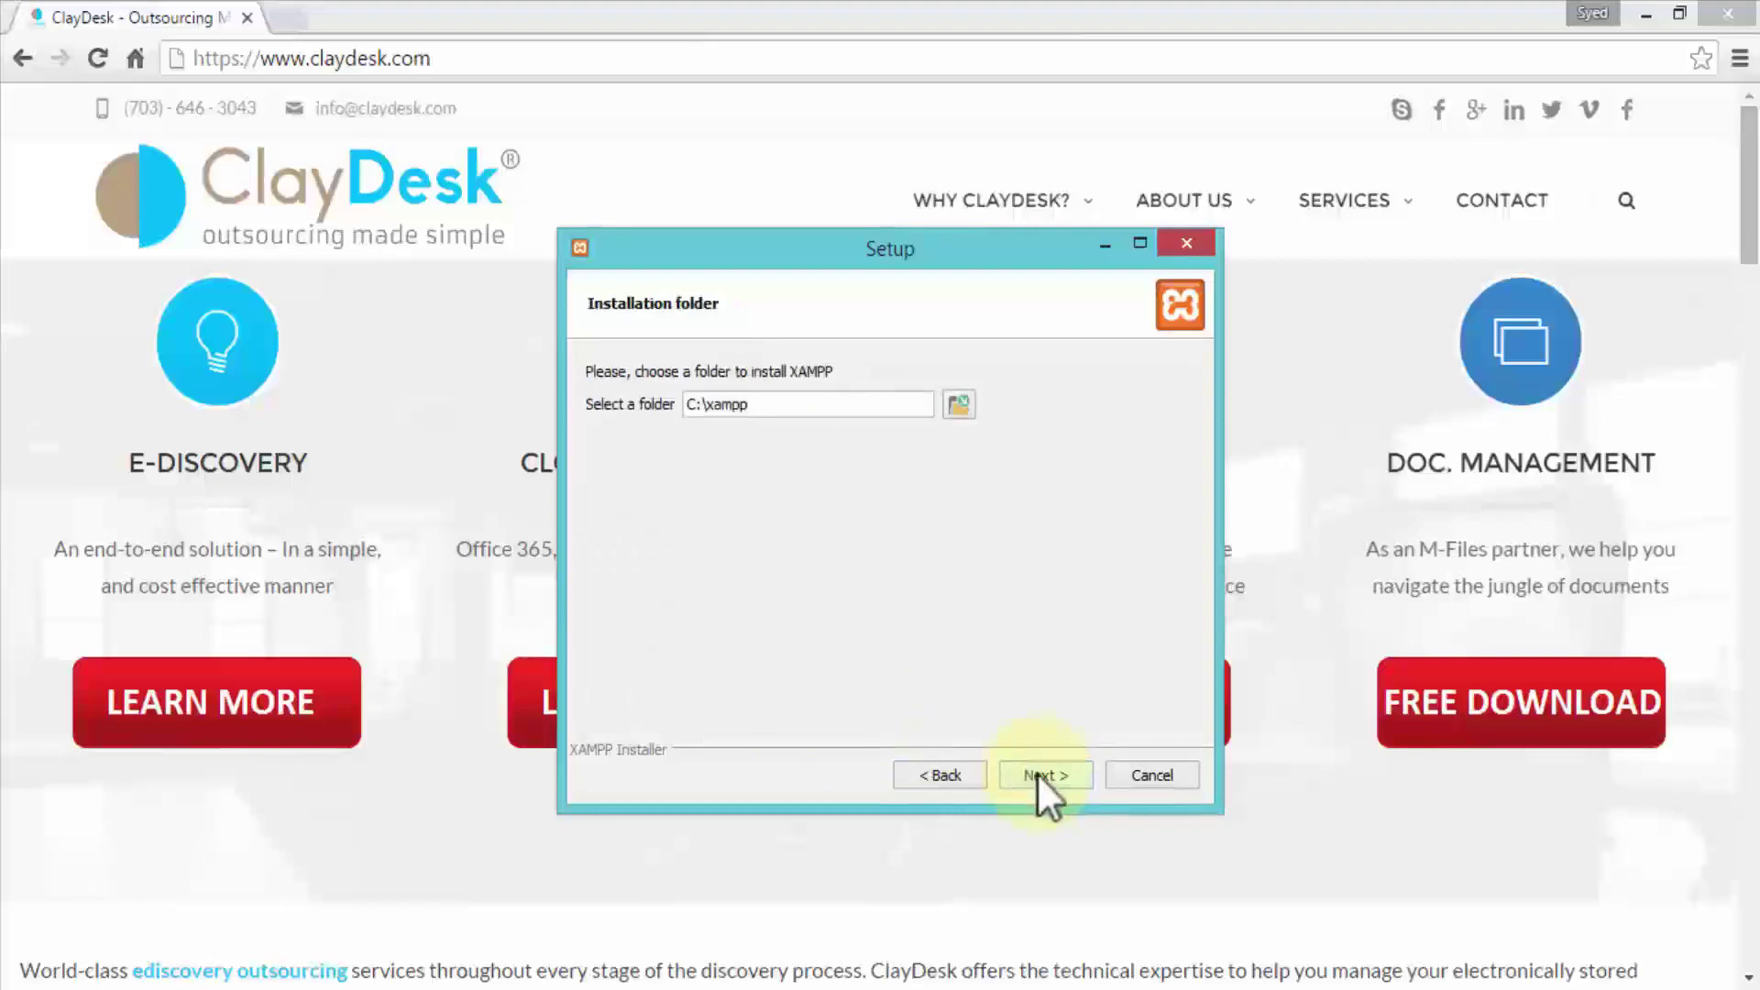
Try to use the XAMPP folder under Documents\Data Files as the installation folder
{"action": "left_click", "coordinate": [959, 404]}
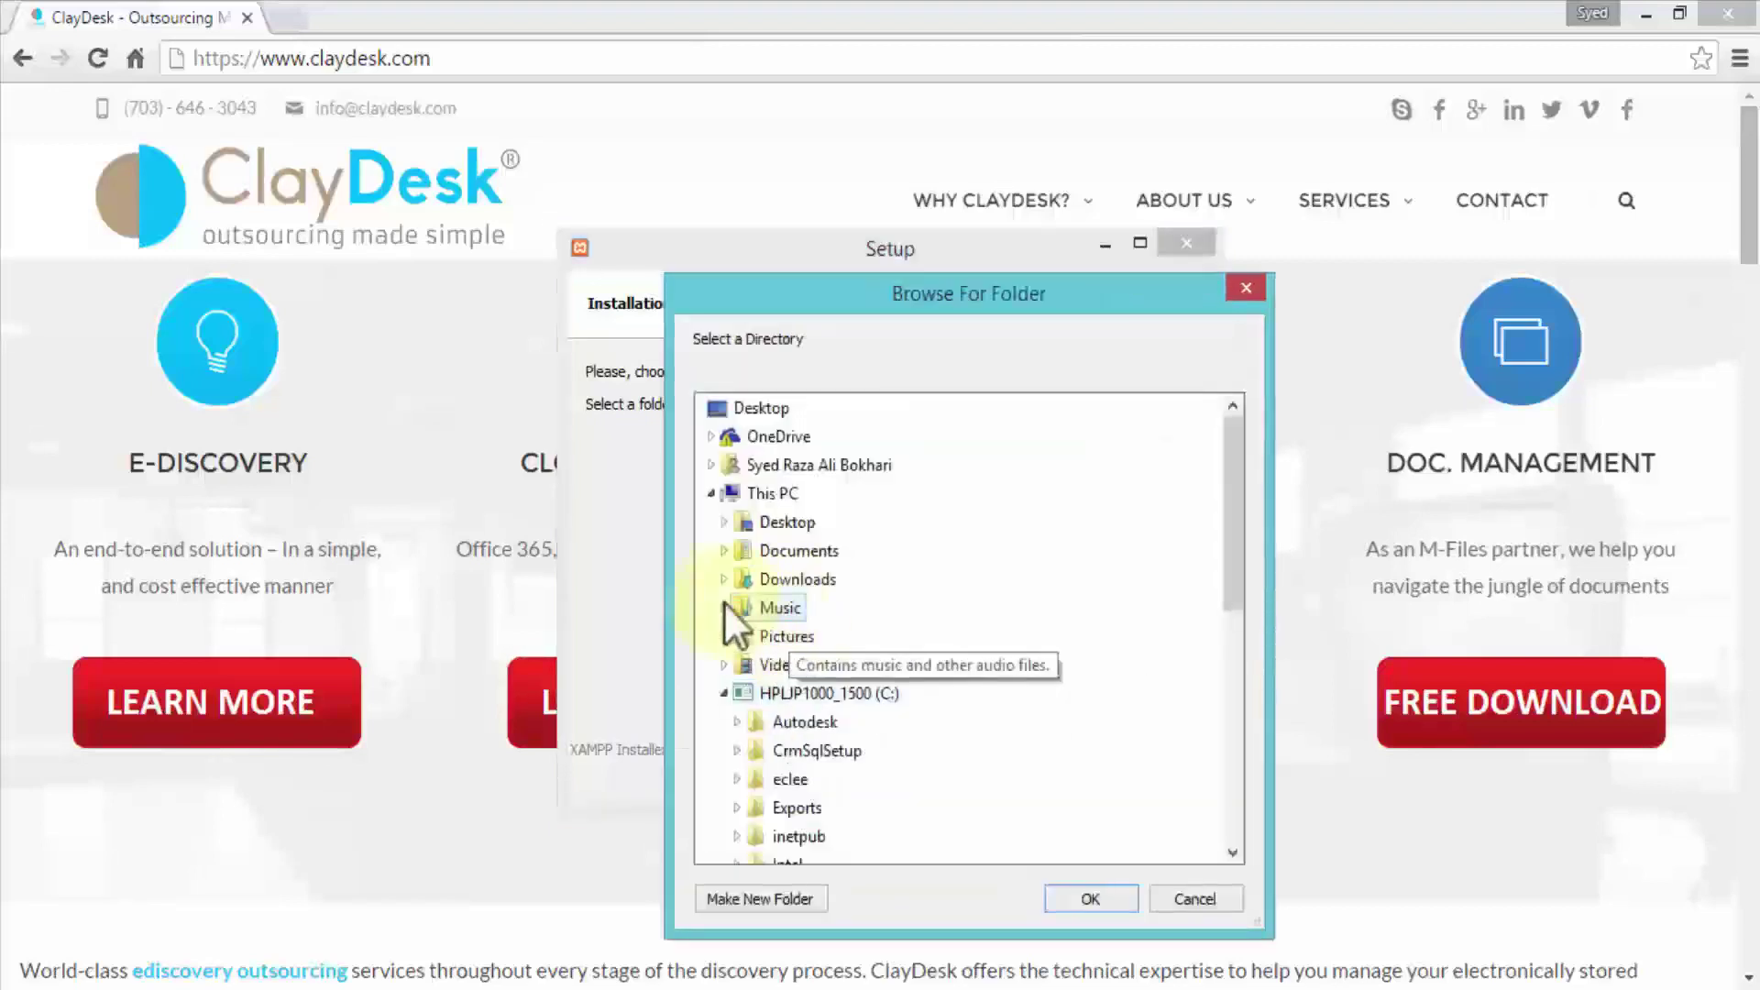
{"action": "left_click", "coordinate": [725, 551]}
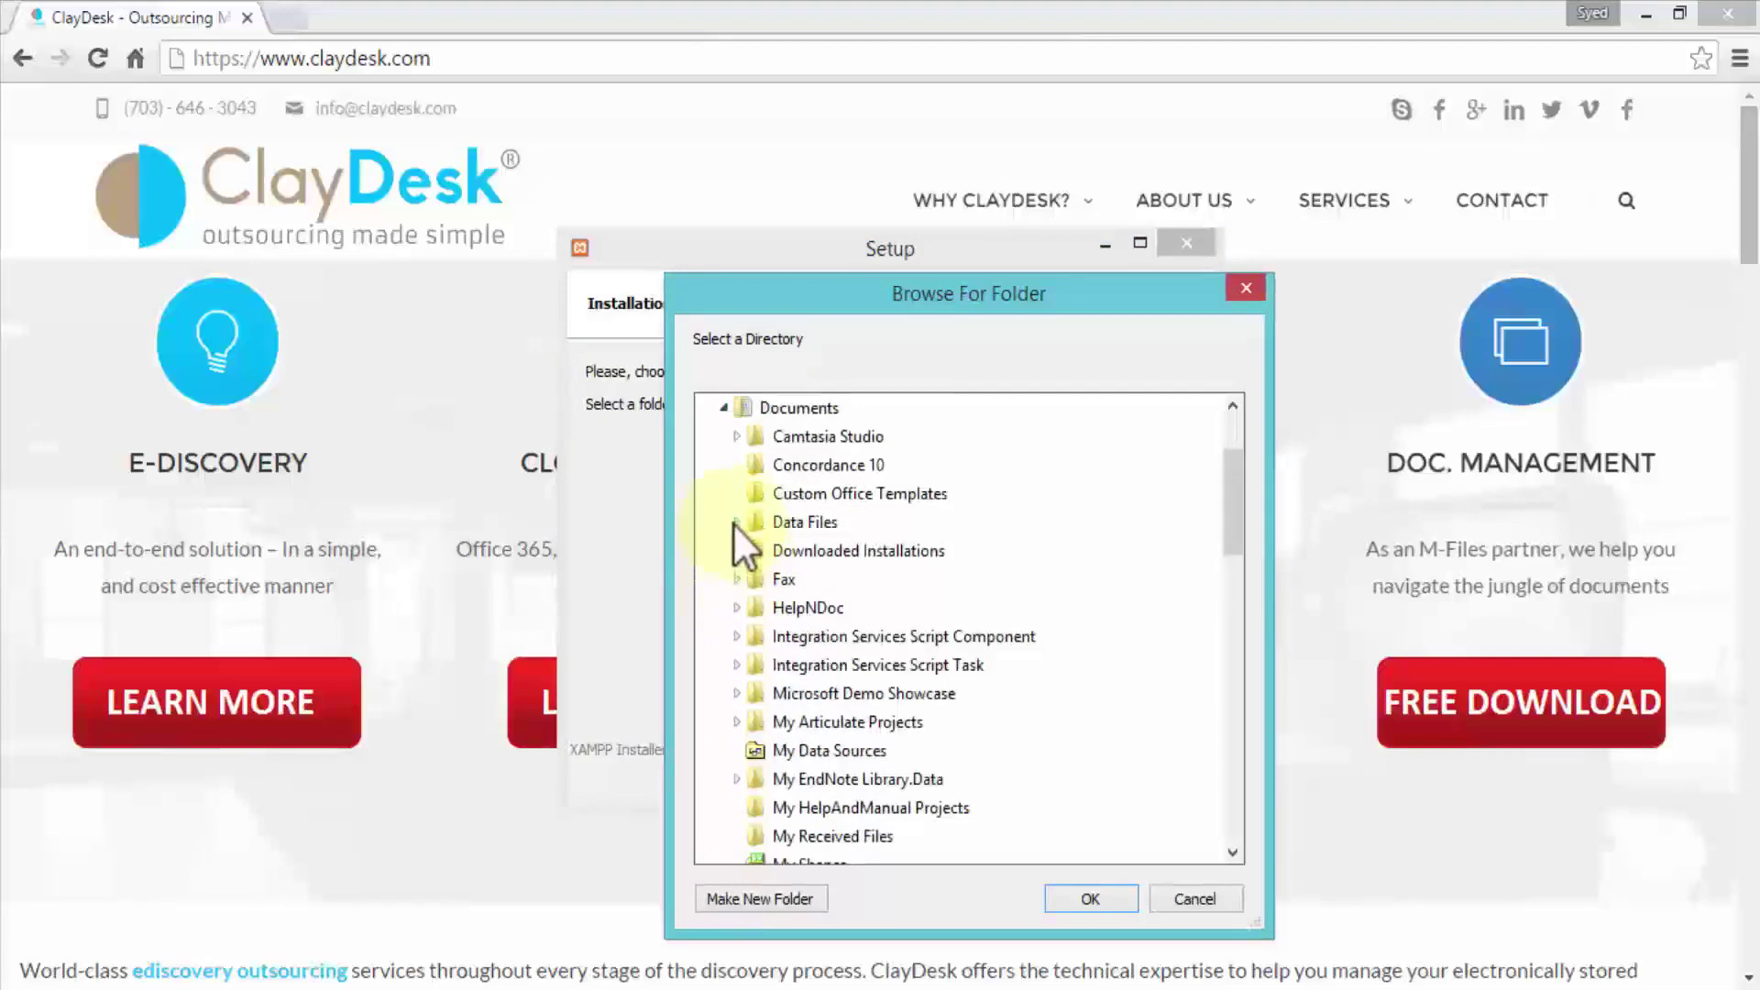
{"action": "left_click", "coordinate": [736, 522]}
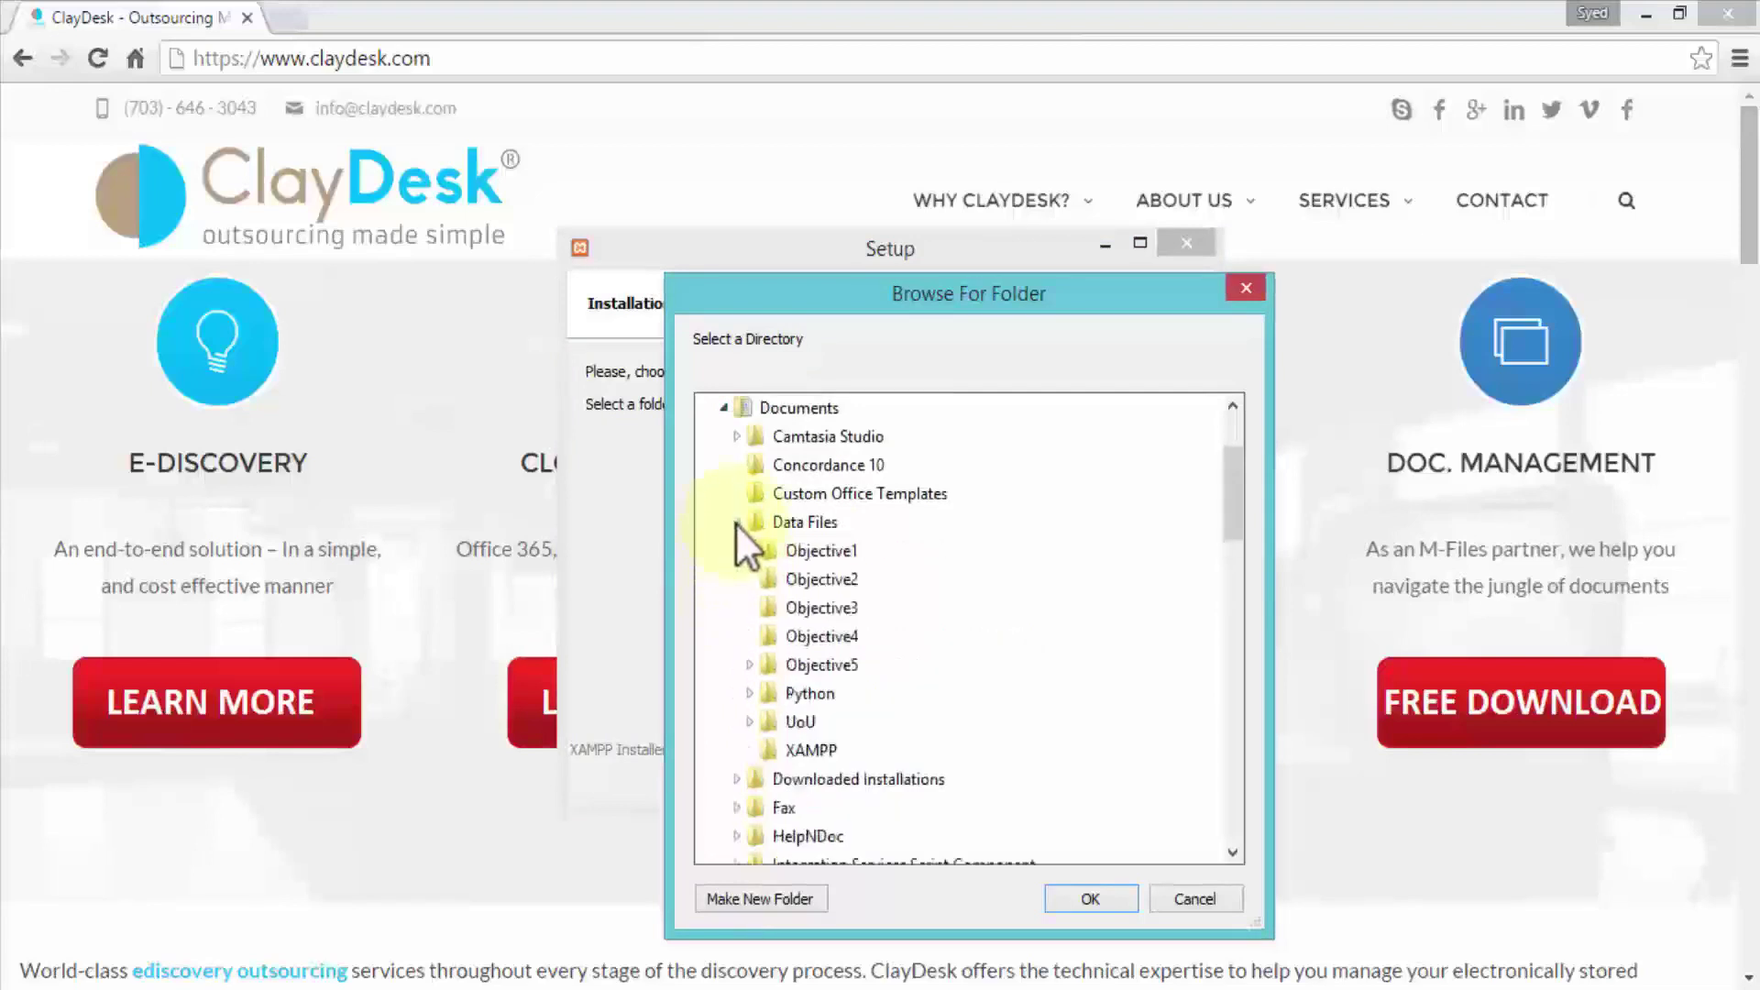
{"action": "left_click", "coordinate": [810, 751]}
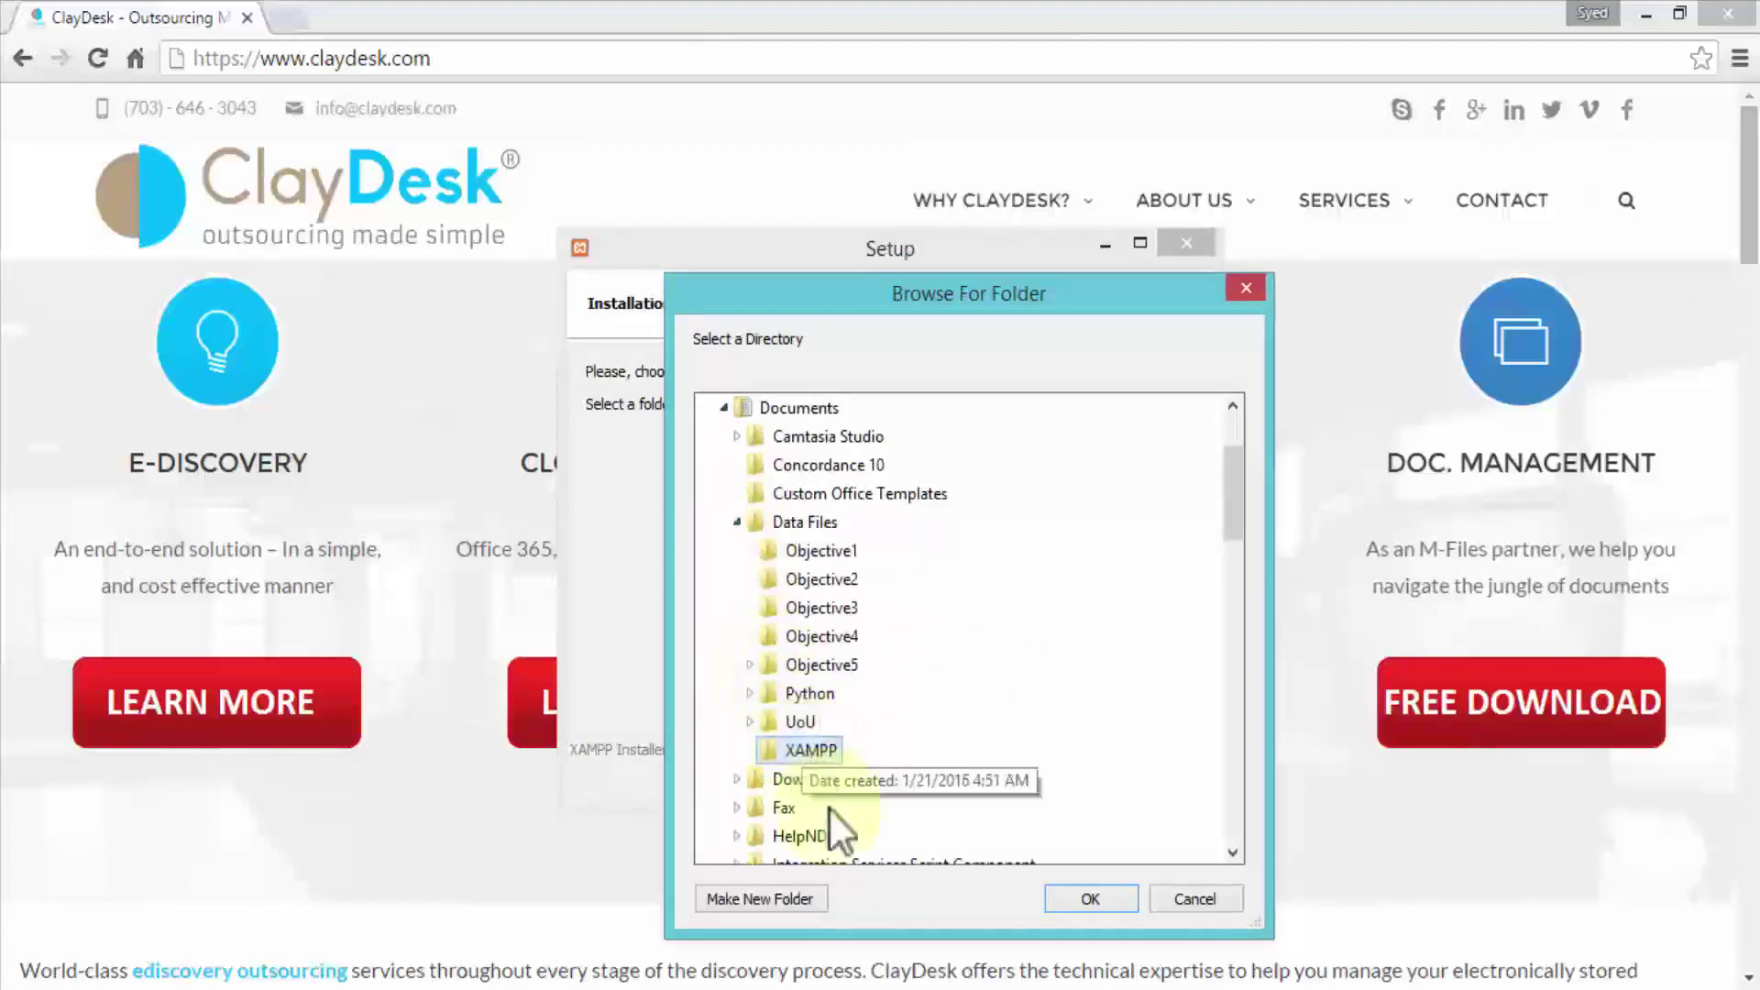
{"action": "left_click", "coordinate": [1091, 898]}
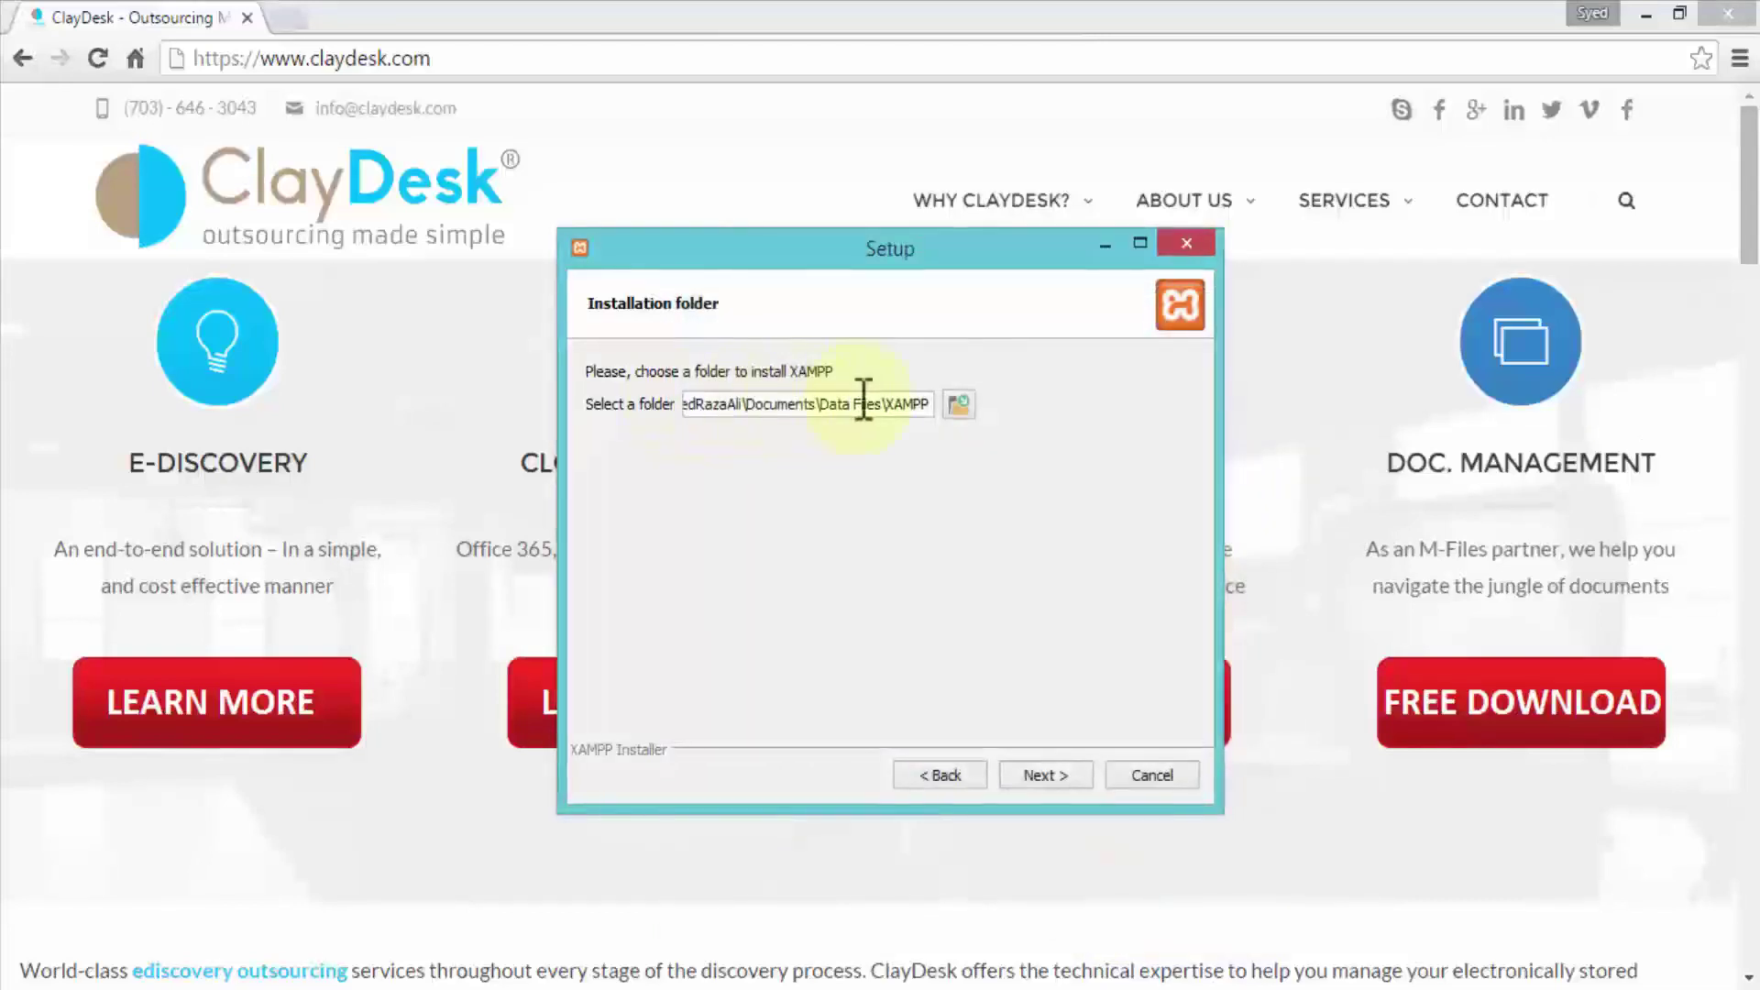
{"action": "left_click", "coordinate": [1055, 775]}
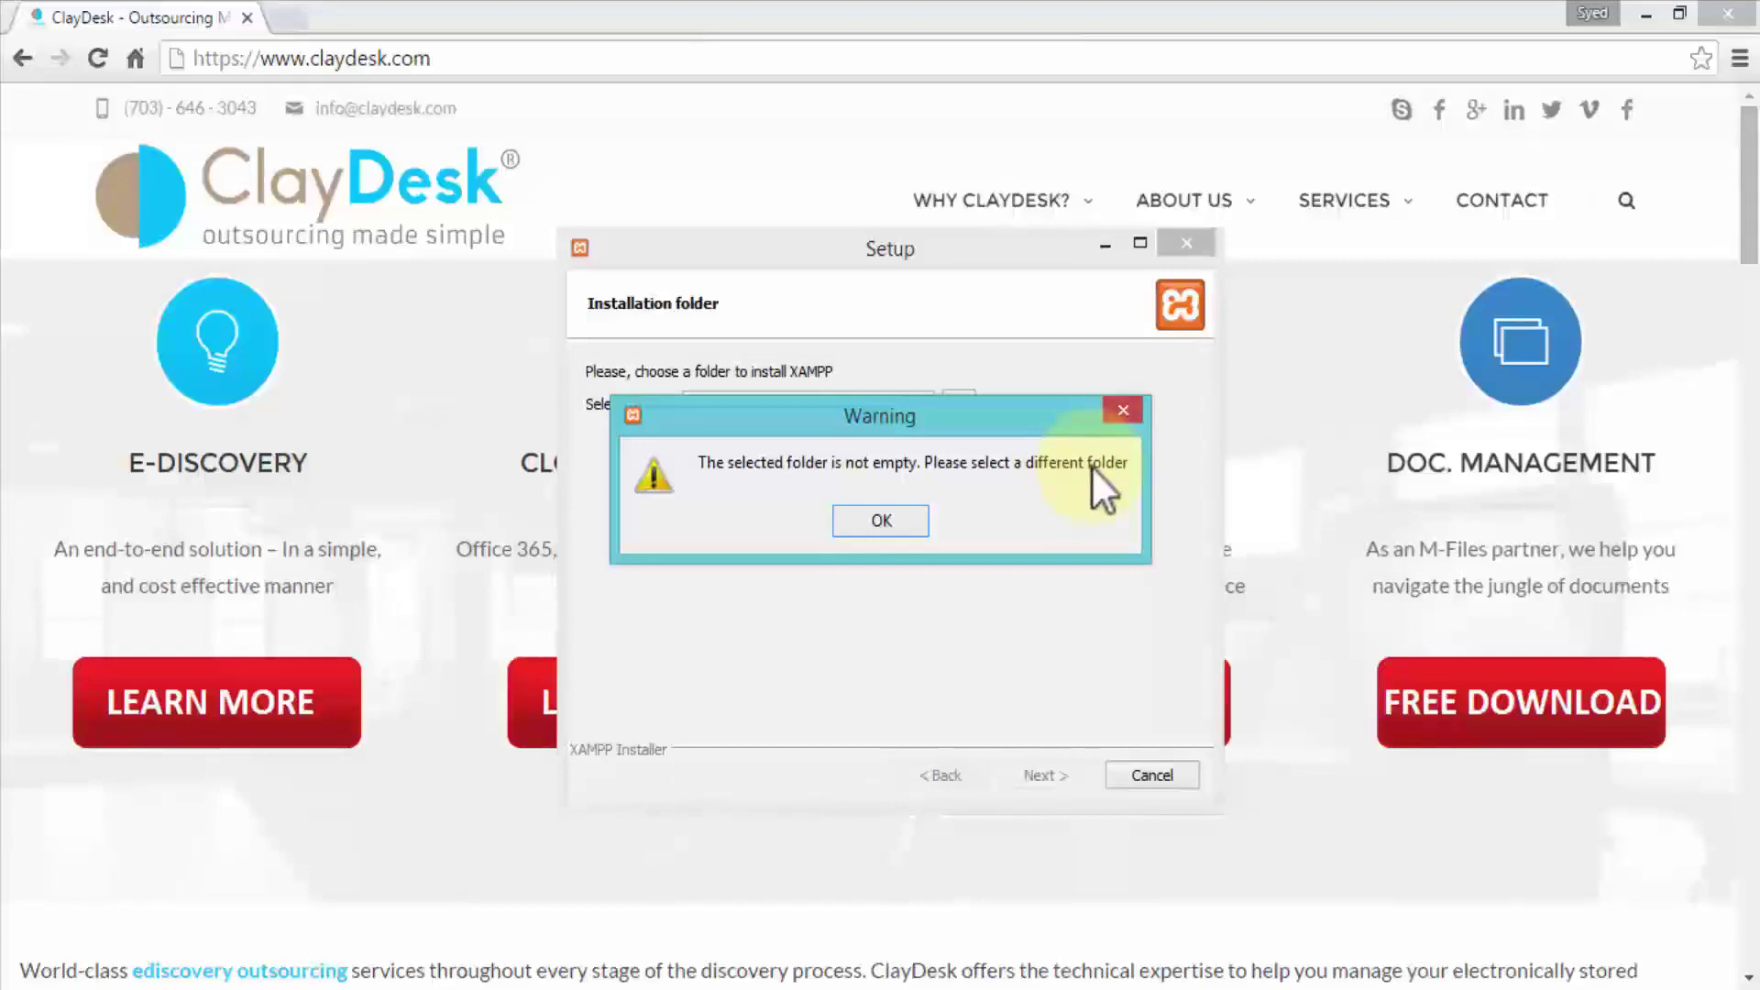
{"action": "left_click", "coordinate": [898, 530]}
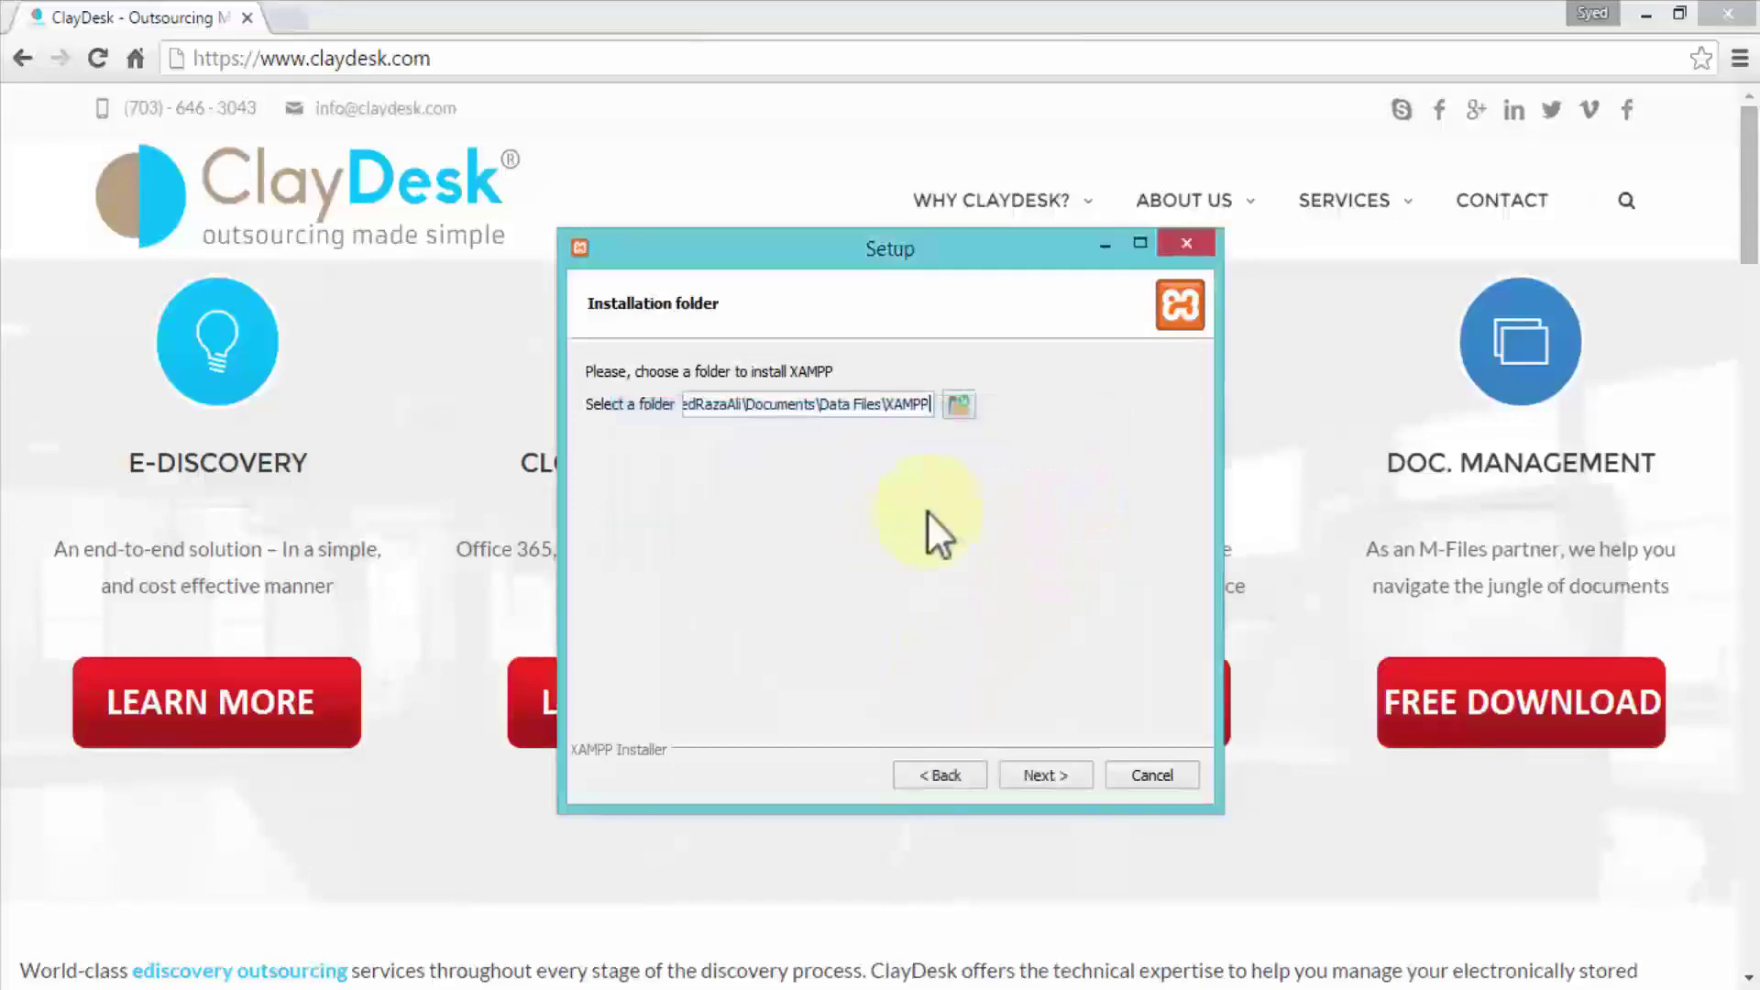
Create a subfolder named XAMPP_Install inside Data Files\XAMPP and use it as the installation folder
{"action": "left_click", "coordinate": [958, 405]}
{"action": "left_click_drag", "start_coordinate": [1243, 510], "coordinate": [1229, 575]}
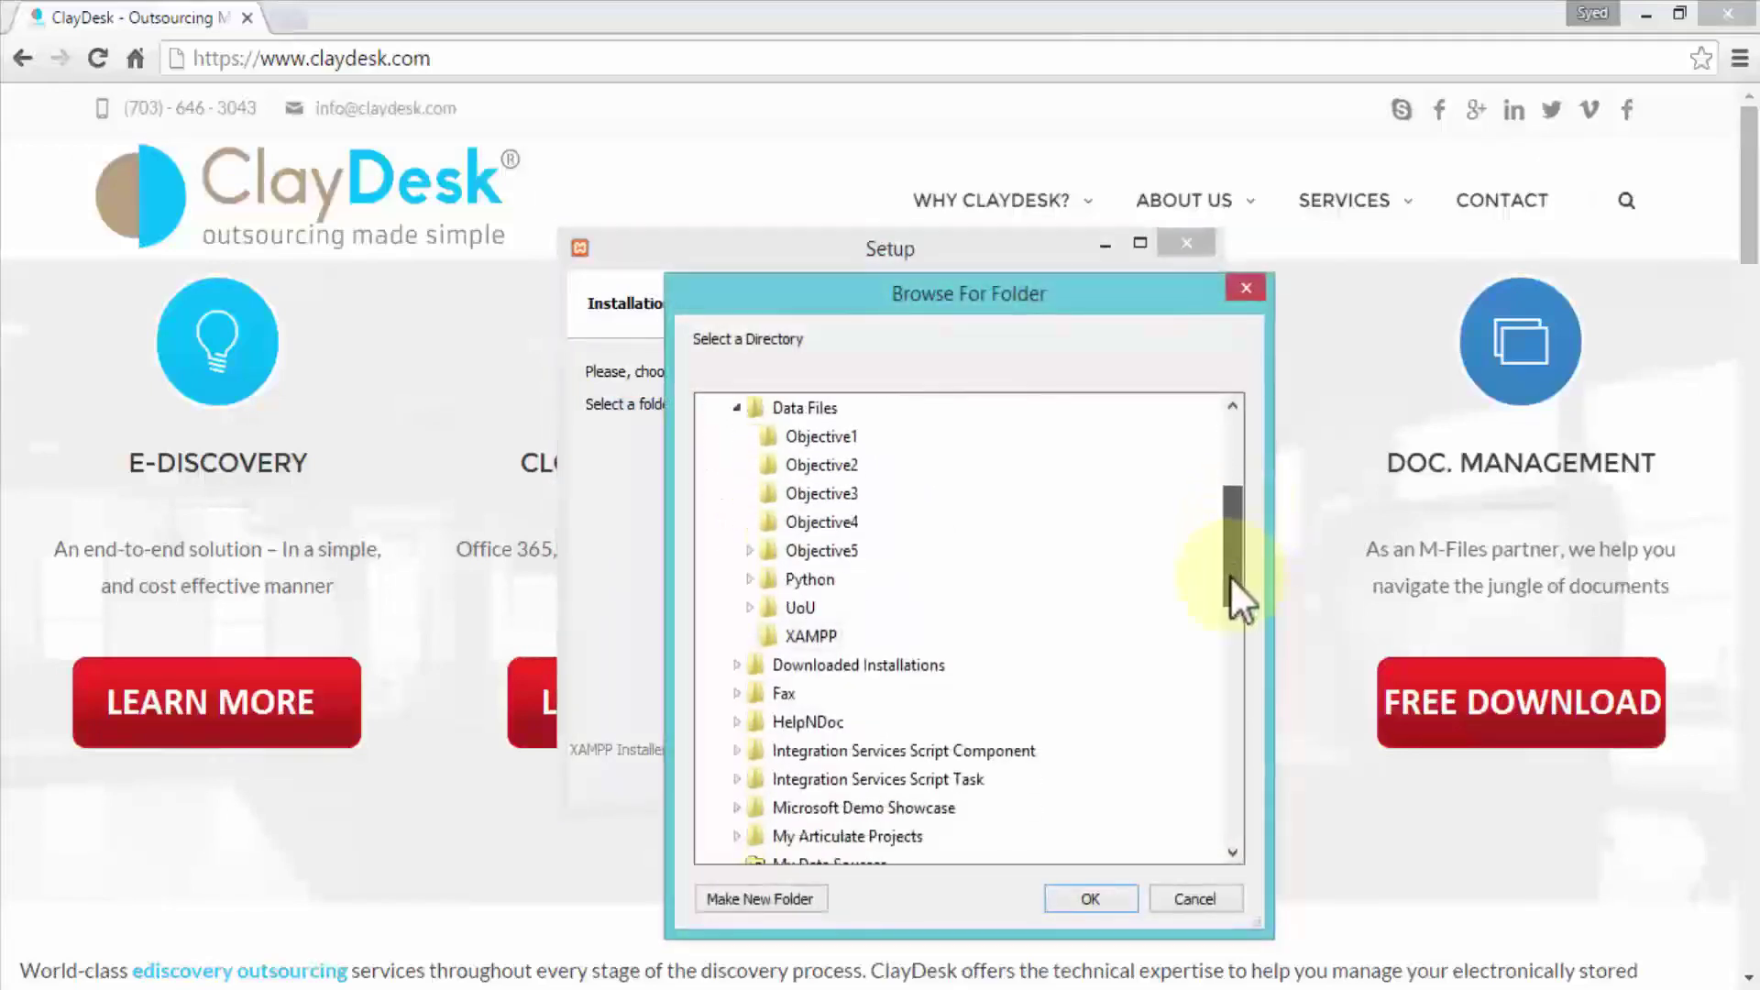
{"action": "left_click", "coordinate": [809, 636]}
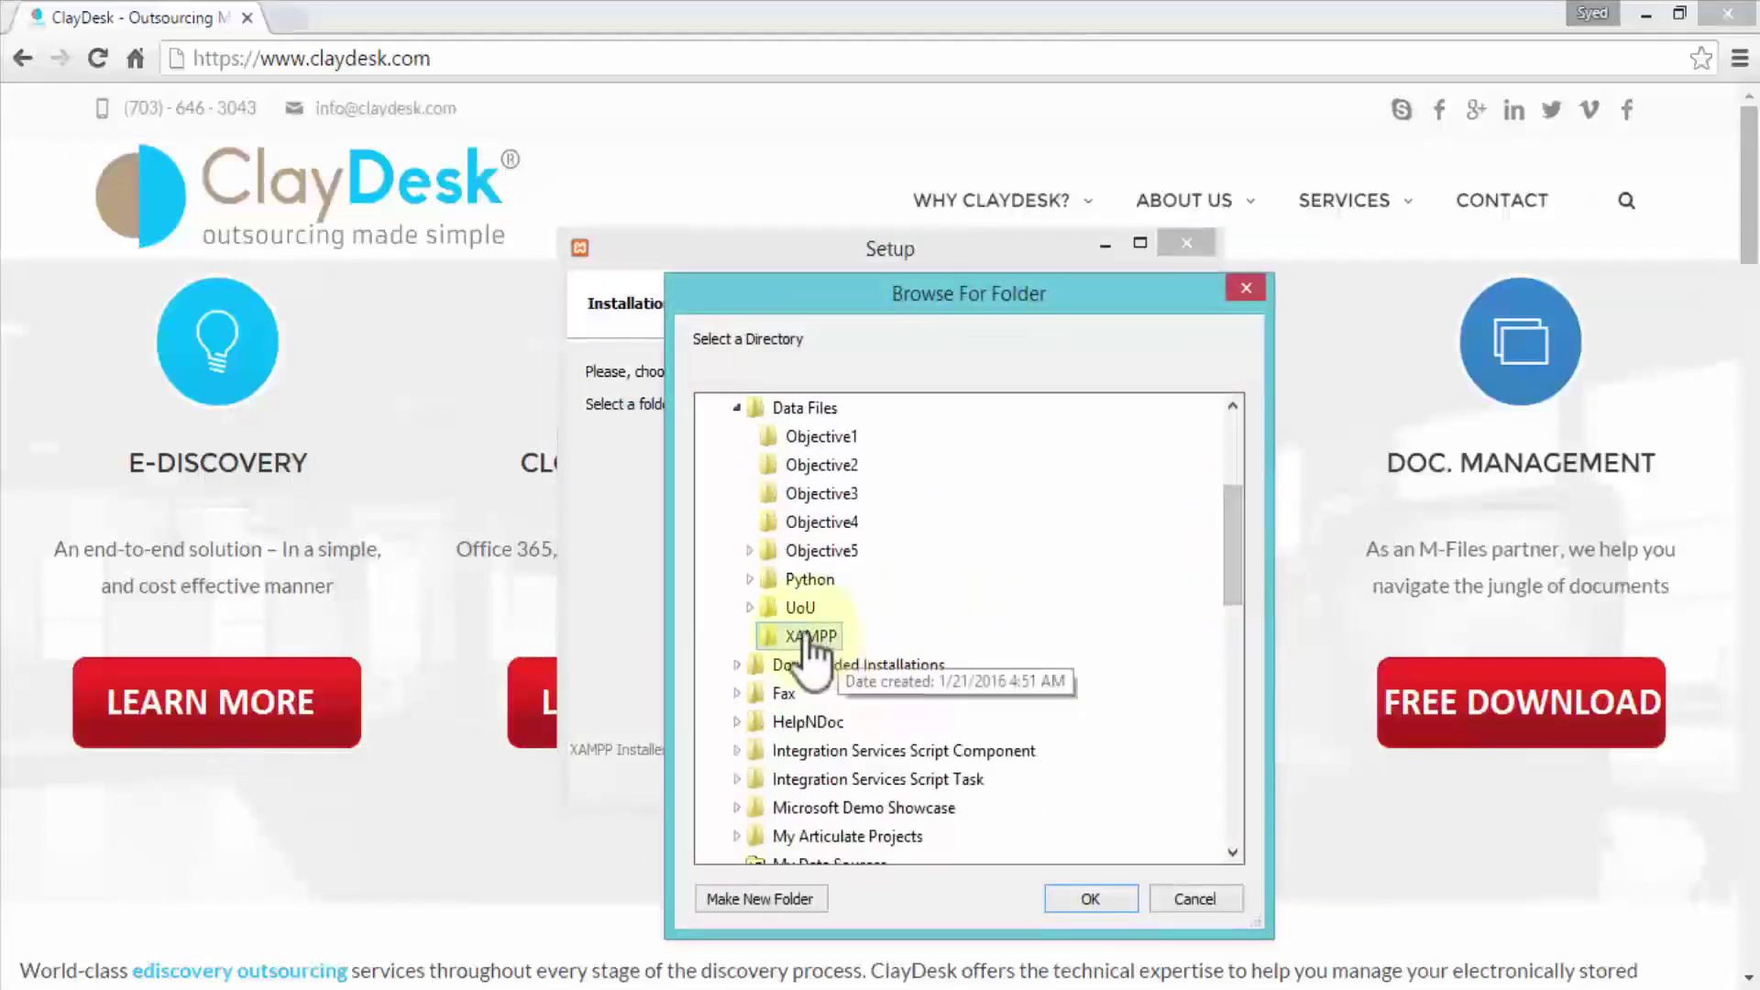
{"action": "left_click", "coordinate": [761, 899]}
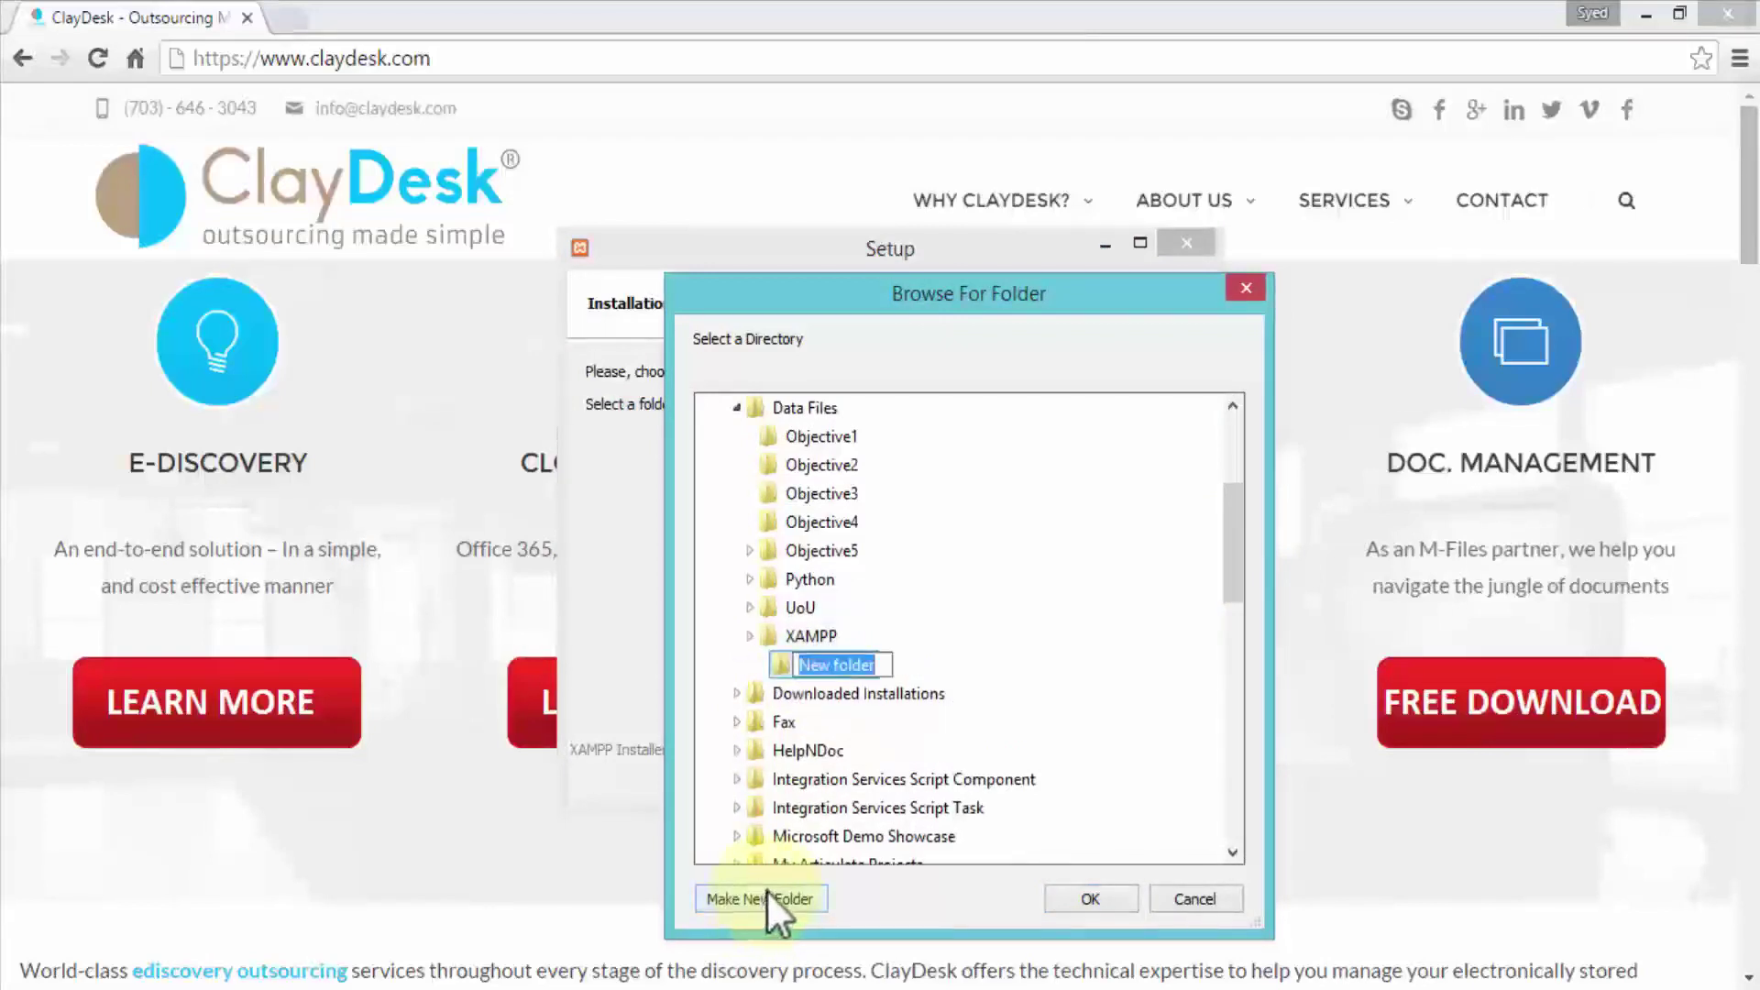
{"action": "type", "text": "XAMPP"}
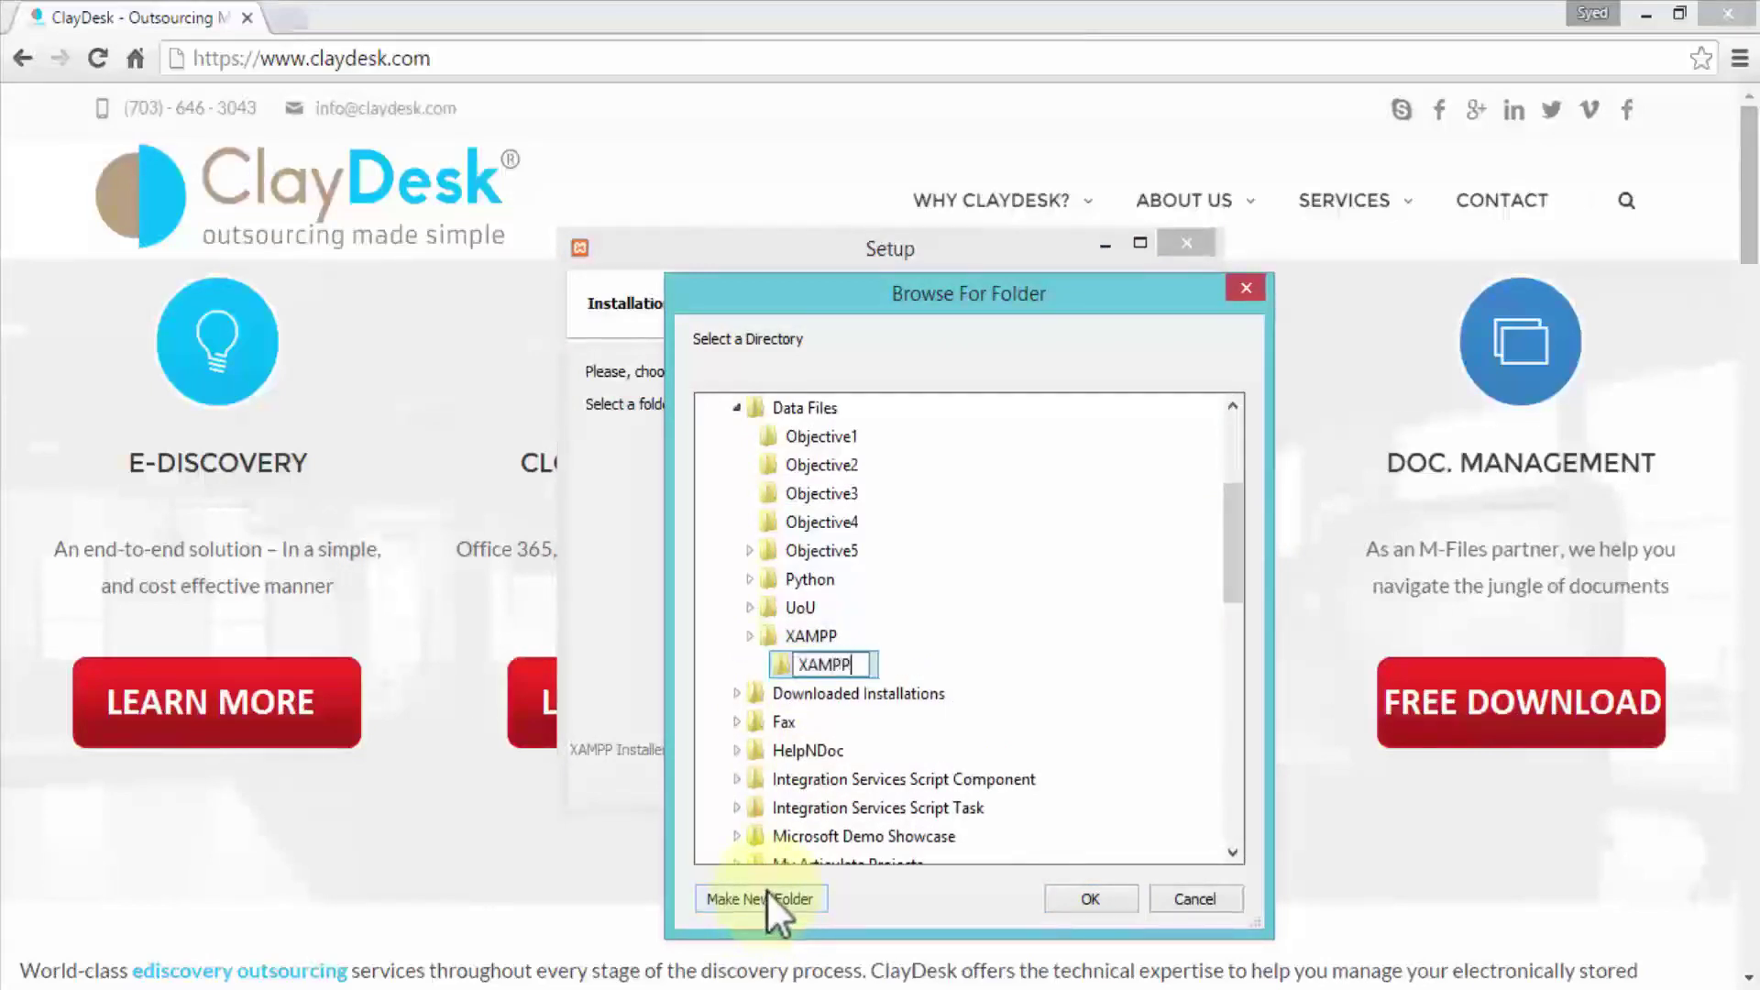
{"action": "type", "text": "_Install"}
{"action": "left_click", "coordinate": [1090, 899]}
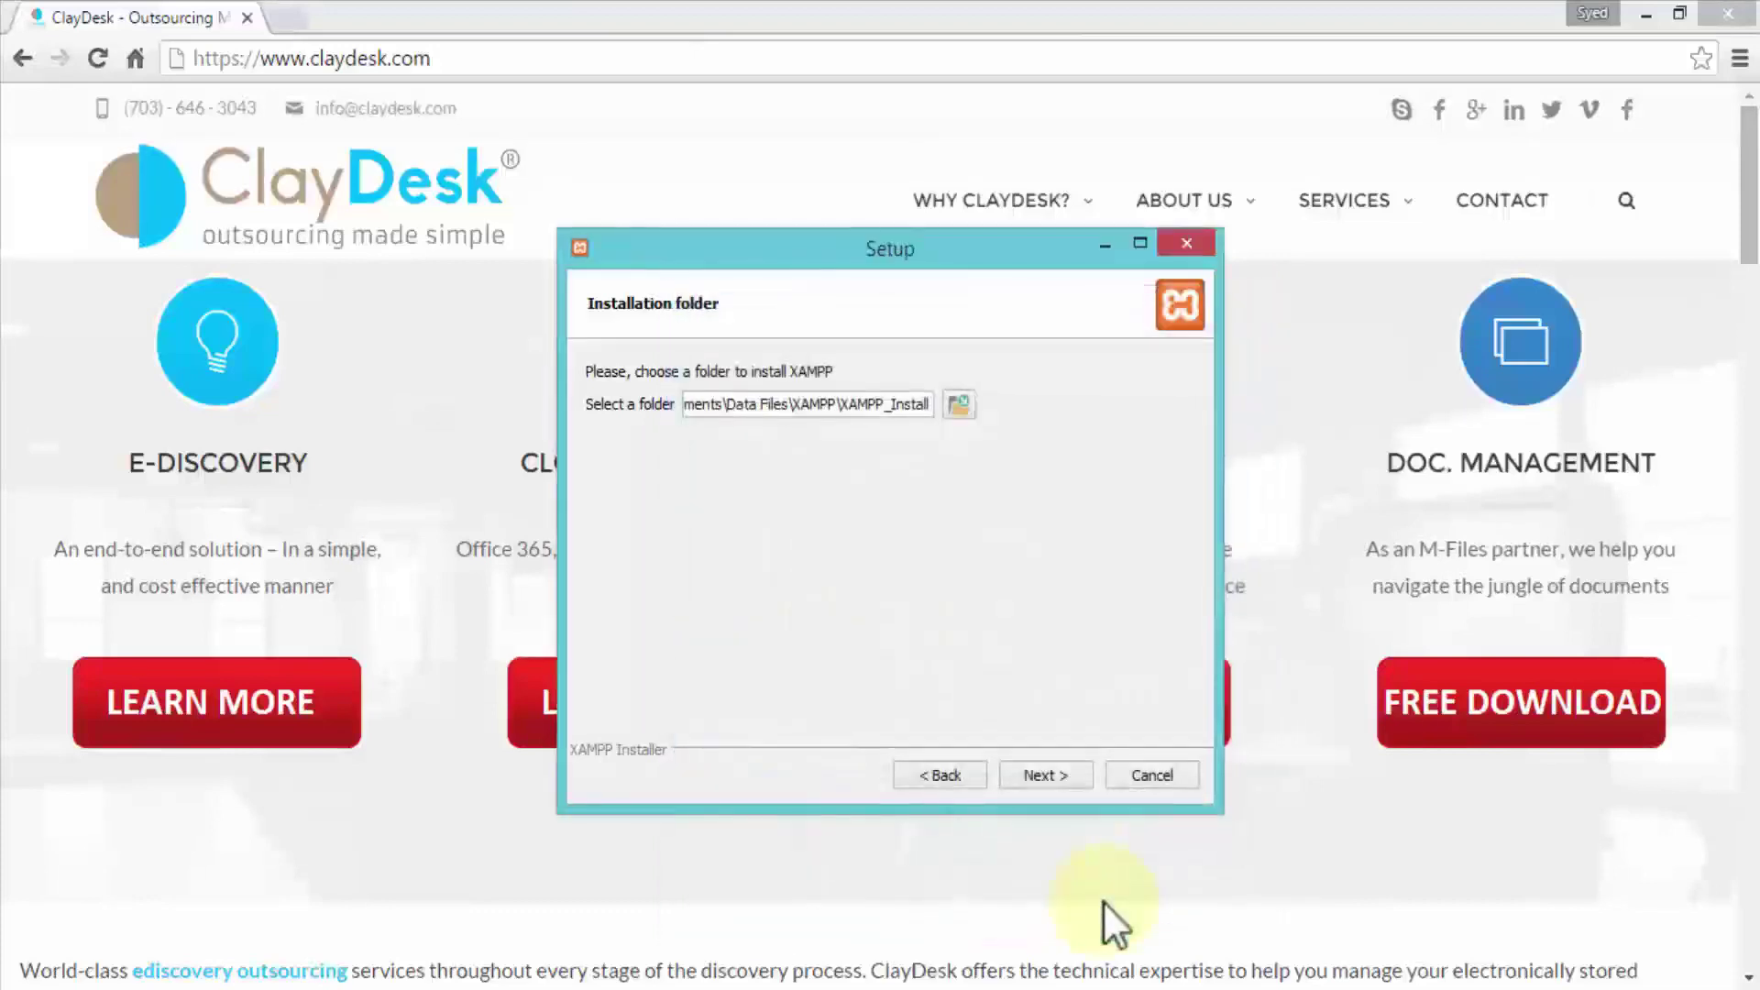
{"action": "left_click", "coordinate": [1030, 777]}
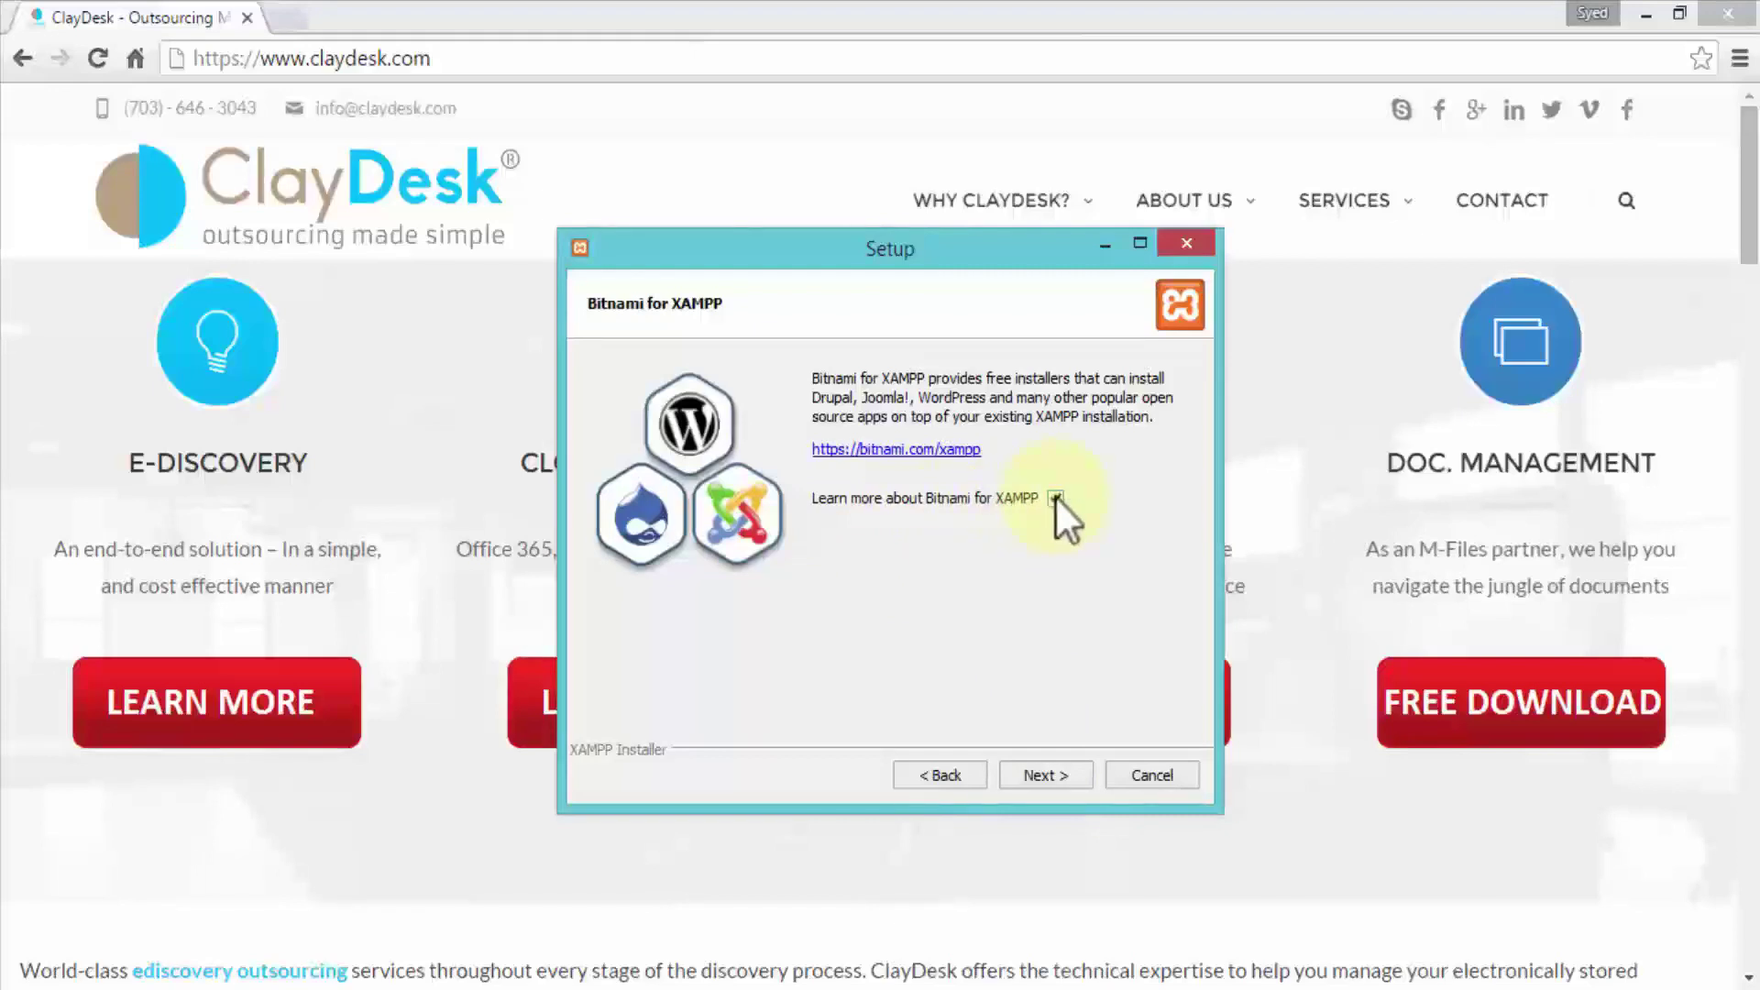
Run the XAMPP installation, finish setup with the Control Panel set to start, and move its window to the screen's centre
{"action": "left_click", "coordinate": [1051, 771]}
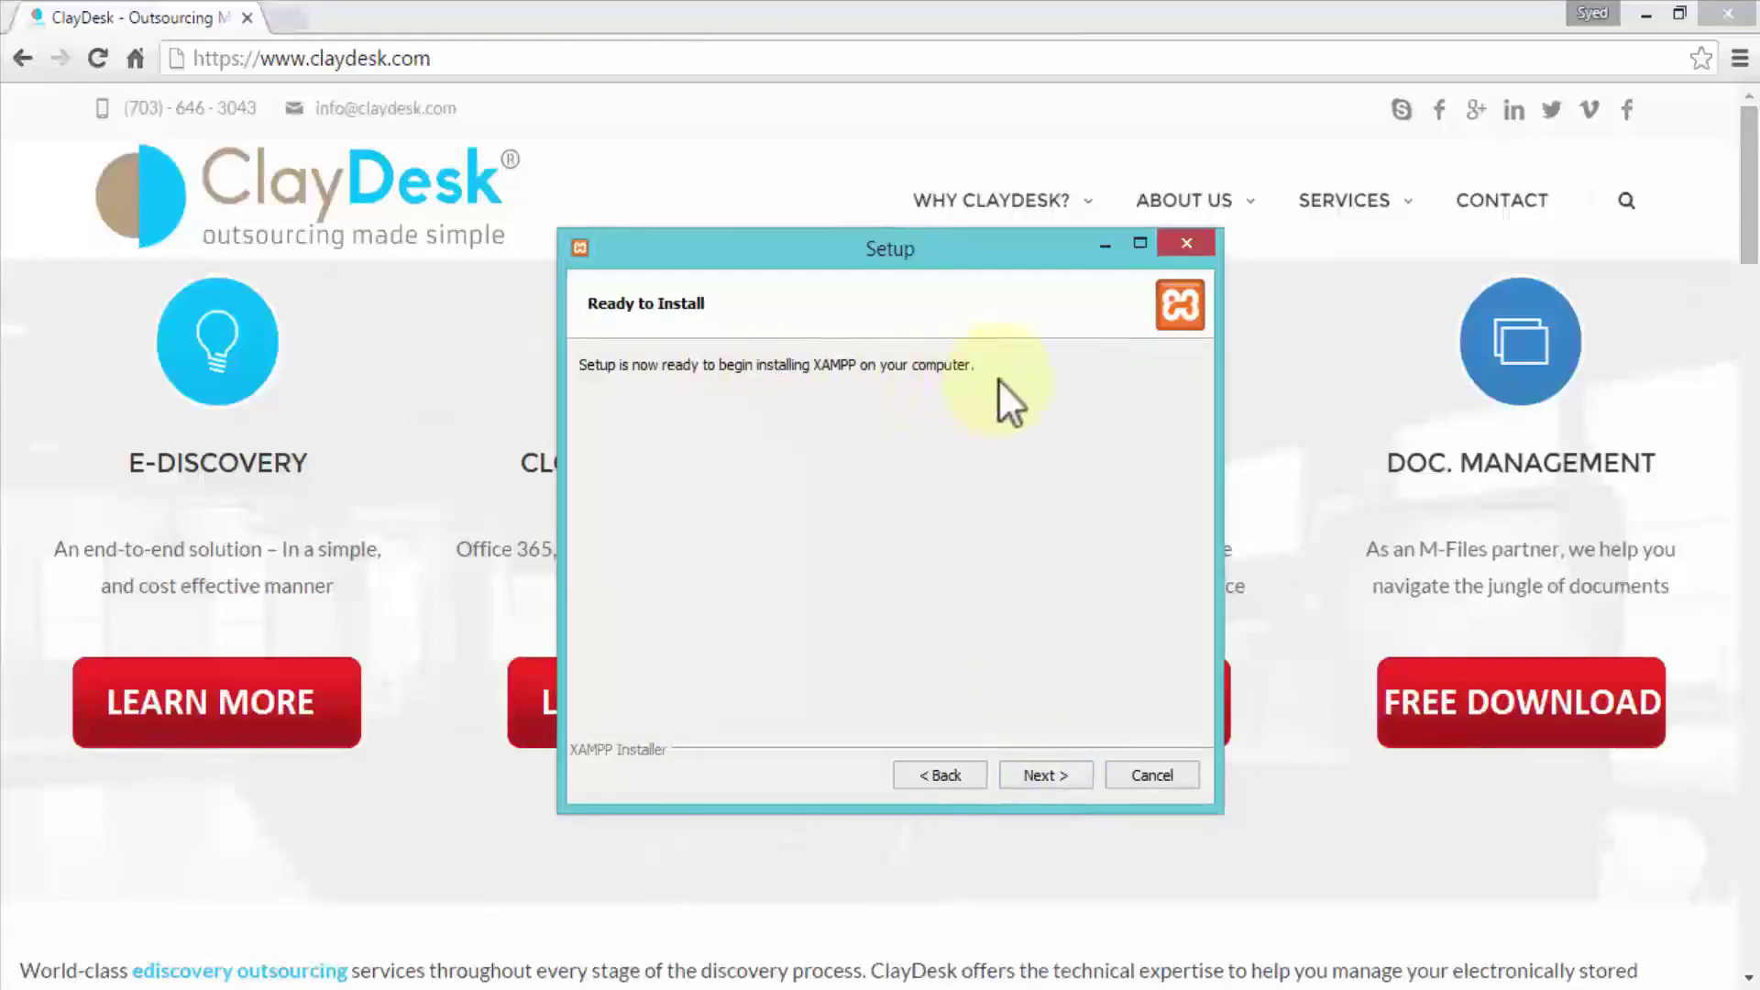
{"action": "left_click", "coordinate": [1040, 777]}
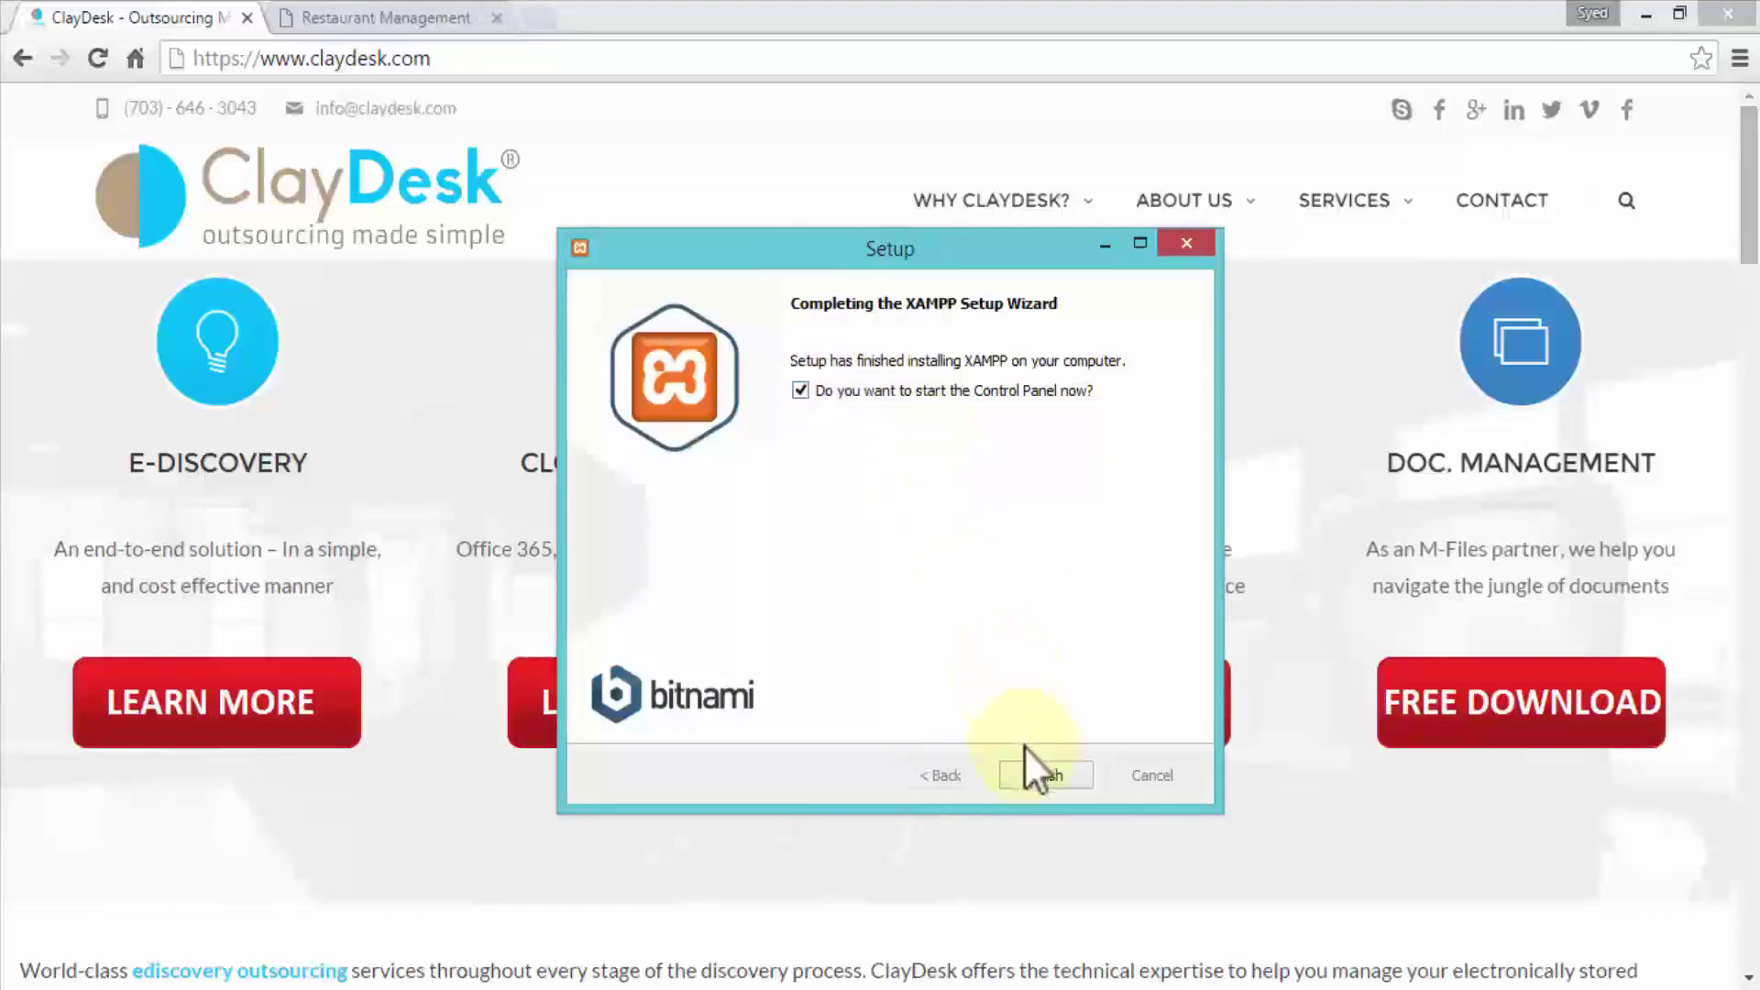
{"action": "left_click", "coordinate": [1037, 777]}
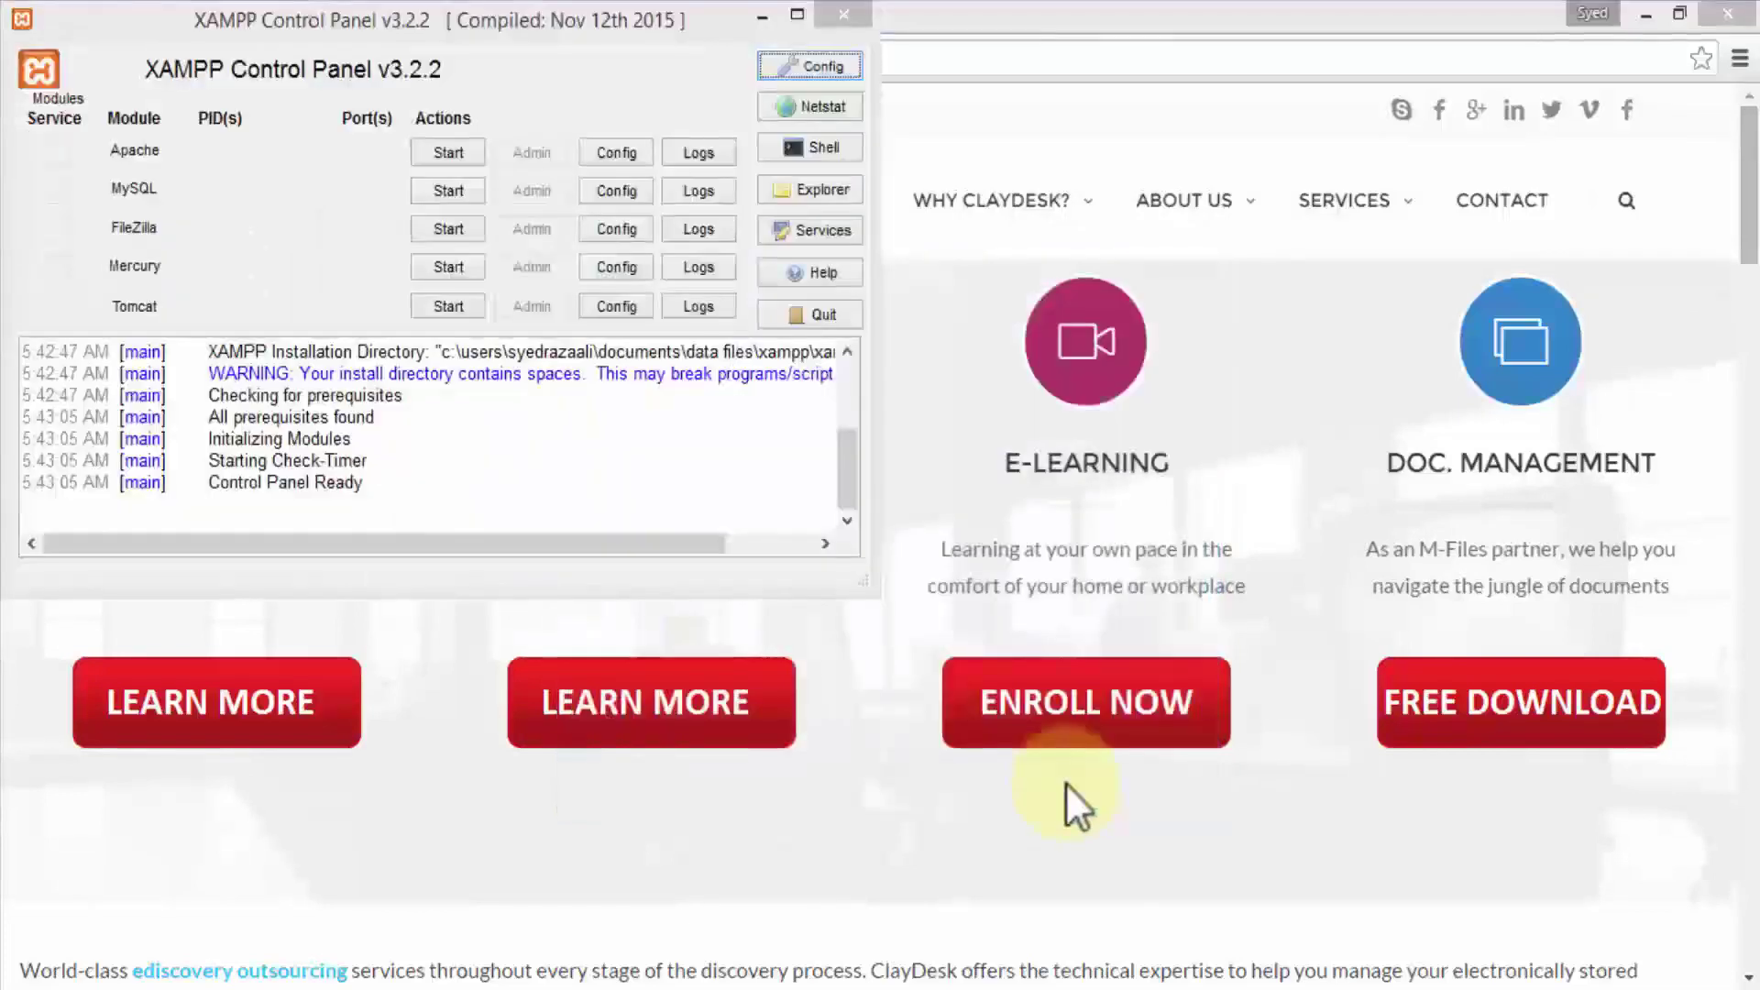
{"action": "left_click_drag", "start_coordinate": [446, 22], "coordinate": [894, 258]}
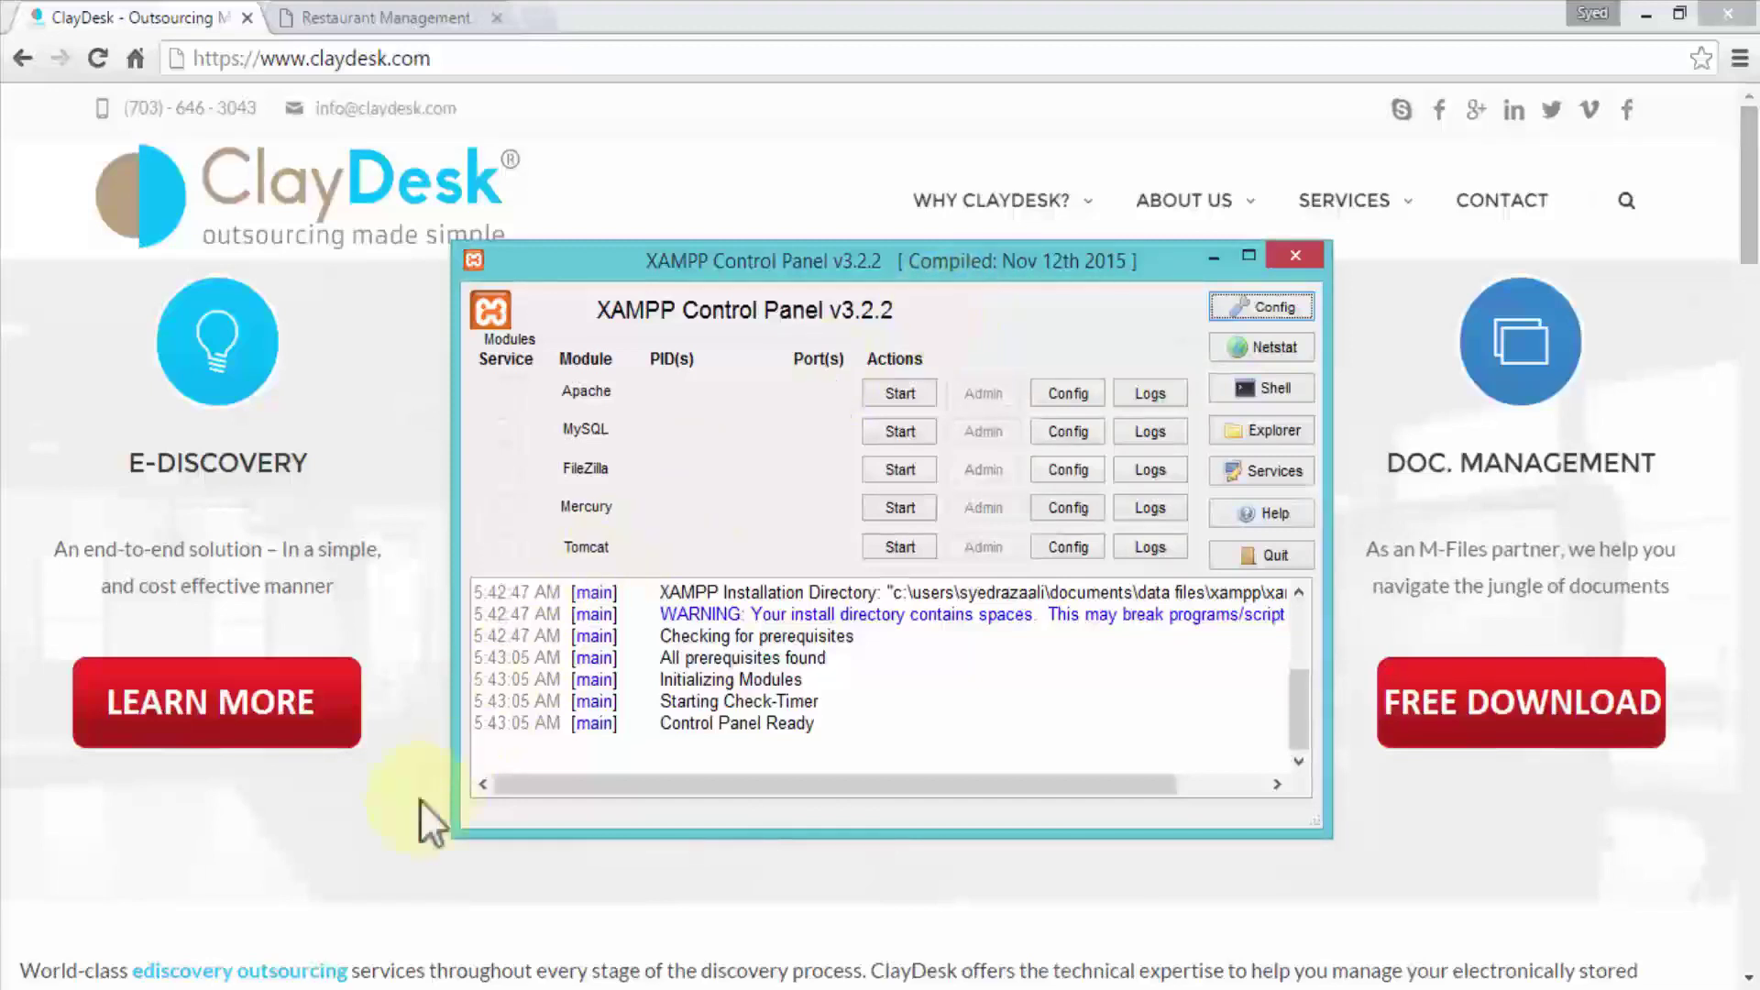
Switch to File Explorer and run setup_xampp.bat from the XAMPP_Install1 folder
{"action": "left_click", "coordinate": [187, 858]}
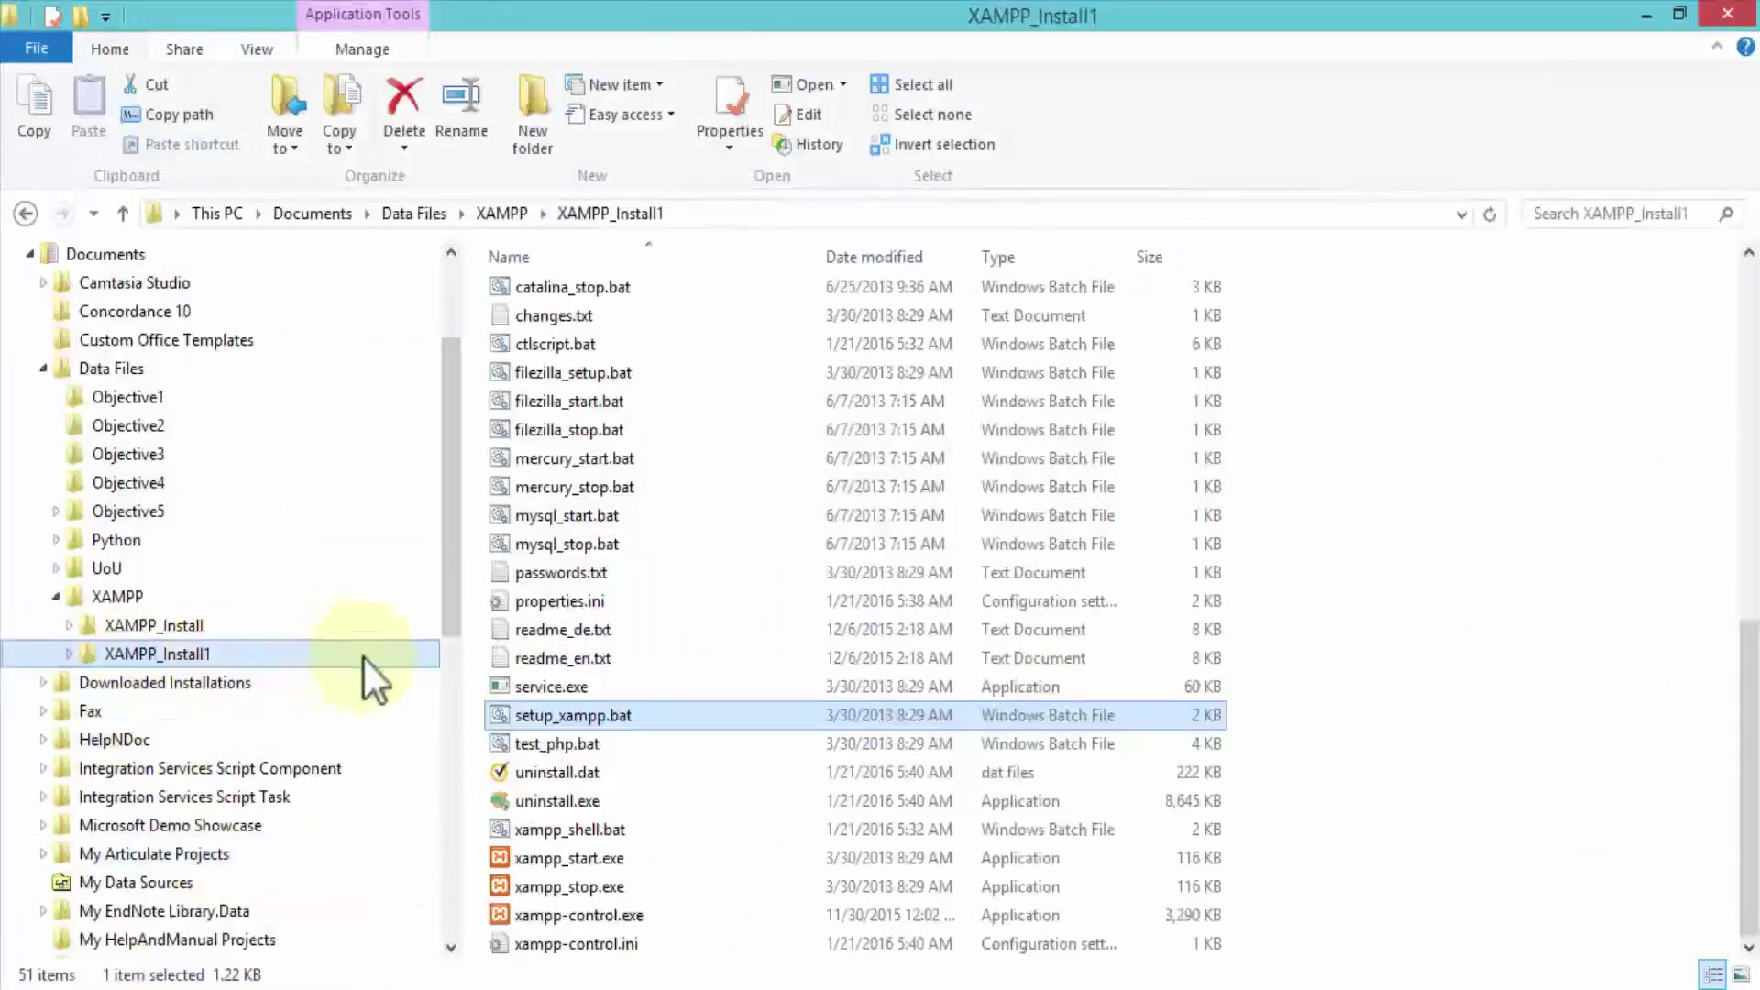
{"action": "left_click", "coordinate": [568, 723]}
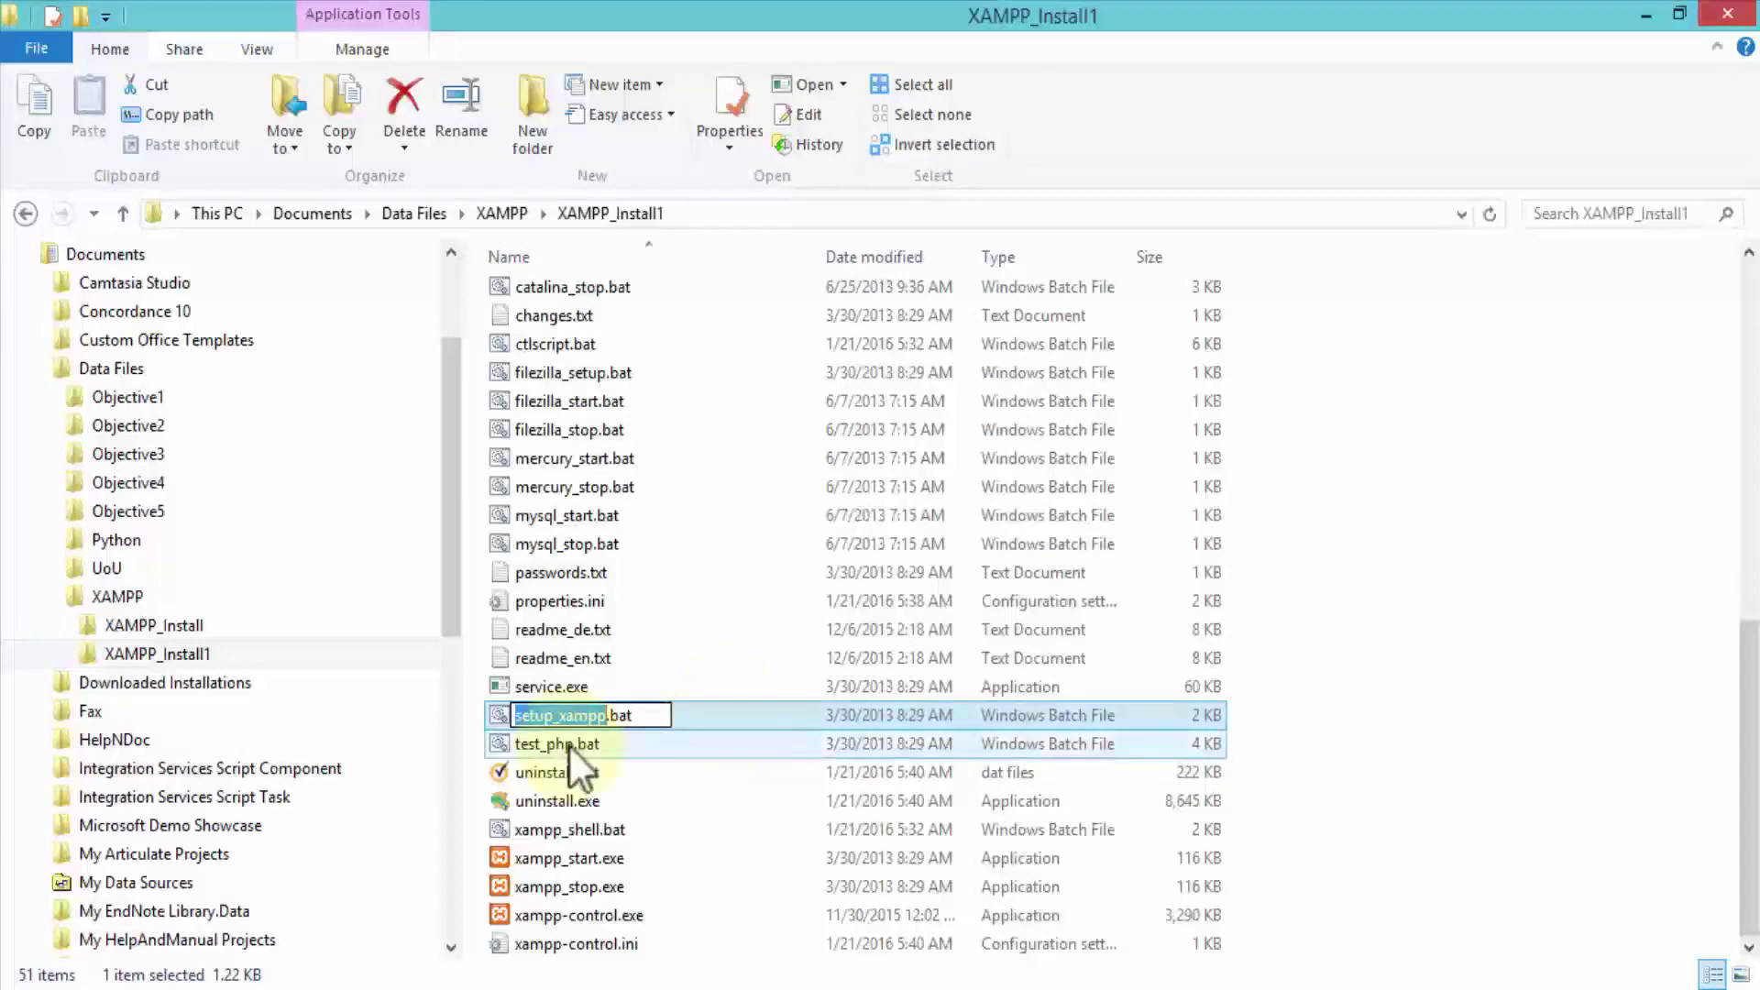
{"action": "key", "text": "Escape"}
{"action": "double_click", "coordinate": [570, 718]}
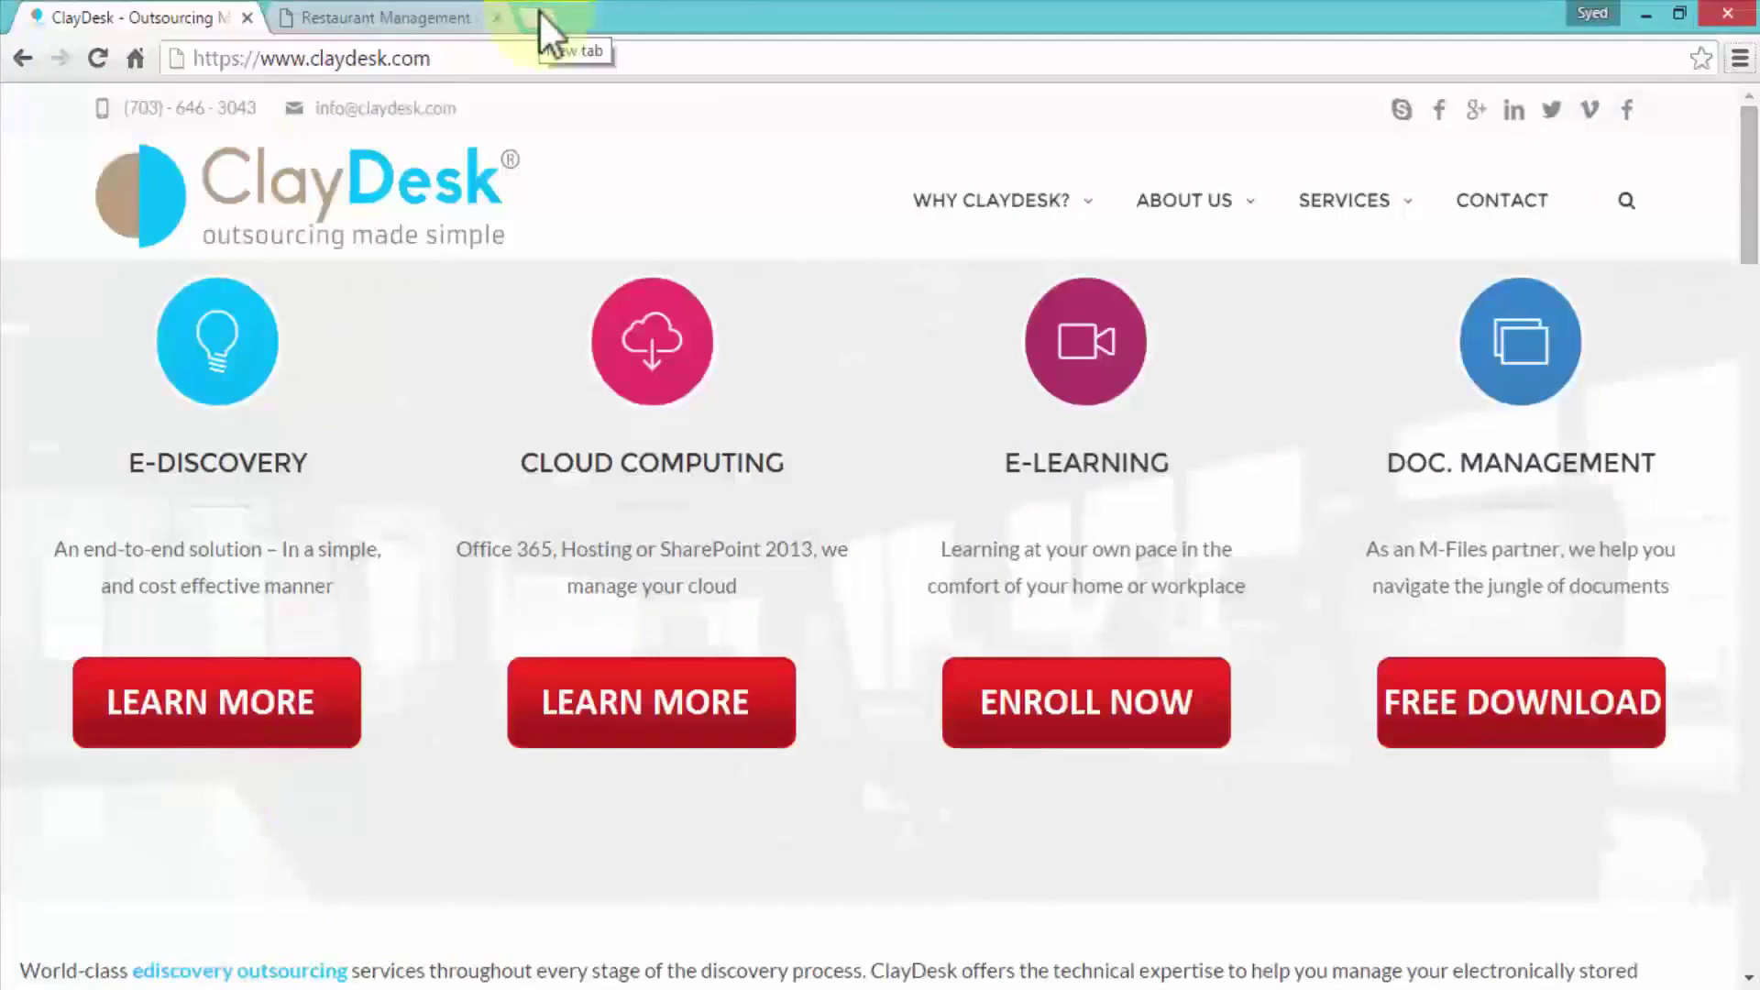
Search the web in a new browser tab for "microsoft redistributable C++ 2008"
{"action": "left_click", "coordinate": [540, 15]}
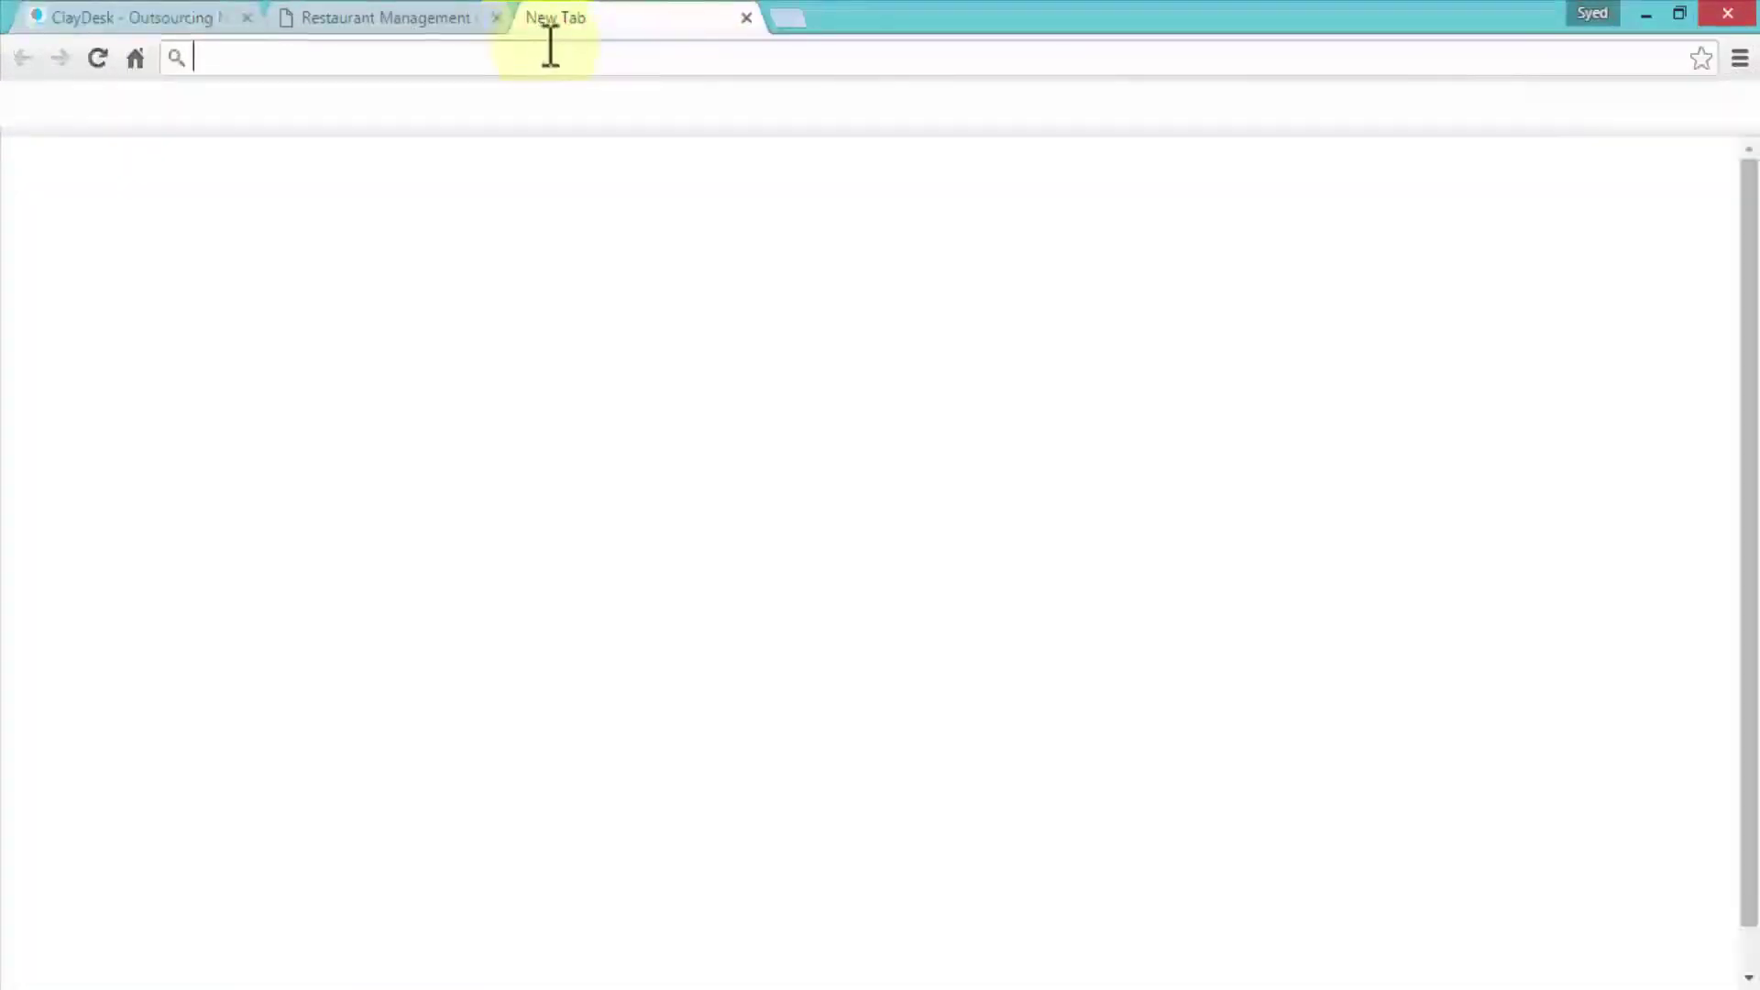
{"action": "type", "text": "microsoft"}
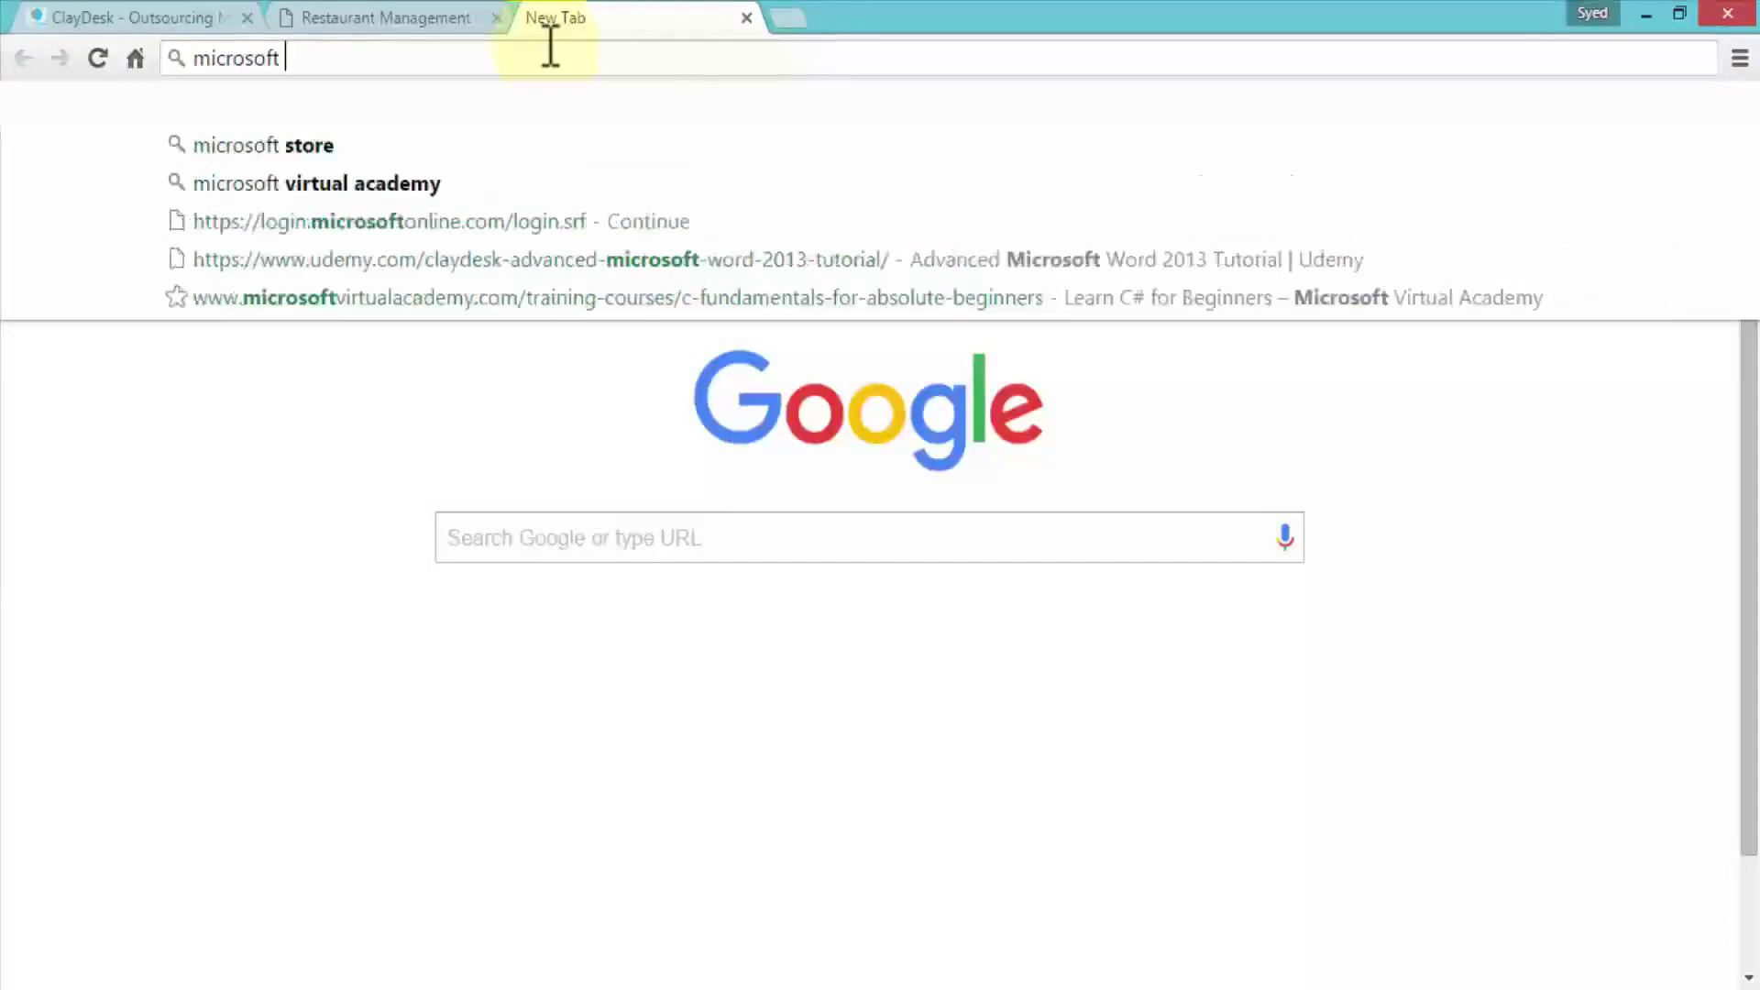
{"action": "type", "text": " redistributable"}
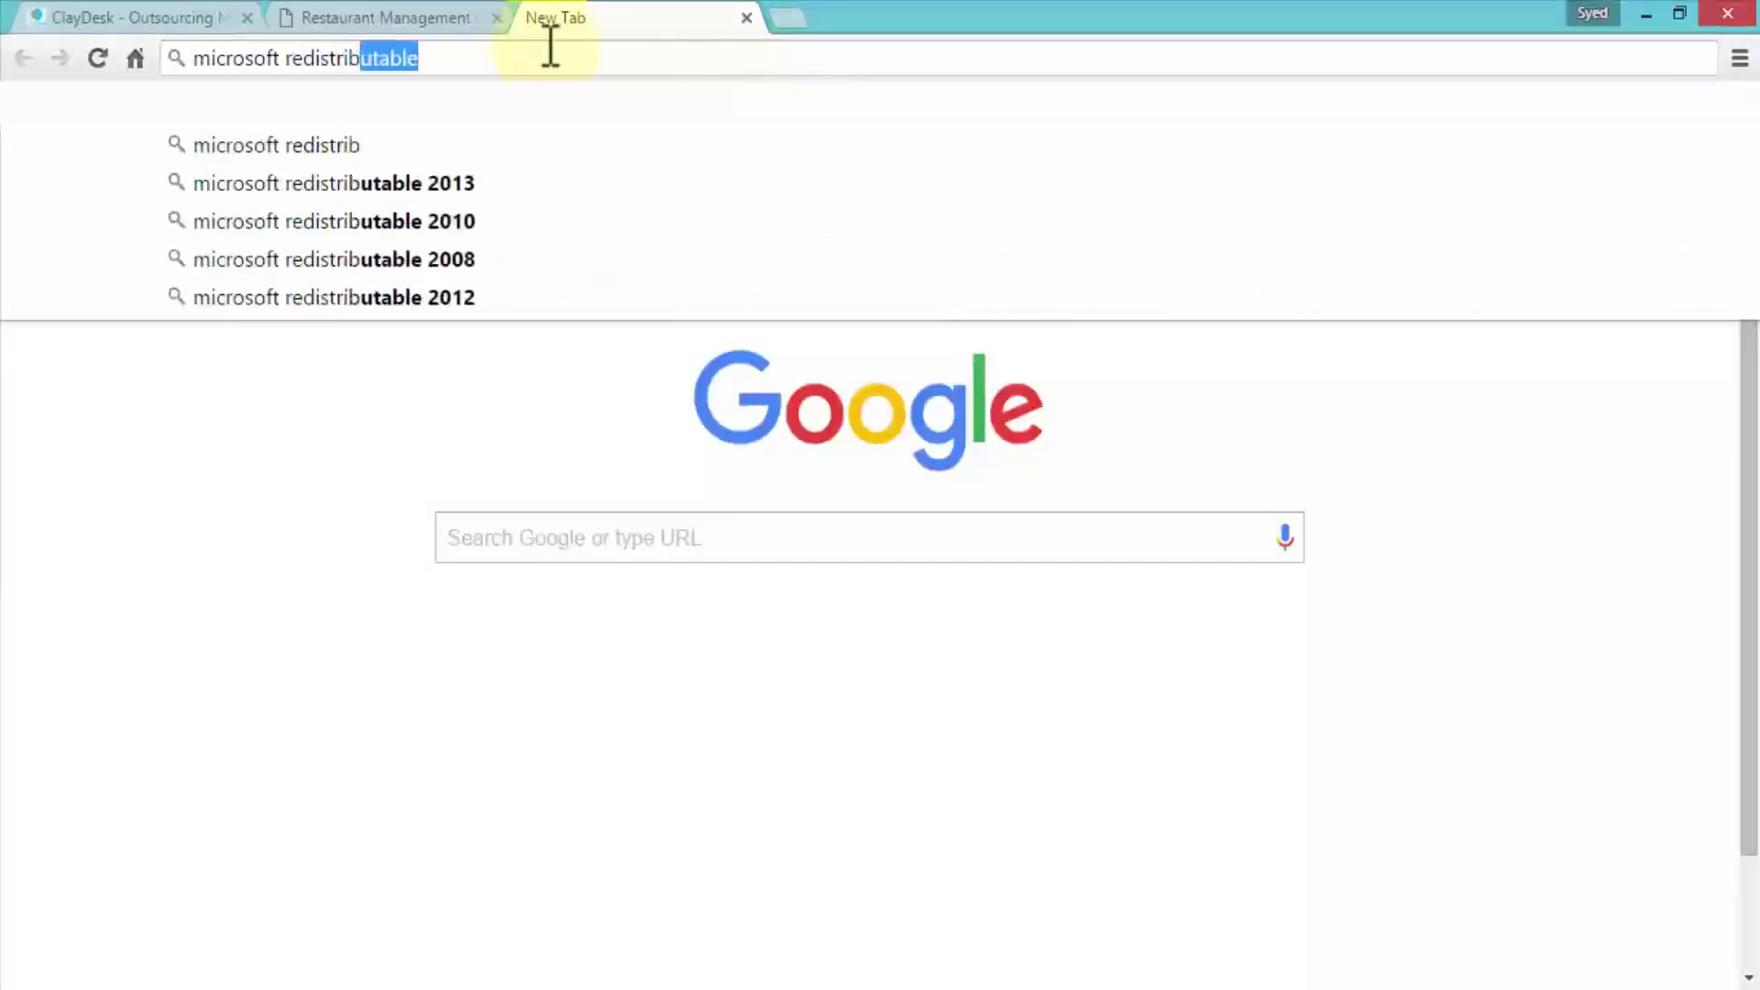
{"action": "key", "text": "BackSpace"}
{"action": "type", "text": "C"}
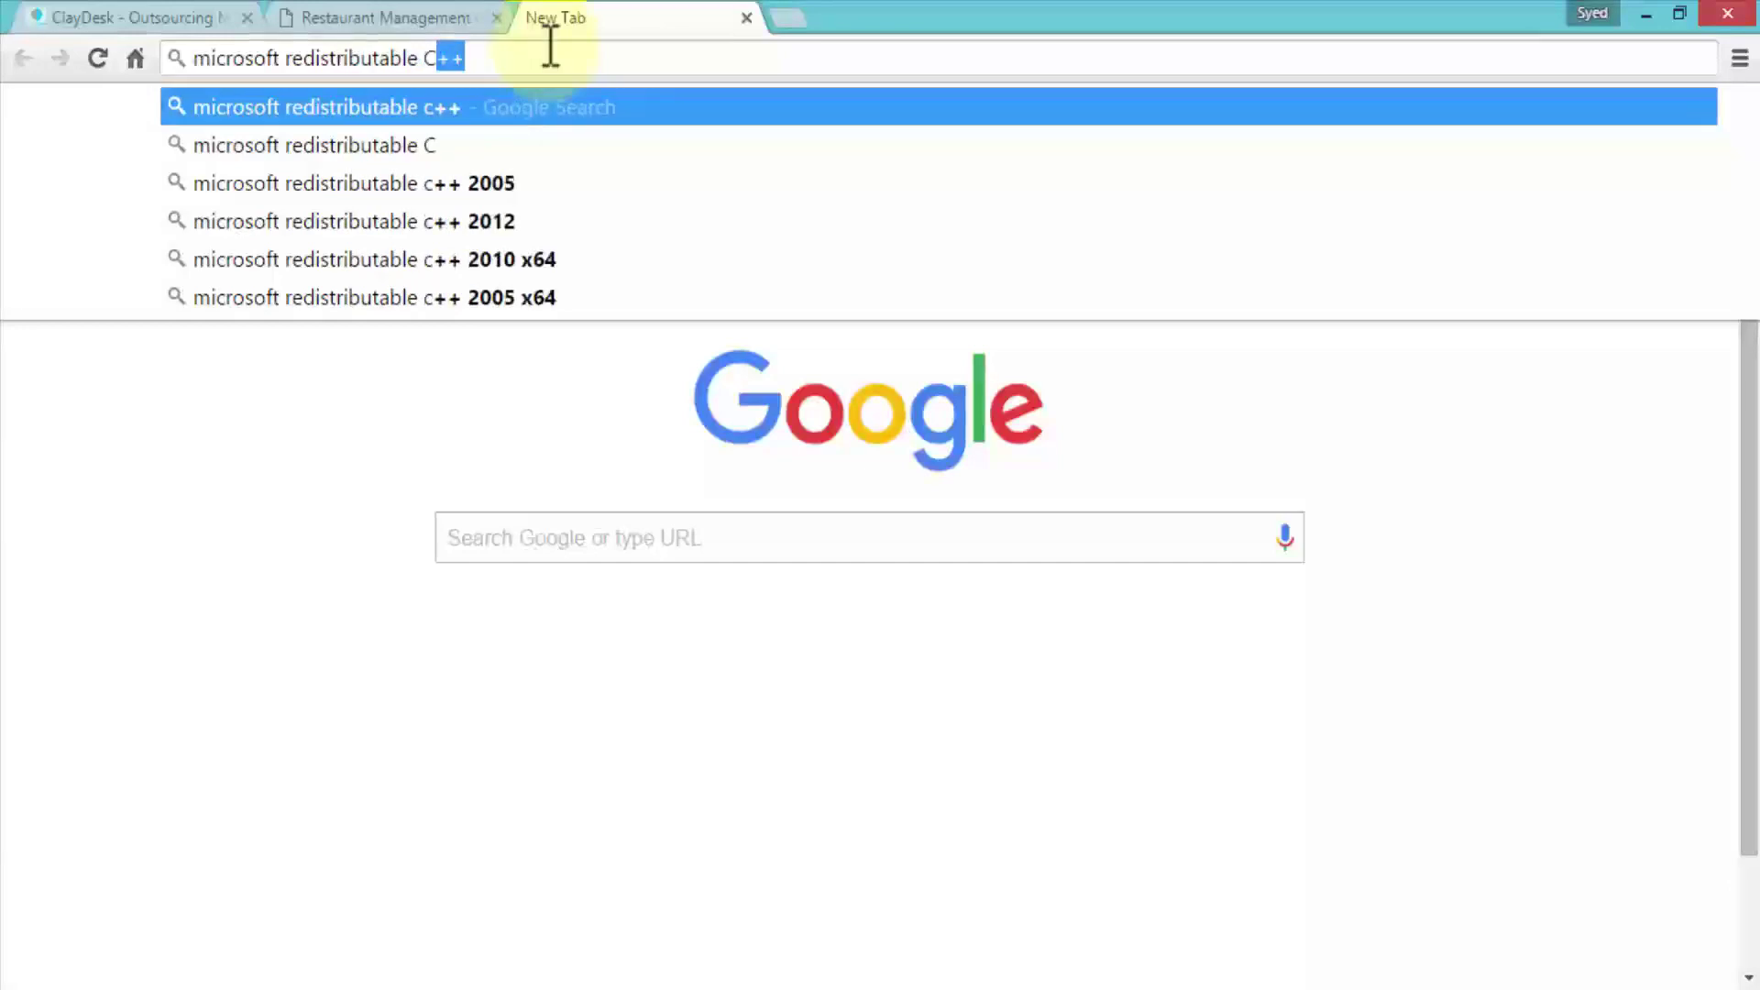
{"action": "type", "text": "++ 2008"}
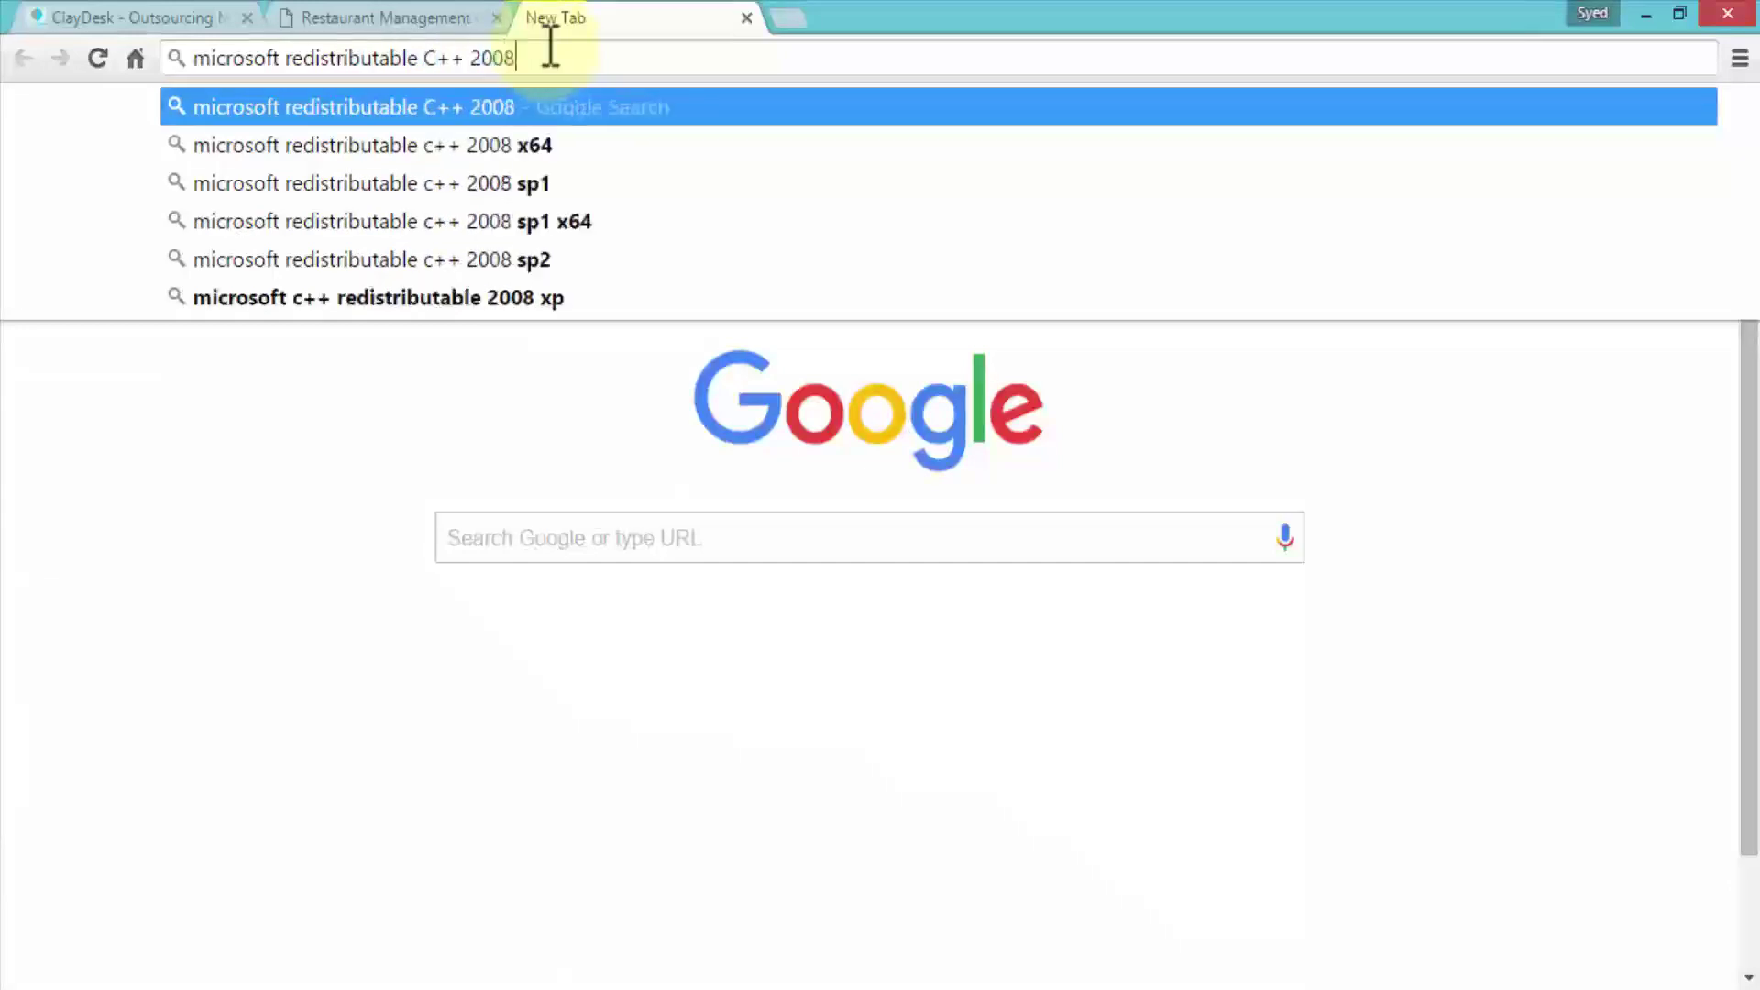
{"action": "key", "text": "Return"}
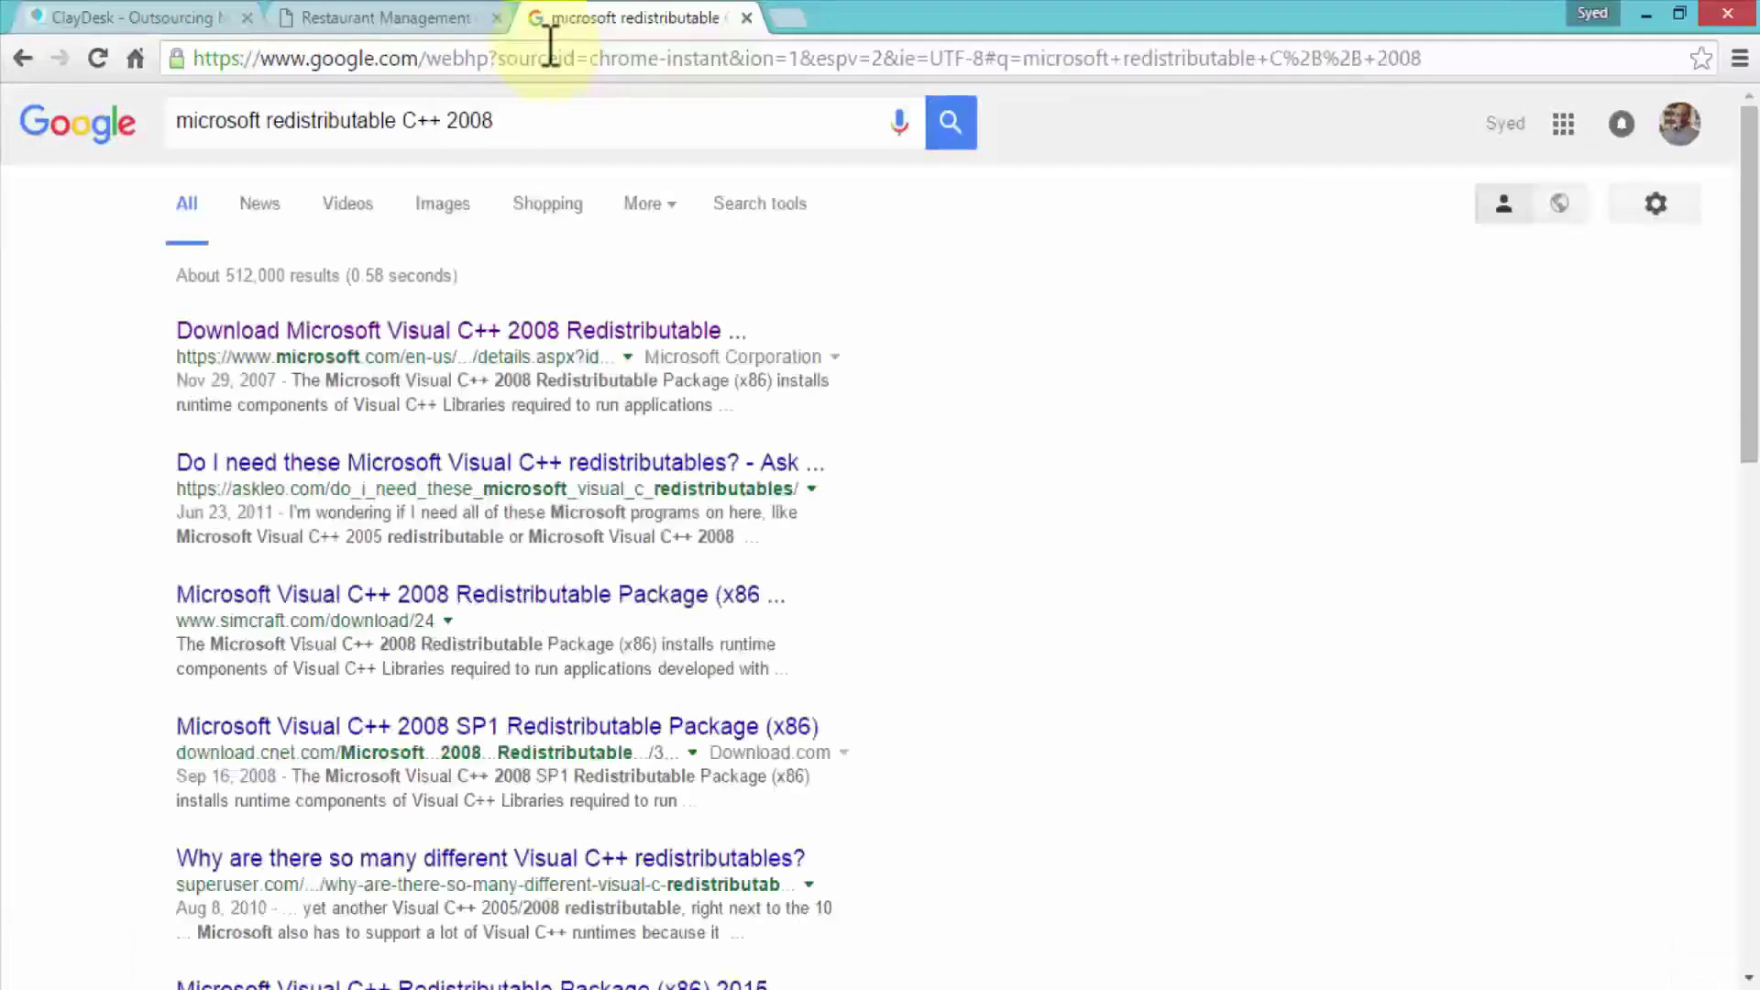
Request the Microsoft Visual C++ 2008 Redistributable Package (x86) download from Microsoft's page, and cancel saving vcredist_x86.exe
{"action": "left_click", "coordinate": [606, 326]}
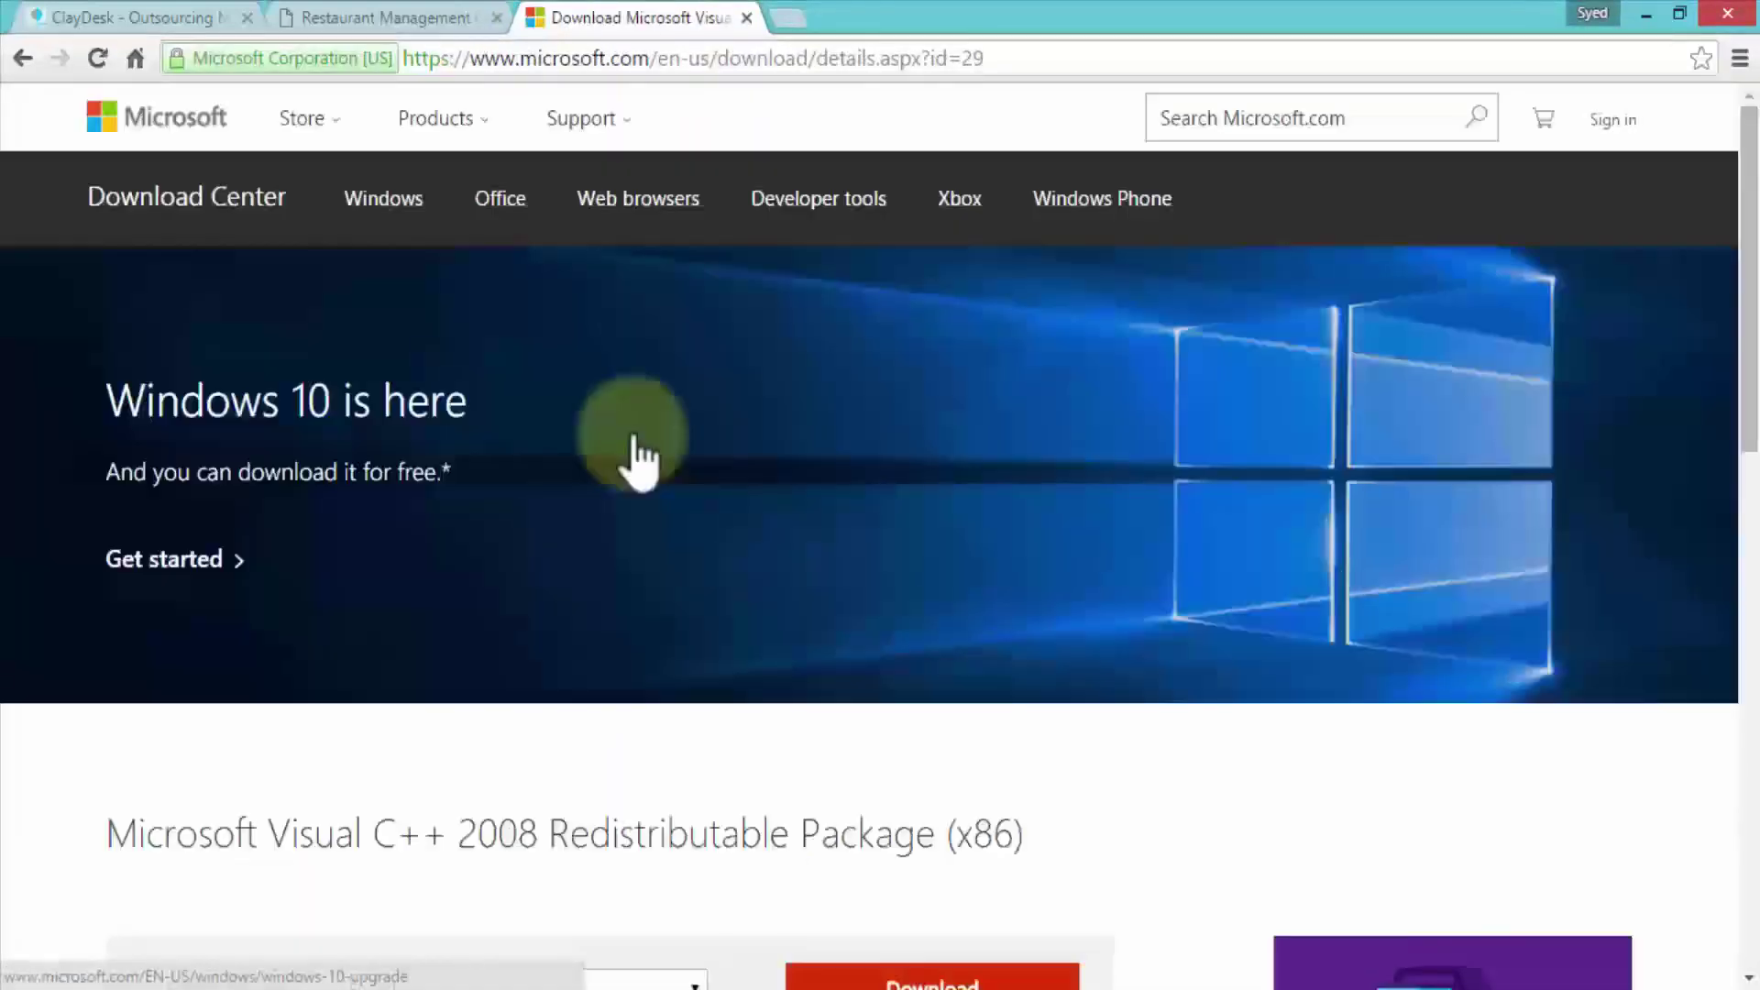
{"action": "scroll", "coordinate": [639, 458], "scroll_direction": "down", "scroll_amount": 6}
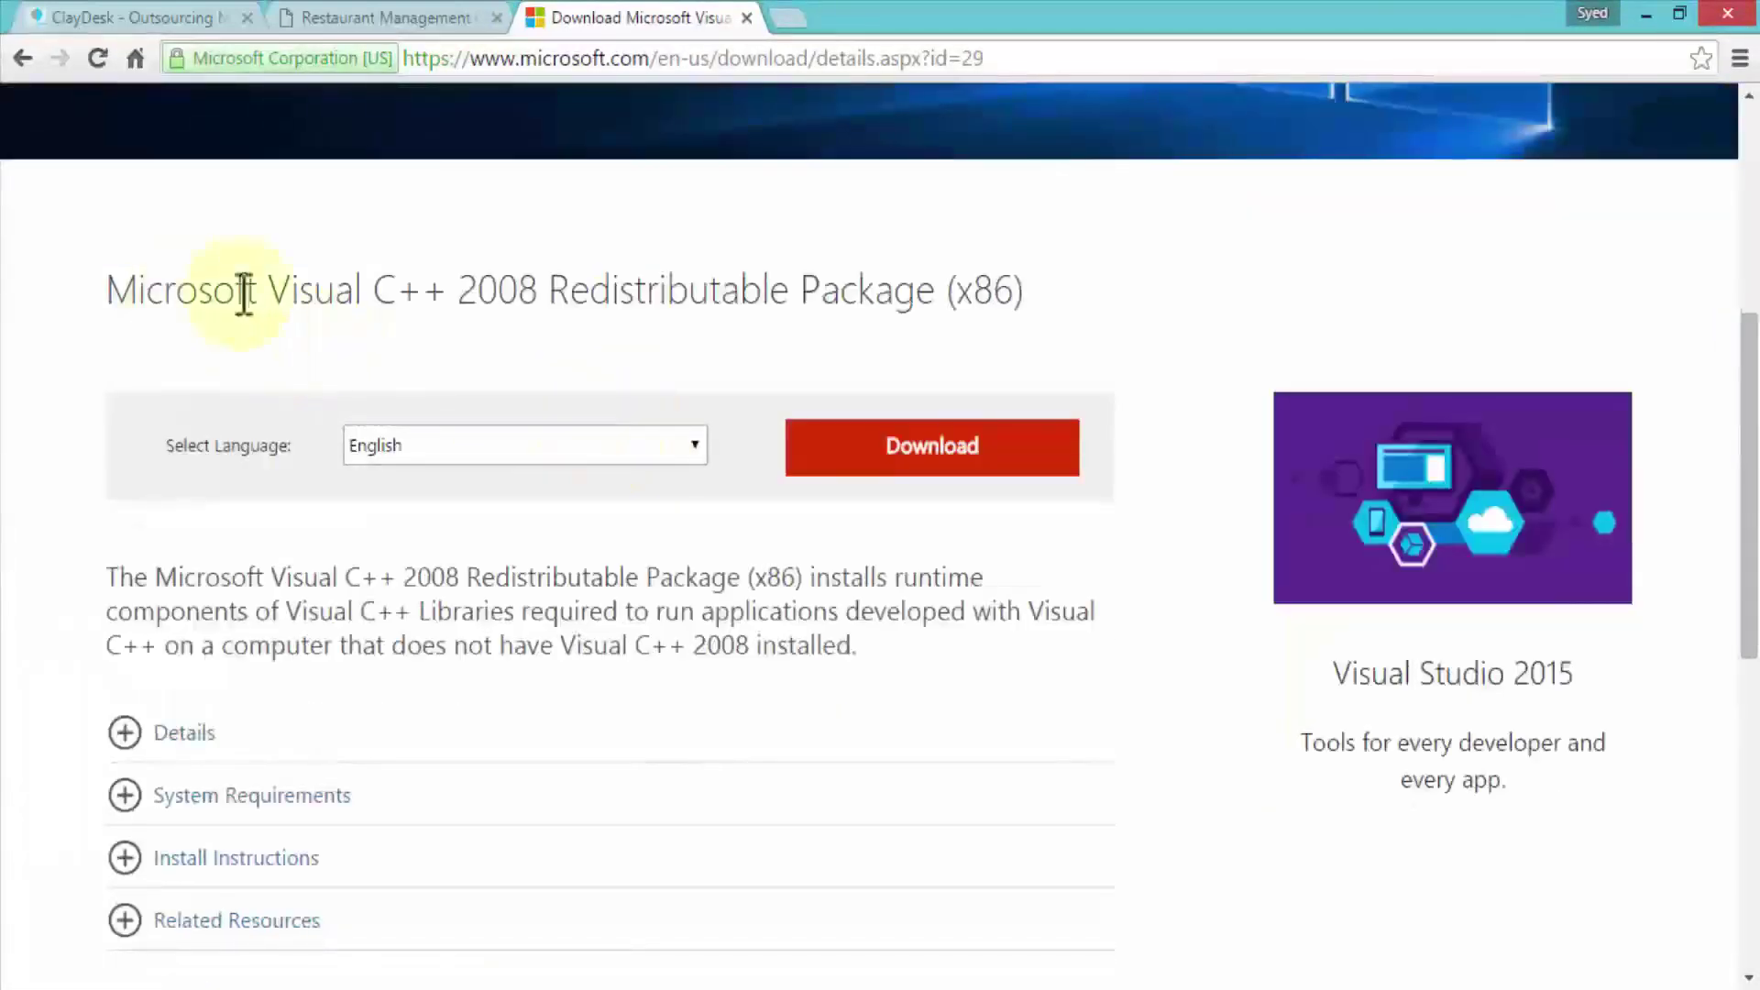
{"action": "left_click", "coordinate": [939, 457]}
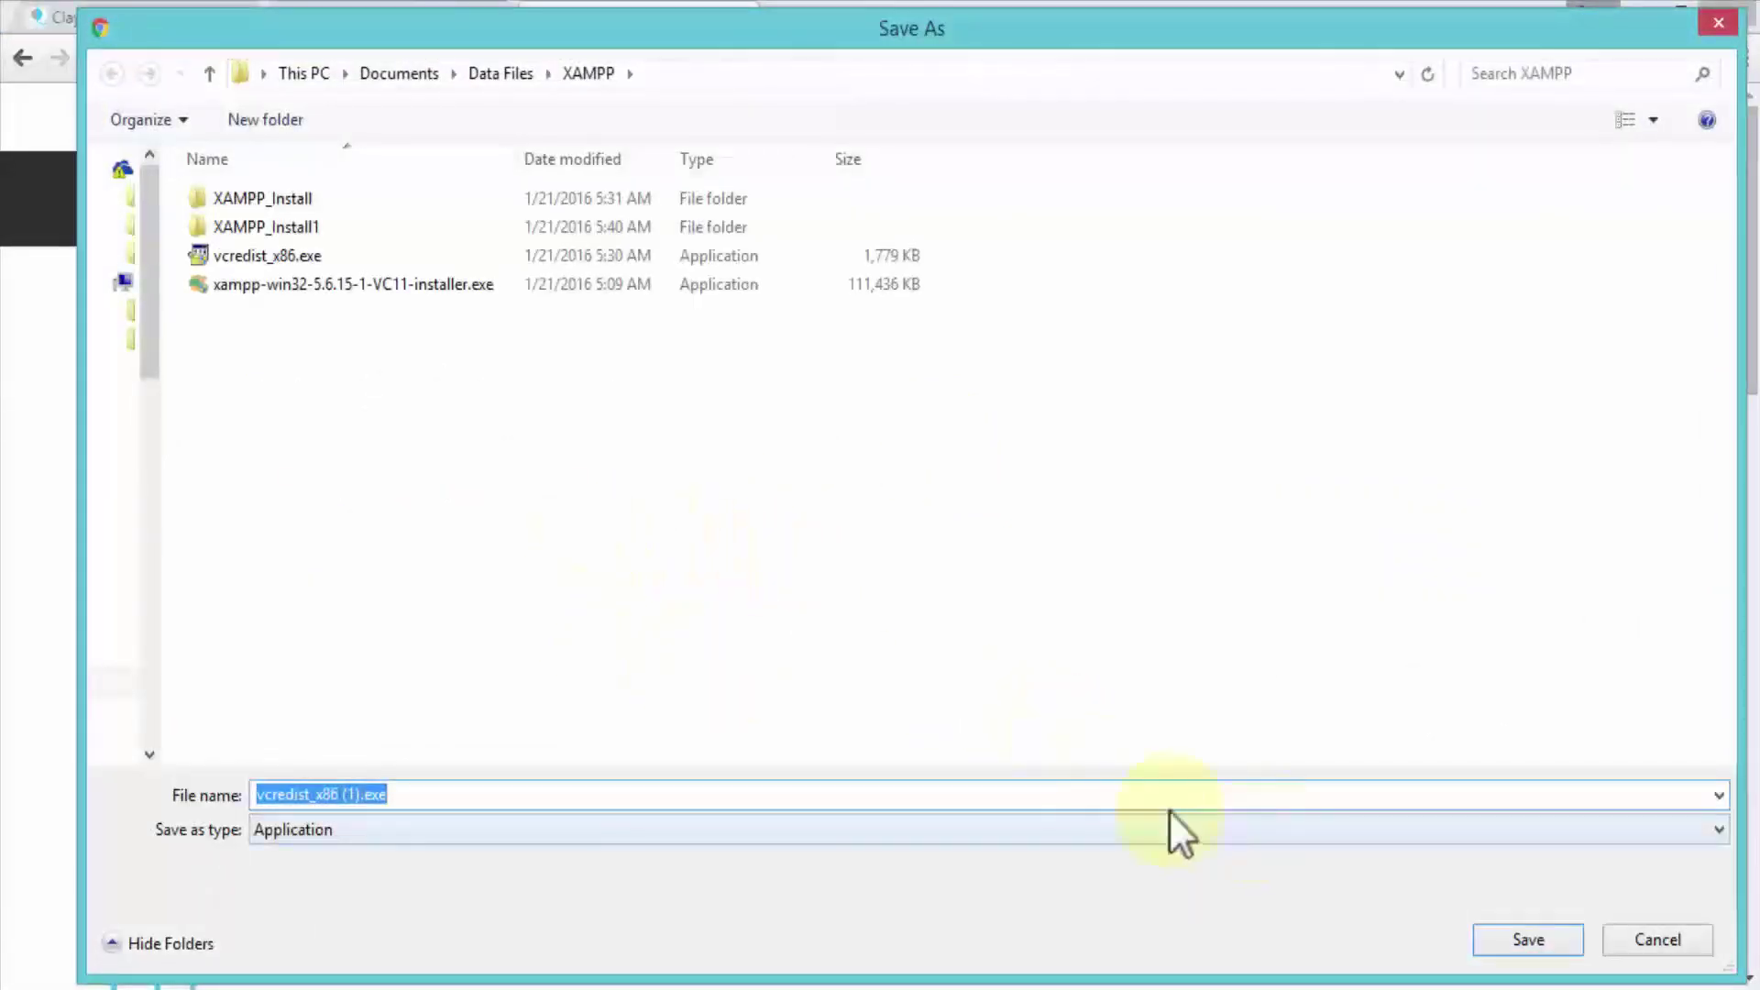
{"action": "left_click", "coordinate": [278, 256]}
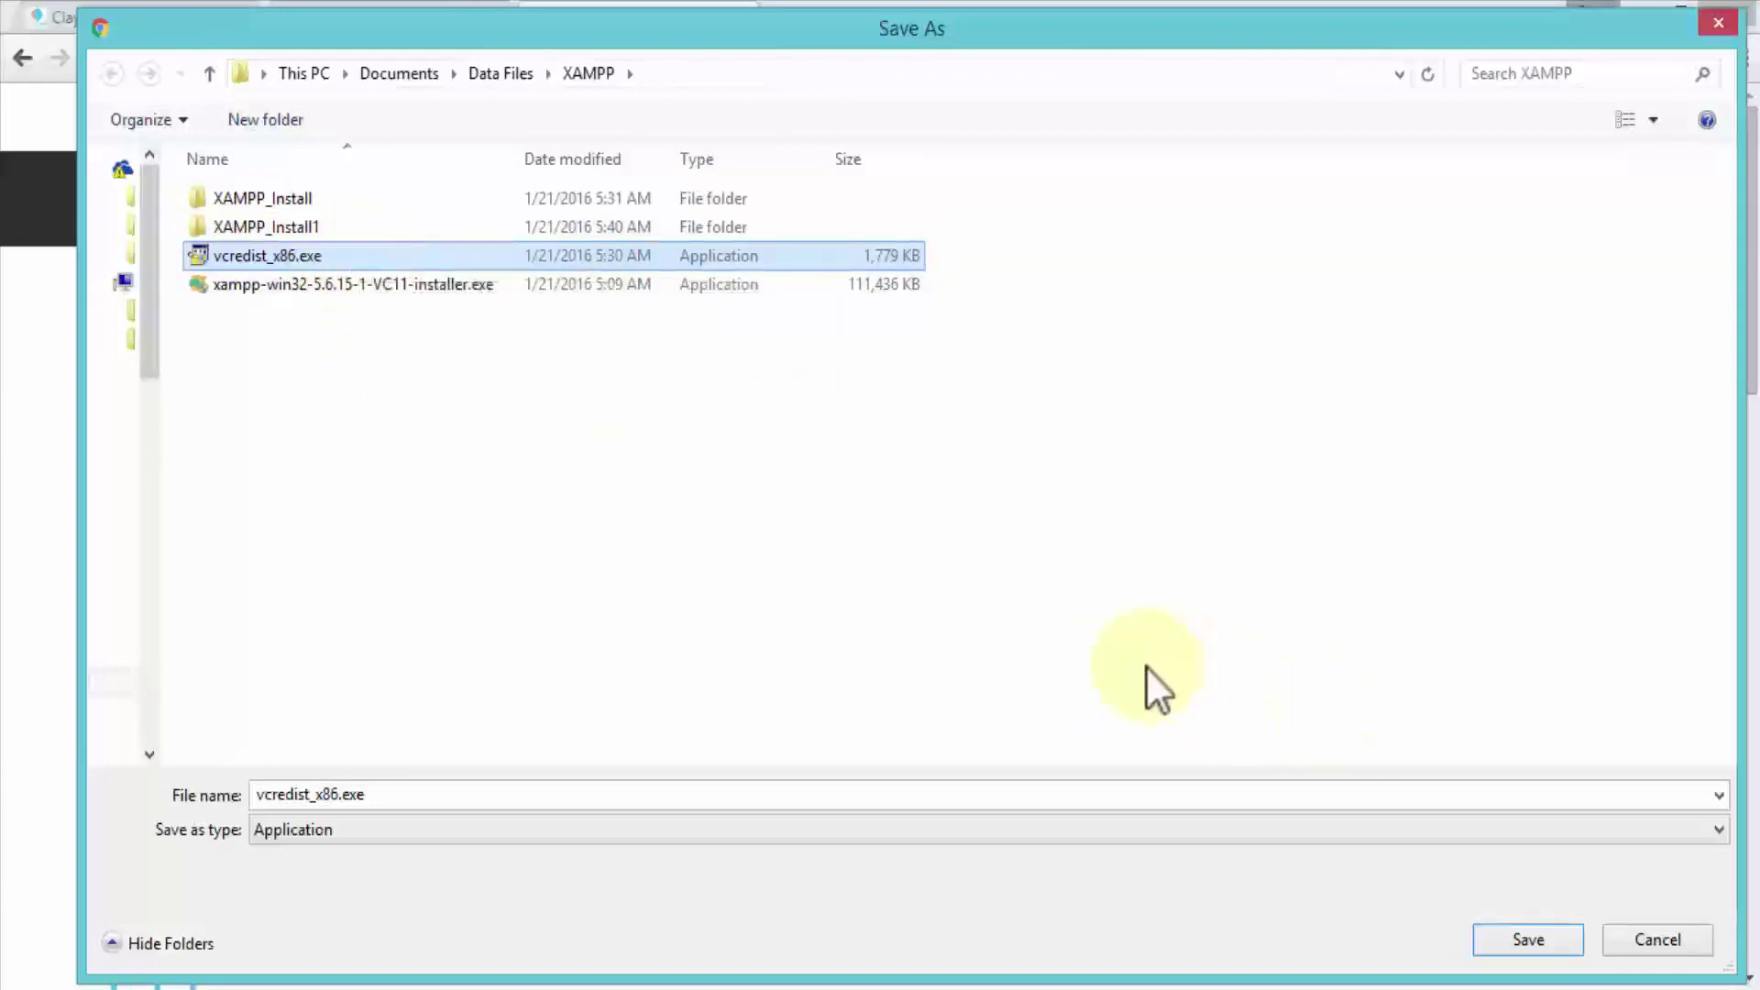
{"action": "left_click", "coordinate": [1660, 932]}
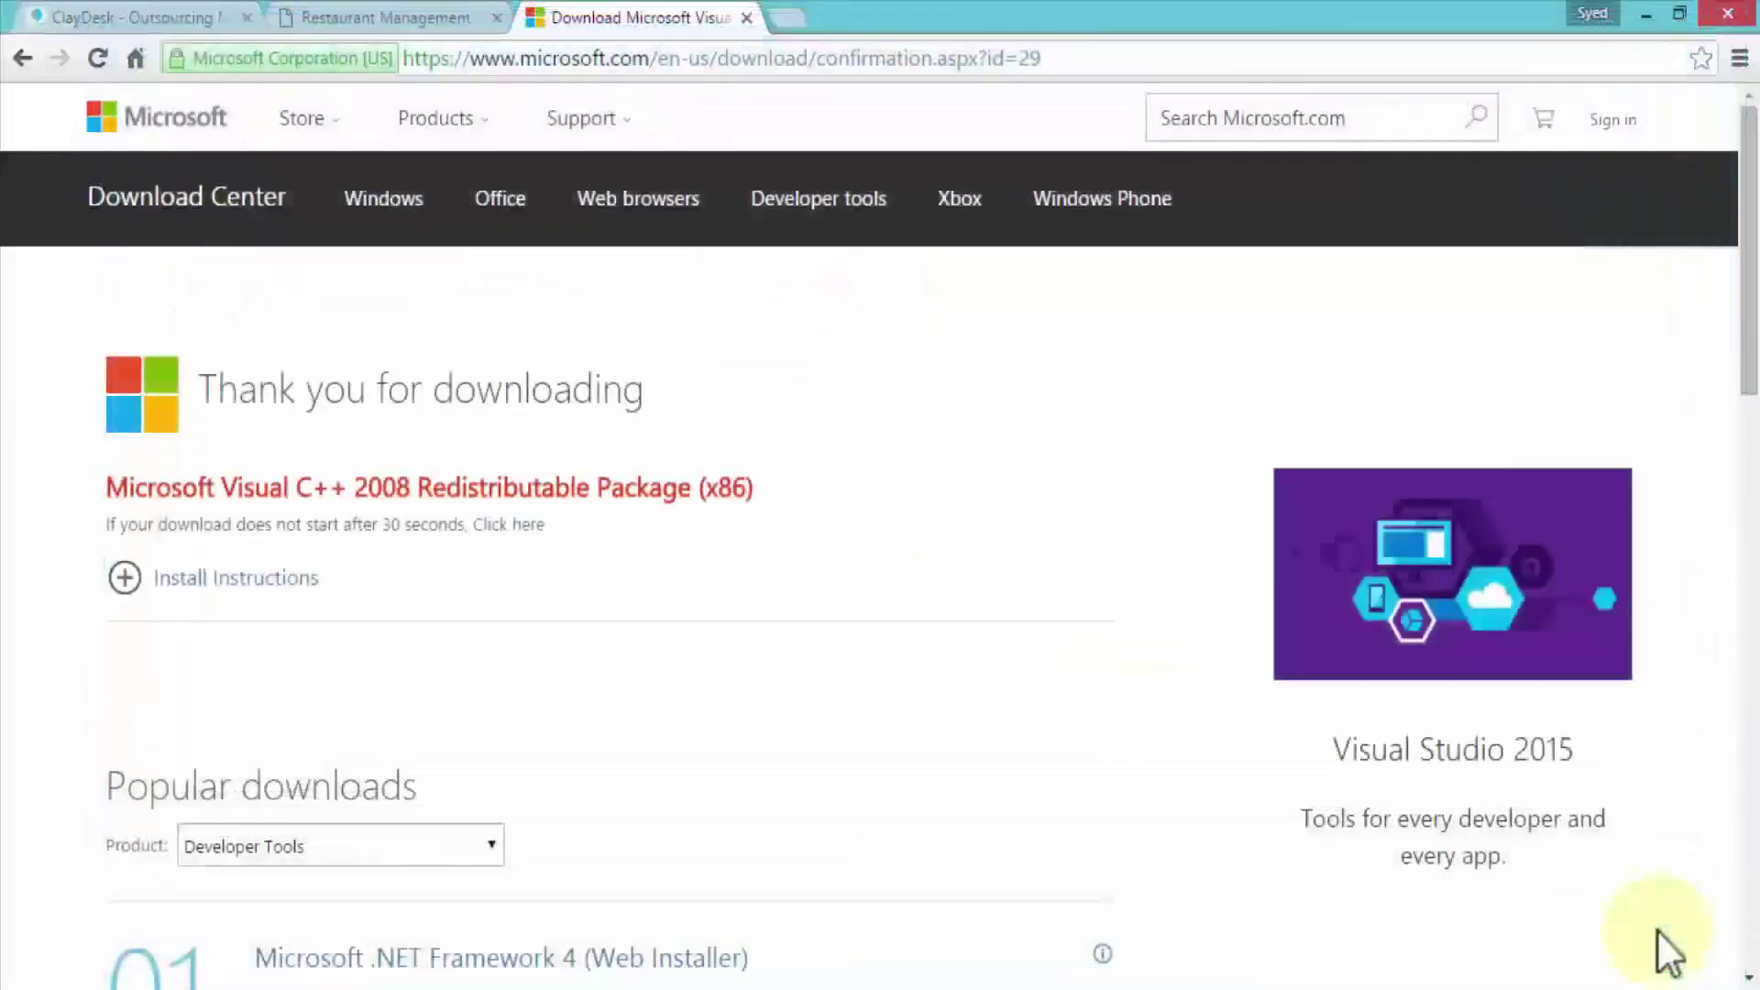
Return to the ClayDesk page in the browser and bring the XAMPP Control Panel window to the front
{"action": "left_click", "coordinate": [83, 16]}
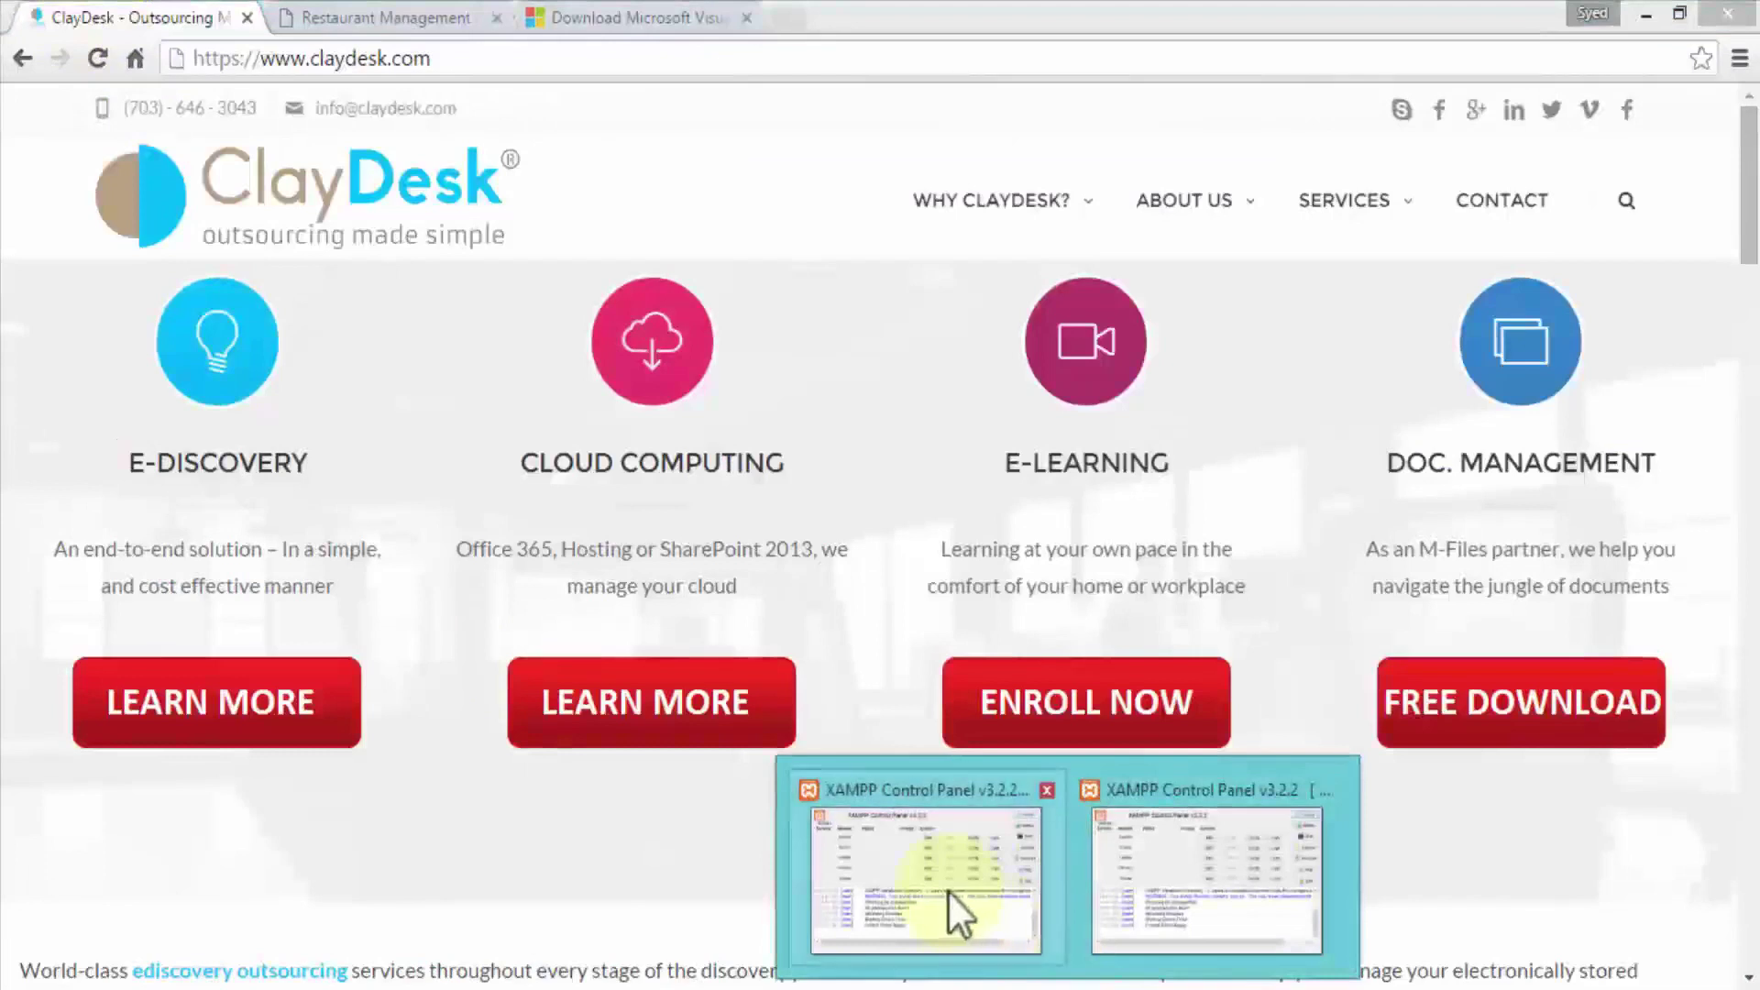
{"action": "left_click", "coordinate": [948, 889]}
{"action": "left_click", "coordinate": [1087, 341]}
{"action": "left_click", "coordinate": [1080, 915]}
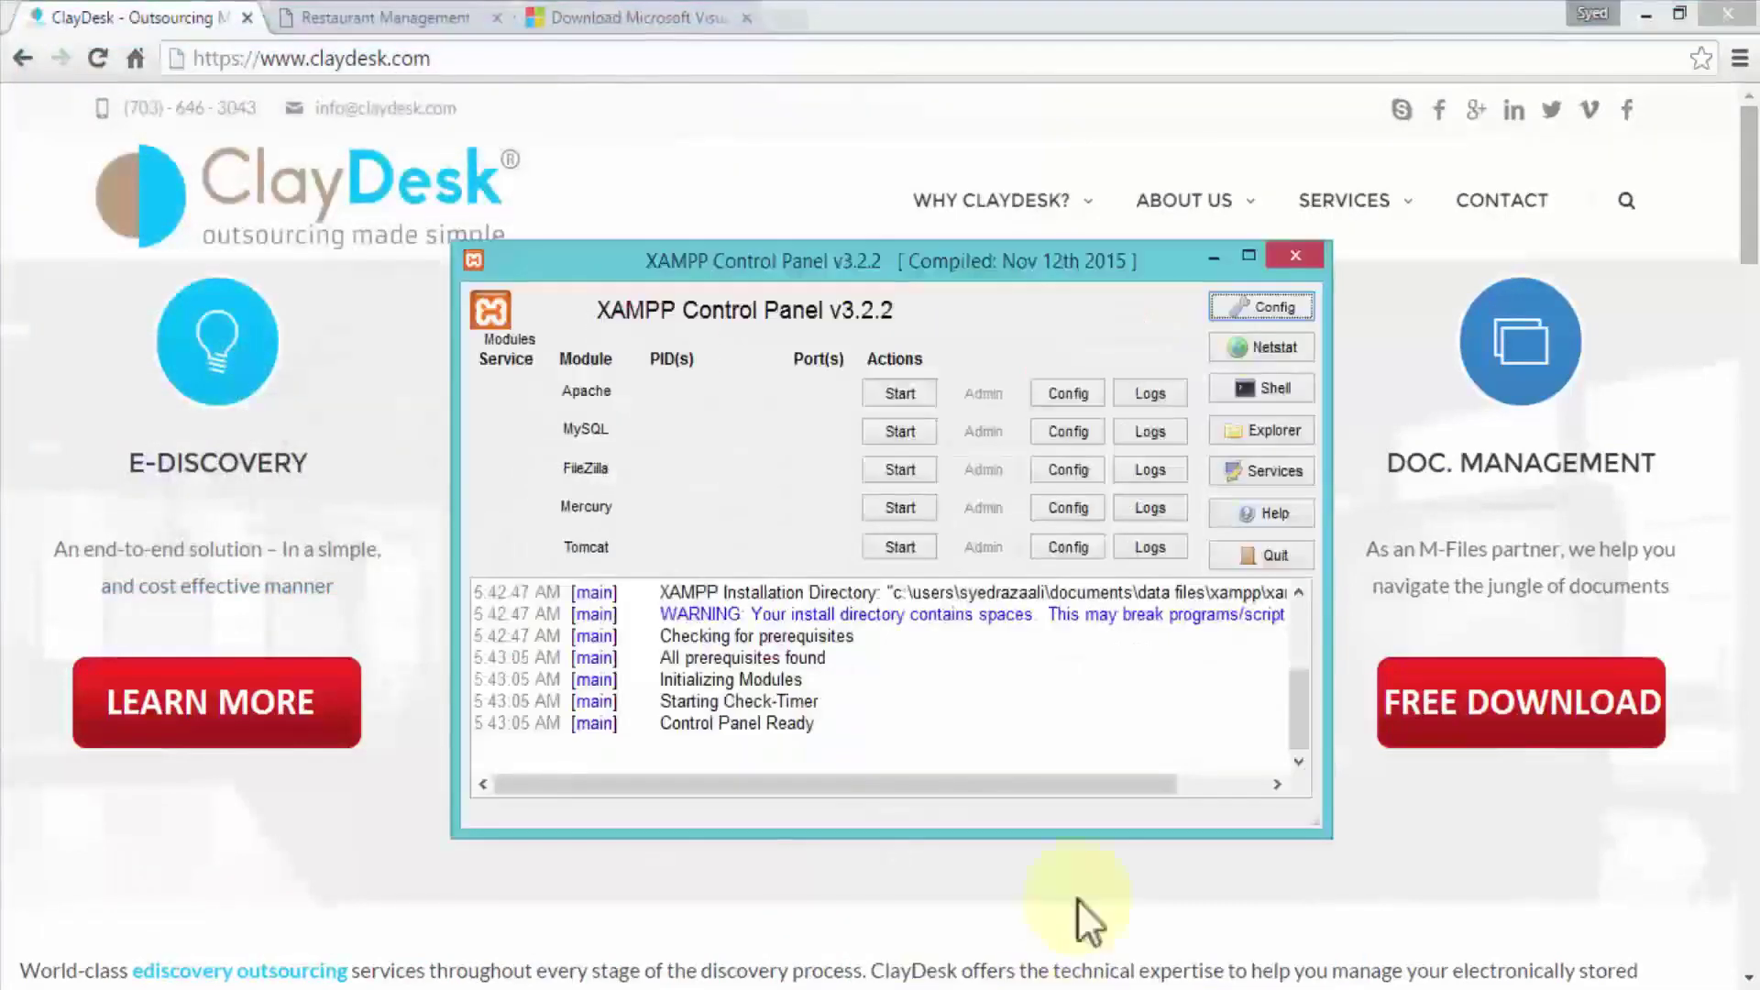
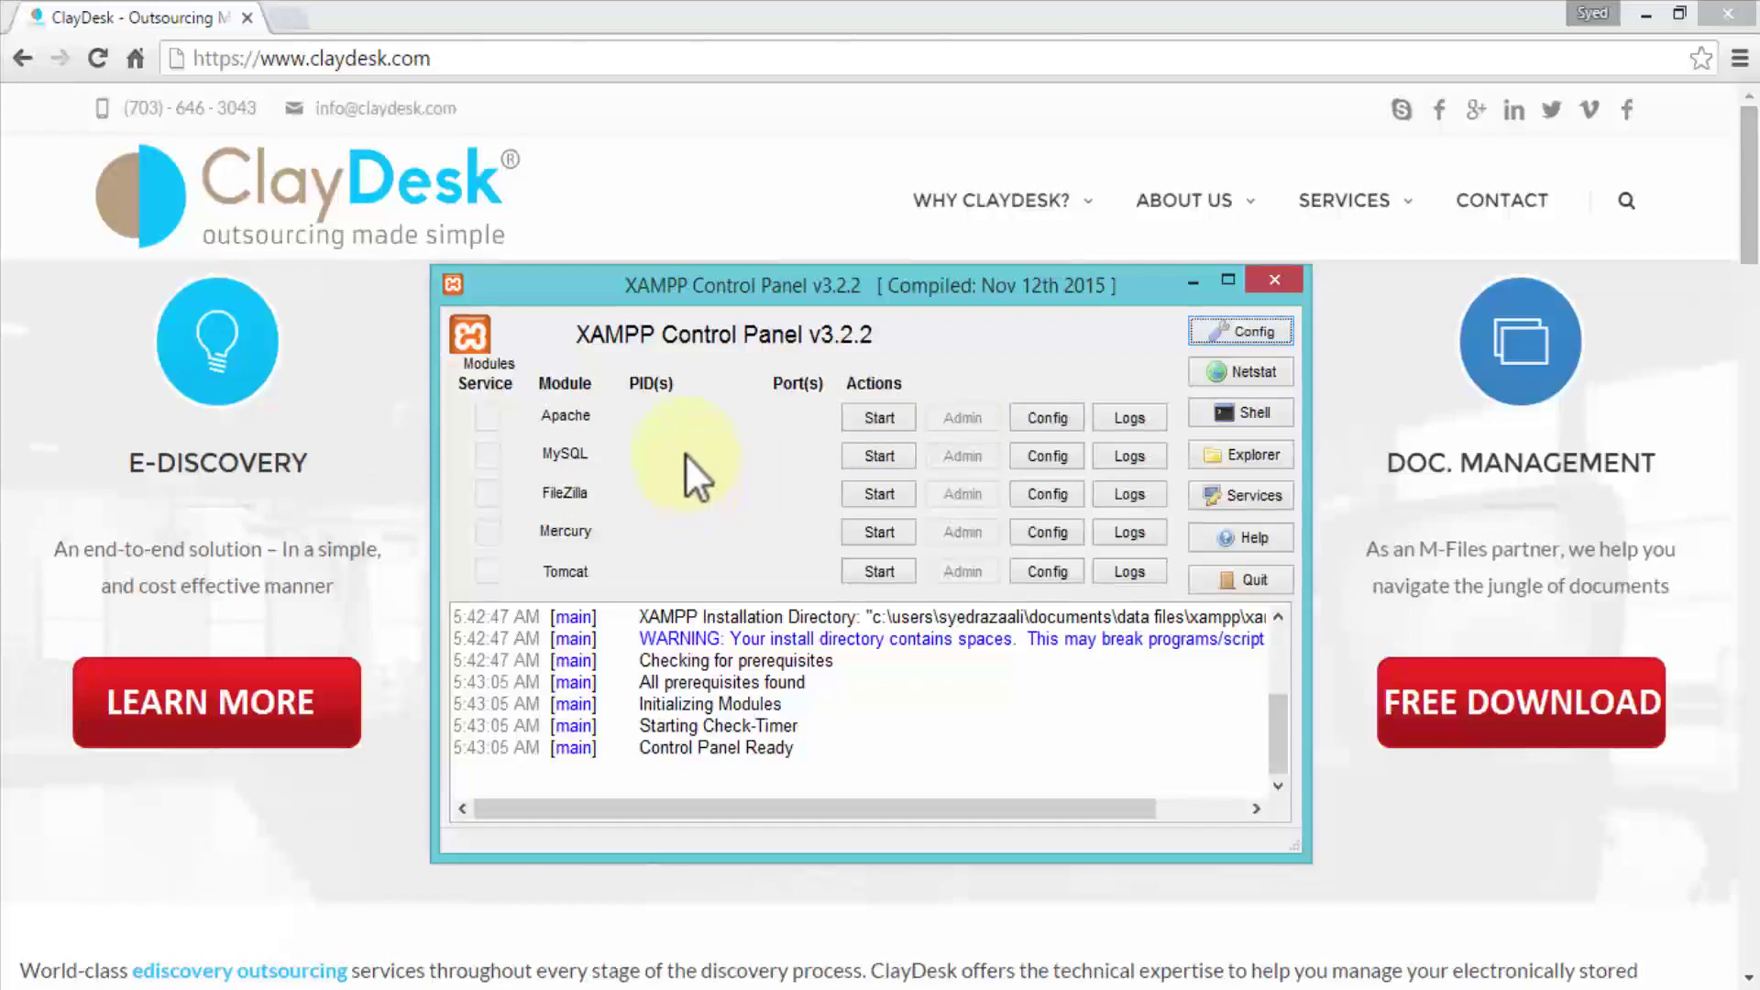
Try to start Apache, allowing Apache HTTP Server through the firewall on private and public networks, and retry the start
{"action": "left_click", "coordinate": [880, 418]}
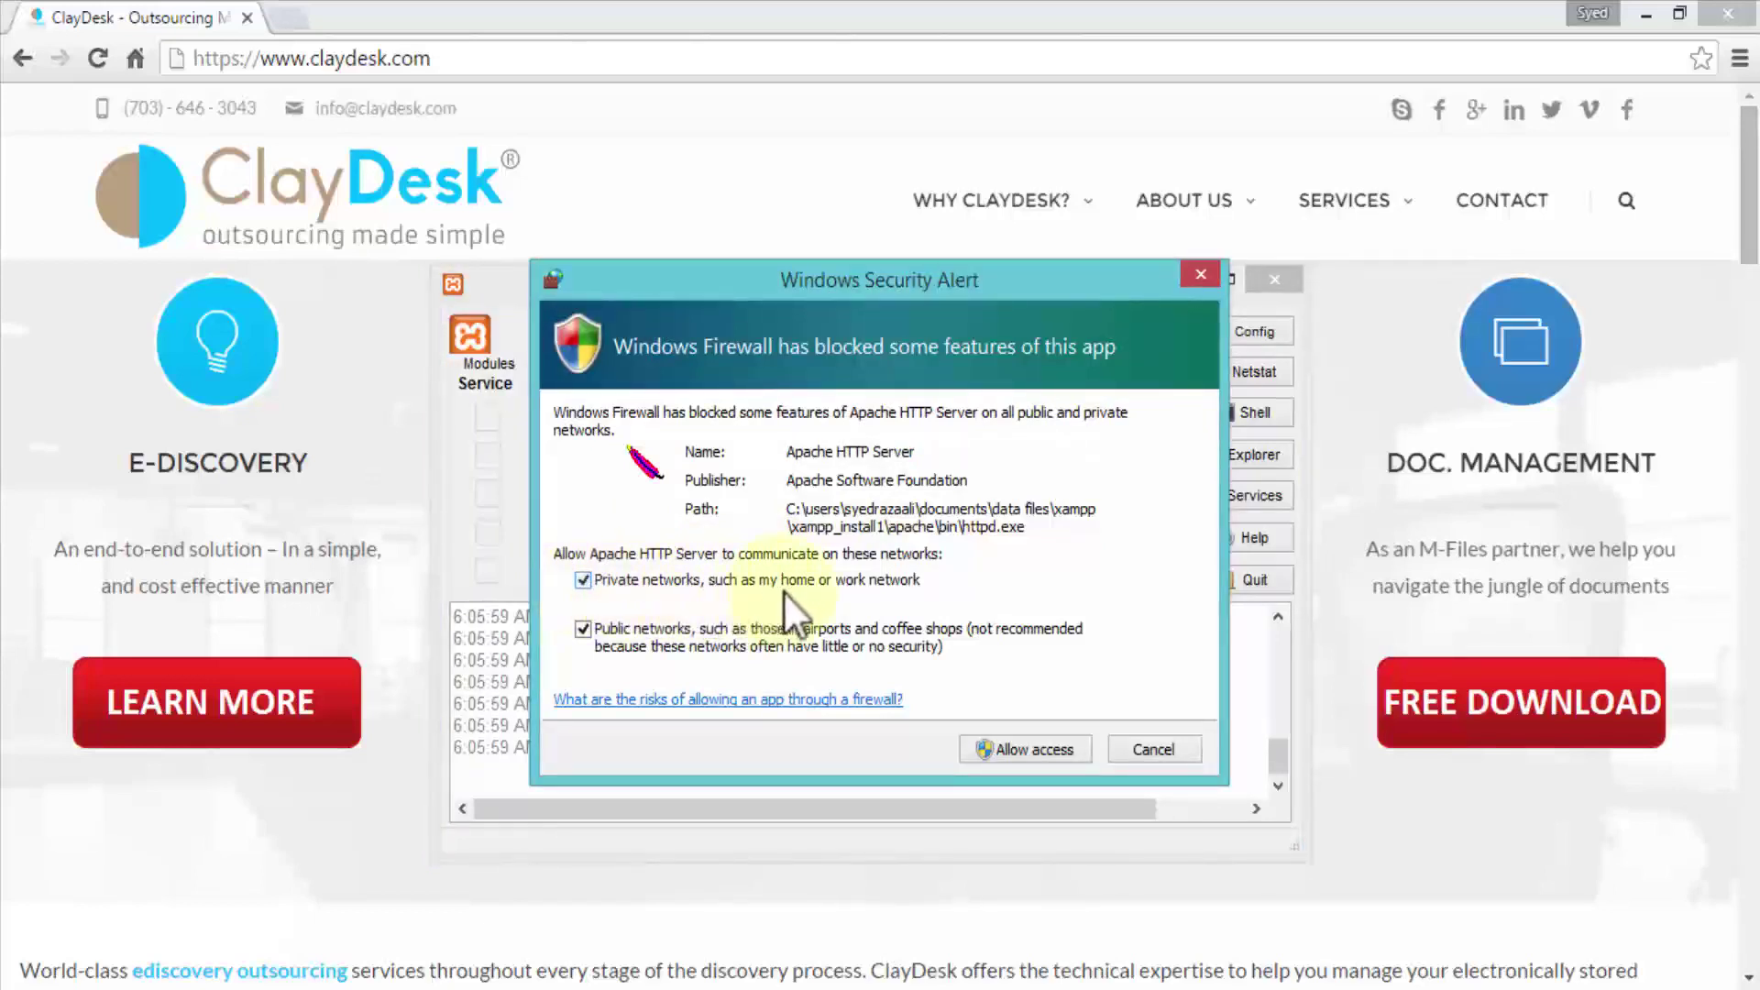
{"action": "left_click", "coordinate": [1043, 749]}
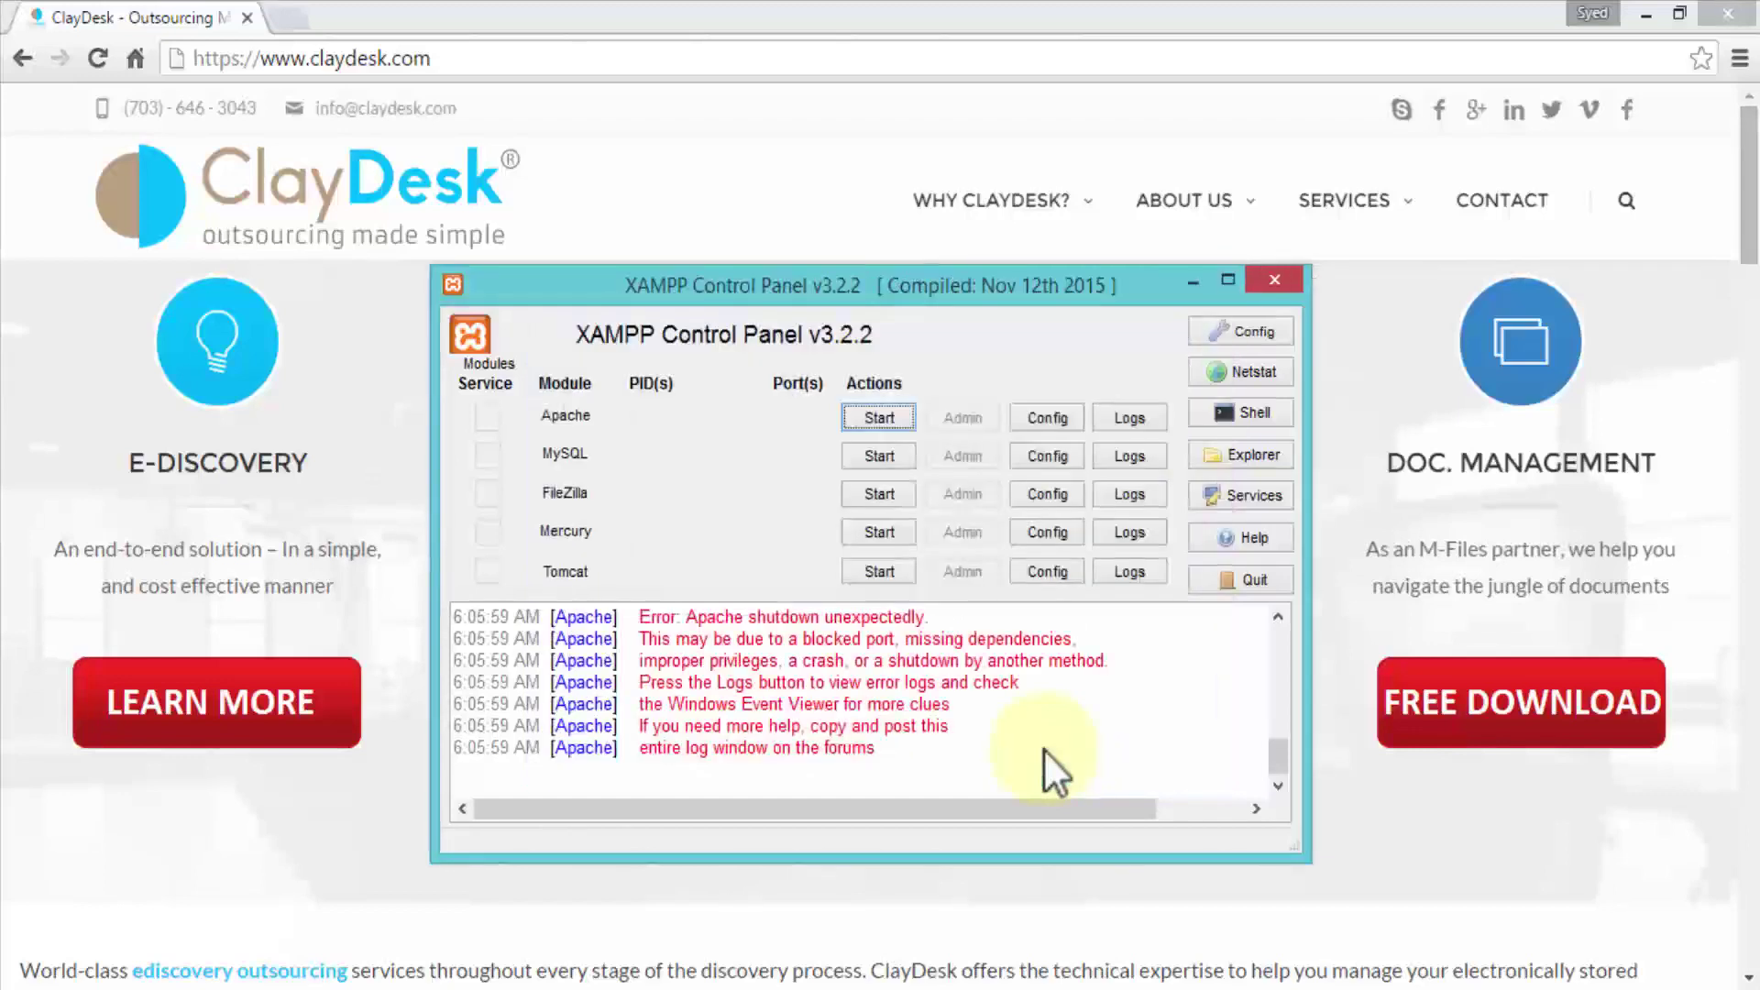
{"action": "left_click", "coordinate": [879, 418]}
Start MySQL and allow mysqld.exe through the firewall on both private and public networks
{"action": "left_click", "coordinate": [876, 456]}
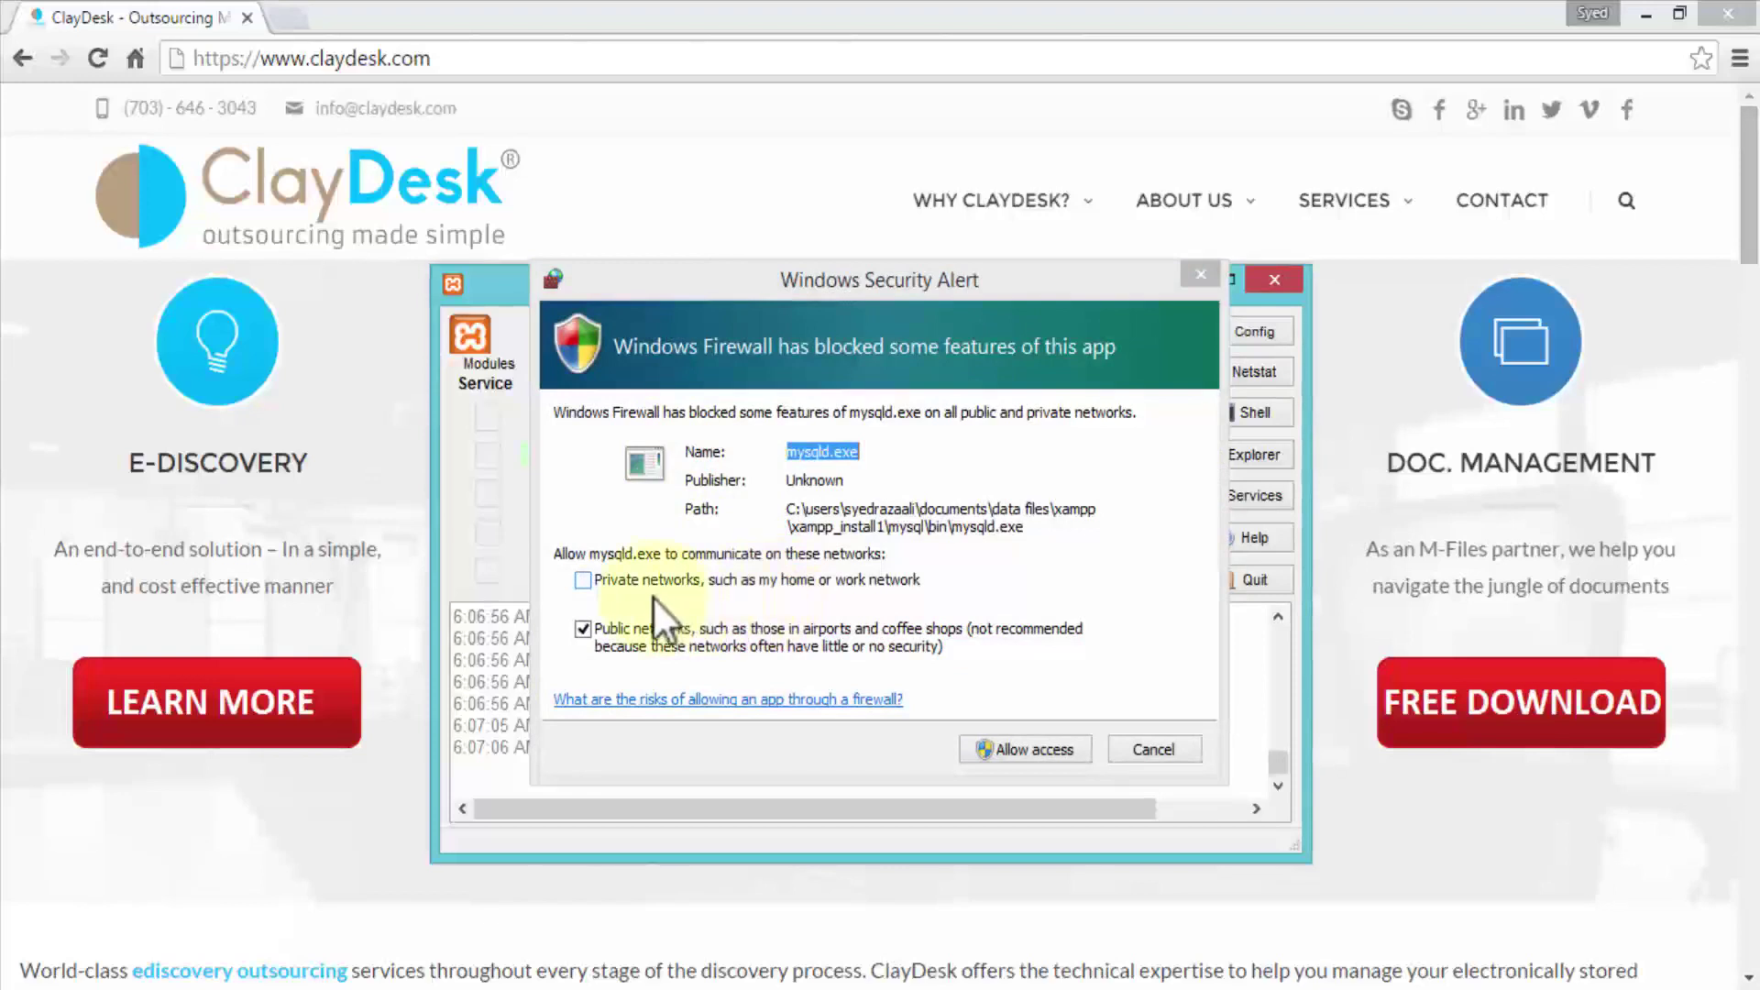
{"action": "left_click", "coordinate": [581, 579]}
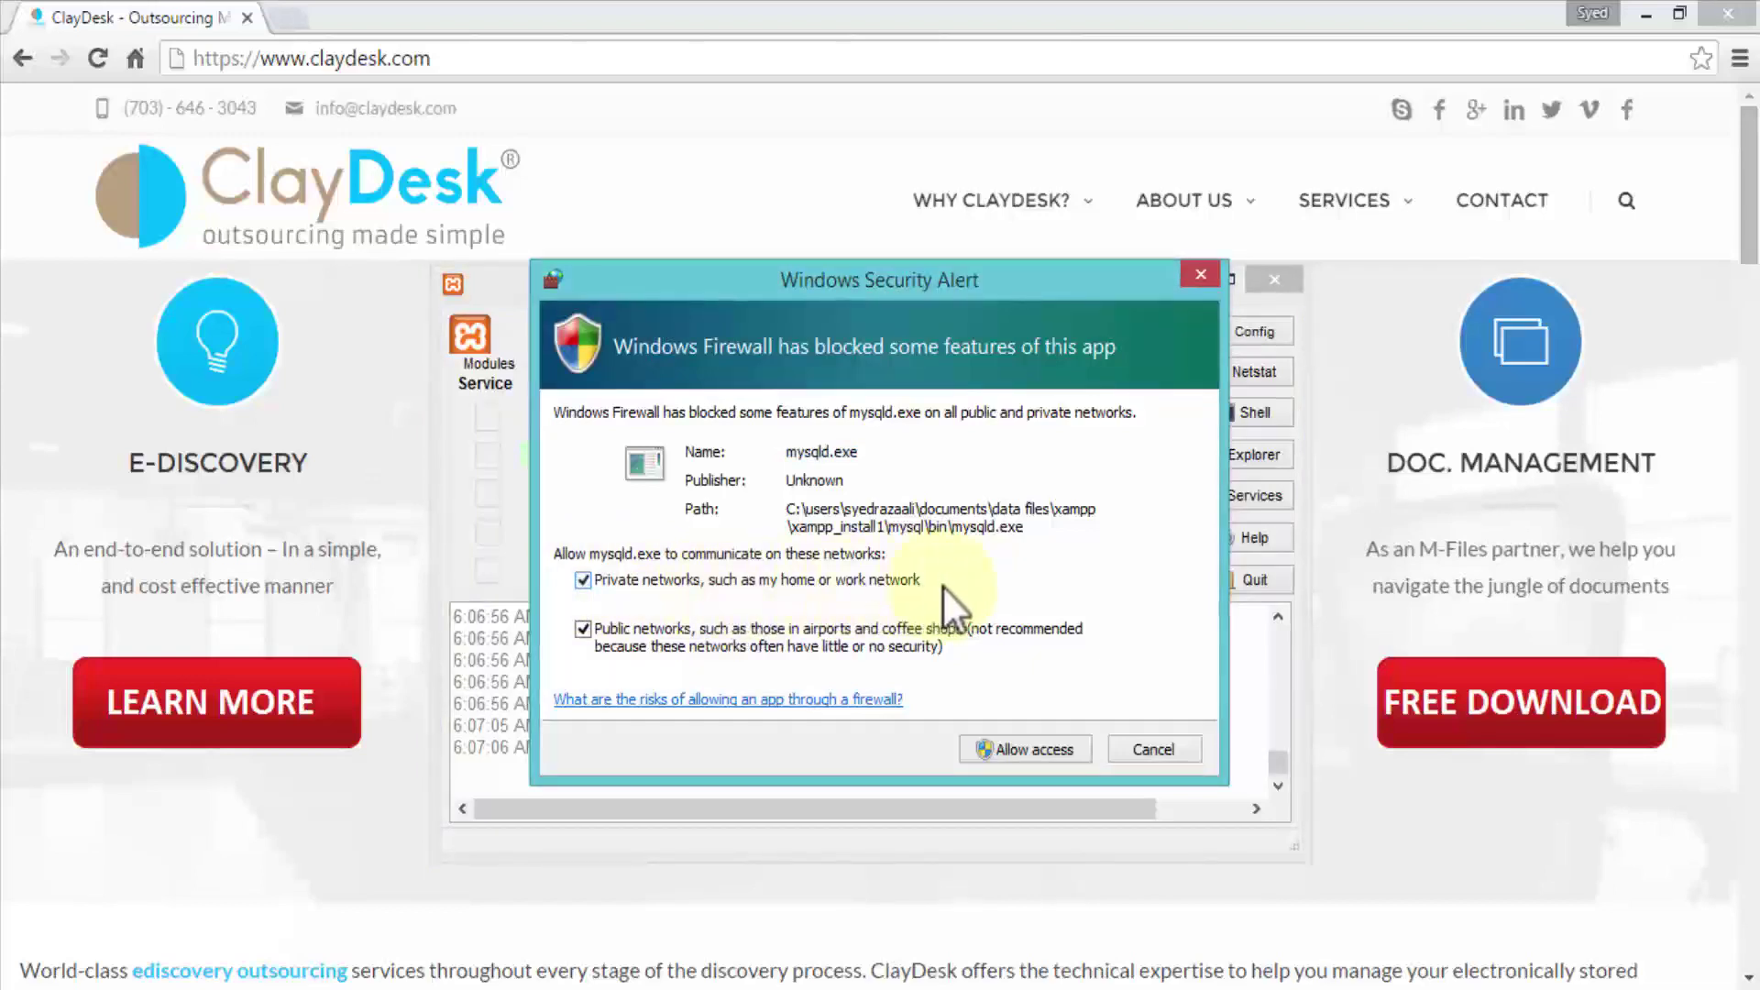
{"action": "left_click", "coordinate": [1029, 750]}
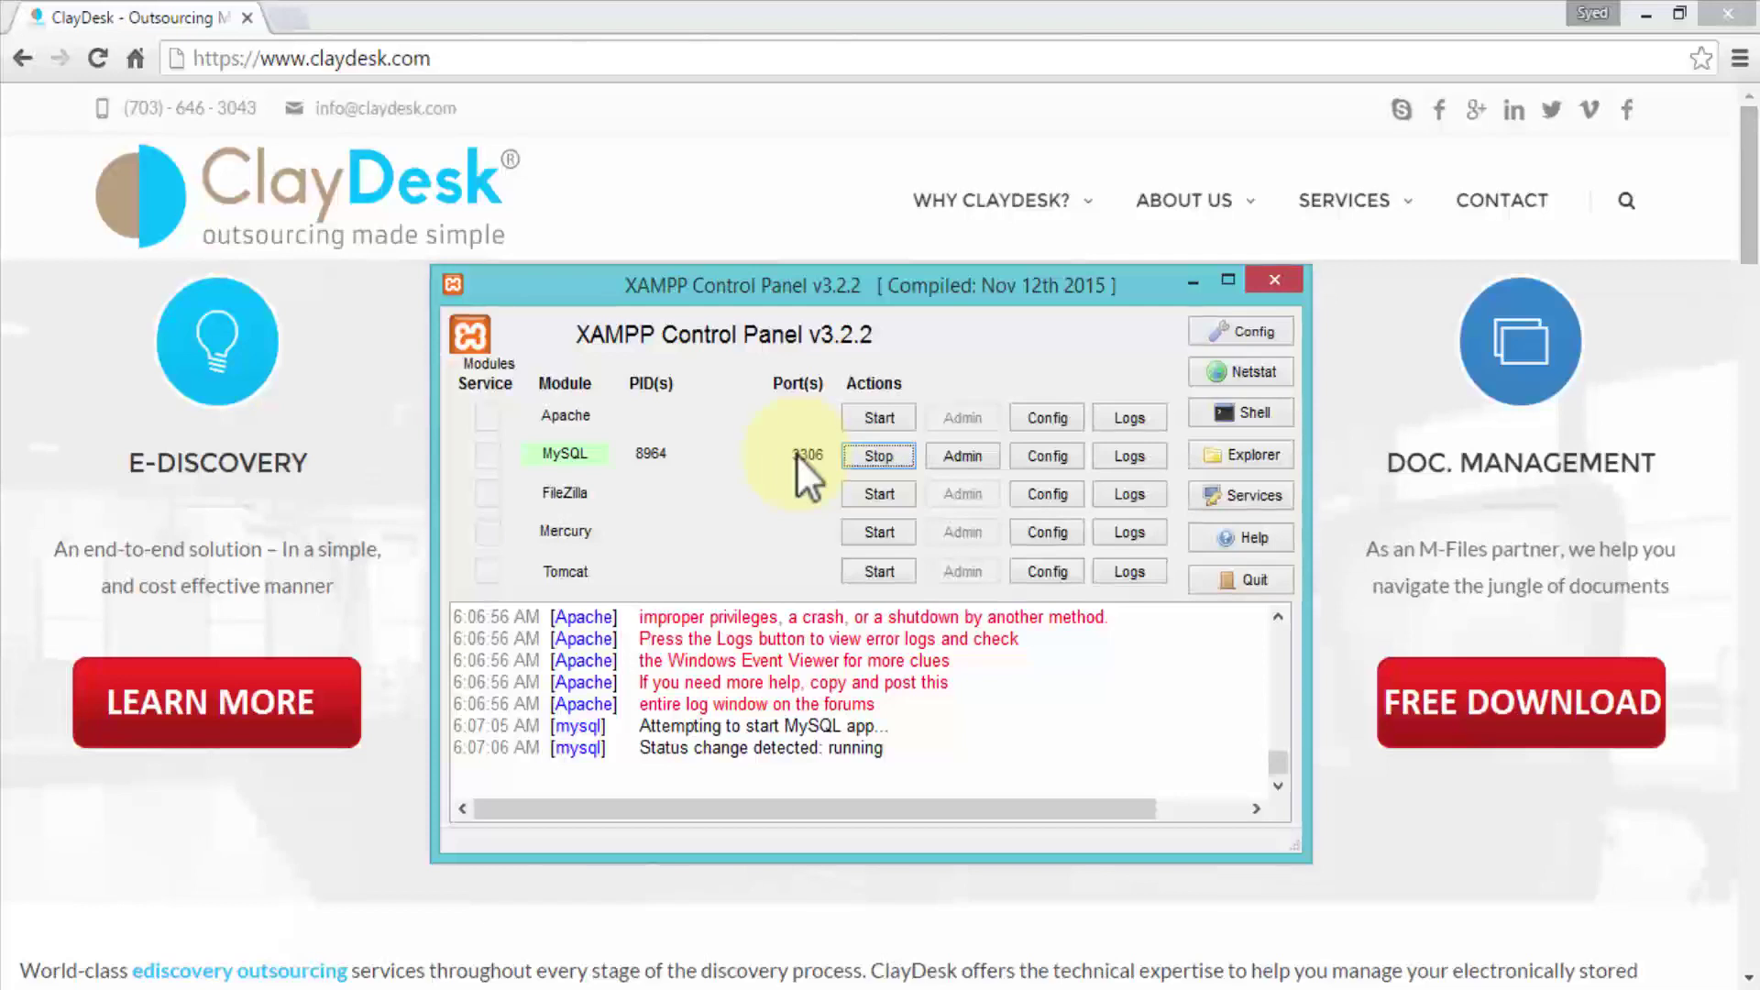
Try starting Apache again, and open its httpd.conf file with the opening description sentence highlighted
{"action": "left_click", "coordinate": [873, 417]}
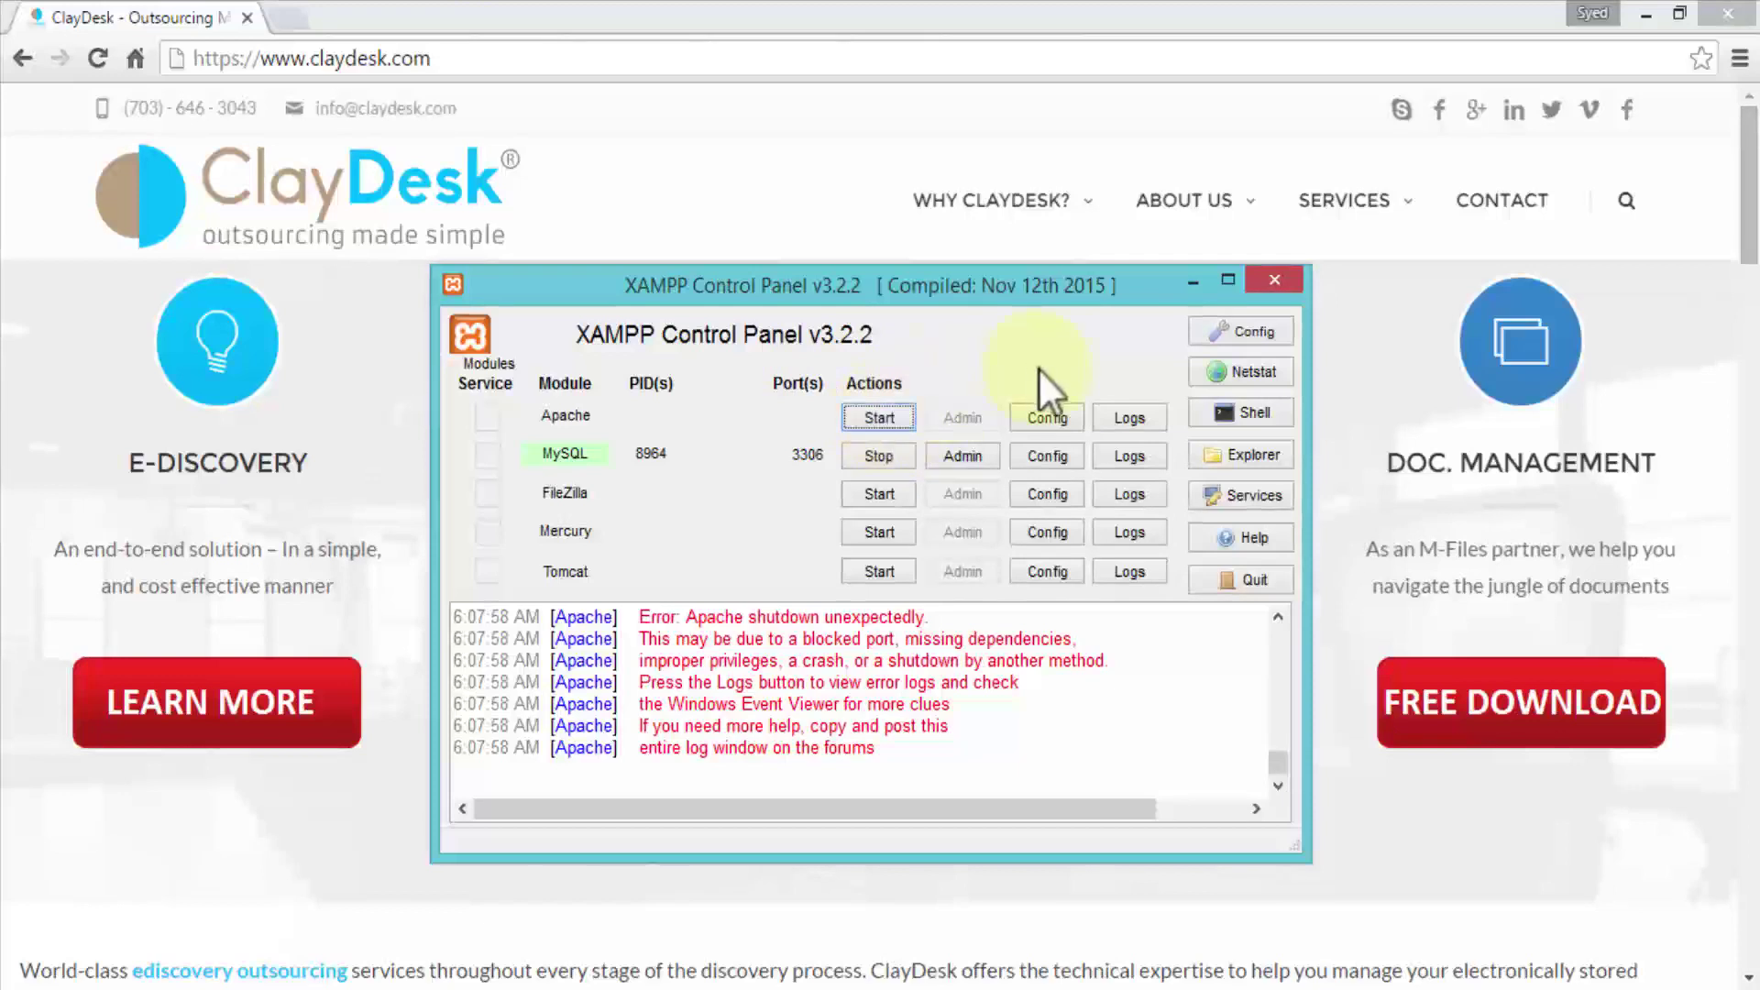
{"action": "left_click", "coordinate": [1071, 421]}
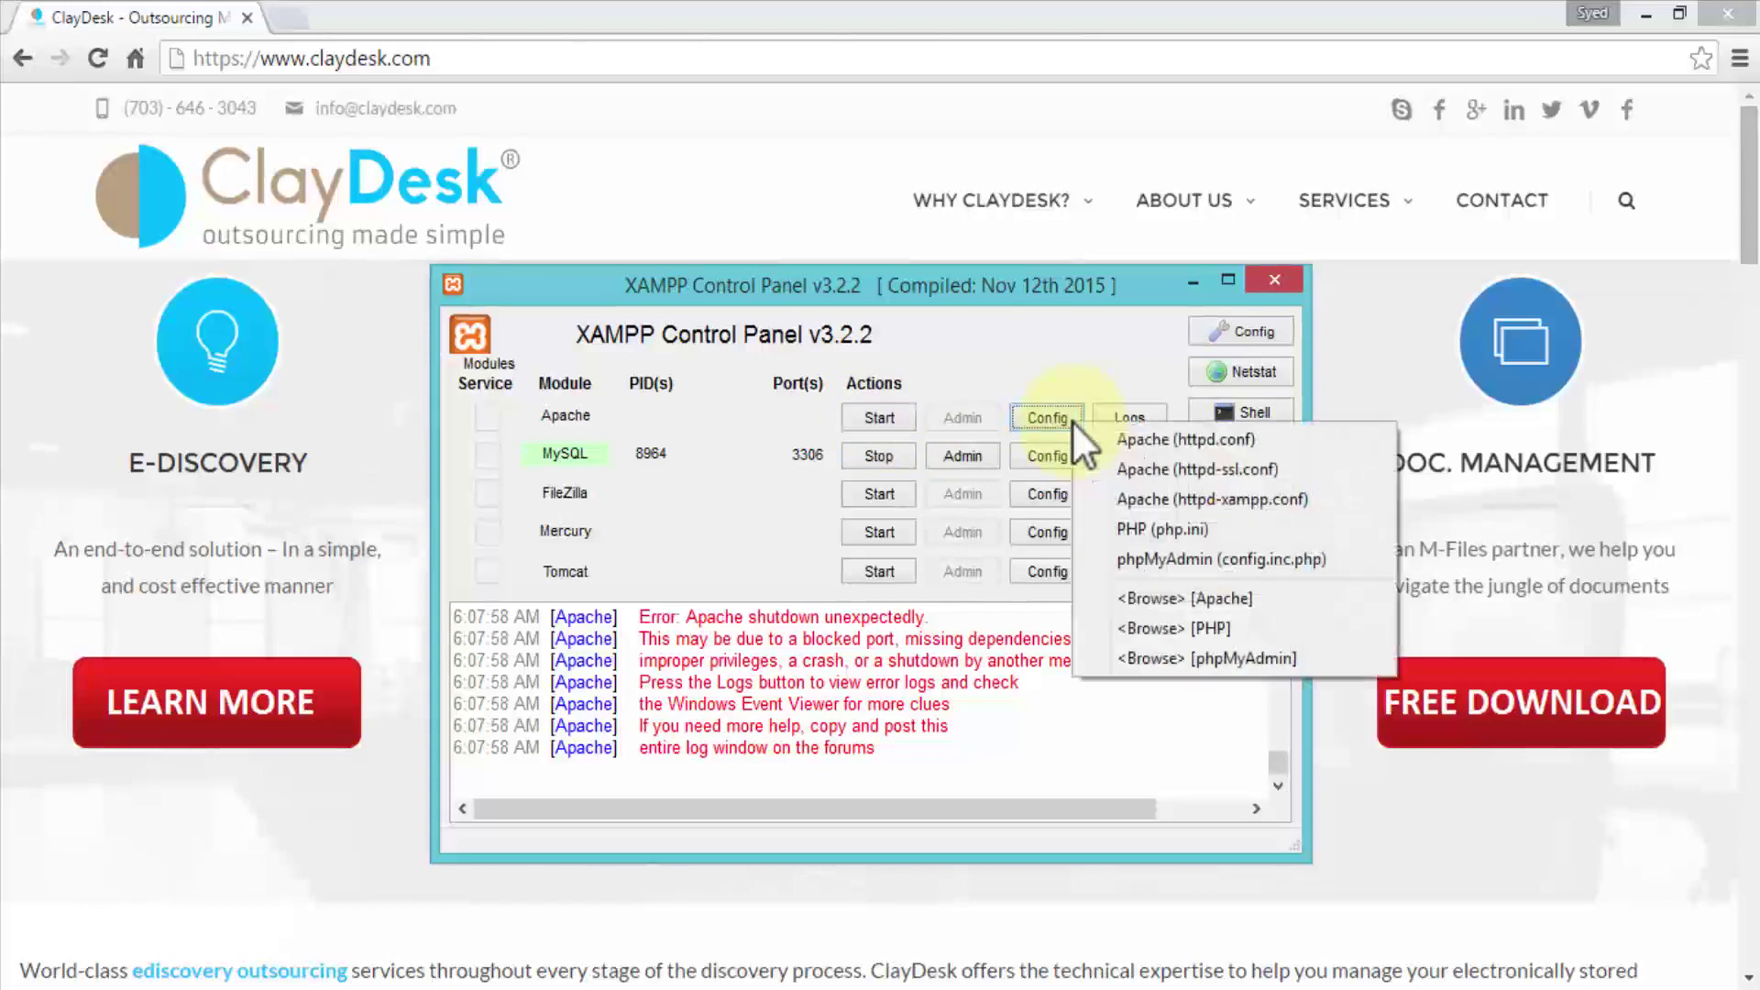
{"action": "left_click", "coordinate": [1322, 439]}
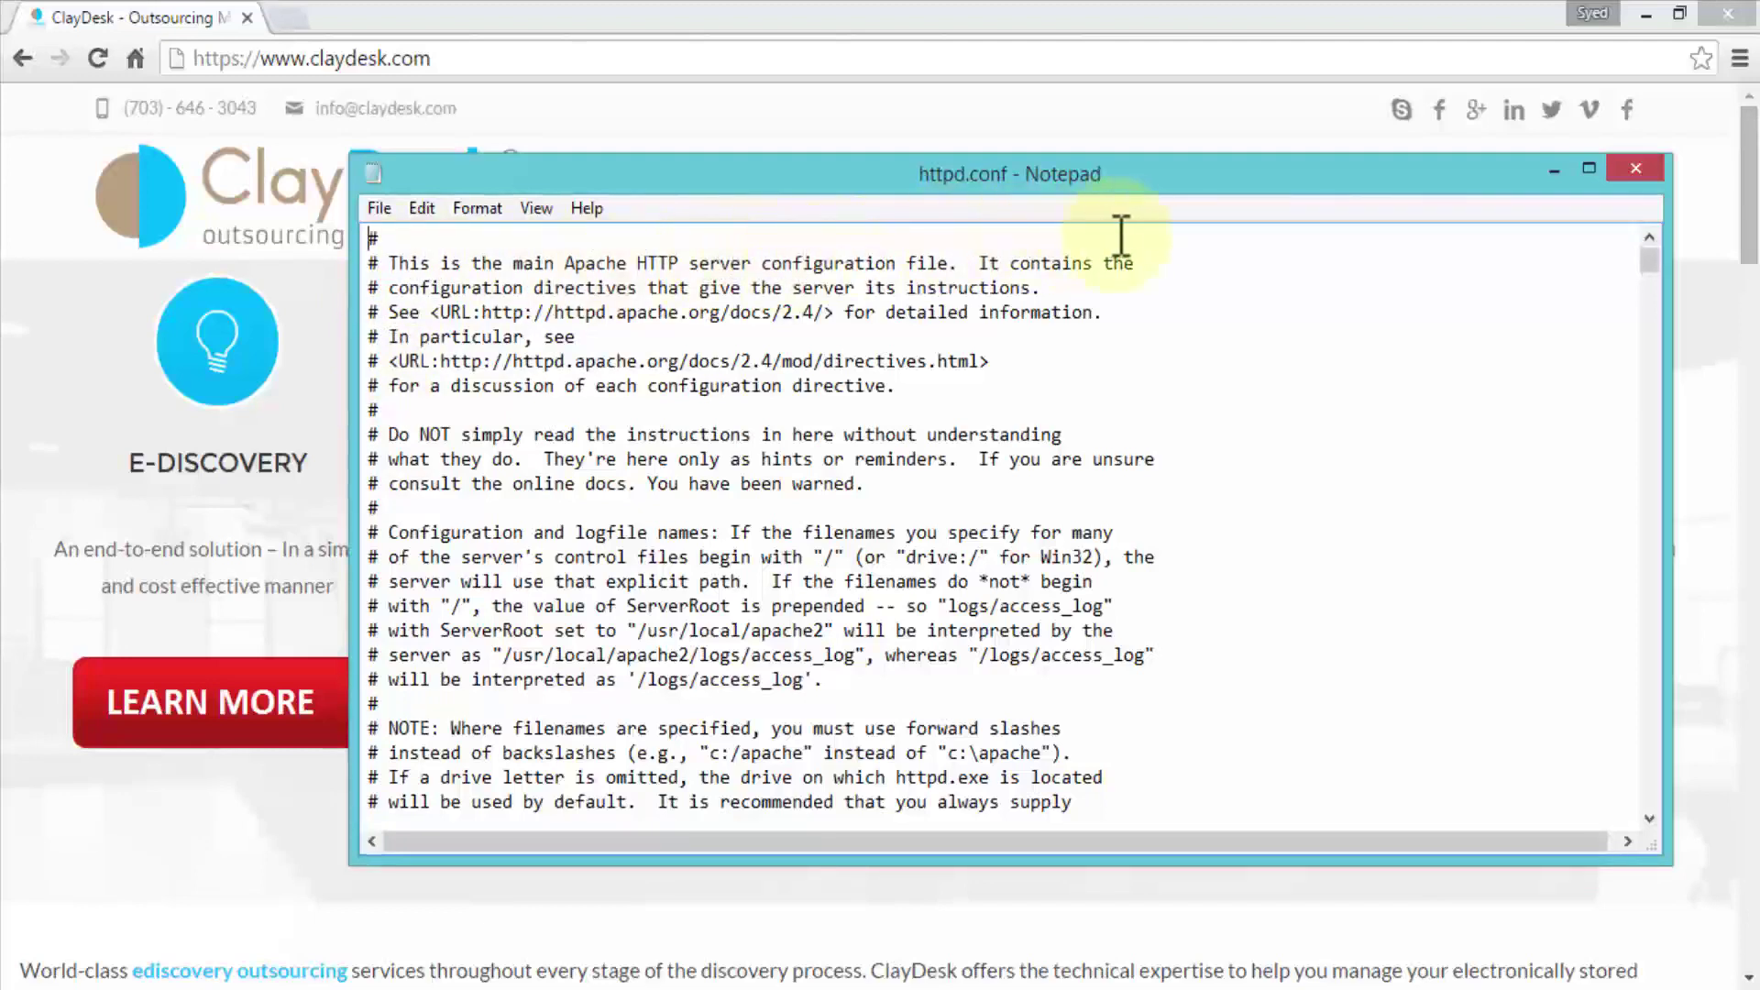
{"action": "left_click", "coordinate": [965, 265]}
{"action": "left_click_drag", "start_coordinate": [965, 265], "coordinate": [384, 265]}
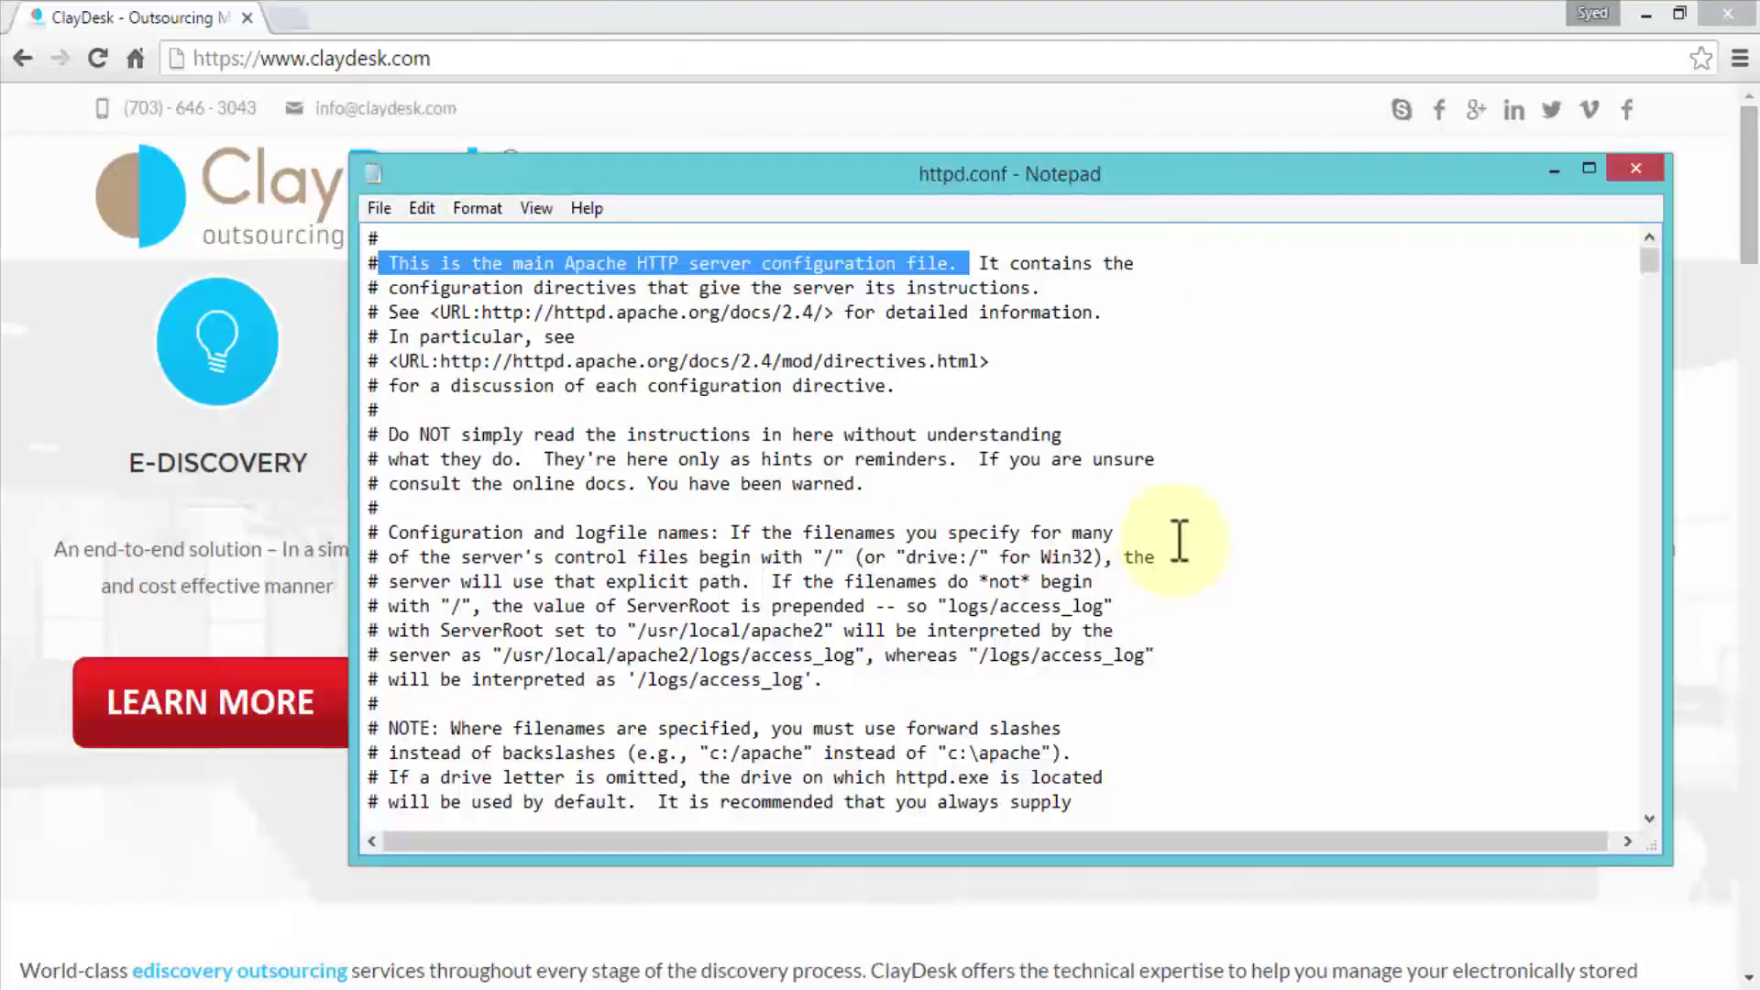
Set the active Listen directive in httpd.conf to port 8015
{"action": "scroll", "coordinate": [1180, 541], "scroll_direction": "down", "scroll_amount": 3}
{"action": "scroll", "coordinate": [1173, 541], "scroll_direction": "down", "scroll_amount": 9}
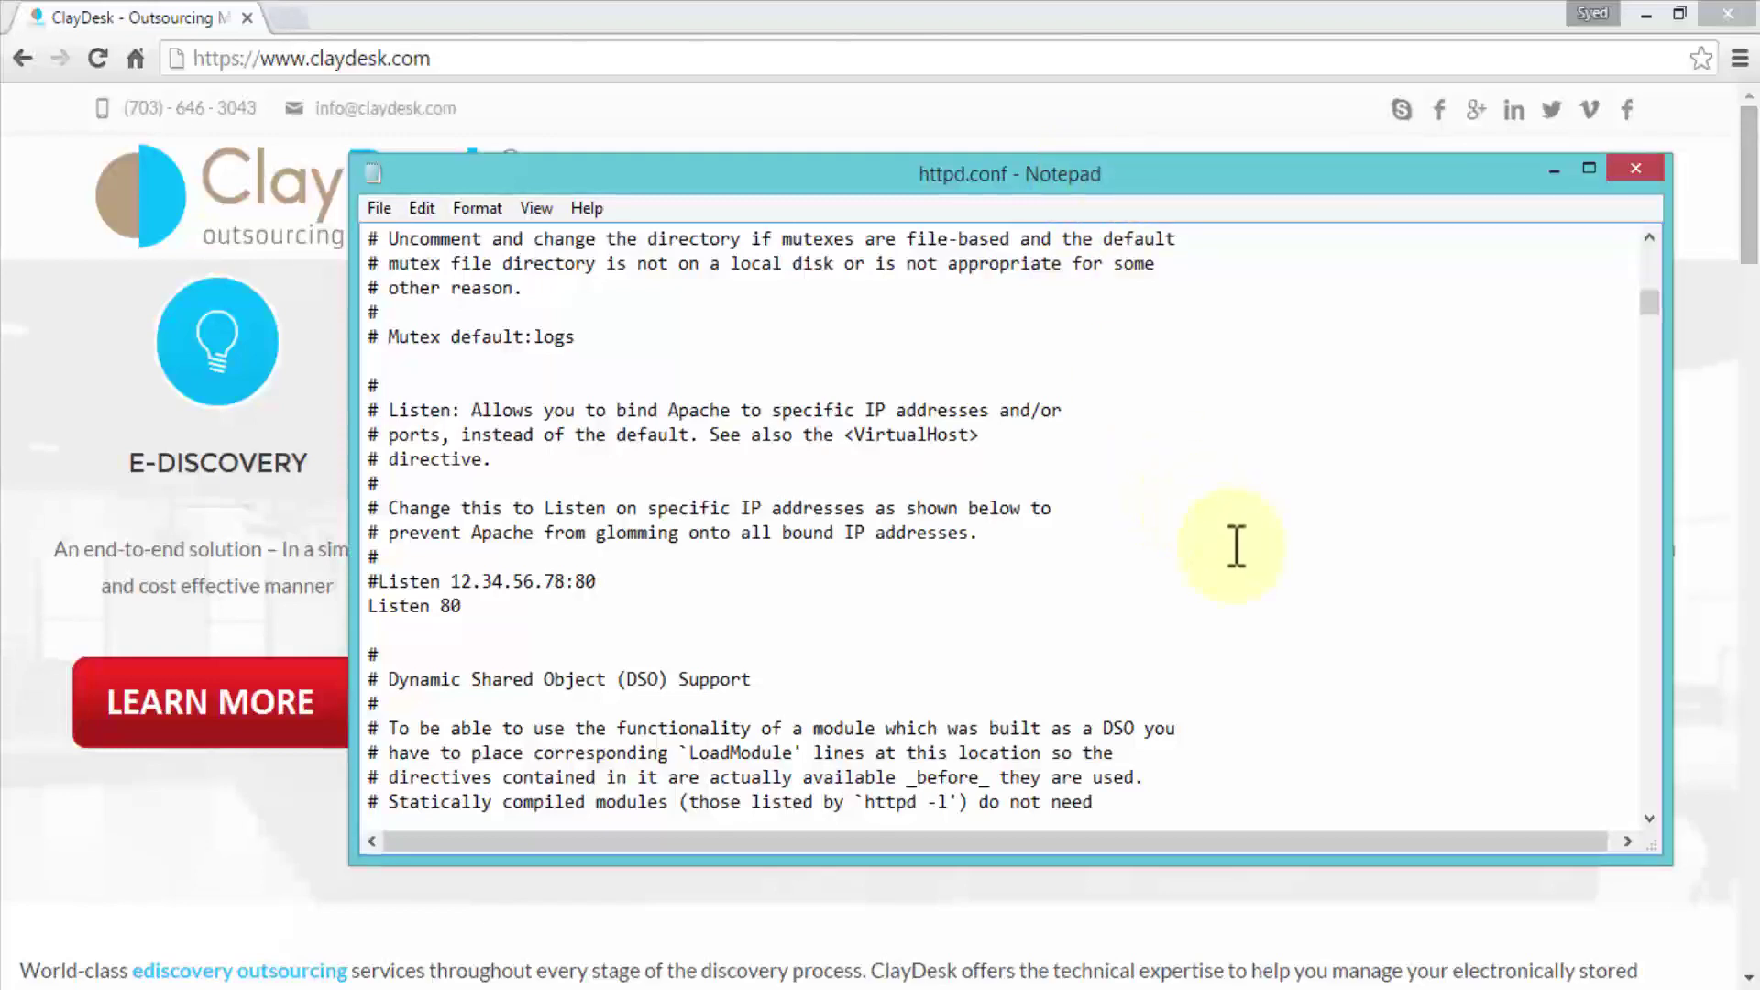
{"action": "left_click_drag", "start_coordinate": [369, 606], "coordinate": [489, 614]}
{"action": "left_click", "coordinate": [489, 612]}
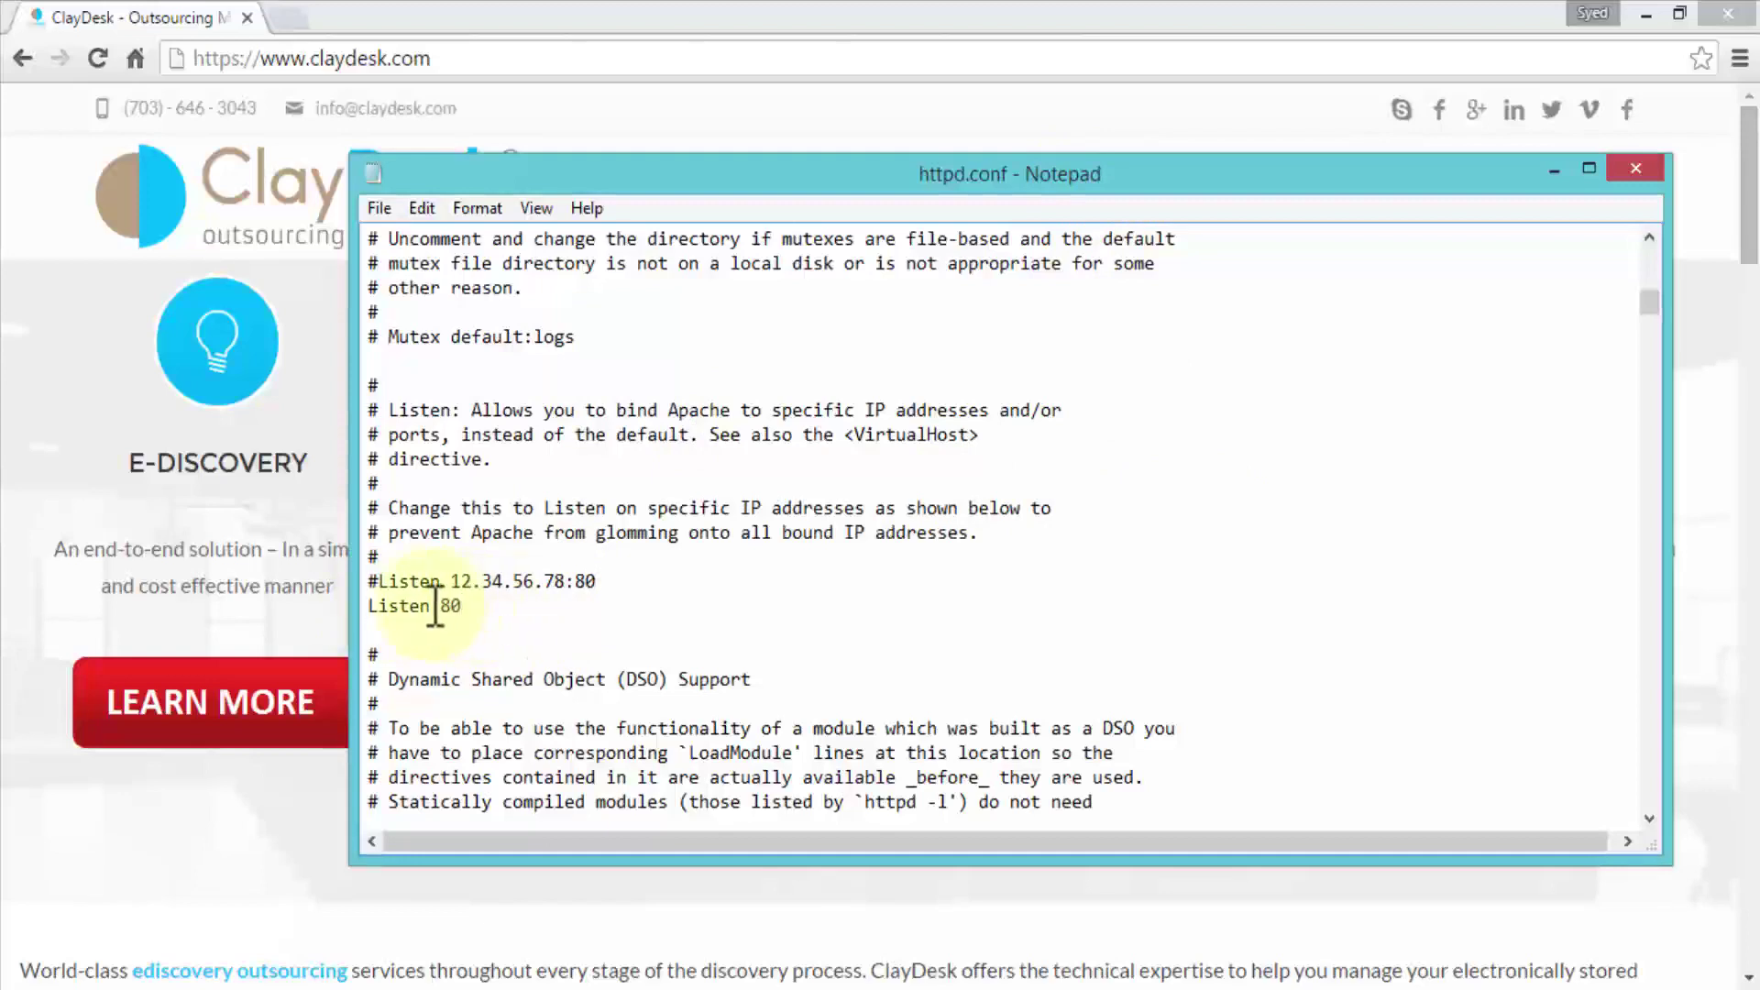
{"action": "left_click_drag", "start_coordinate": [442, 608], "coordinate": [474, 609]}
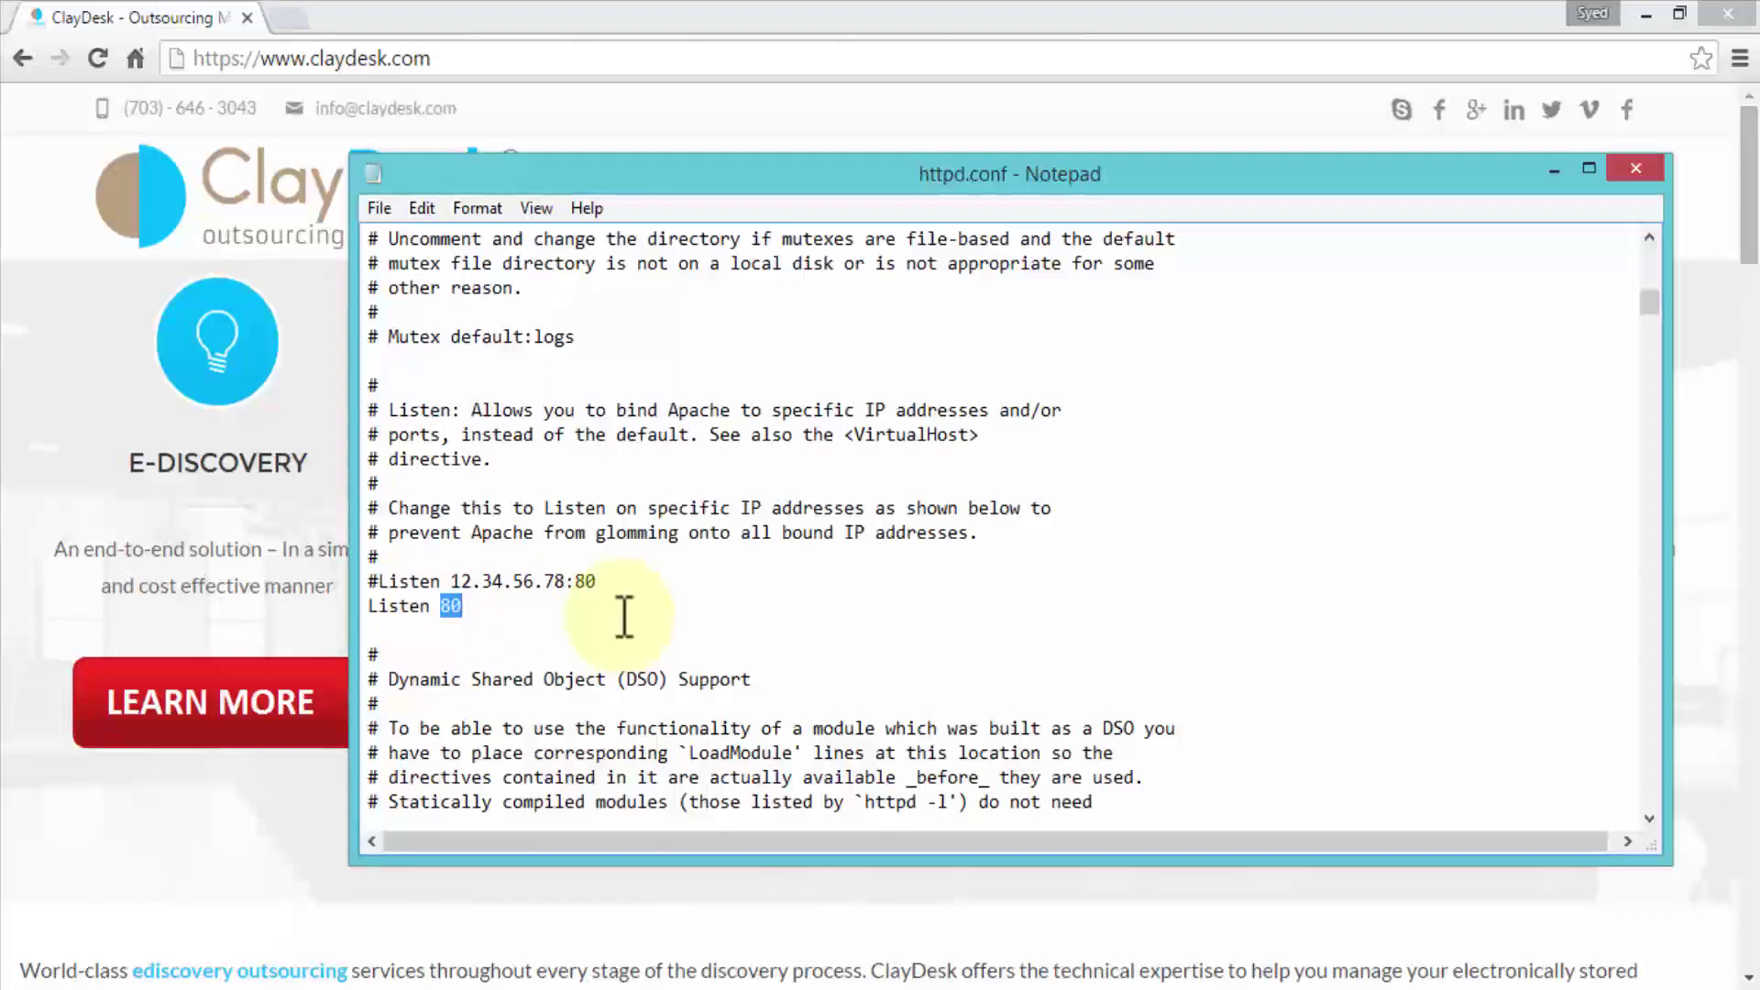
{"action": "left_click", "coordinate": [537, 613]}
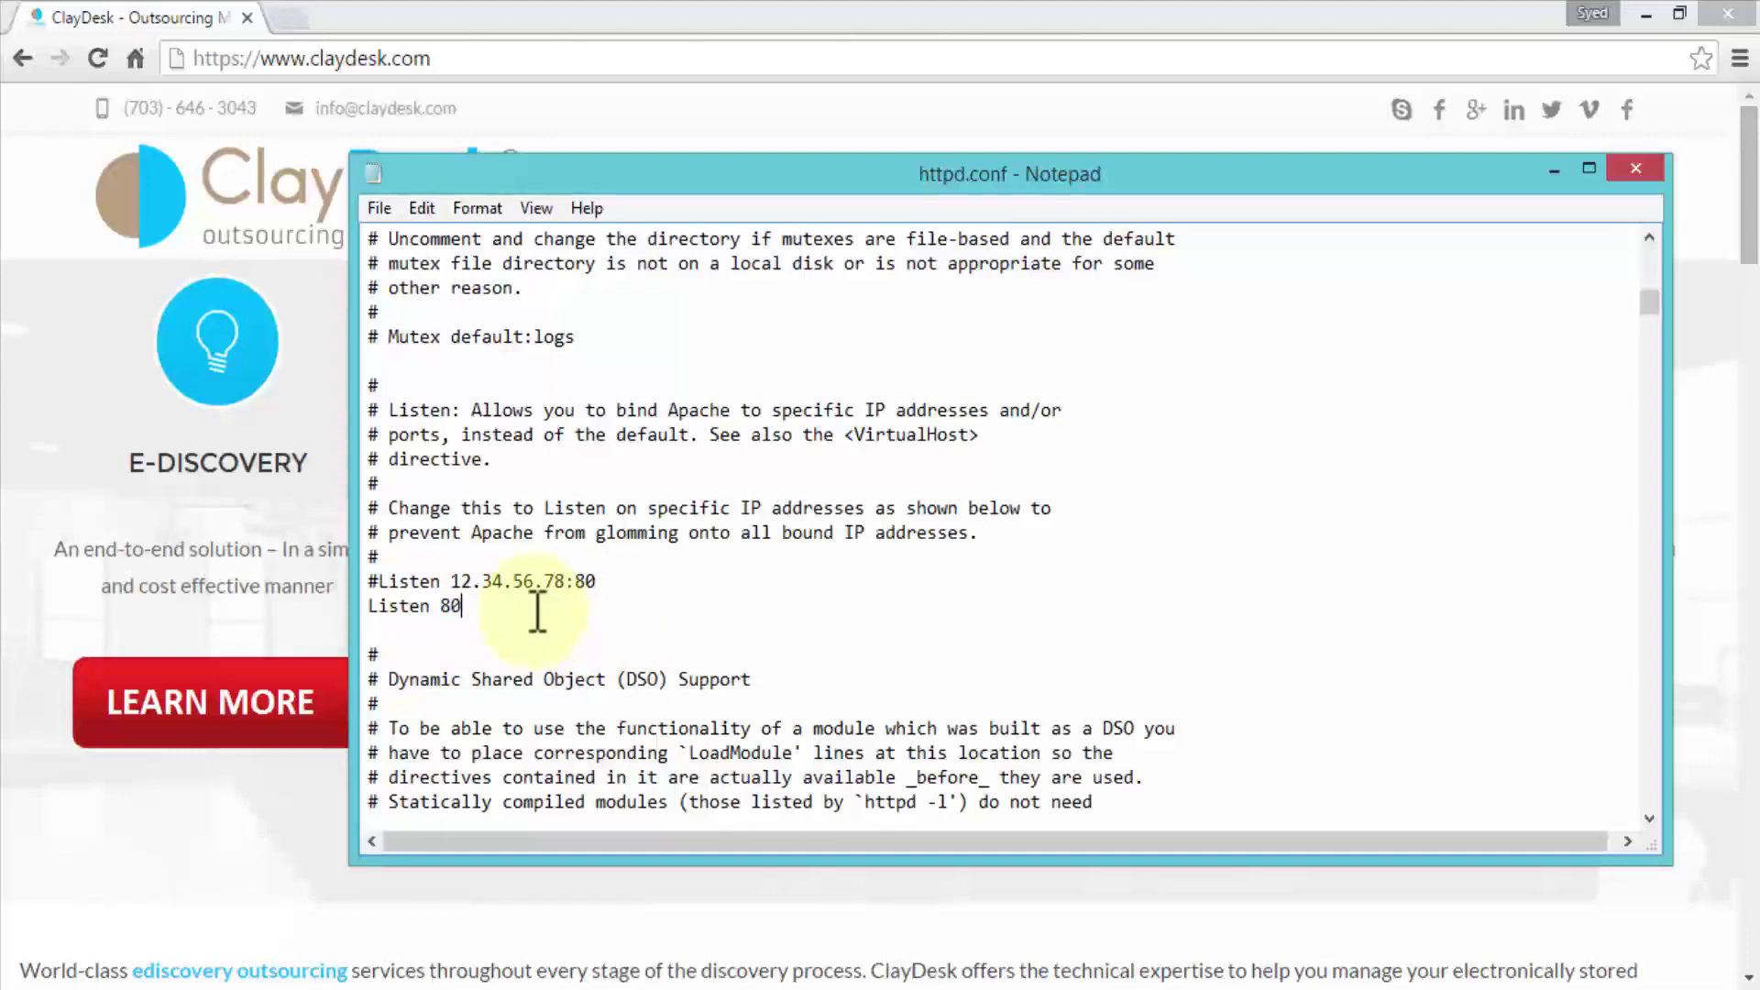
{"action": "type", "text": "15"}
{"action": "left_click_drag", "start_coordinate": [538, 612], "coordinate": [385, 607]}
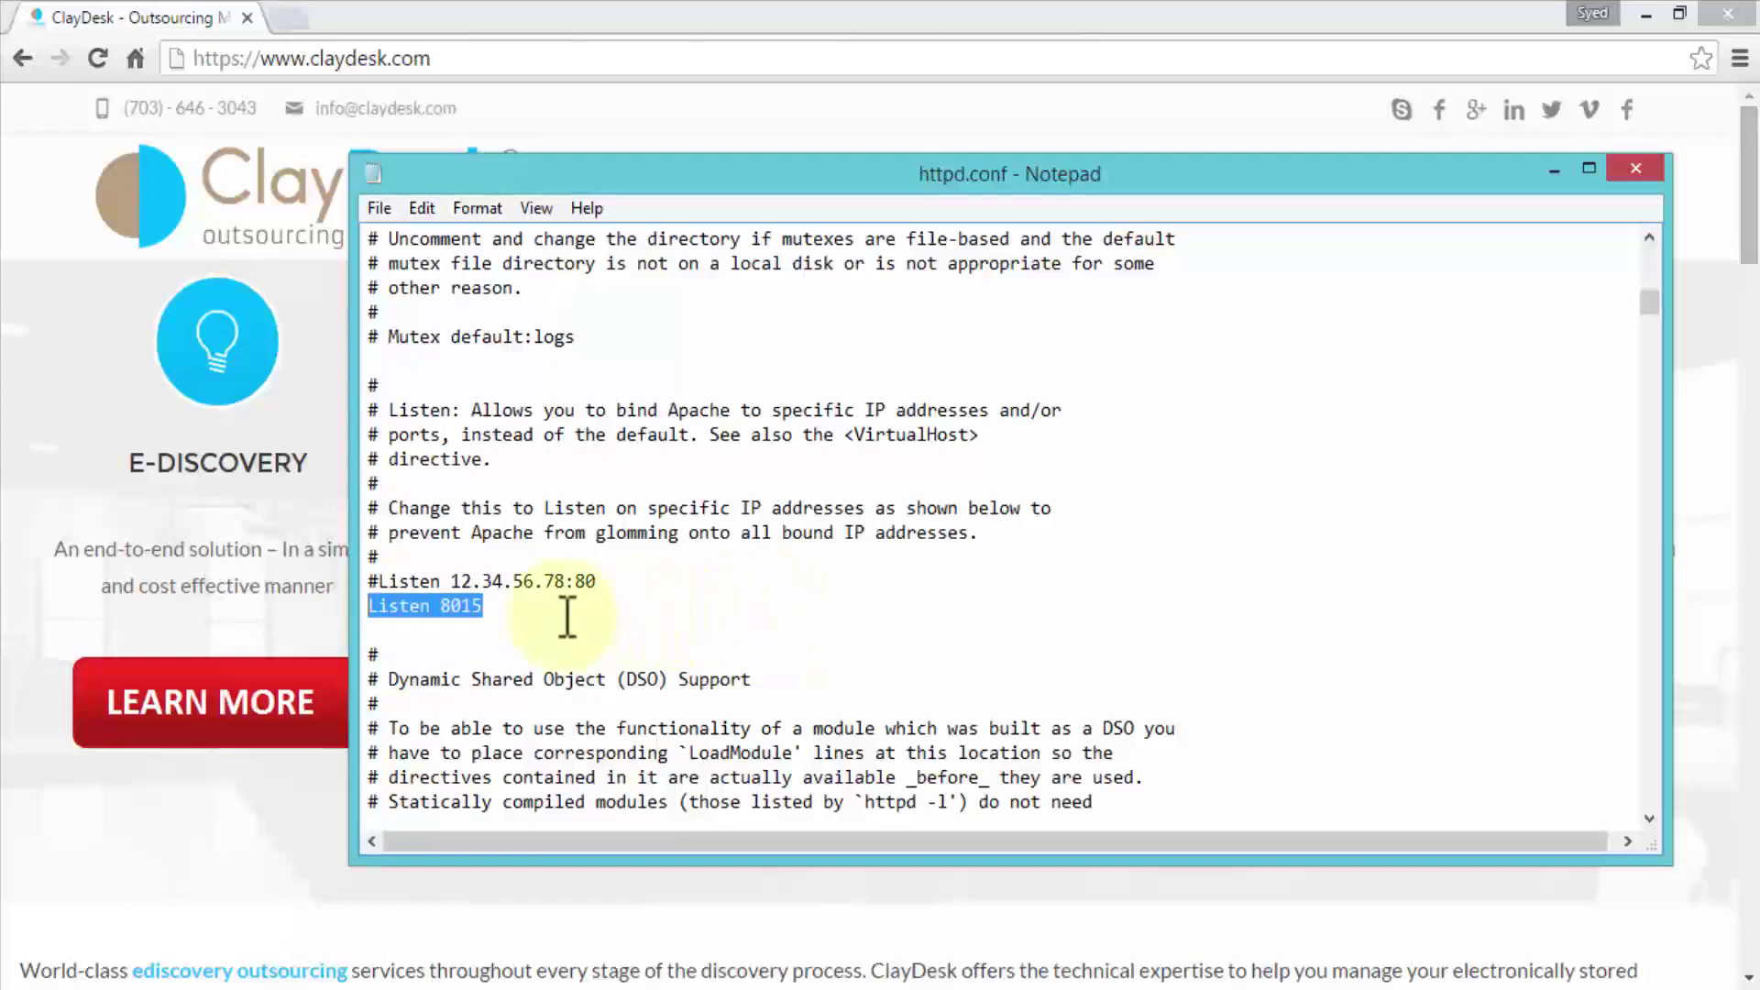
{"action": "left_click", "coordinate": [532, 610]}
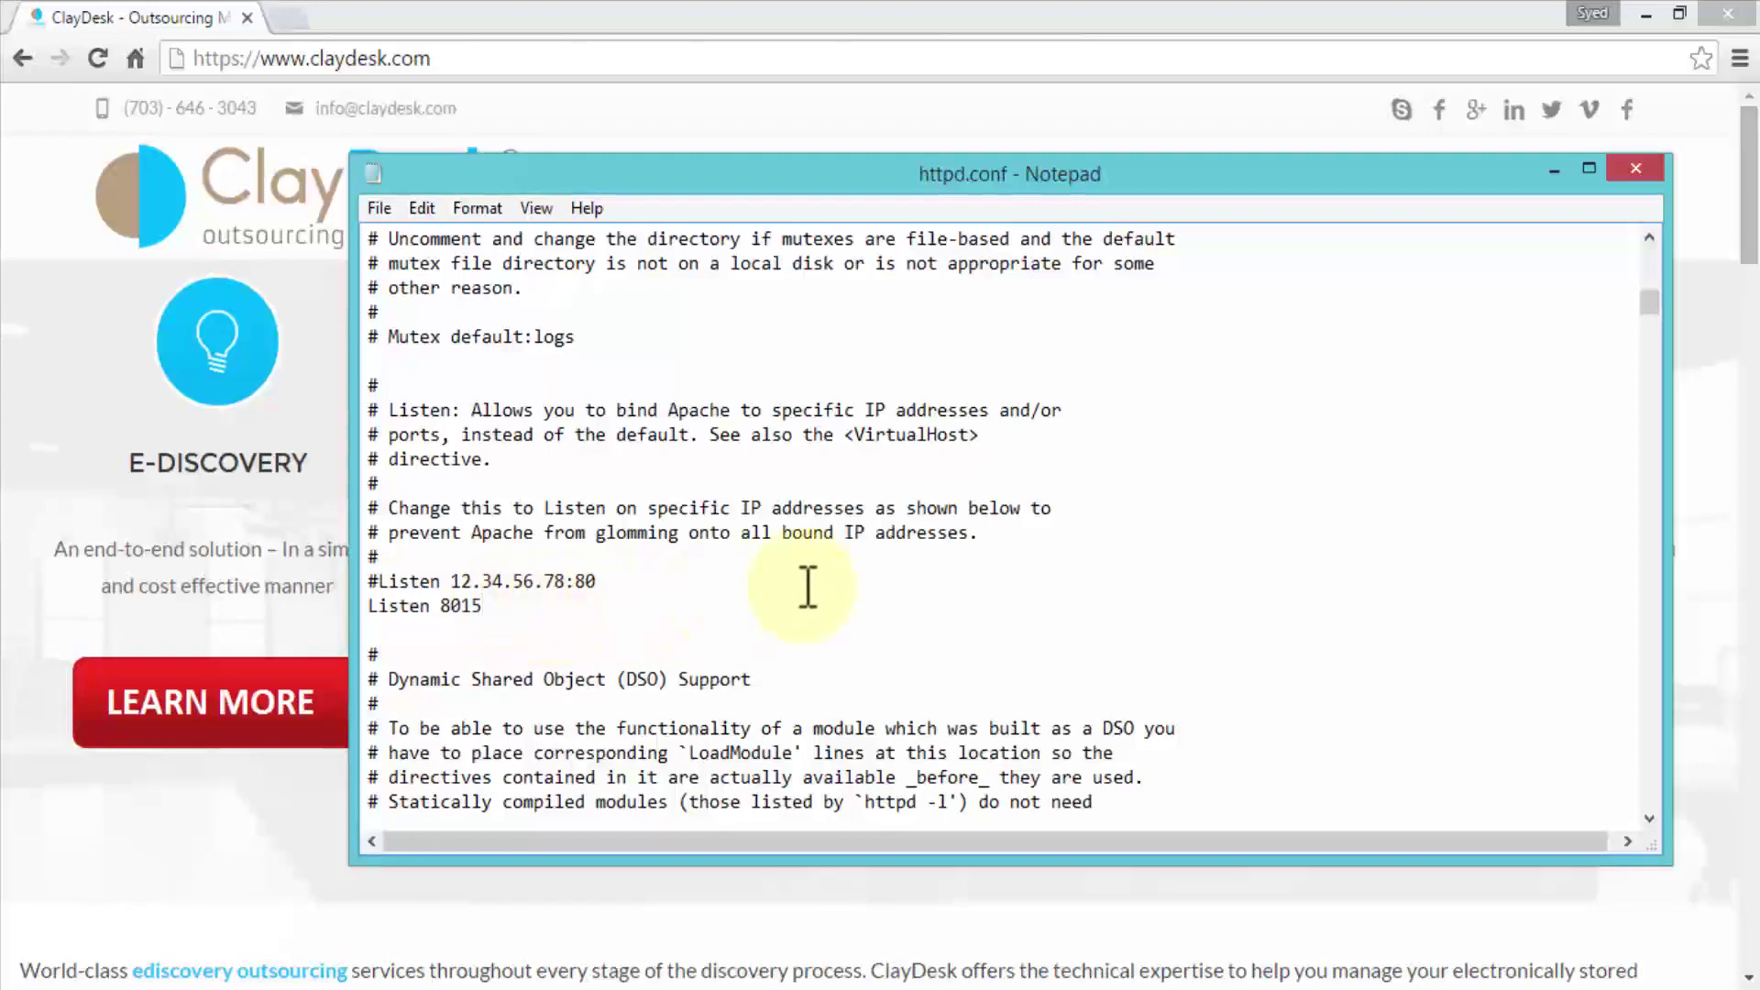
Set the ServerName directive in httpd.conf to localhost:805, then close the file and save the changes
{"action": "scroll", "coordinate": [807, 587], "scroll_direction": "down", "scroll_amount": 6}
{"action": "scroll", "coordinate": [1056, 587], "scroll_direction": "down", "scroll_amount": 13}
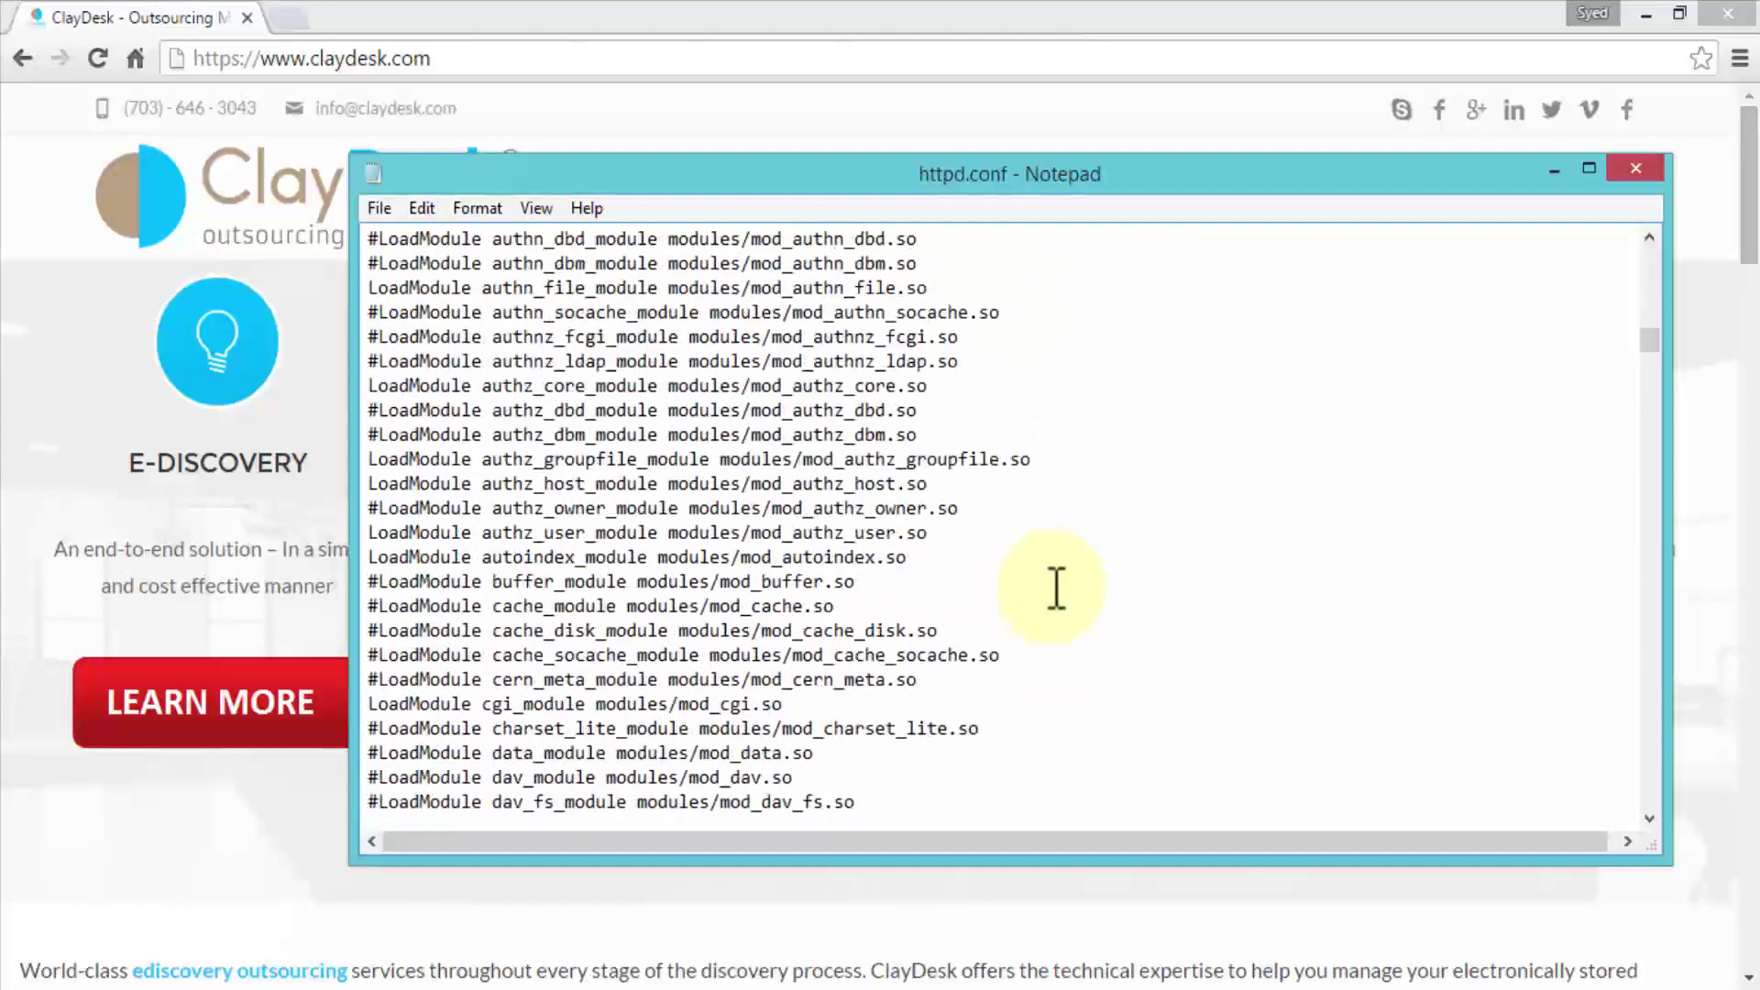
{"action": "scroll", "coordinate": [1058, 594], "scroll_direction": "down", "scroll_amount": 19}
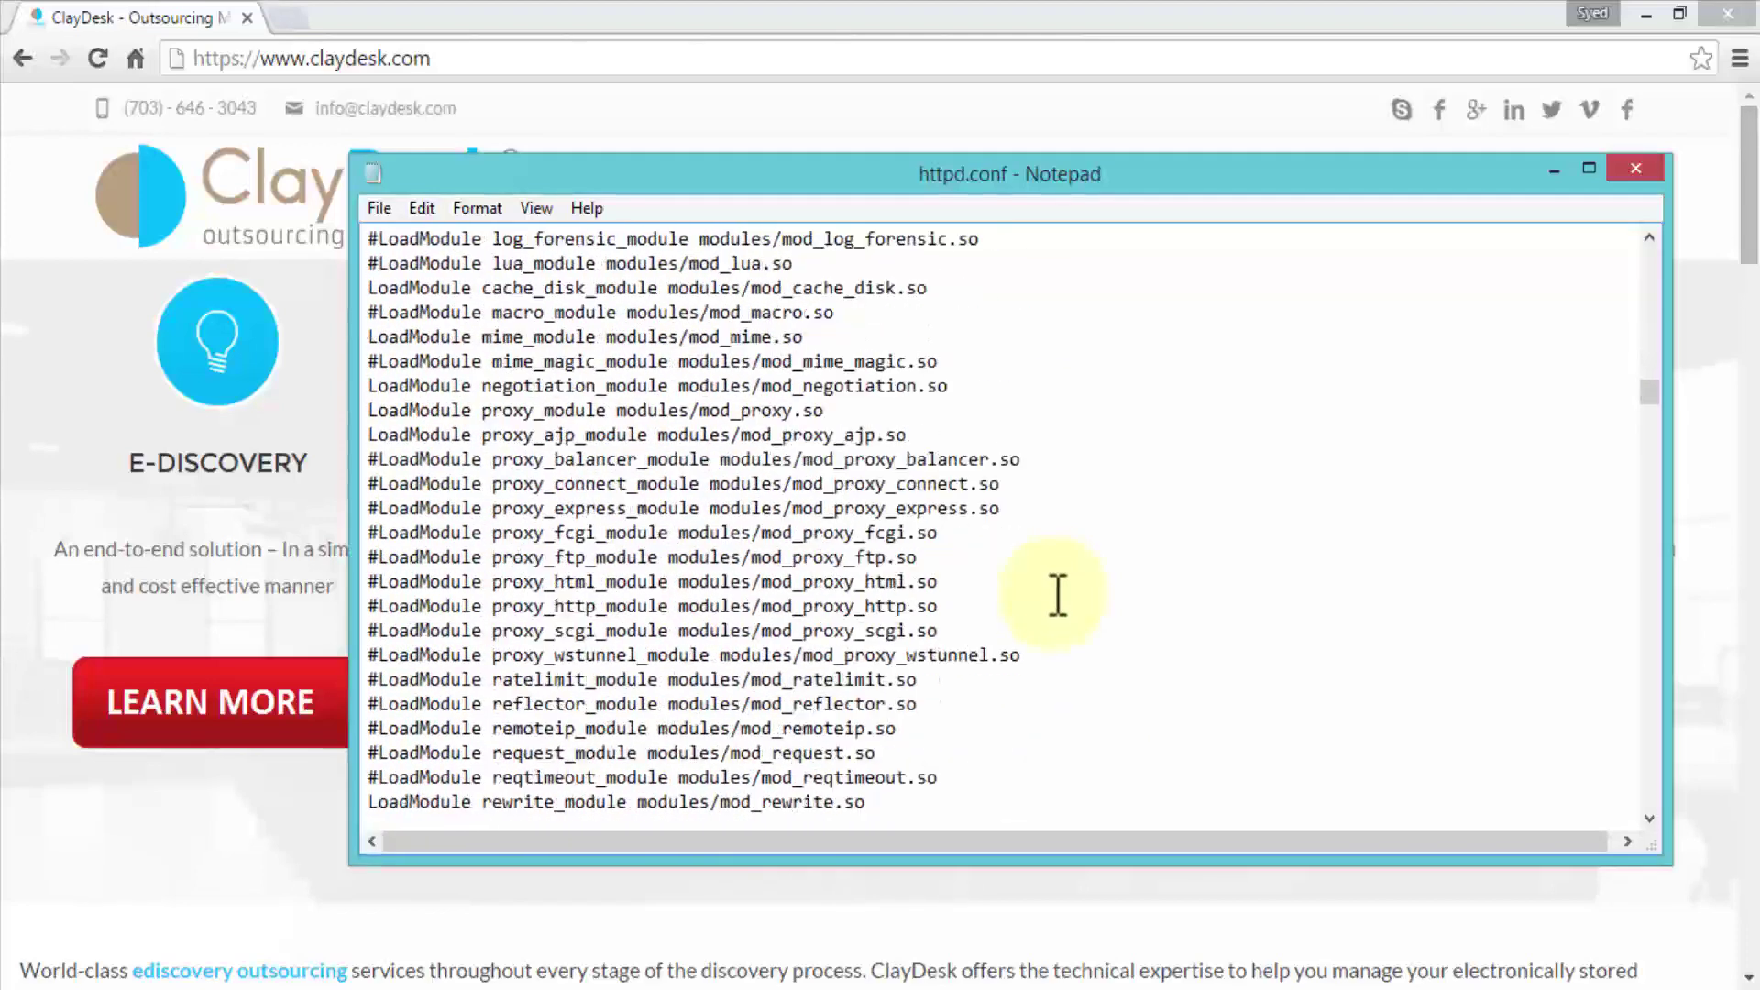
{"action": "scroll", "coordinate": [1058, 594], "scroll_direction": "down", "scroll_amount": 10}
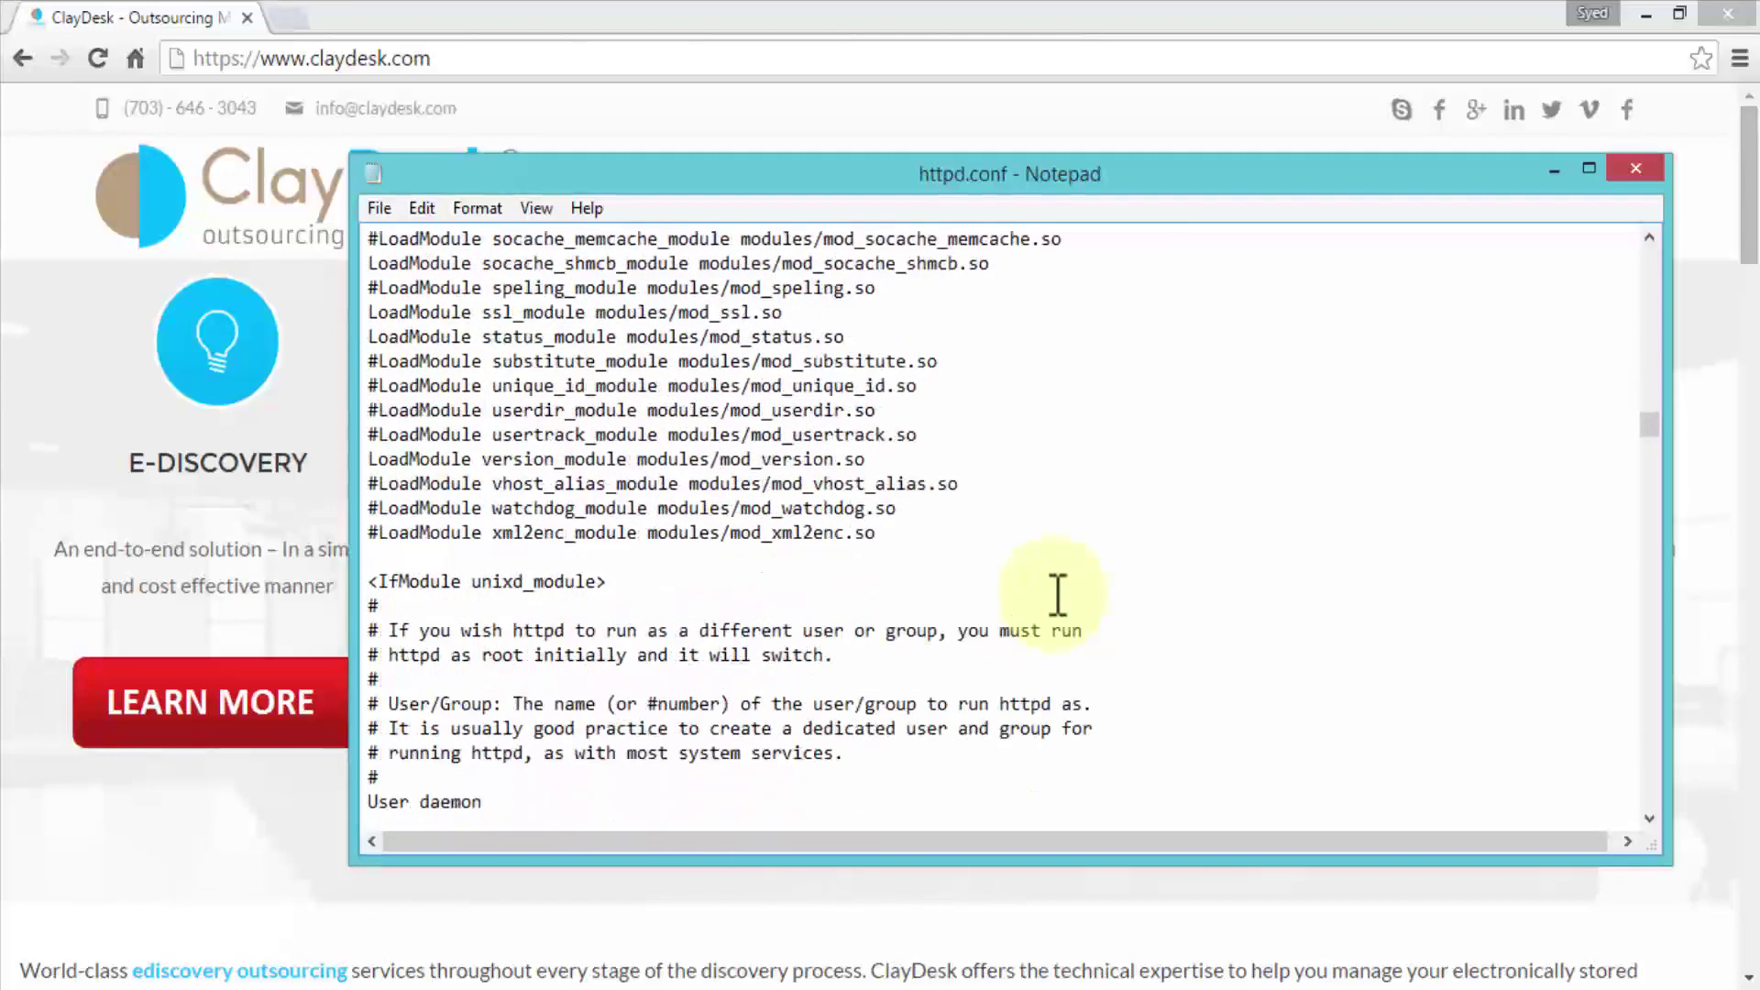
{"action": "scroll", "coordinate": [1058, 596], "scroll_direction": "down", "scroll_amount": 4}
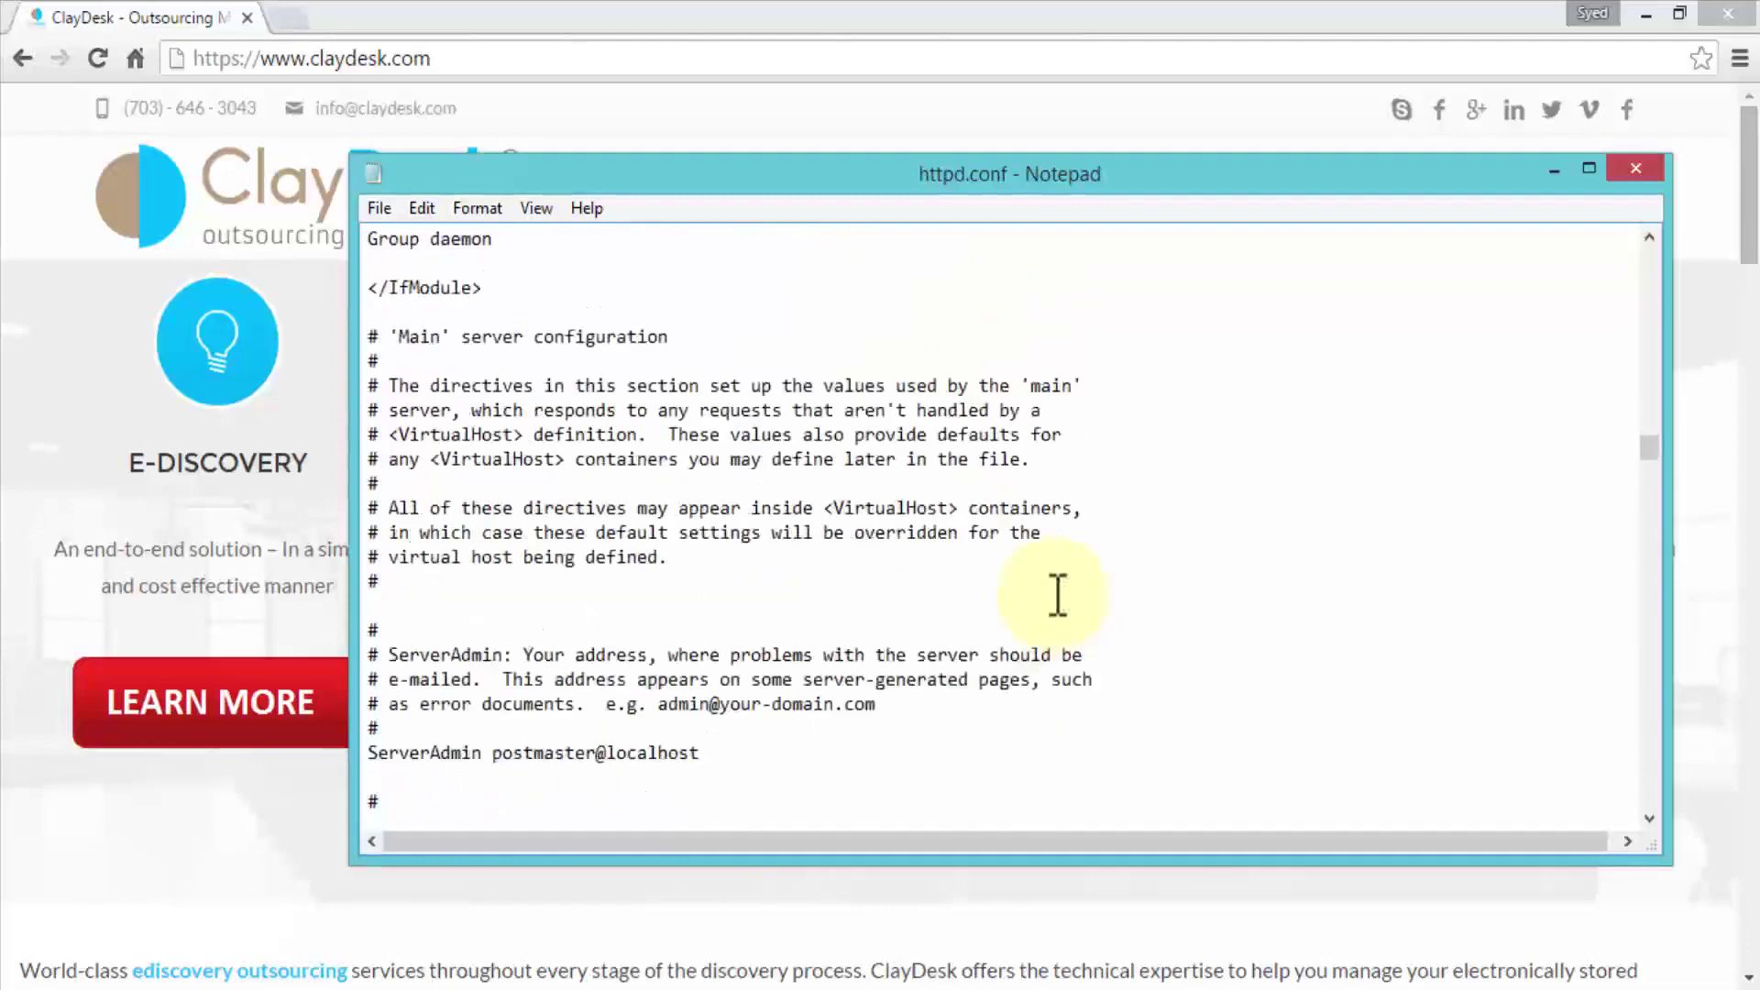
{"action": "scroll", "coordinate": [1058, 594], "scroll_direction": "down", "scroll_amount": 3}
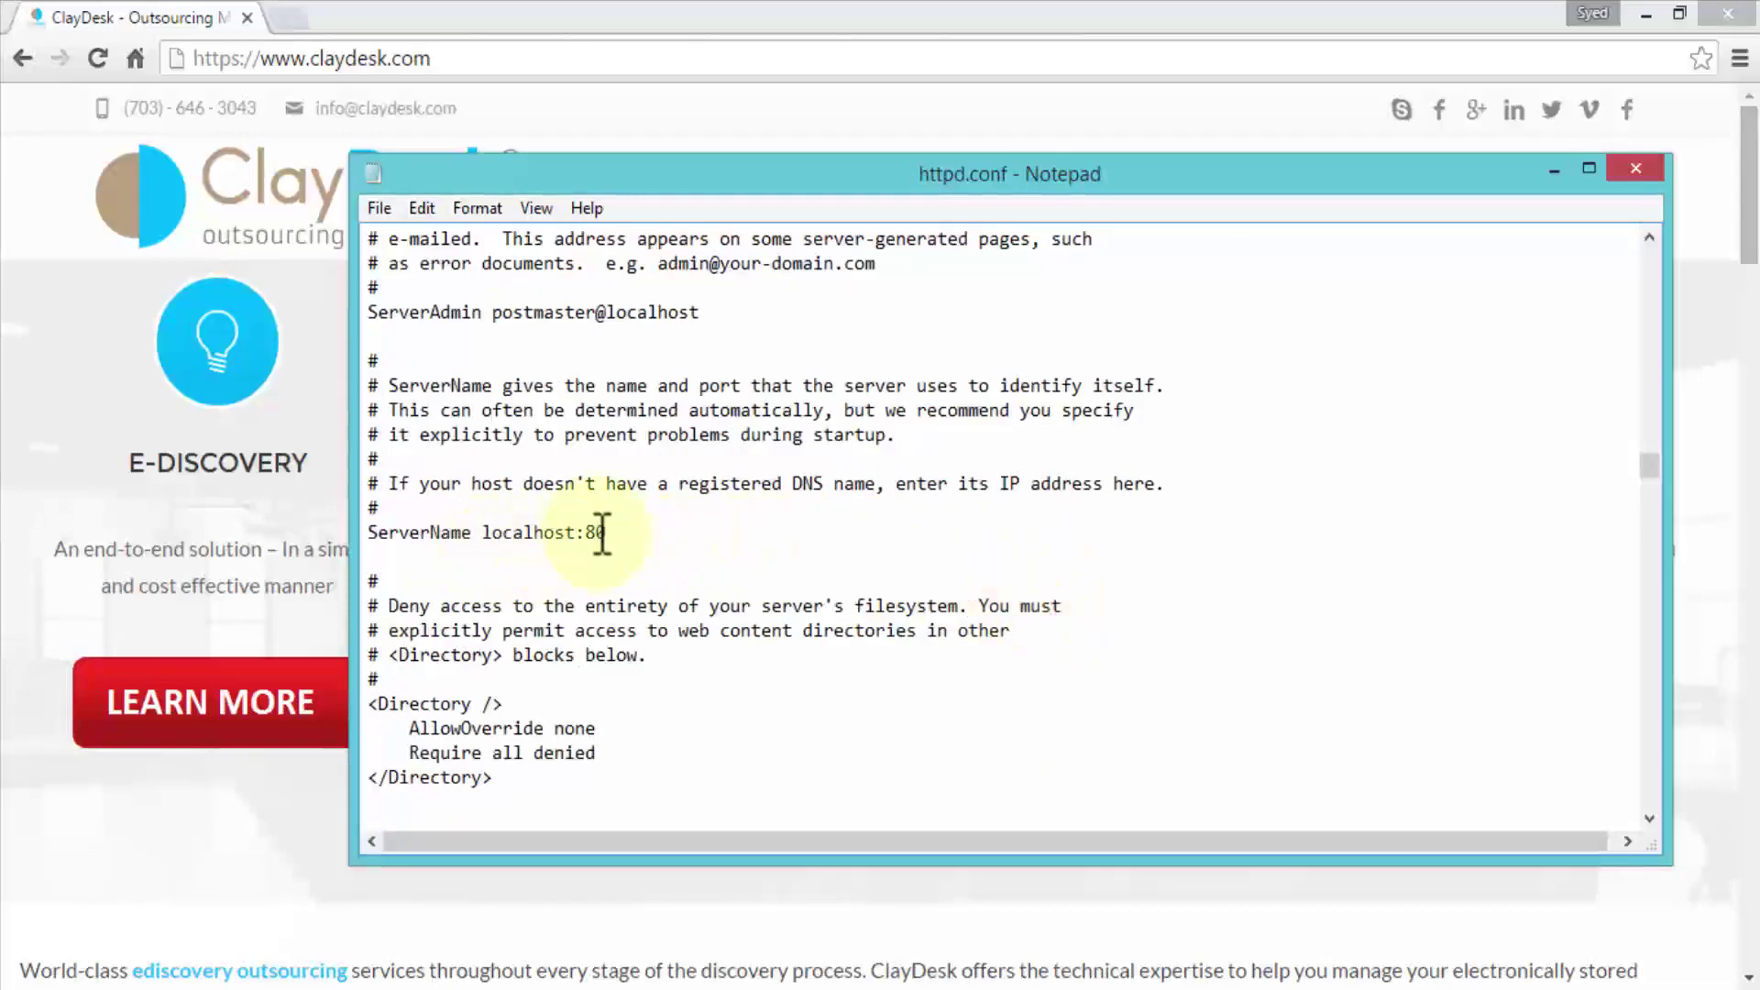
{"action": "left_click_drag", "start_coordinate": [623, 532], "coordinate": [366, 531]}
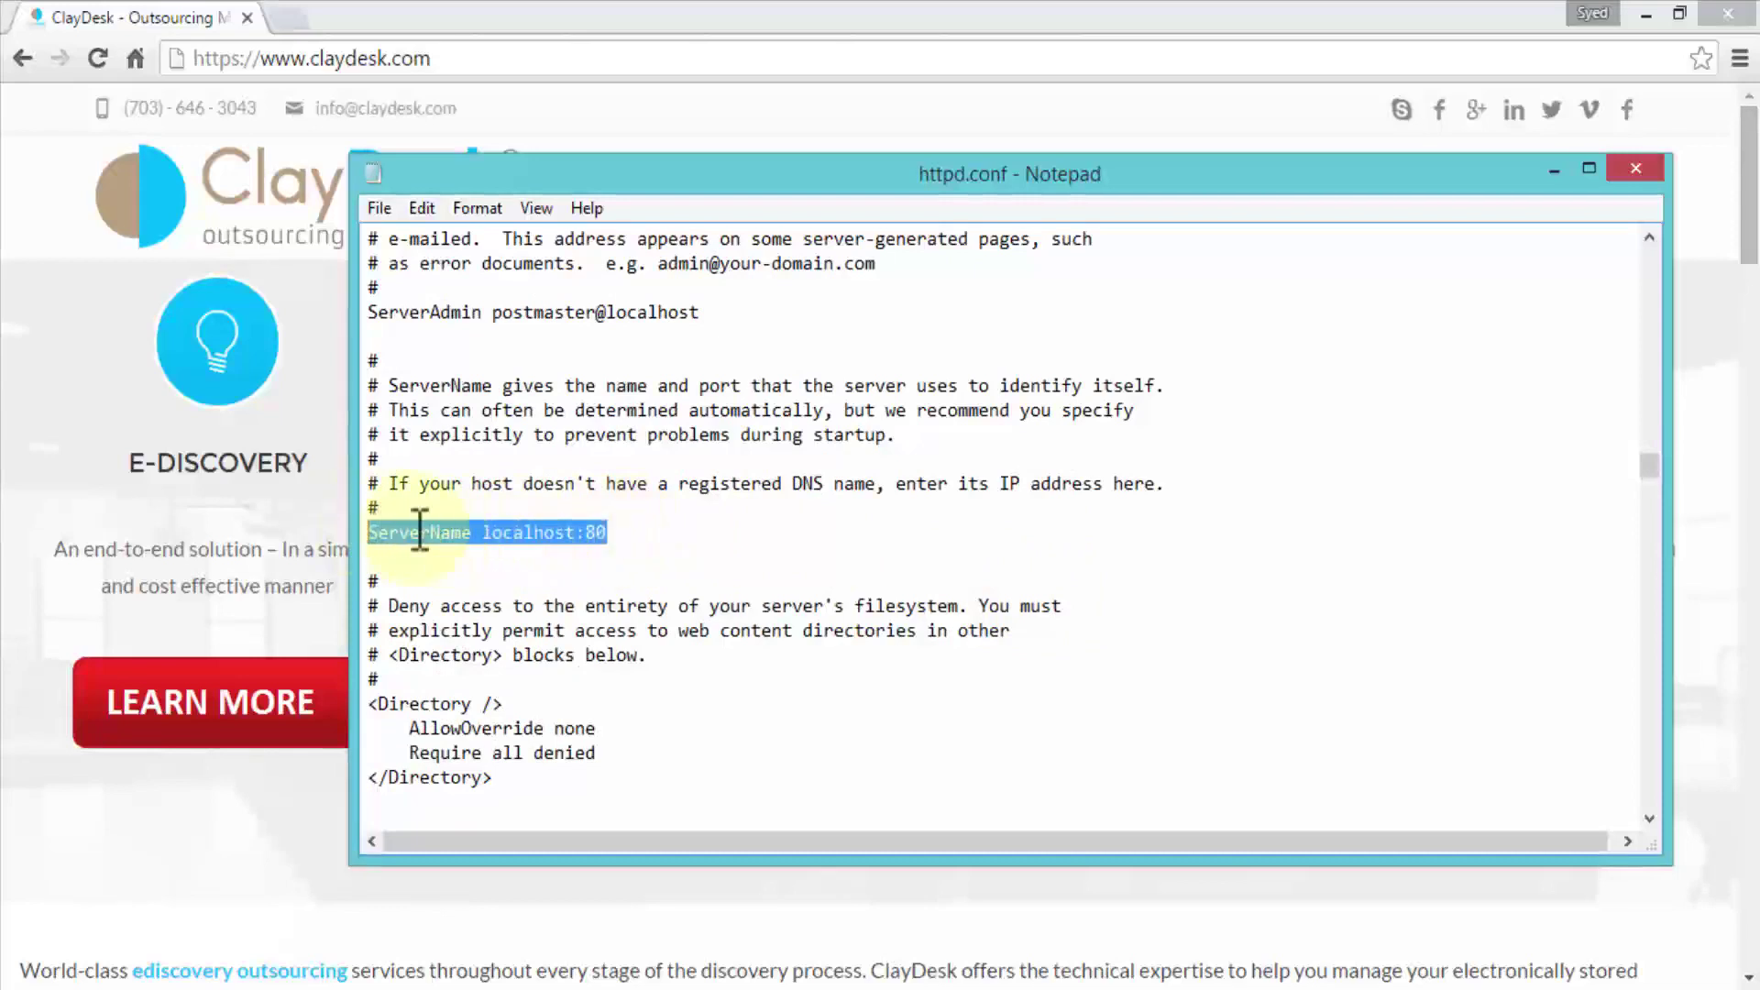
{"action": "left_click", "coordinate": [651, 530]}
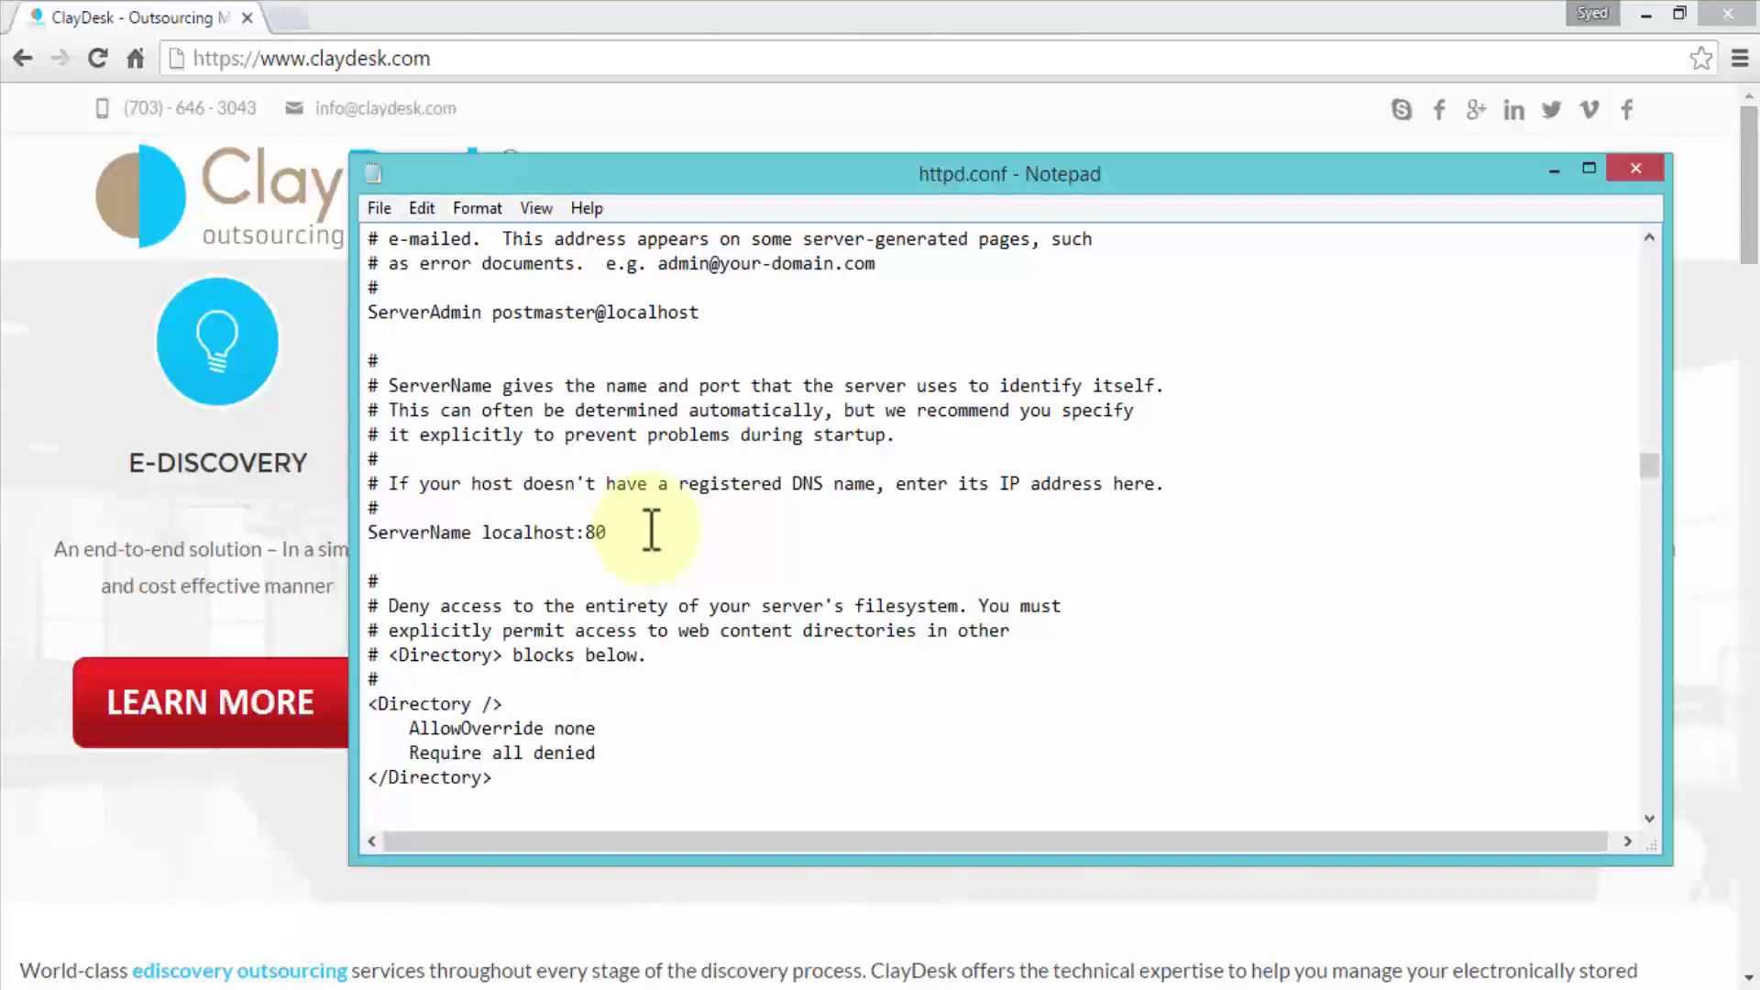
{"action": "type", "text": "5"}
{"action": "left_click", "coordinate": [1634, 170]}
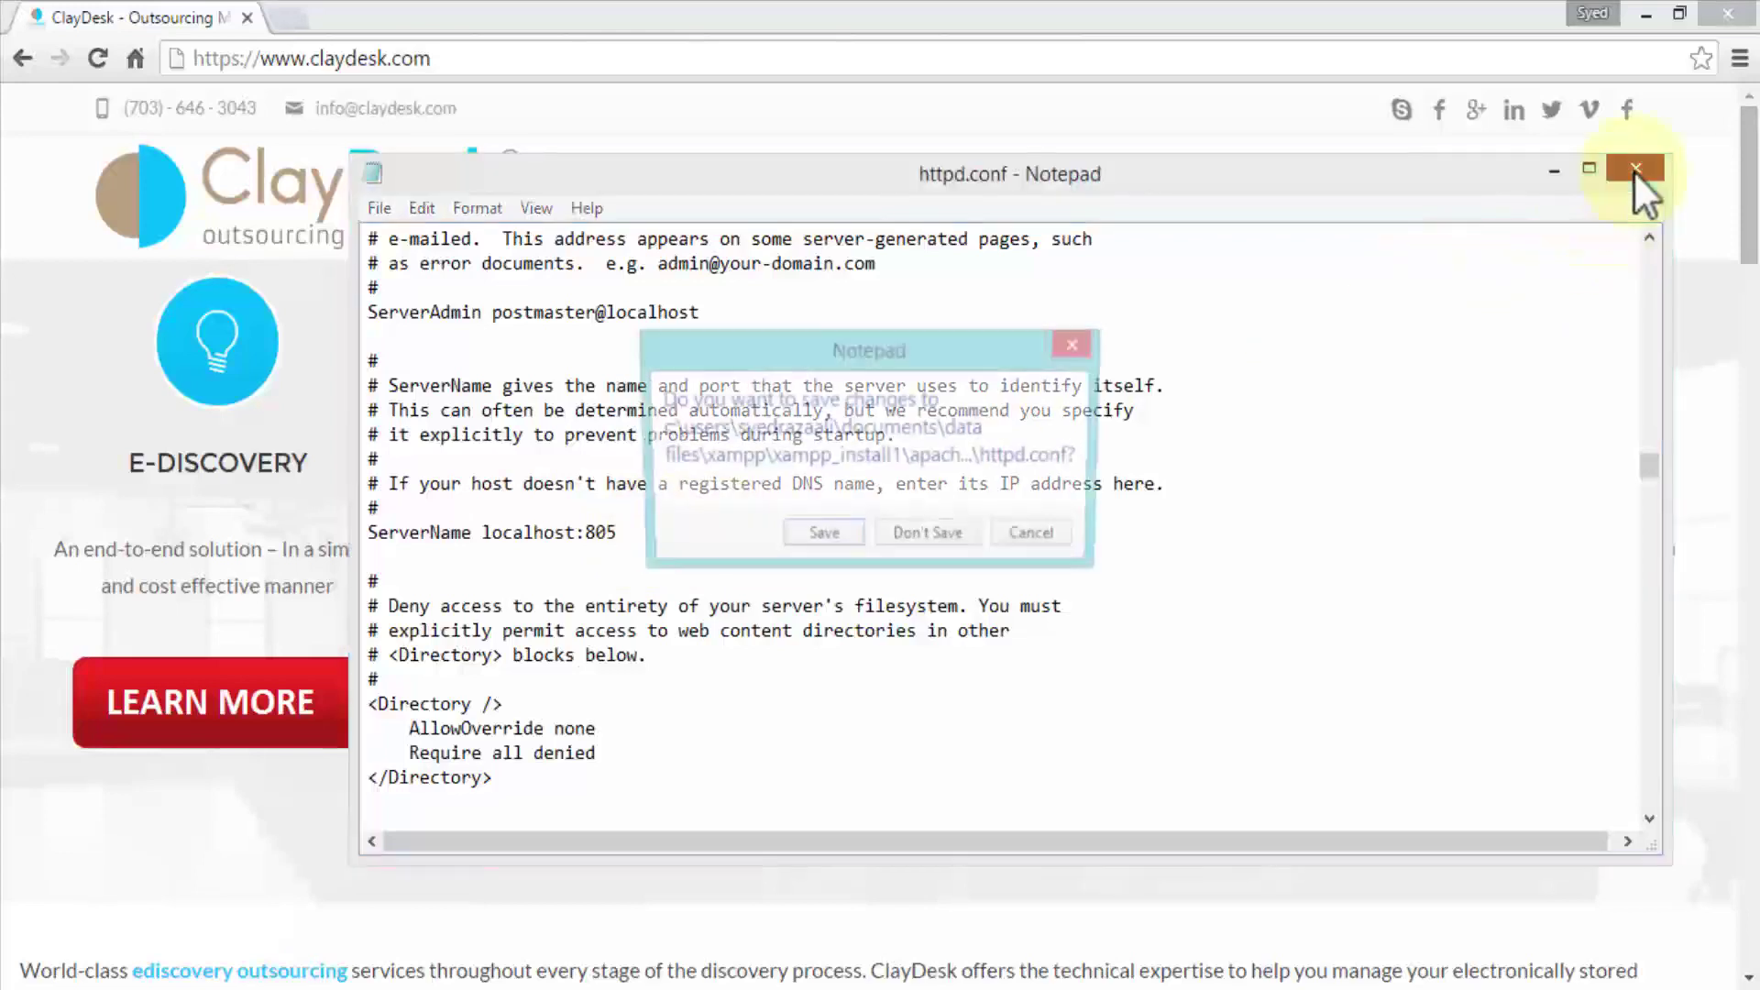
{"action": "left_click", "coordinate": [819, 540]}
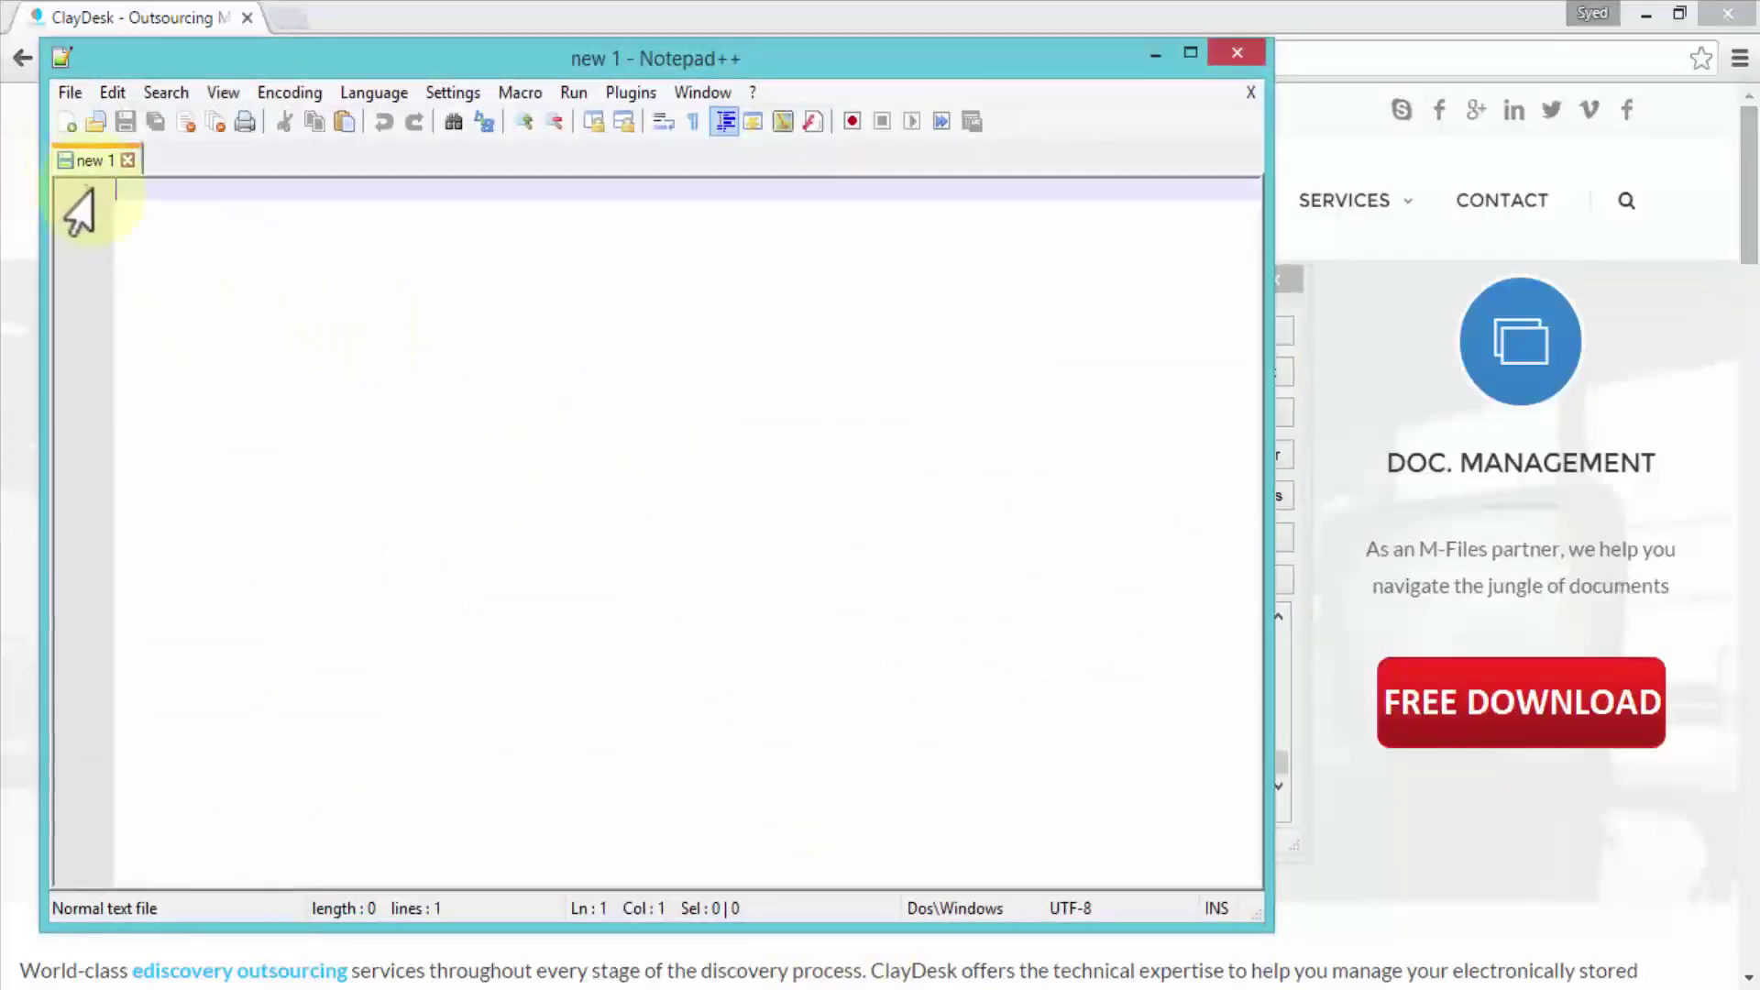
Switch to Notepad++, open all recent files, and close the editor
{"action": "left_click", "coordinate": [71, 88]}
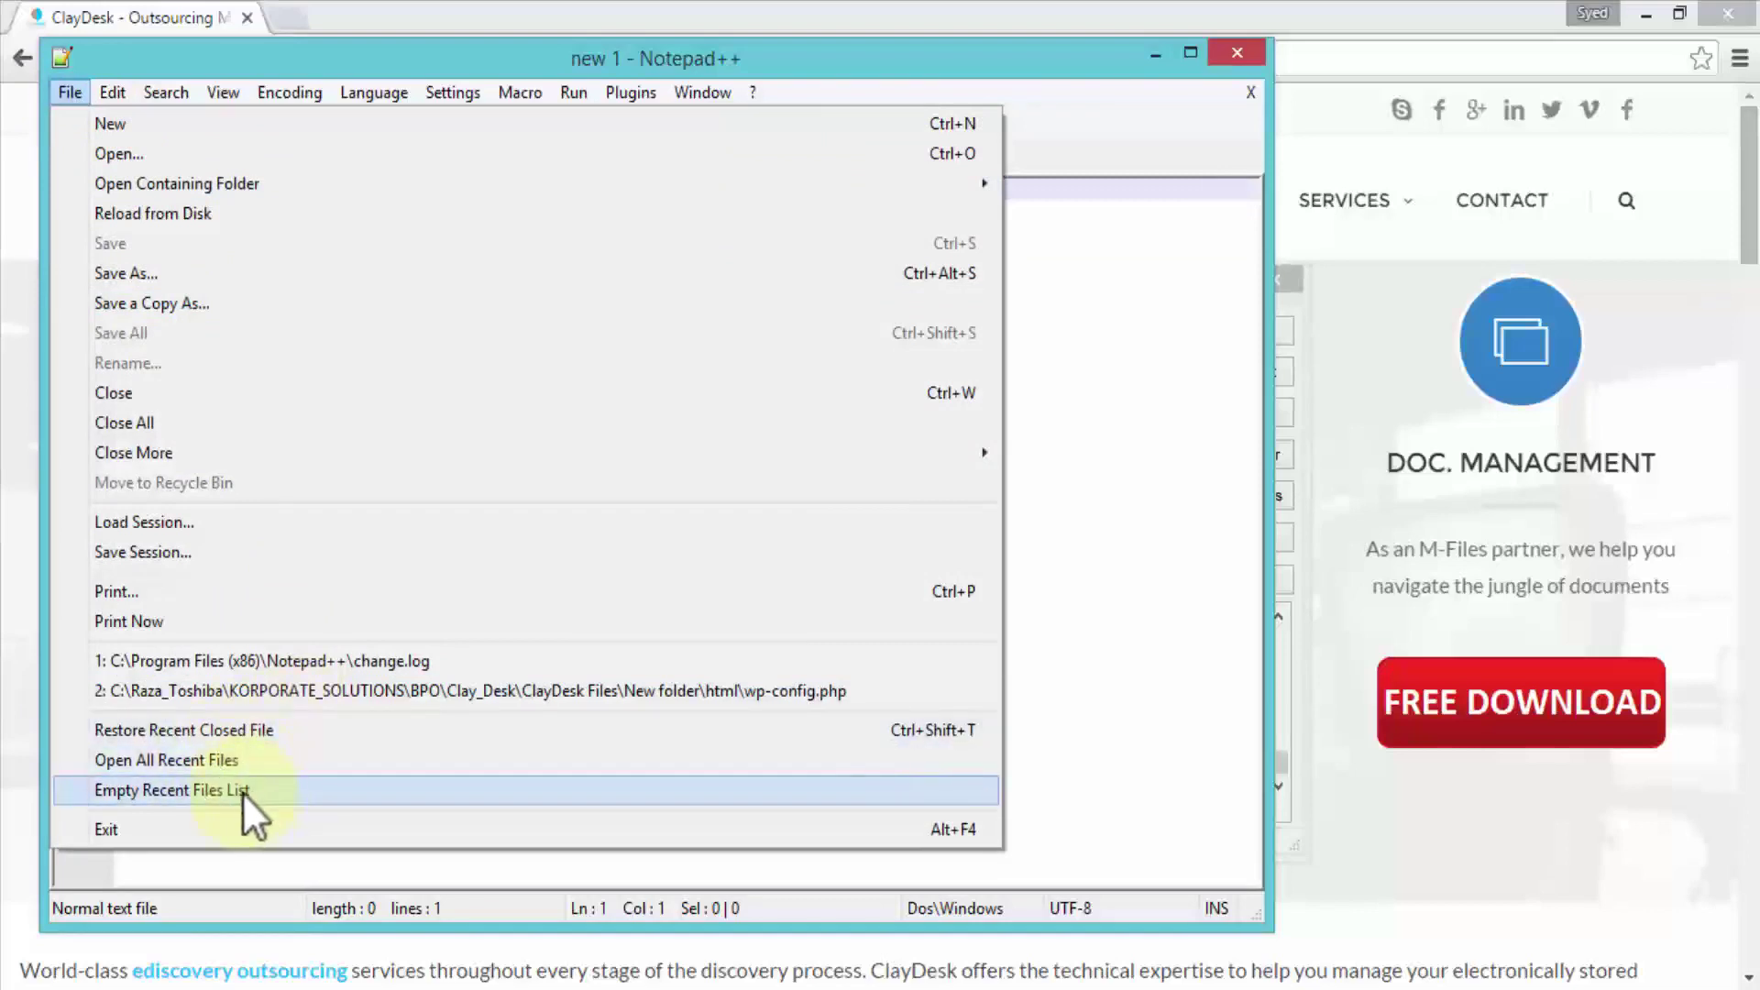
{"action": "left_click", "coordinate": [207, 761]}
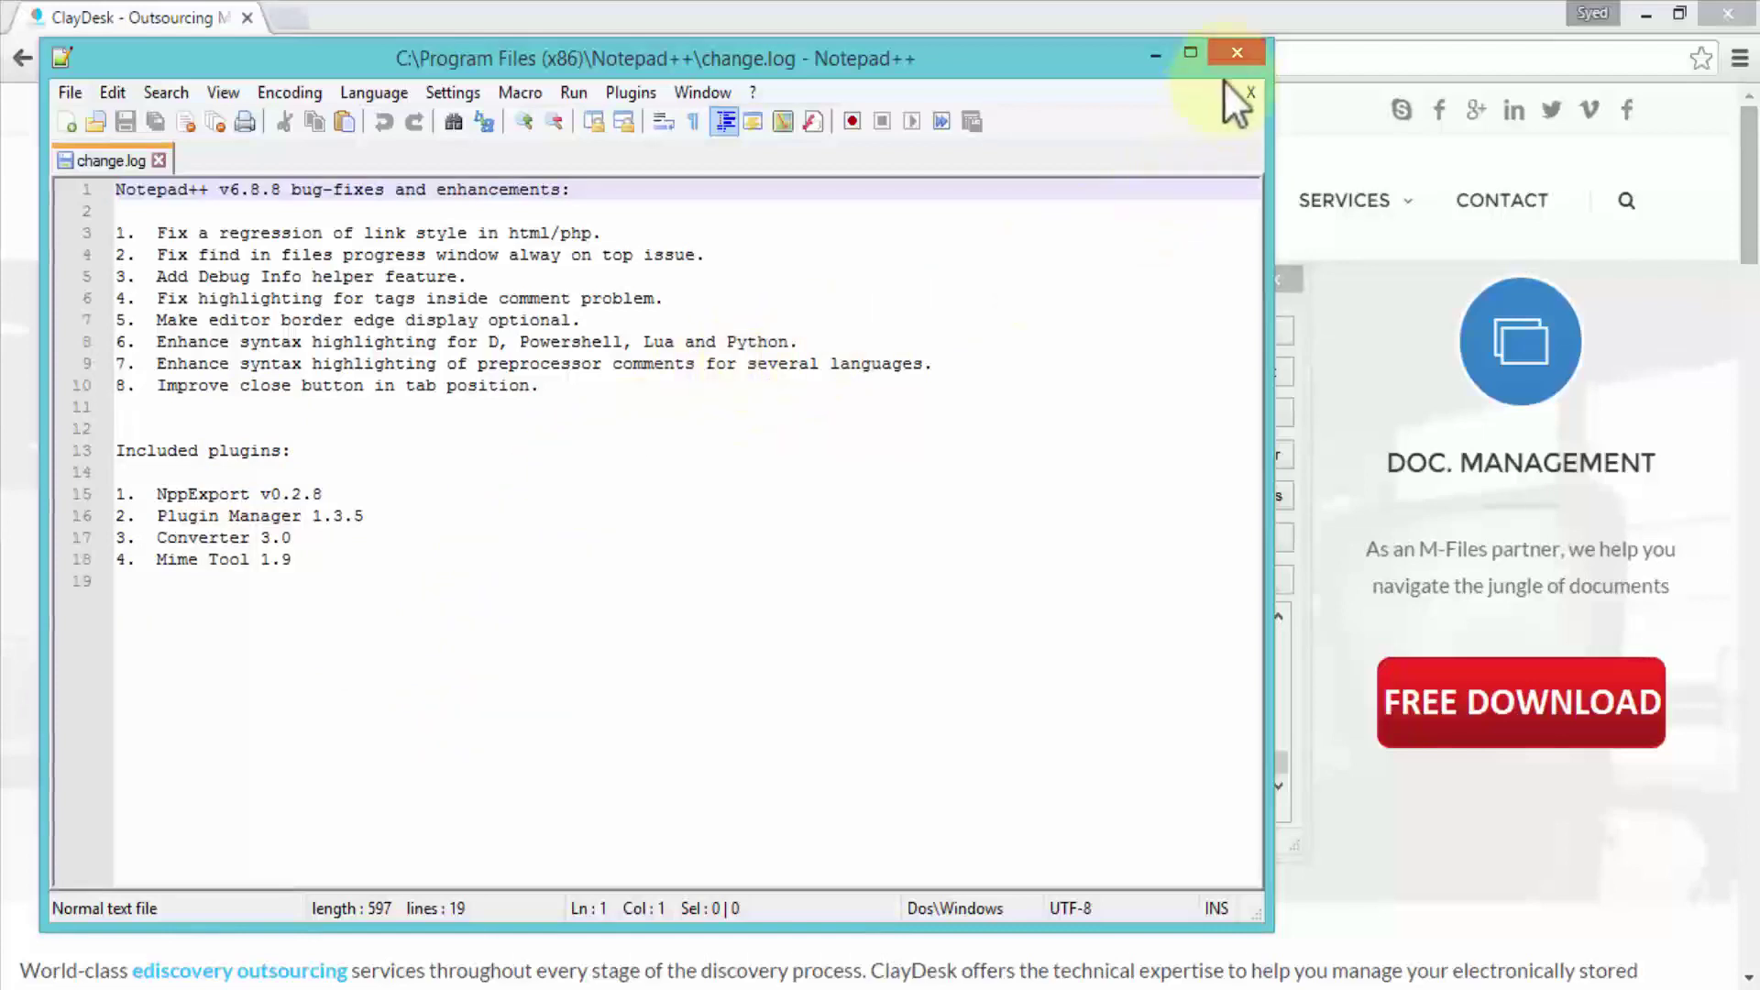
{"action": "left_click", "coordinate": [1237, 52]}
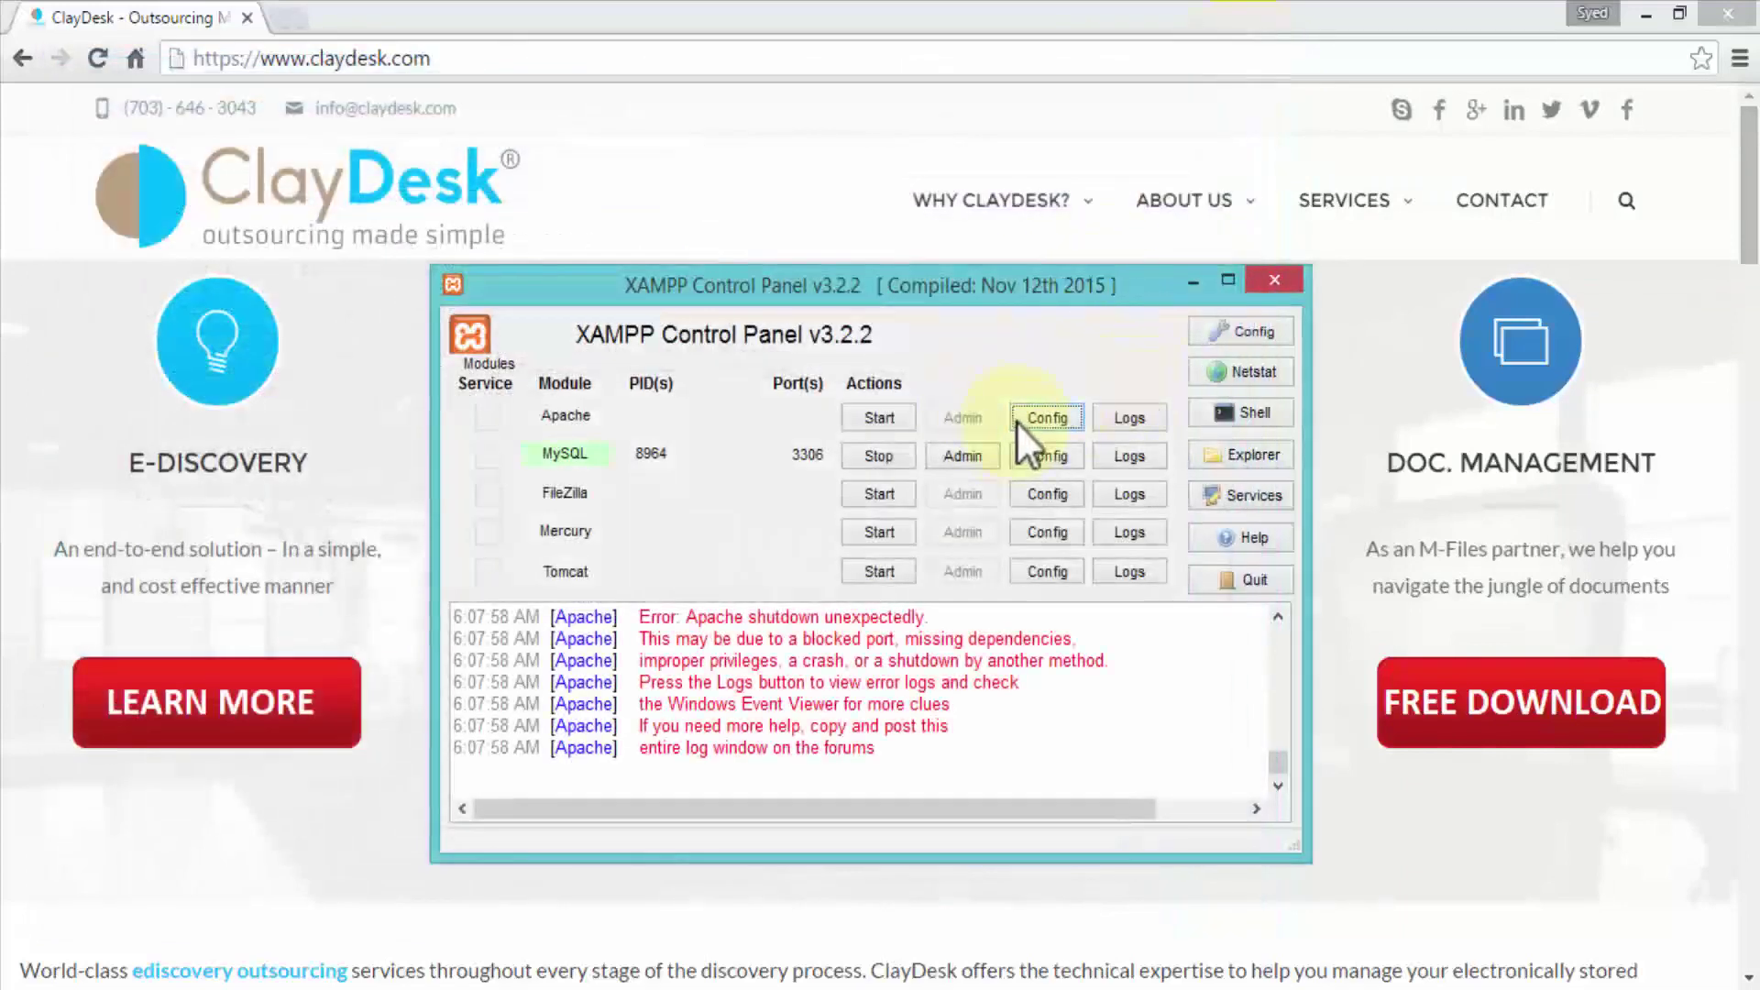
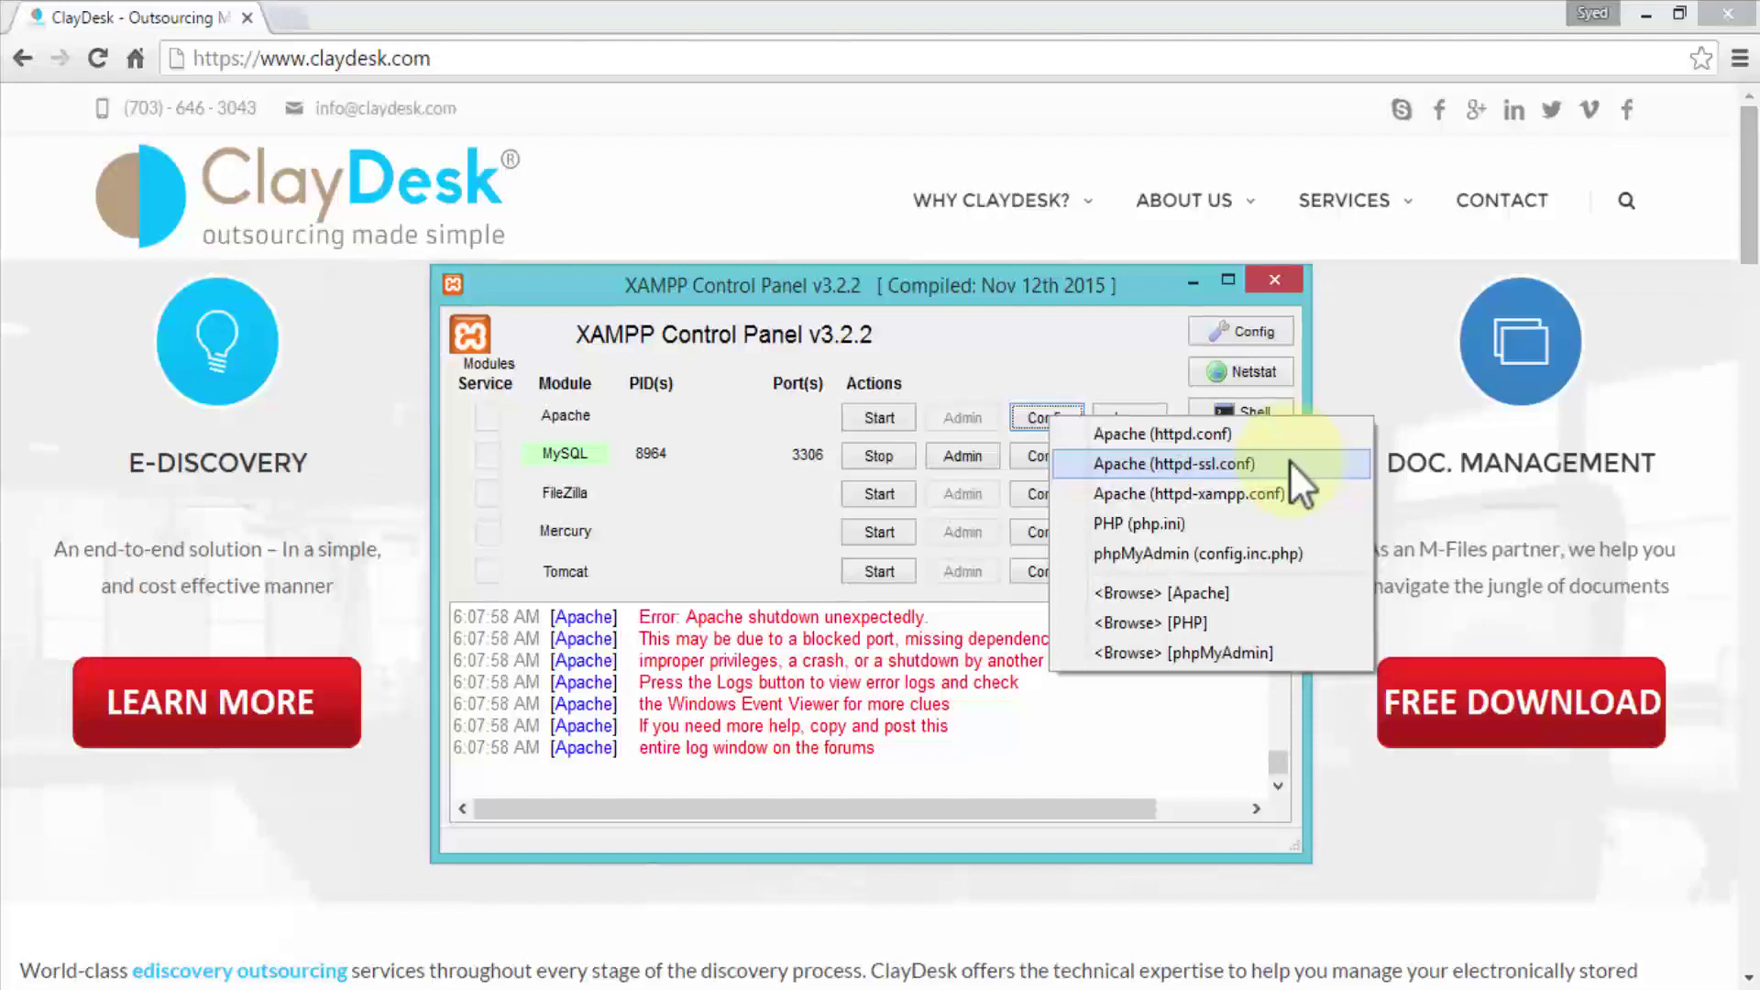
Open Apache's httpd-ssl.conf file and highlight the opening sentence about SSL support
{"action": "left_click", "coordinate": [1289, 460]}
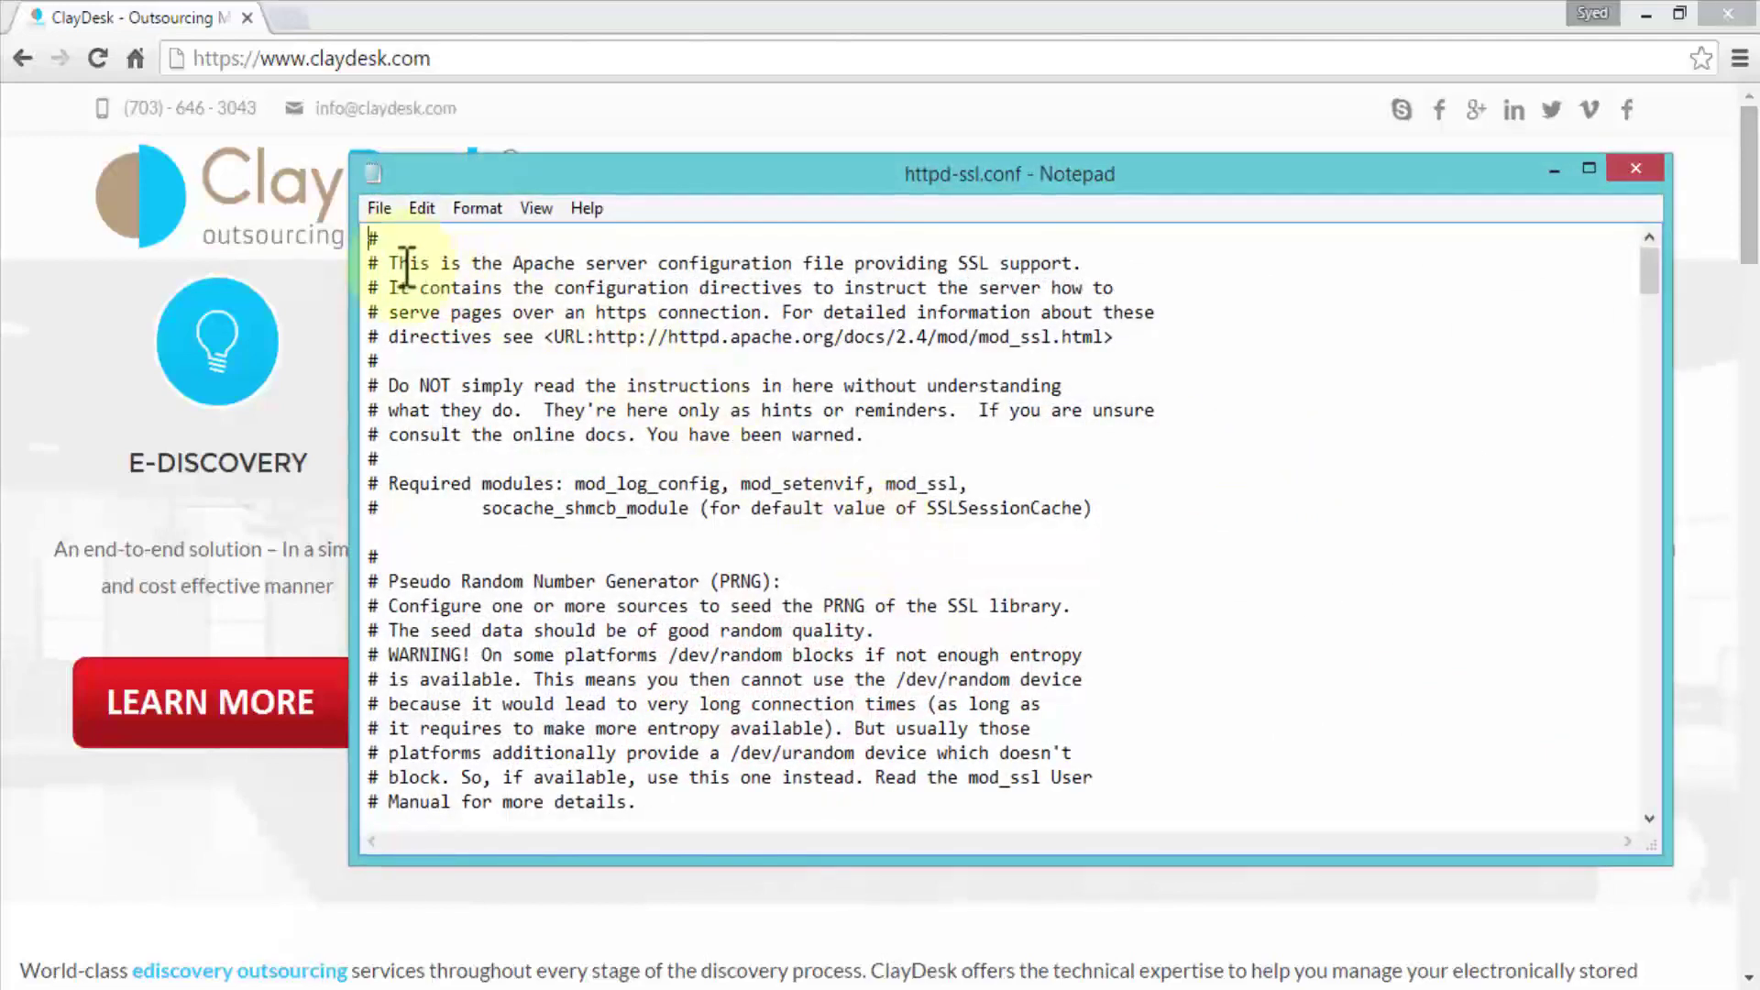
{"action": "left_click_drag", "start_coordinate": [400, 264], "coordinate": [1072, 257]}
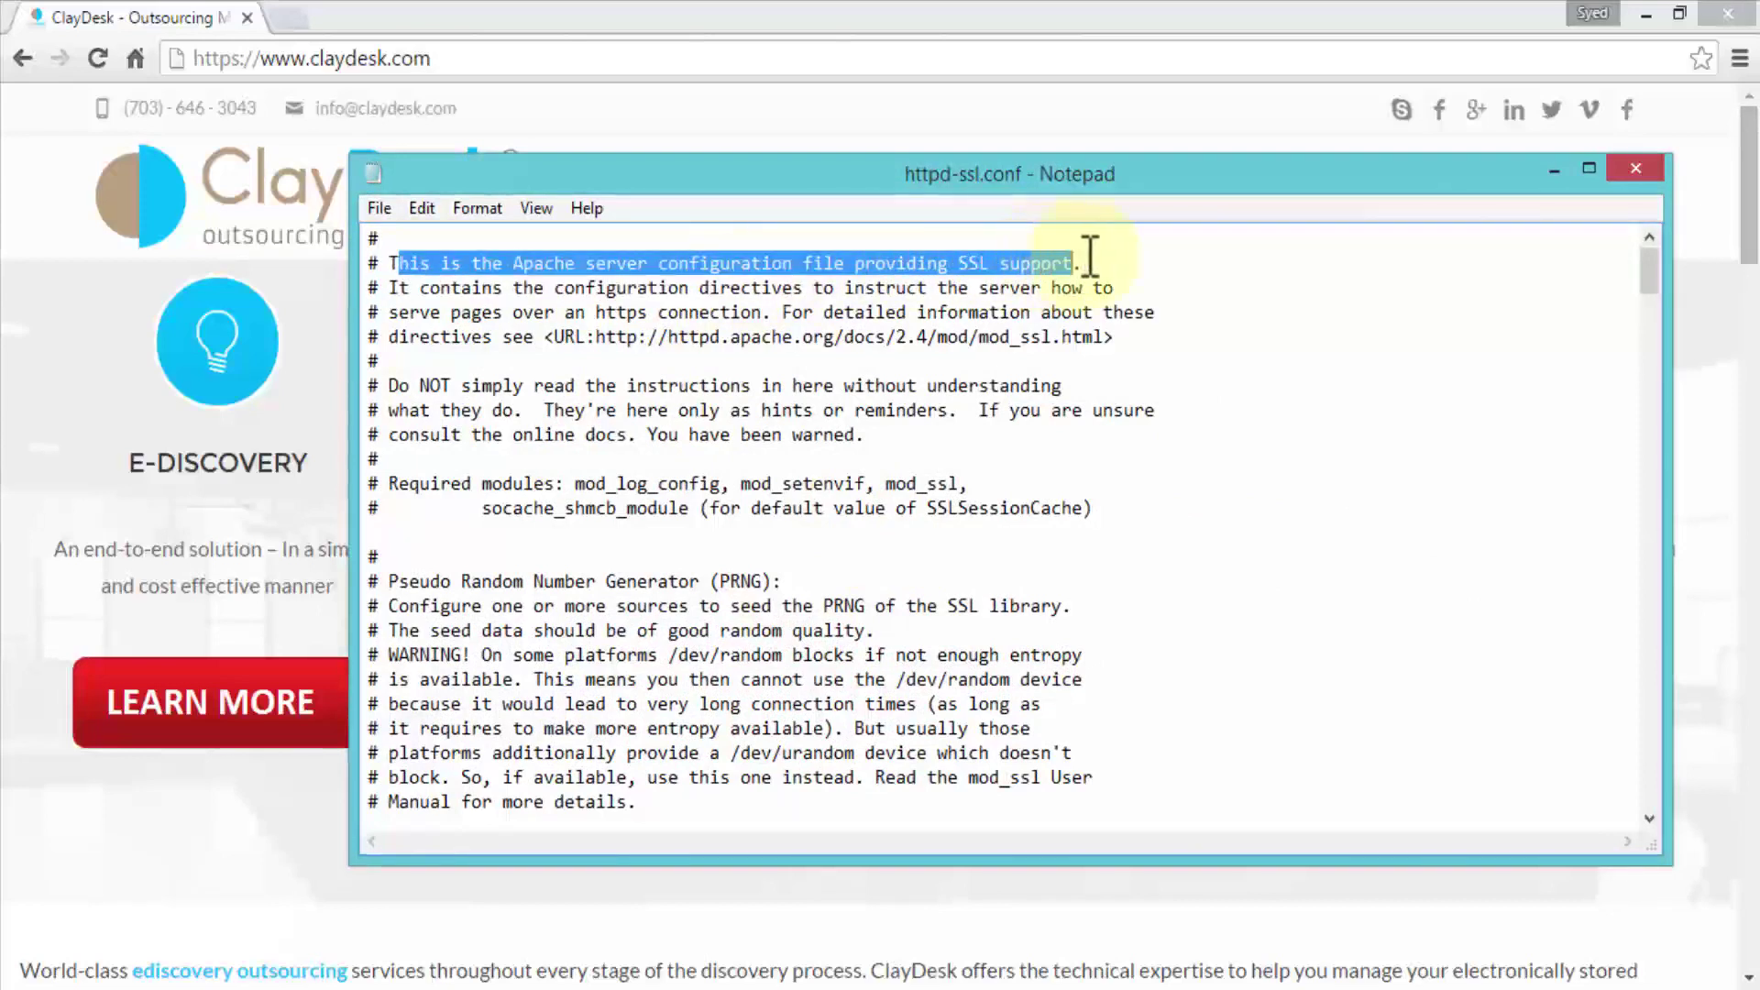
{"action": "left_click", "coordinate": [1204, 273]}
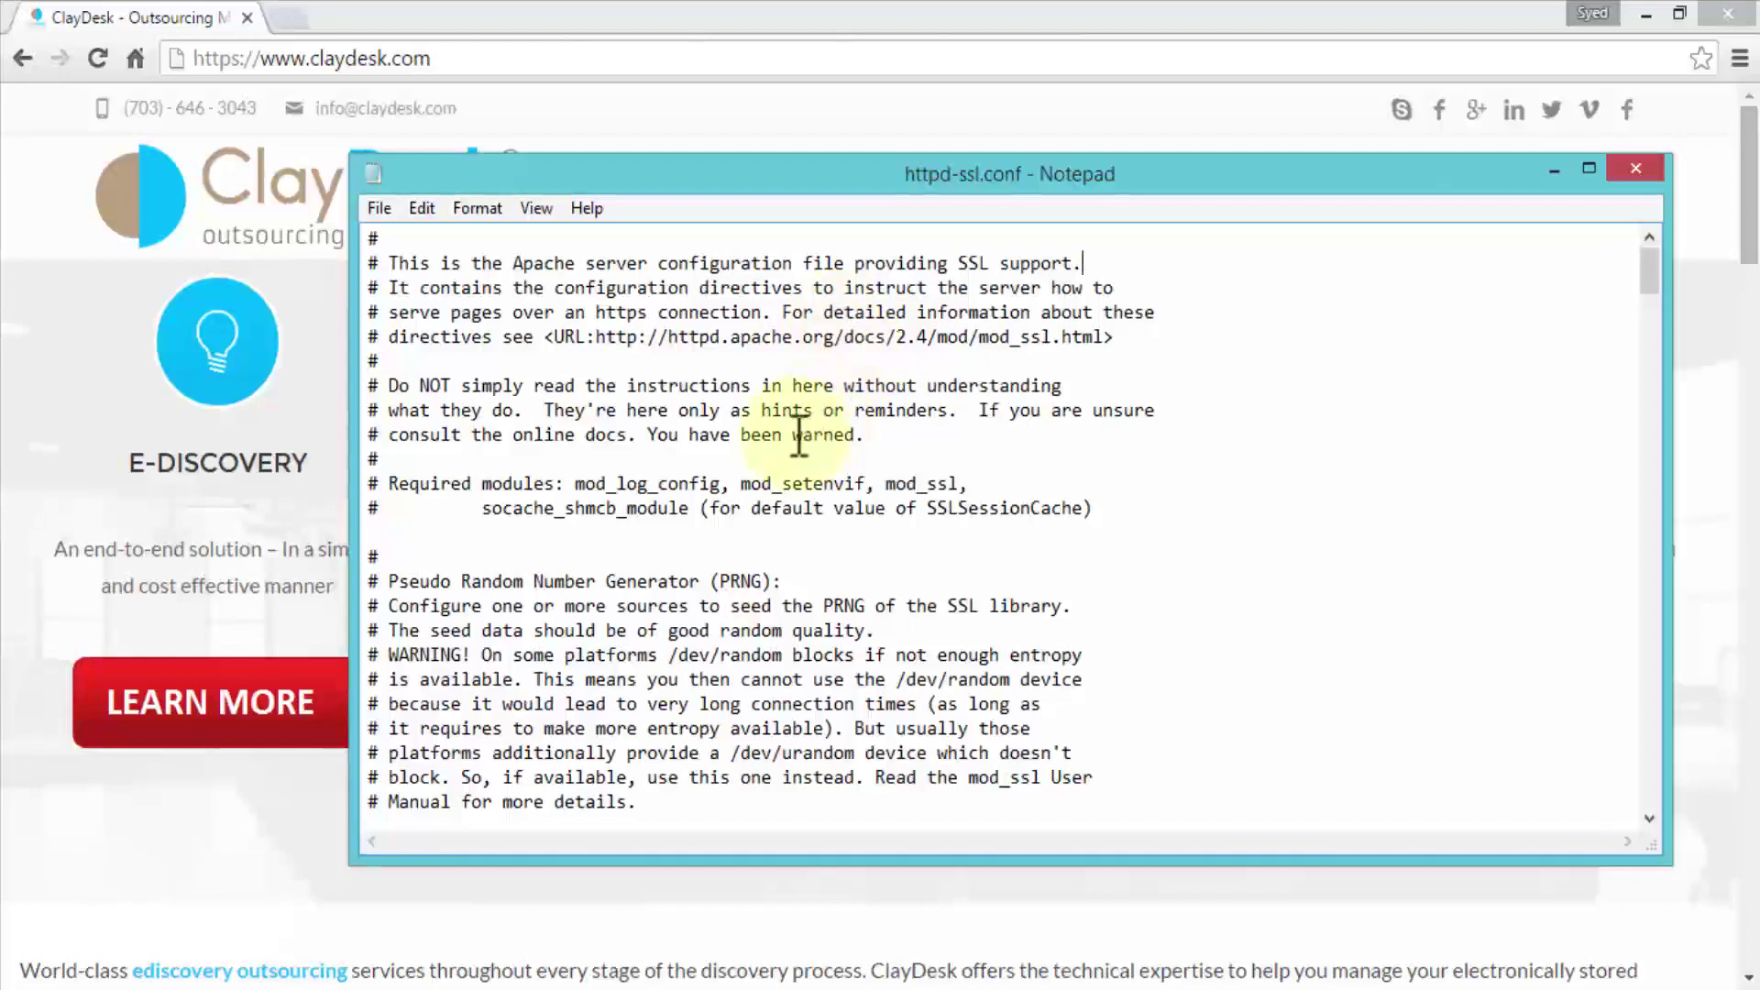
Set the Listen directive in httpd-ssl.conf to port 10443
{"action": "scroll", "coordinate": [800, 435], "scroll_direction": "down", "scroll_amount": 4}
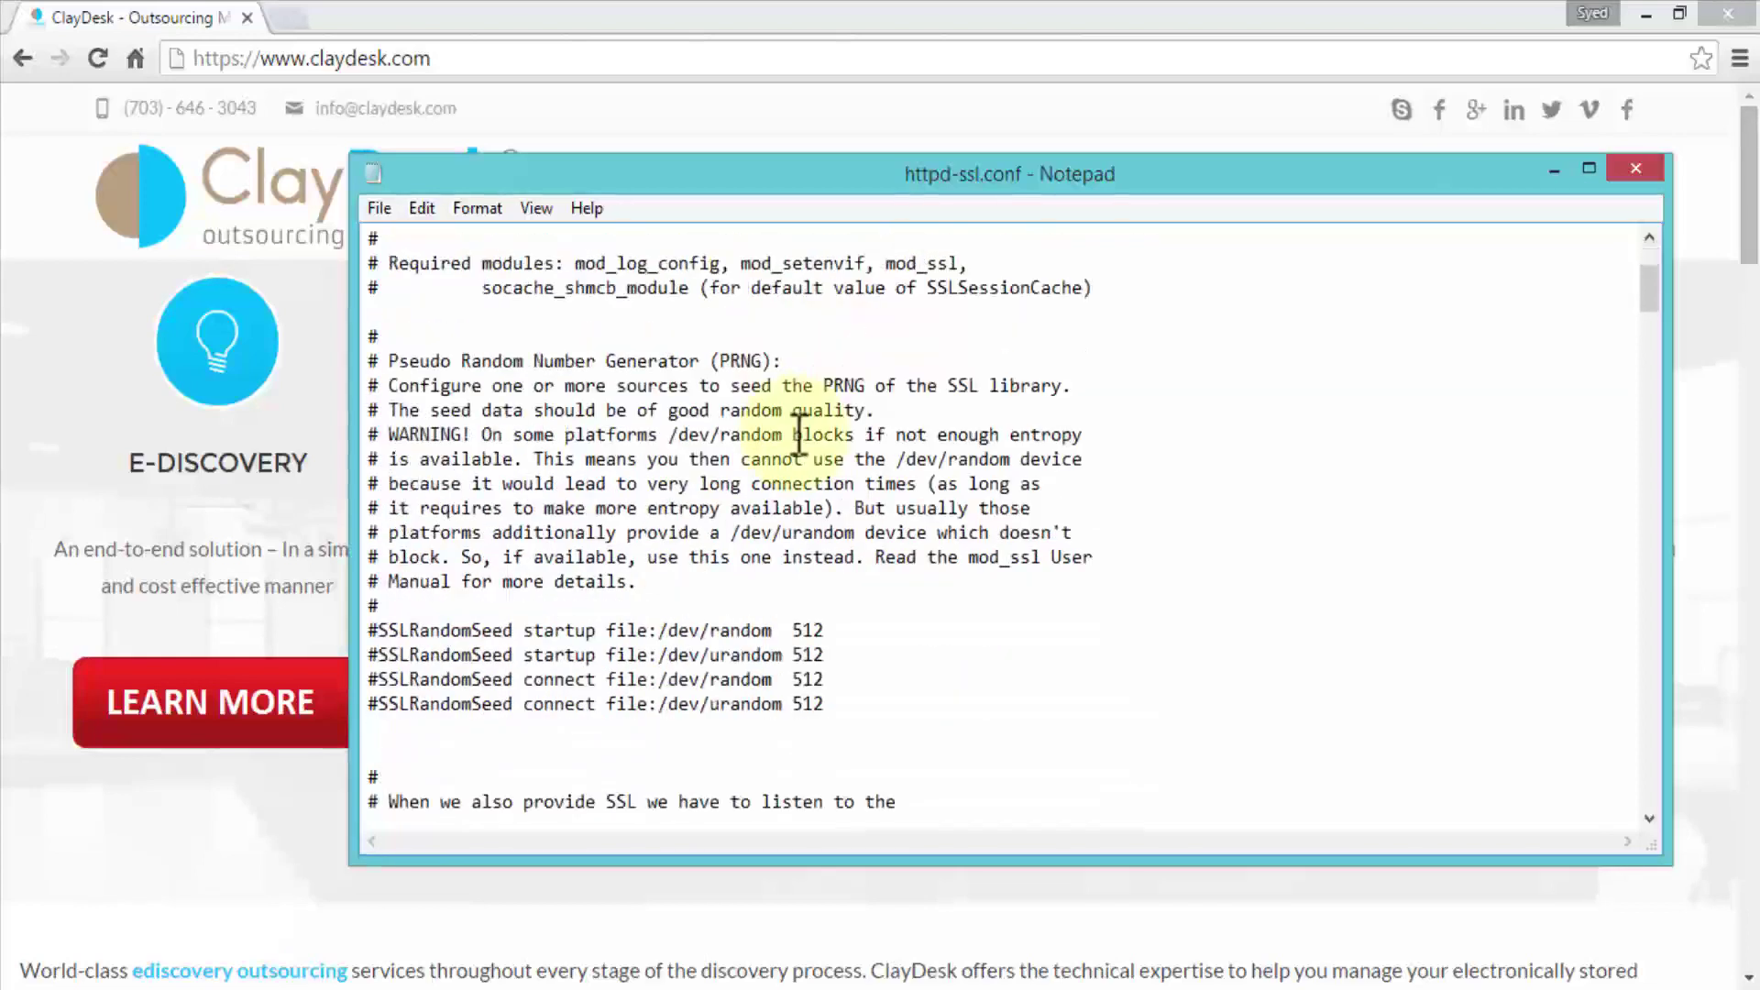
{"action": "scroll", "coordinate": [799, 436], "scroll_direction": "down", "scroll_amount": 3}
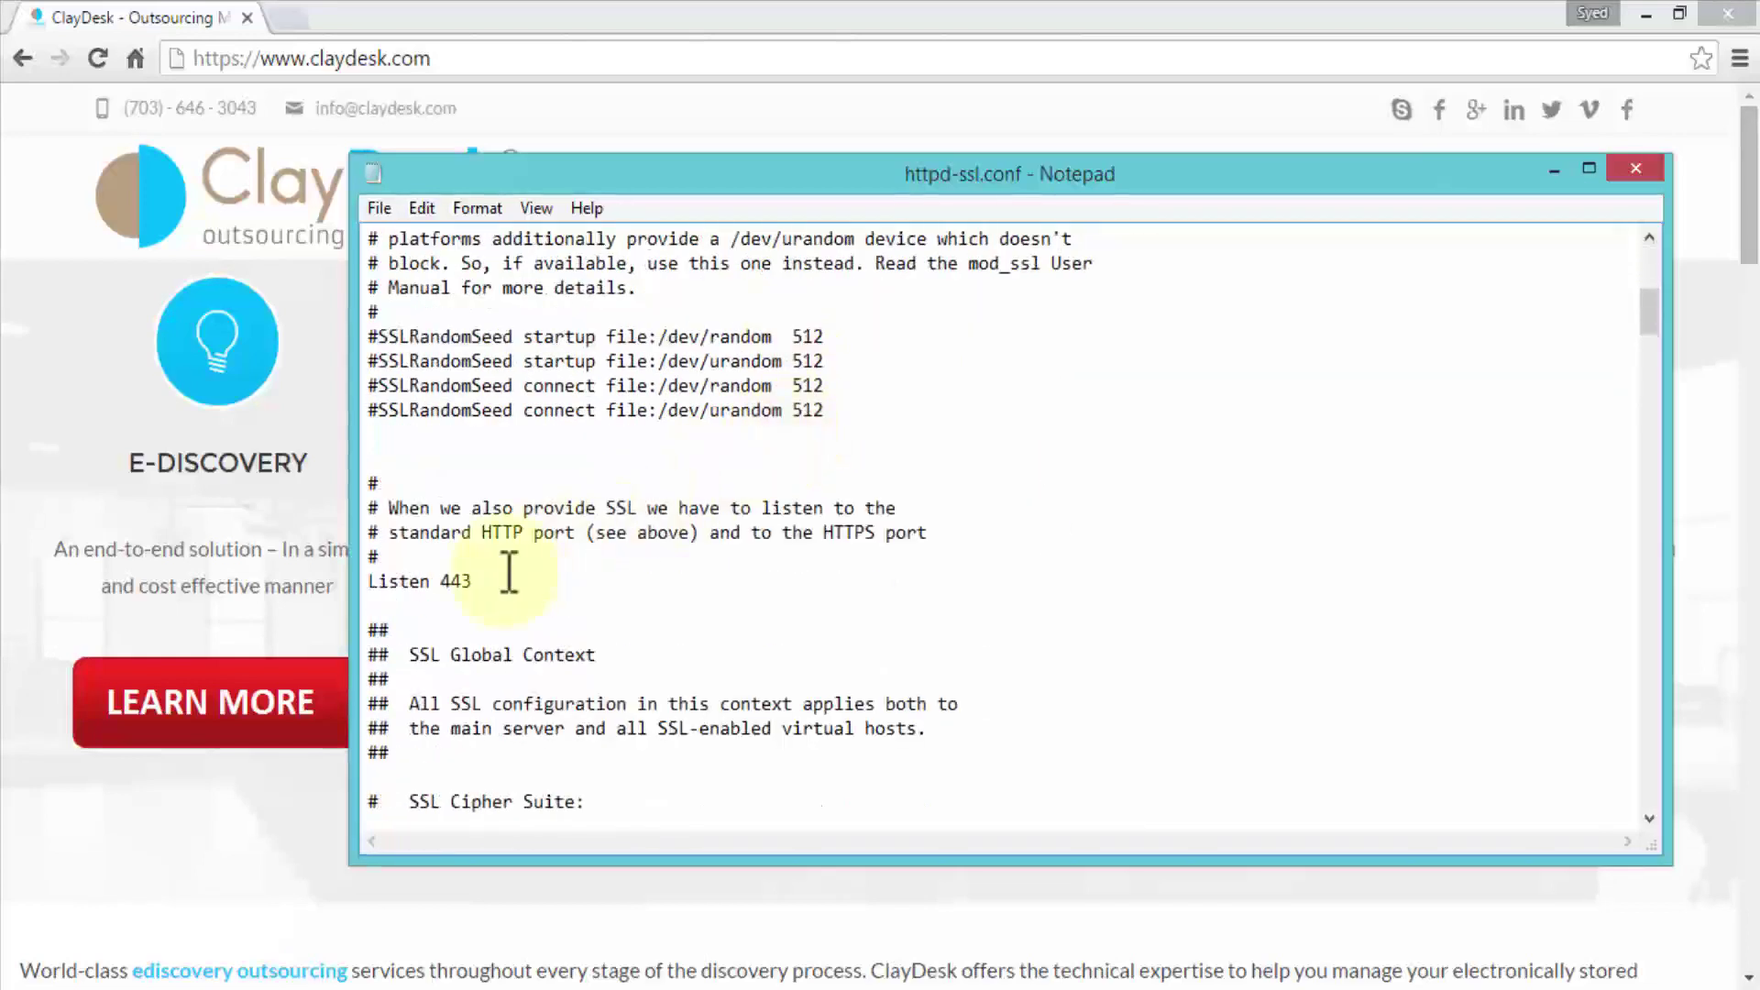
{"action": "left_click", "coordinate": [489, 579]}
{"action": "left_click_drag", "start_coordinate": [490, 580], "coordinate": [370, 581]}
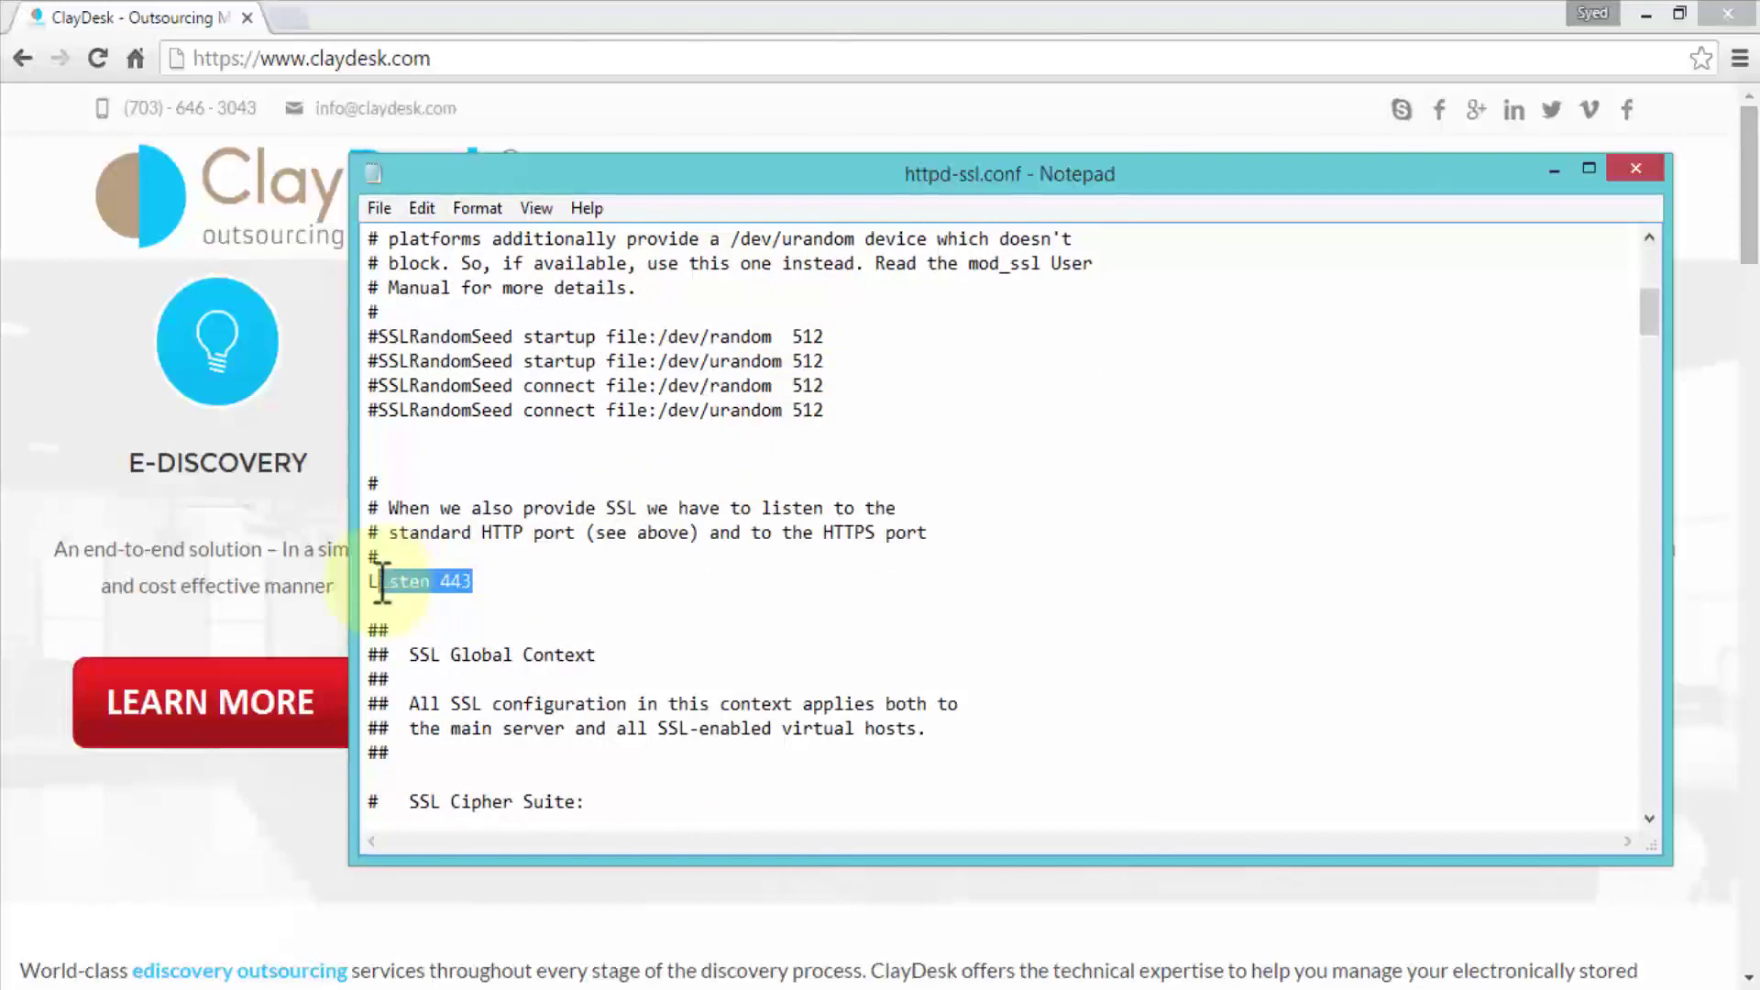
{"action": "left_click", "coordinate": [496, 580]}
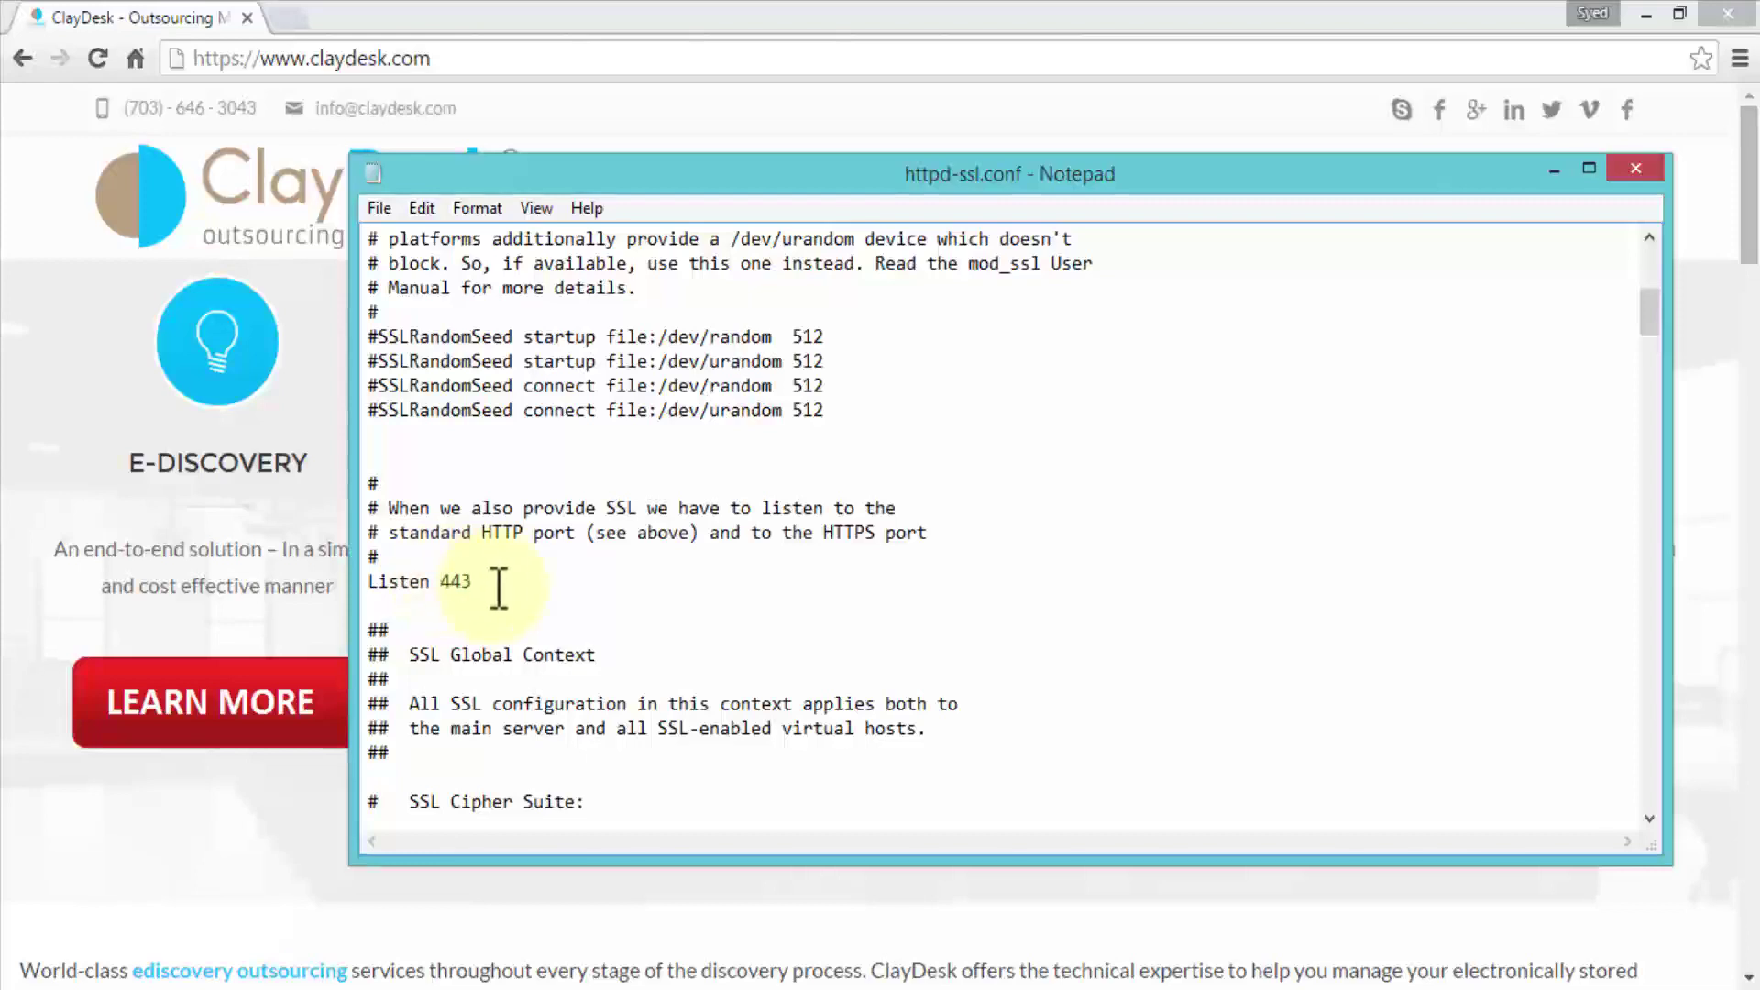
{"action": "type", "text": "10"}
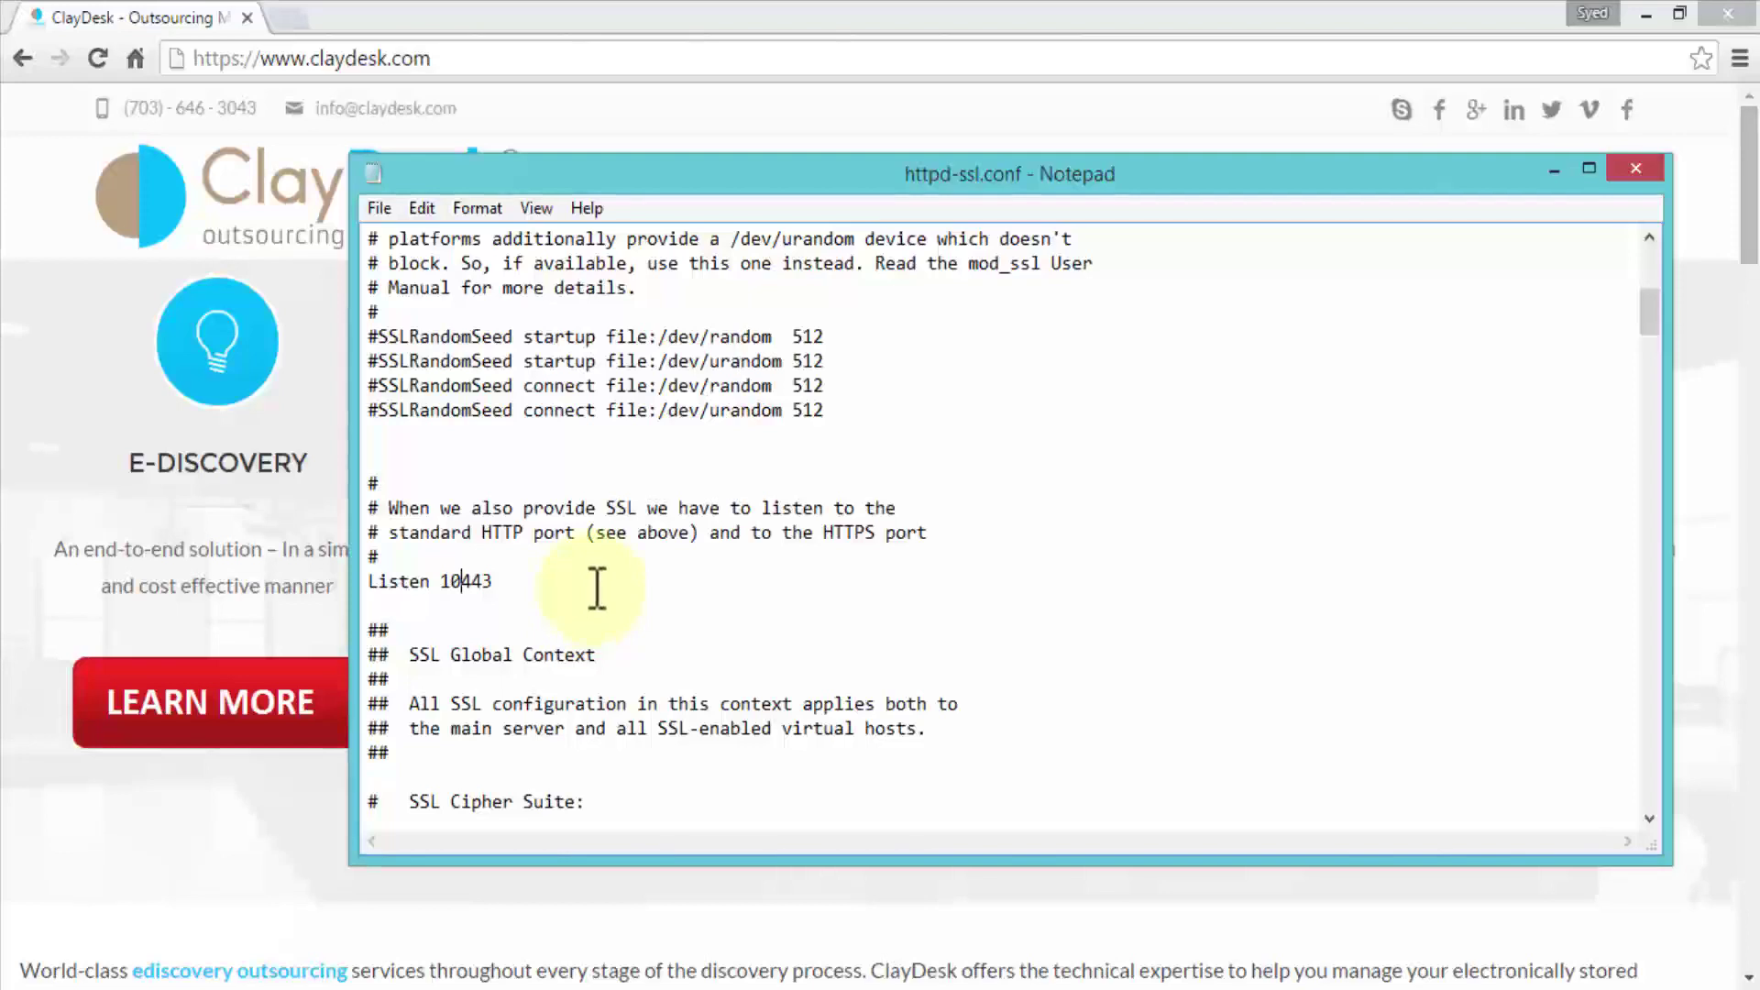
{"action": "left_click_drag", "start_coordinate": [493, 584], "coordinate": [367, 583]}
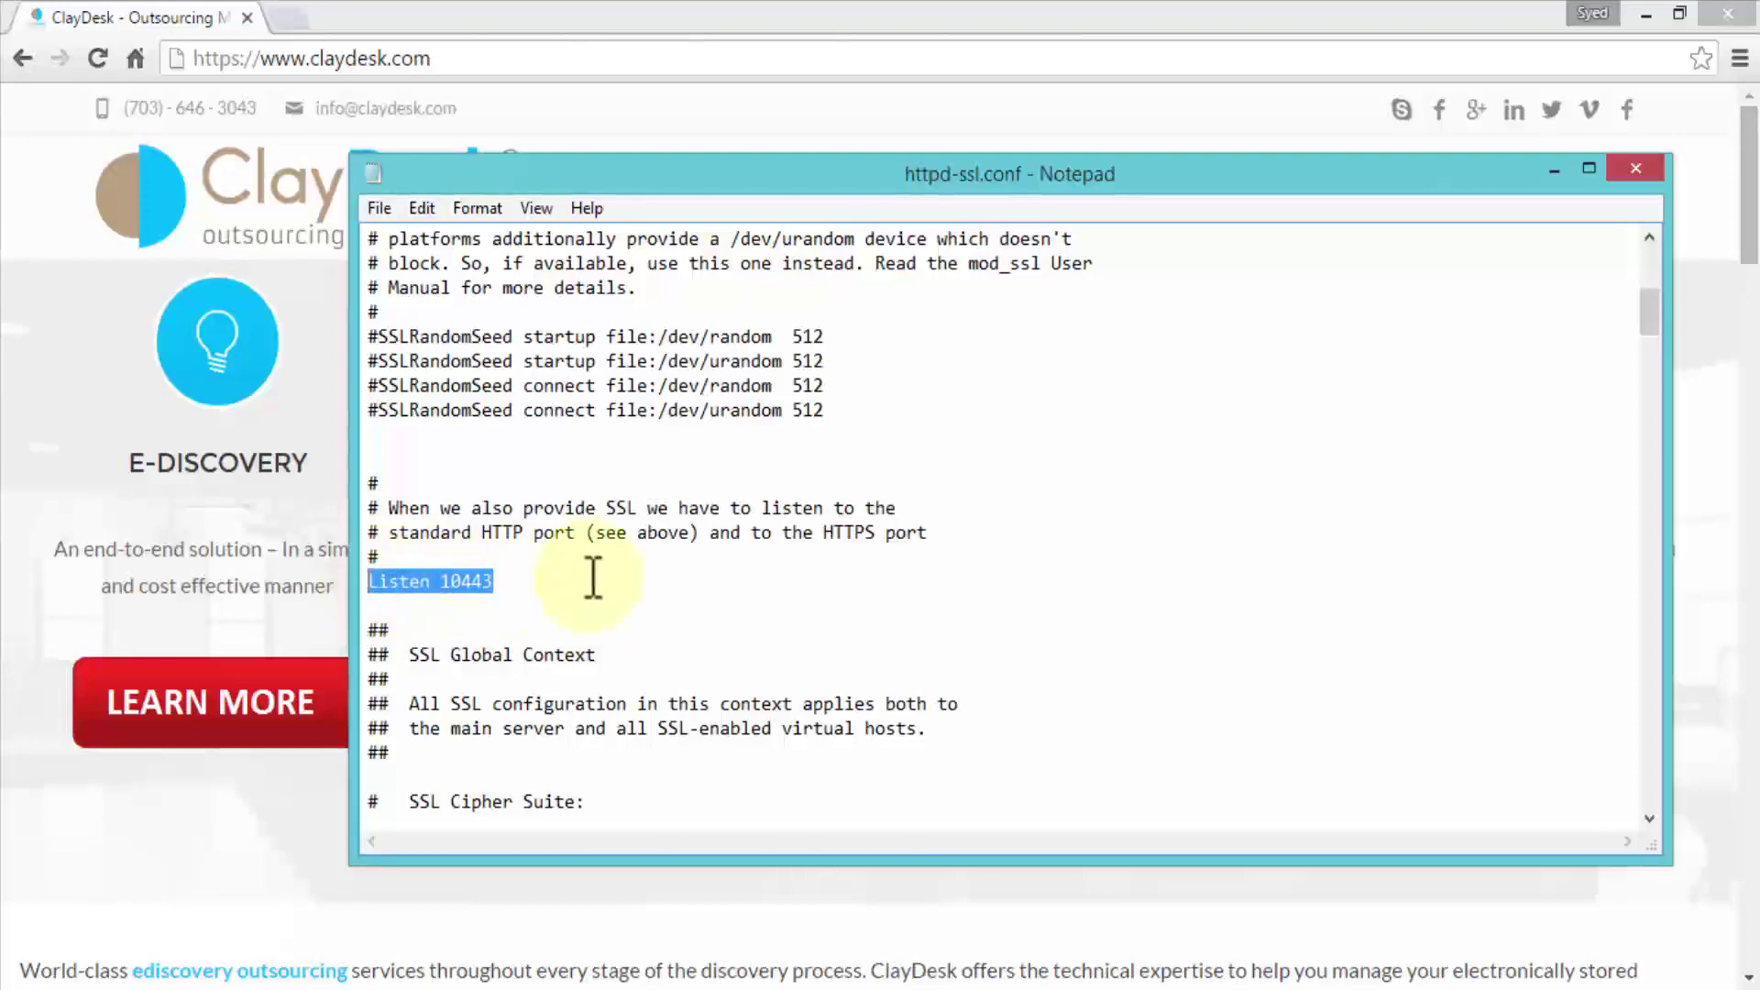
{"action": "left_click", "coordinate": [805, 582]}
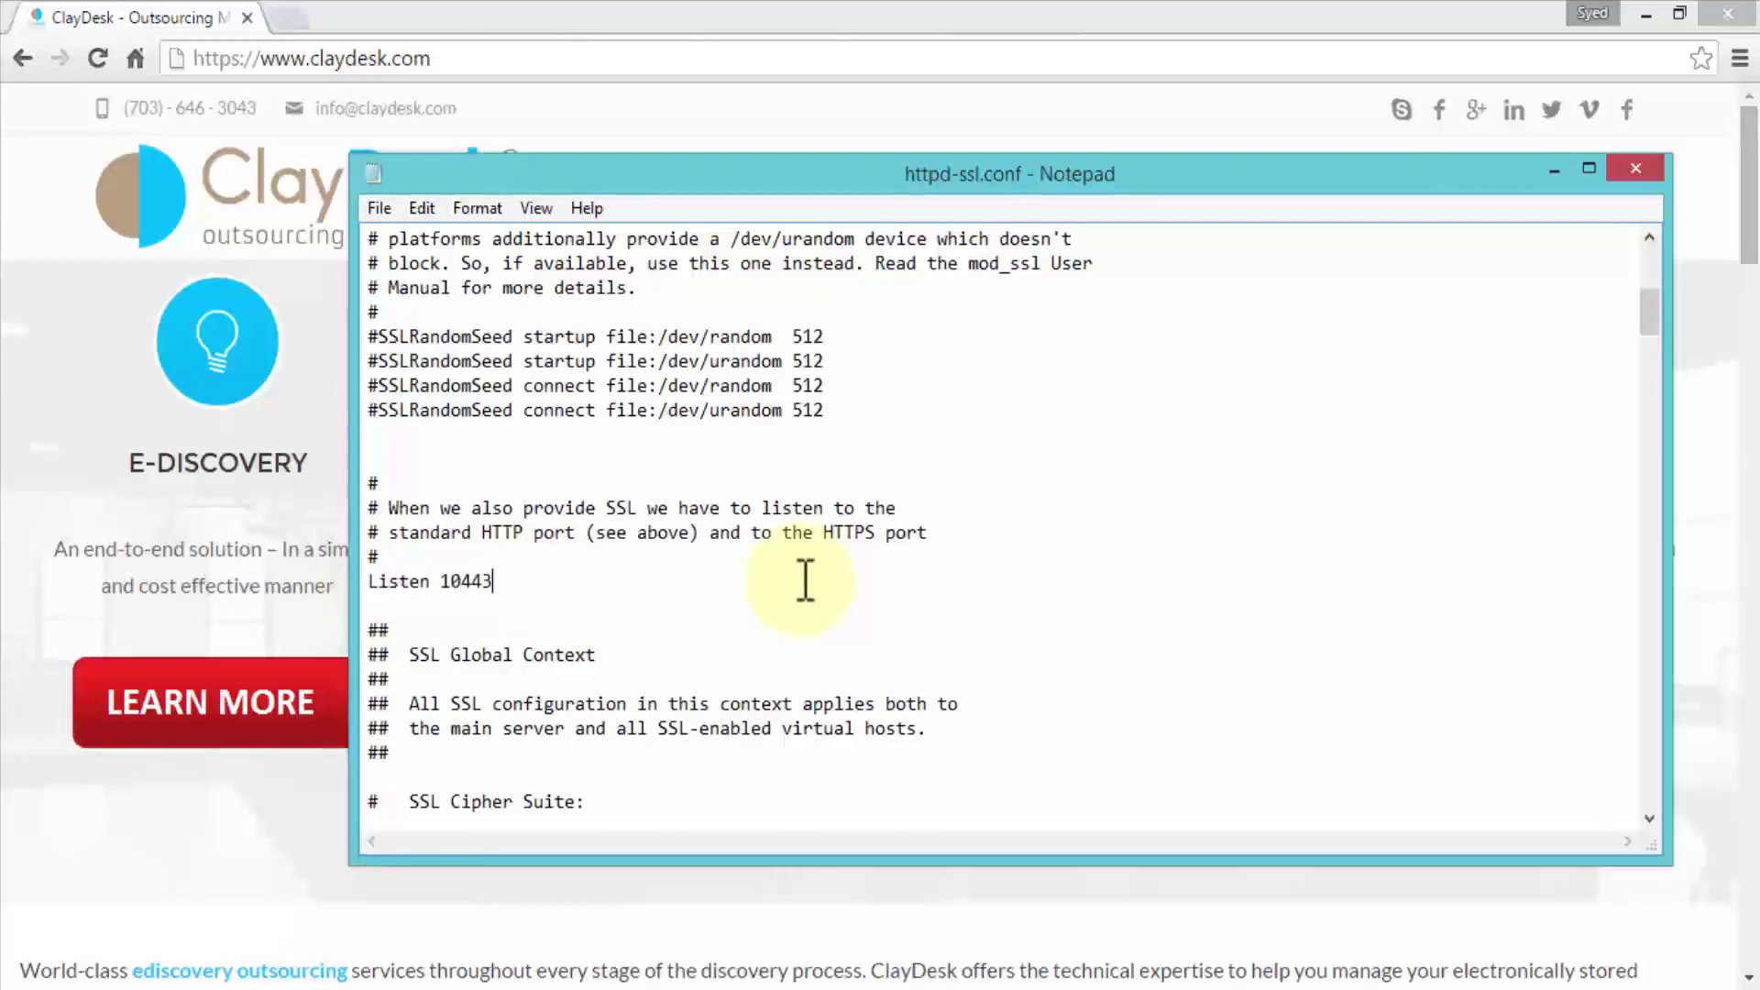
Set the default VirtualHost port under SSL Virtual Host Context to 10443, then close httpd-ssl.conf and save the changes
{"action": "scroll", "coordinate": [805, 582], "scroll_direction": "down", "scroll_amount": 8}
{"action": "scroll", "coordinate": [805, 579], "scroll_direction": "down", "scroll_amount": 15}
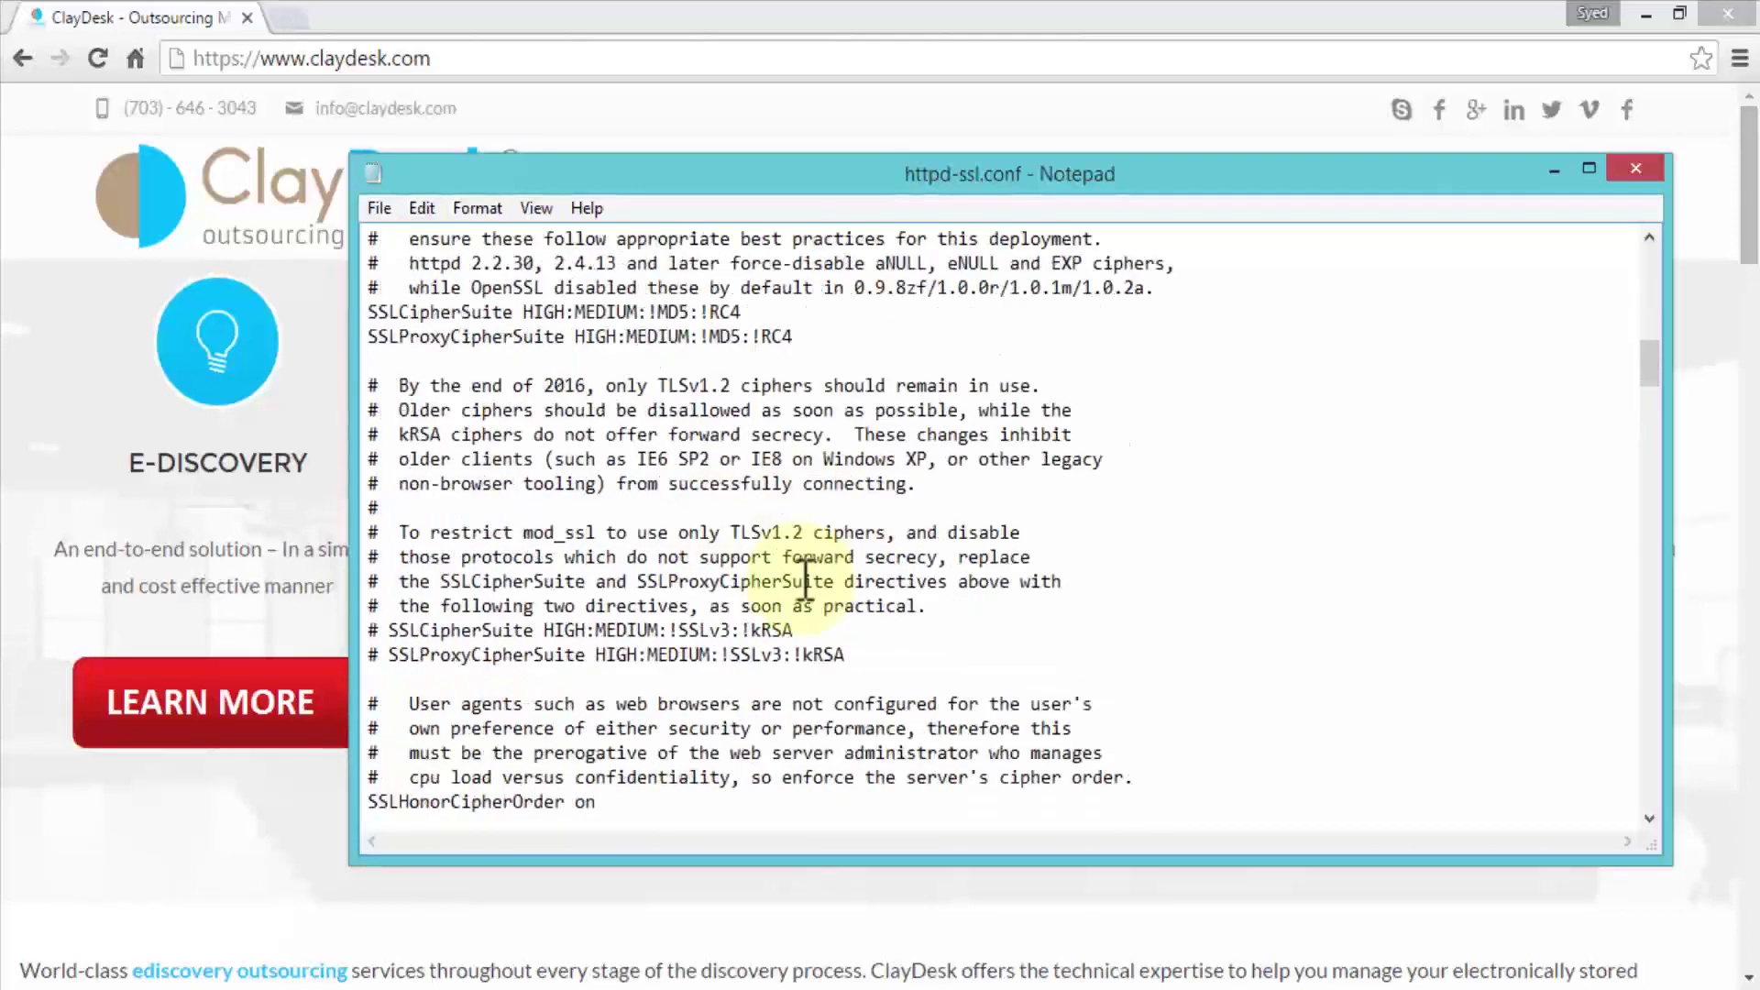
{"action": "scroll", "coordinate": [805, 582], "scroll_direction": "down", "scroll_amount": 6}
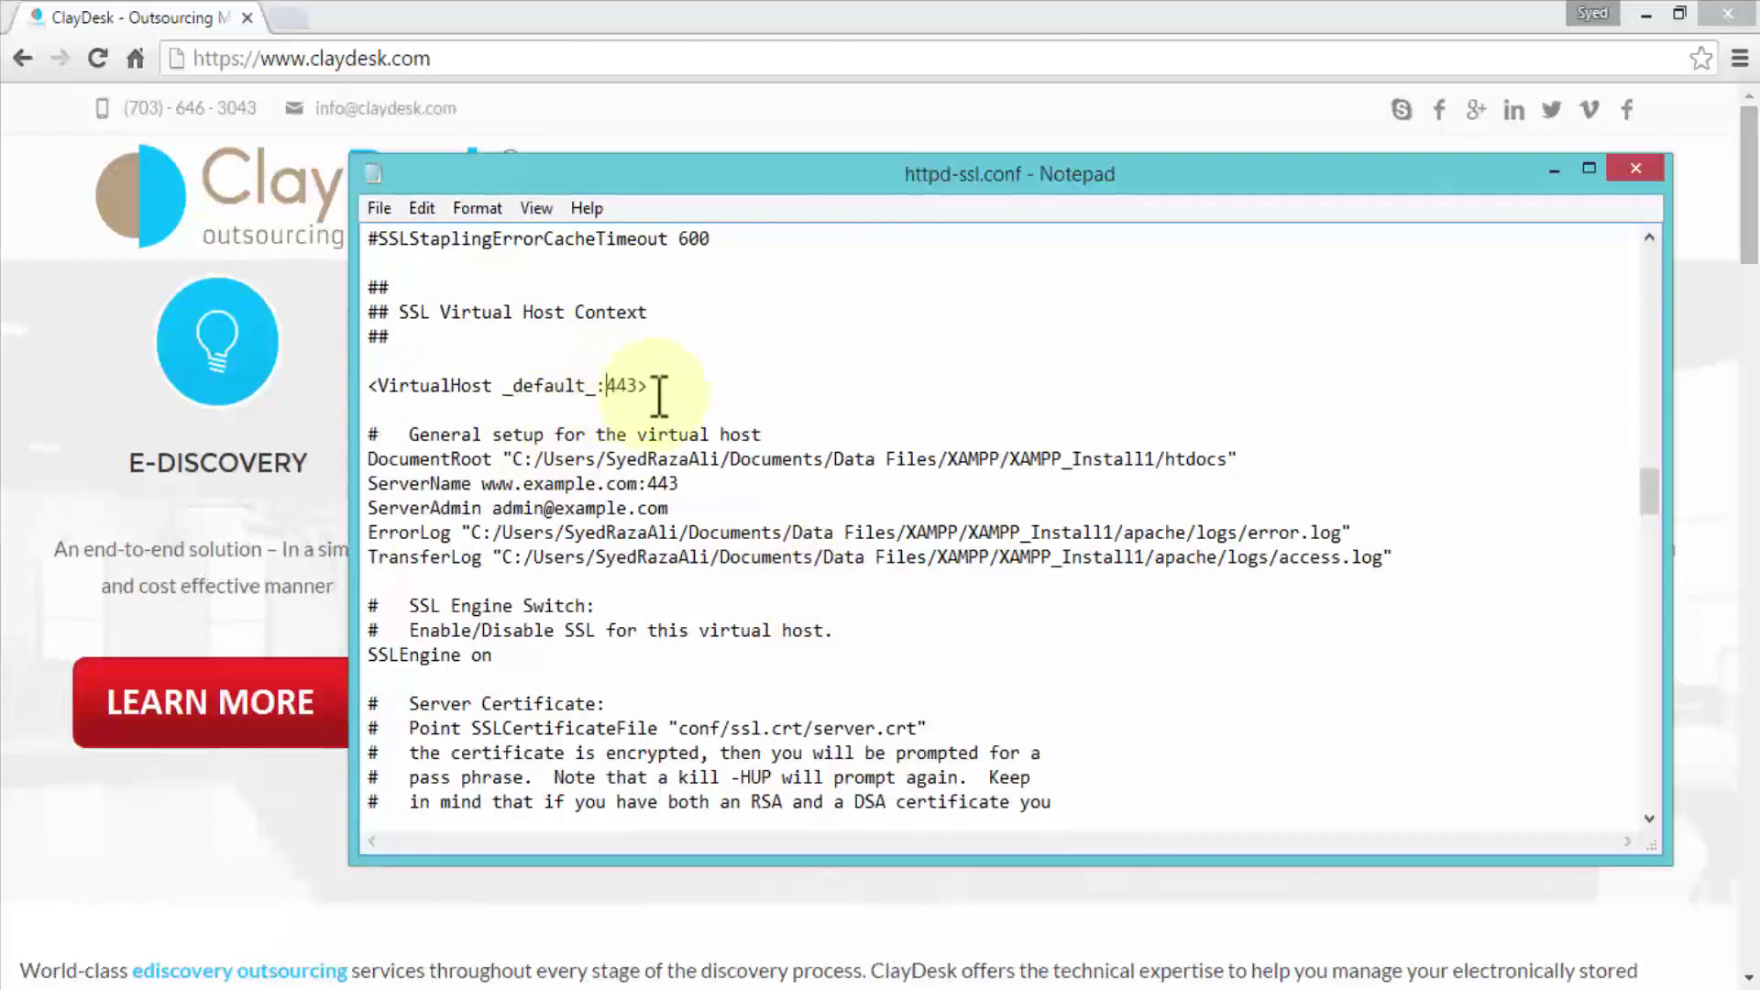
{"action": "type", "text": "10"}
{"action": "left_click_drag", "start_coordinate": [608, 385], "coordinate": [660, 385]}
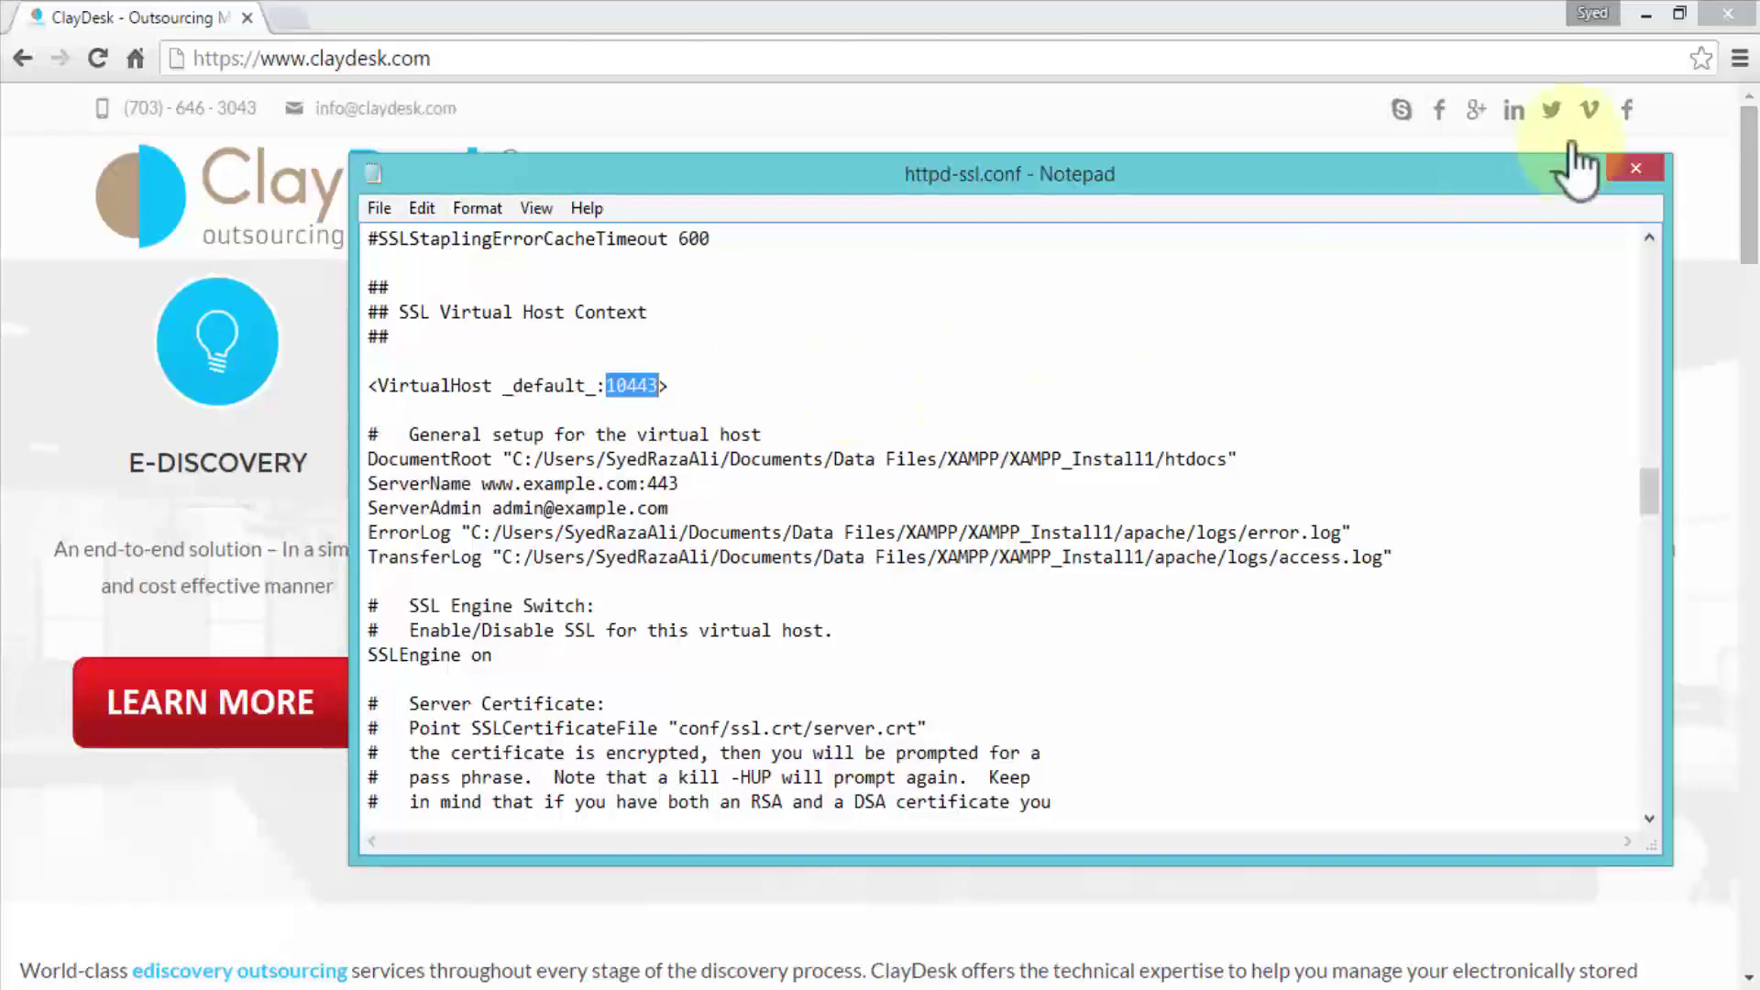
{"action": "left_click", "coordinate": [1635, 168]}
{"action": "left_click", "coordinate": [818, 541]}
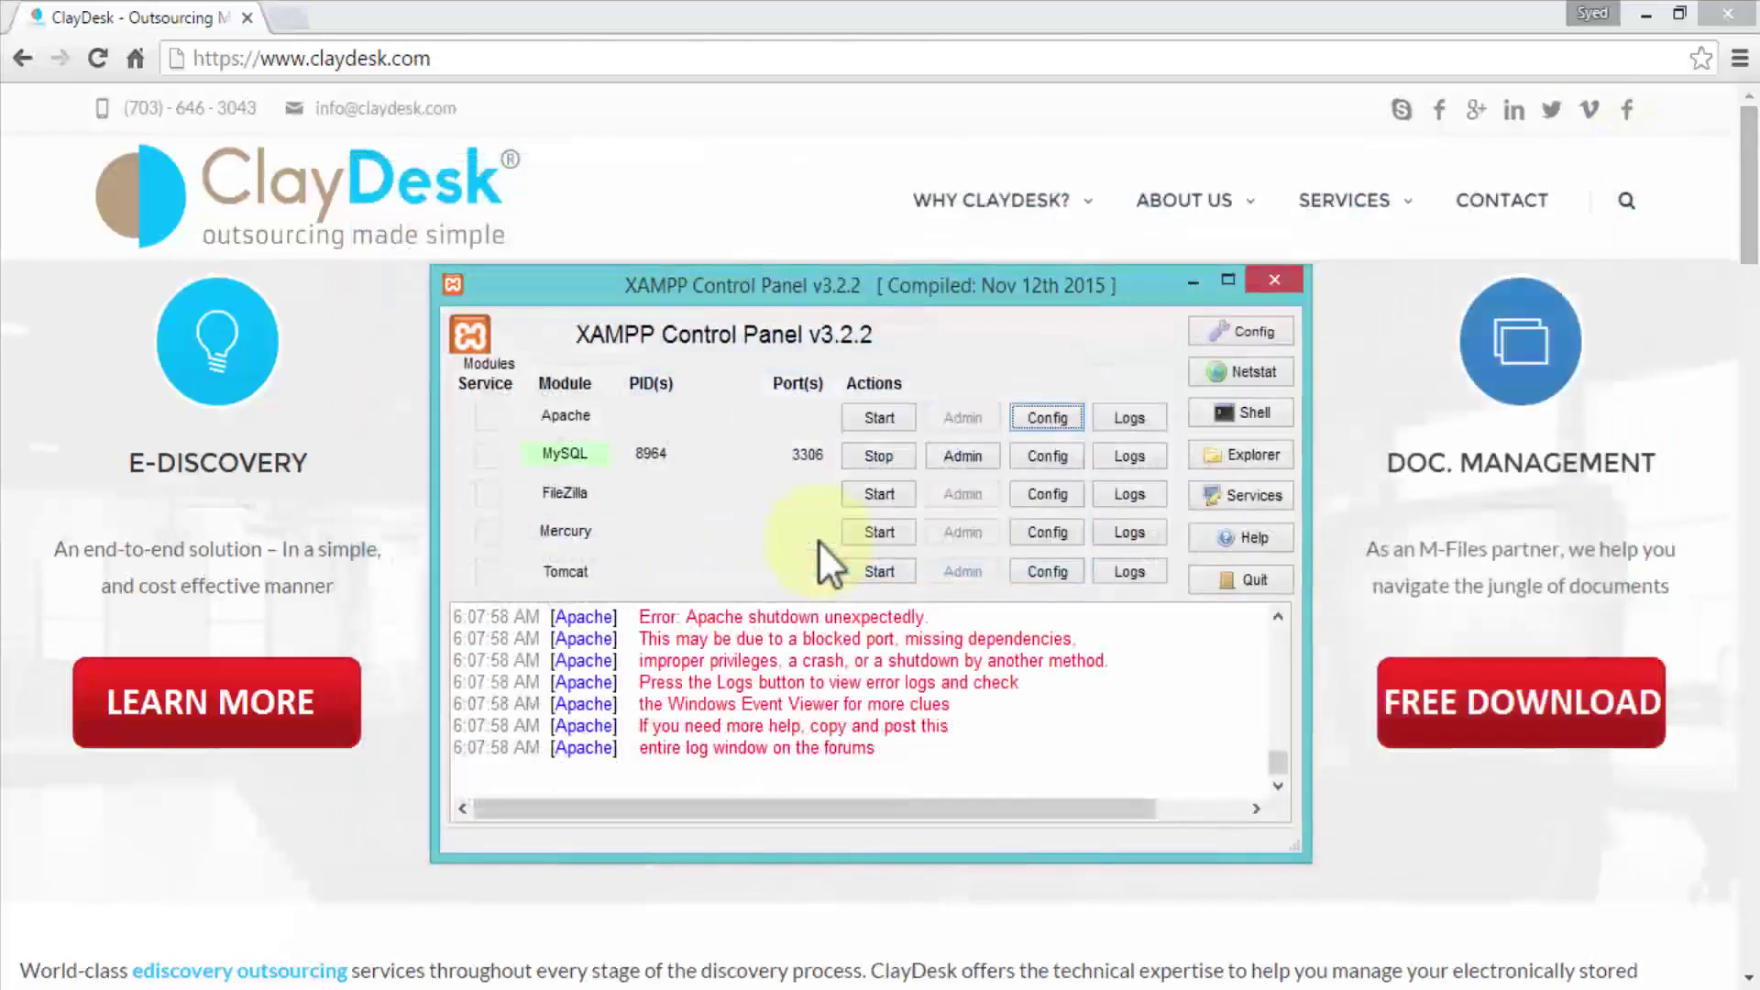
{"action": "left_click", "coordinate": [1054, 414]}
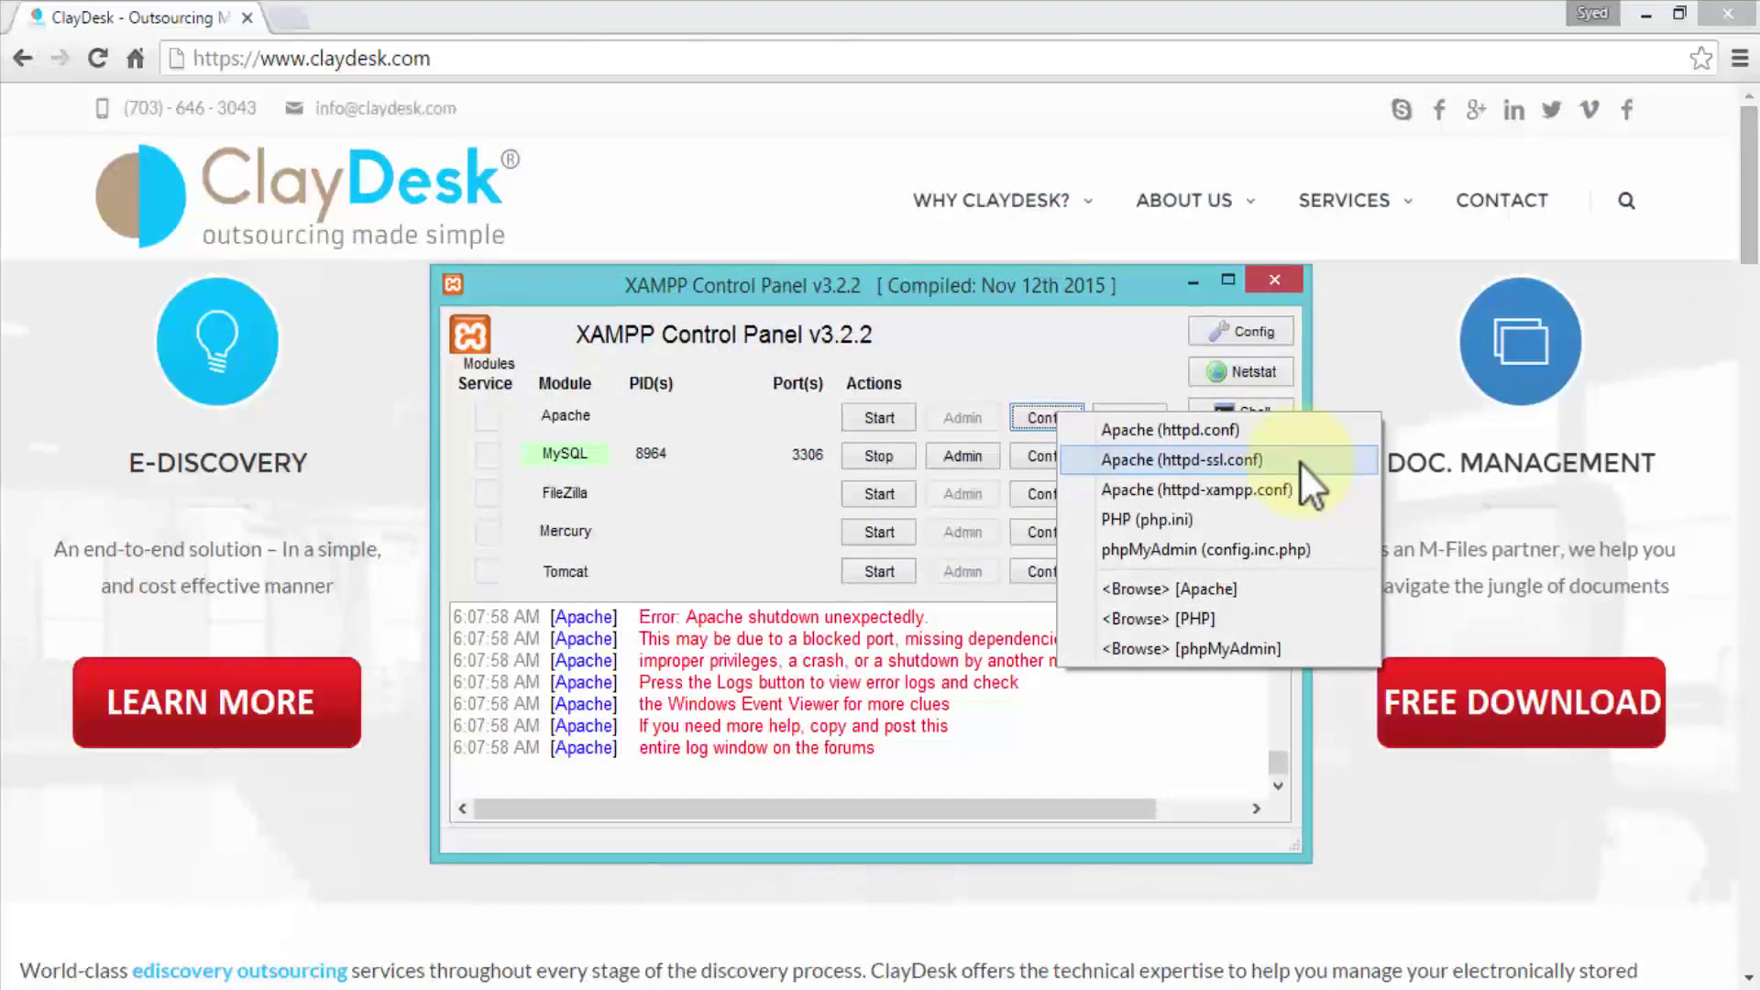
{"action": "left_click", "coordinate": [1054, 356]}
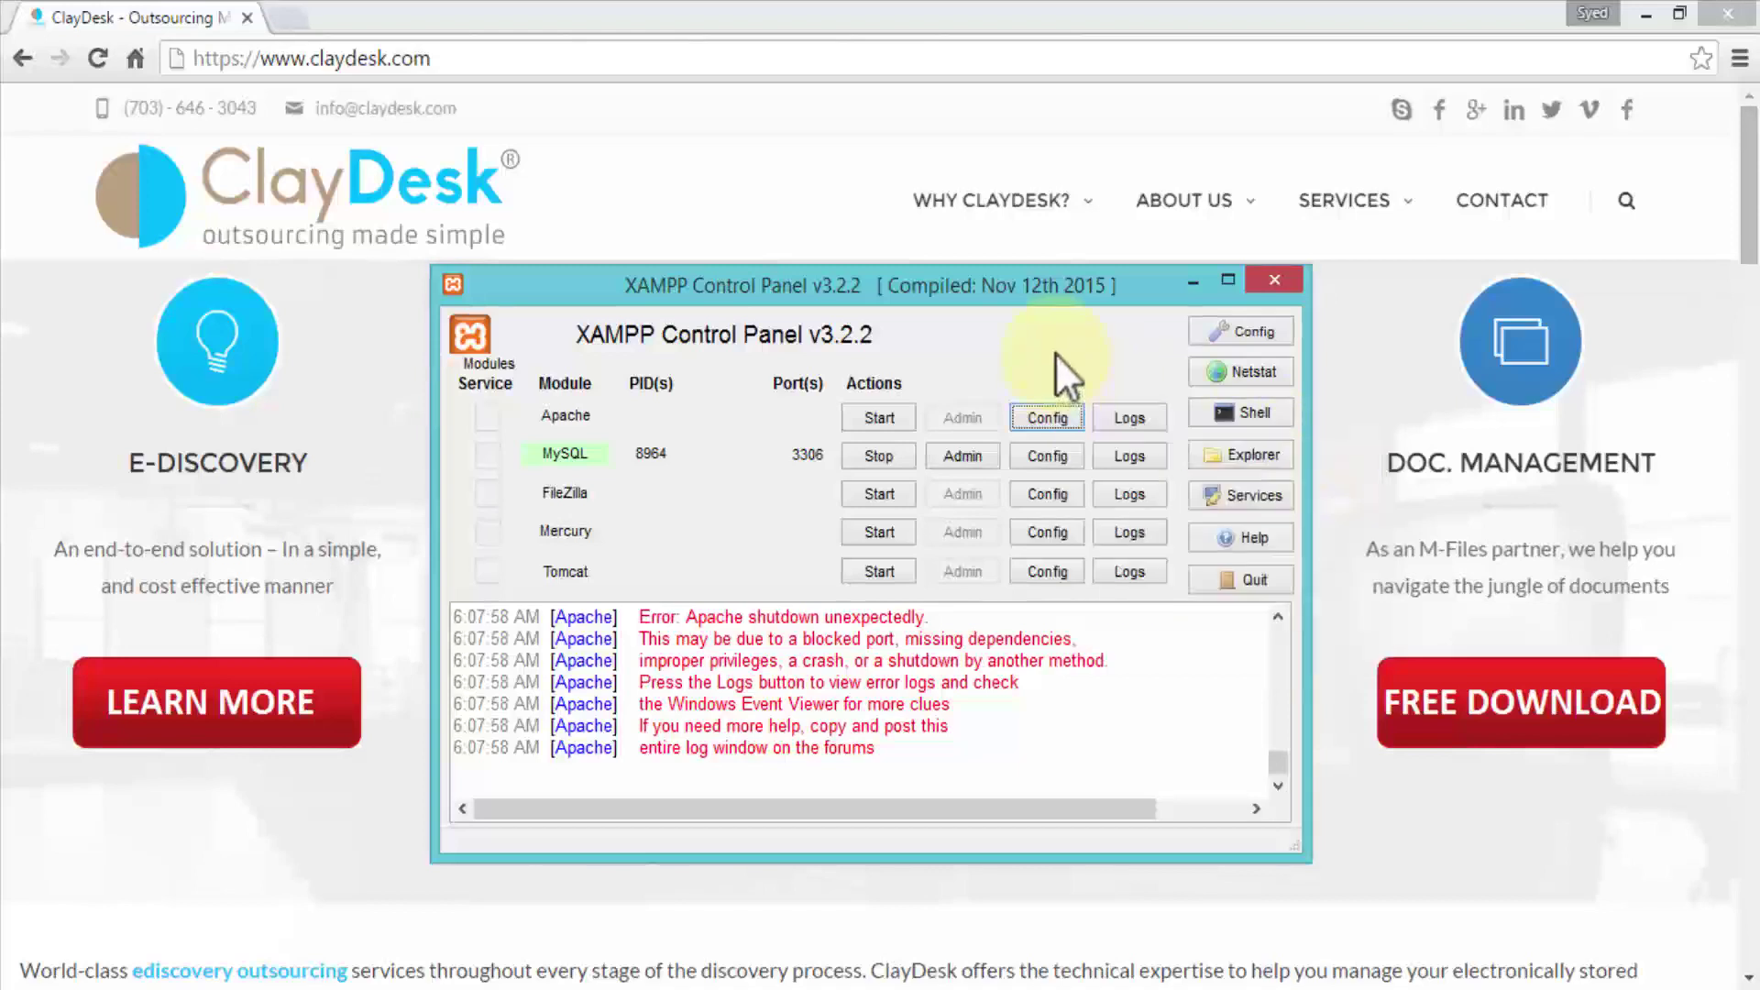
Set Apache's main port to 8015 and SSL port to 10443 in the control panel's service and port settings, and save the configuration
{"action": "left_click", "coordinate": [1271, 328]}
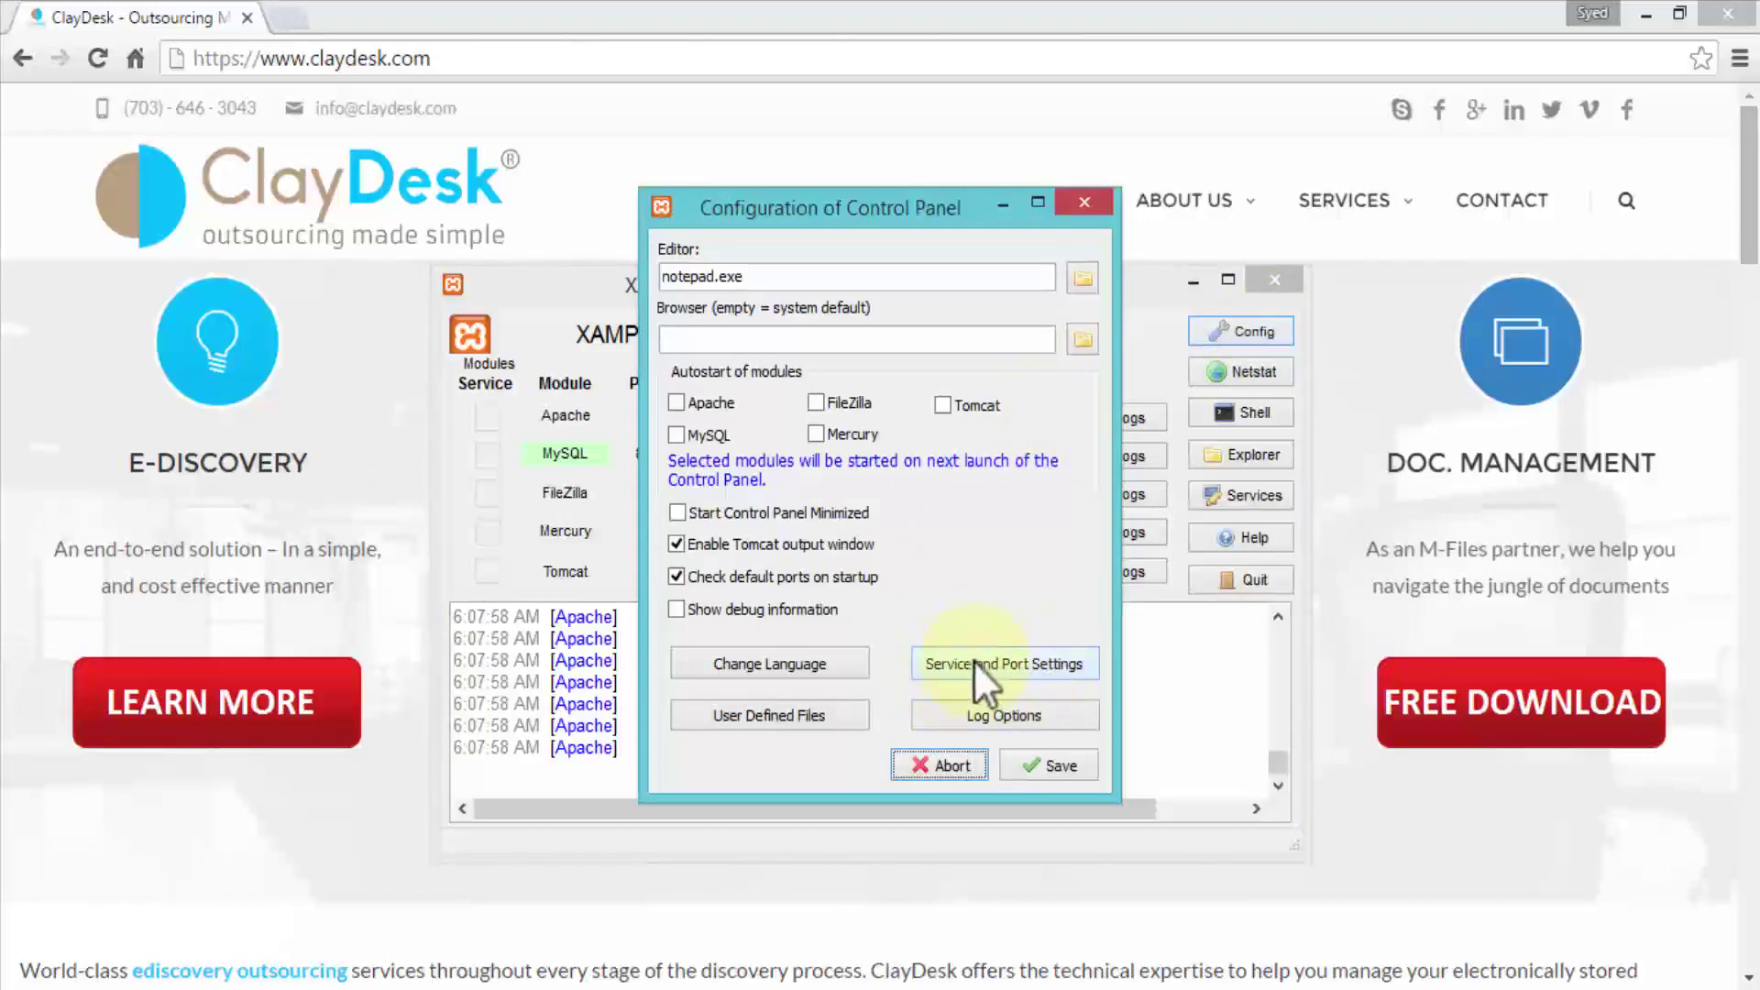
{"action": "left_click", "coordinate": [1080, 662]}
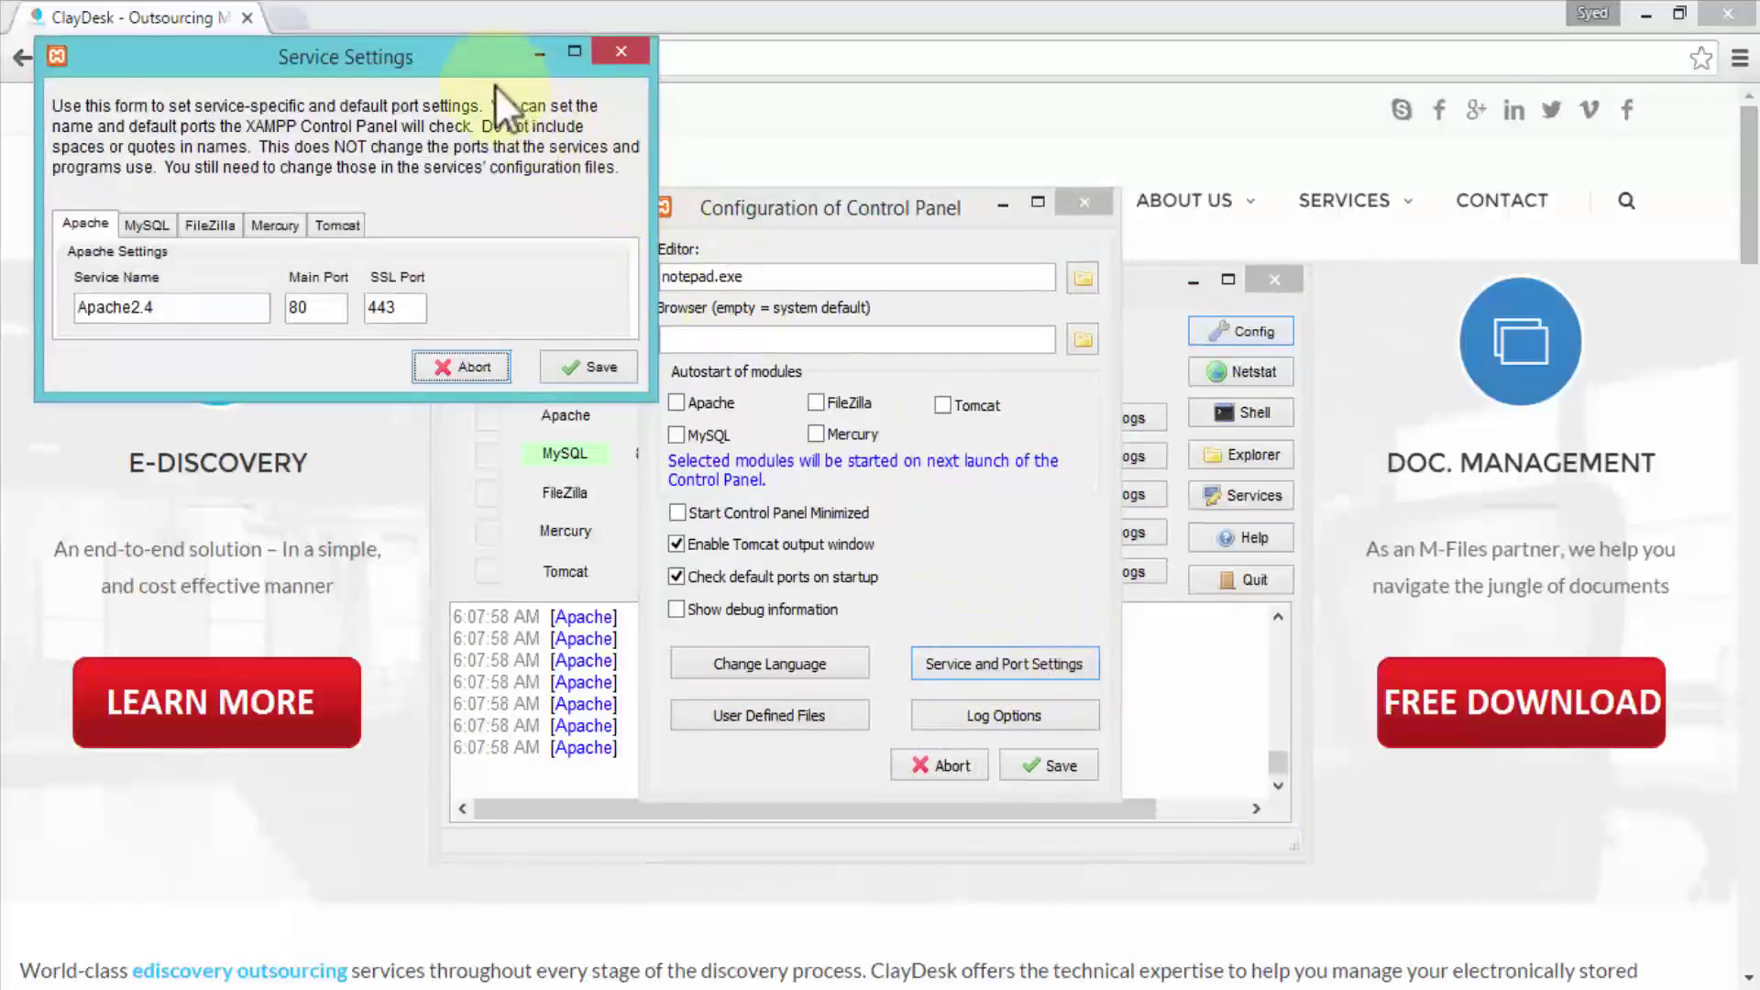
{"action": "left_click", "coordinate": [321, 309]}
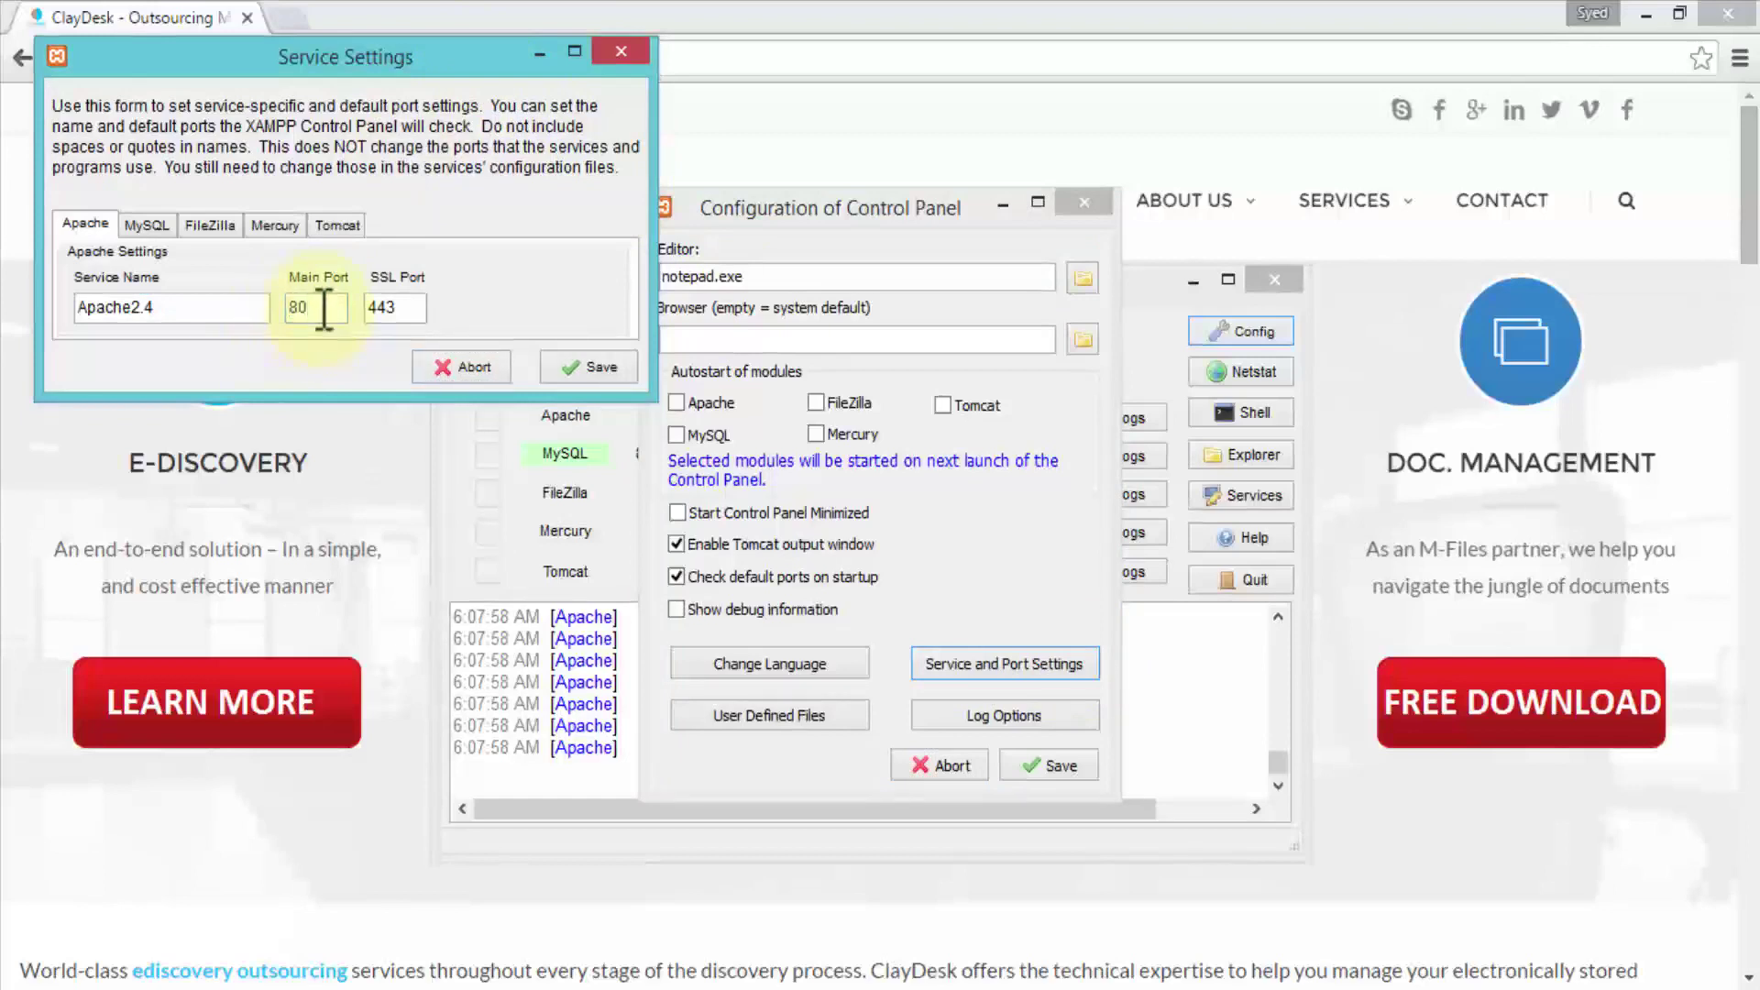
{"action": "type", "text": "15"}
{"action": "left_click", "coordinate": [371, 306]}
{"action": "type", "text": "10"}
{"action": "left_click", "coordinate": [600, 369]}
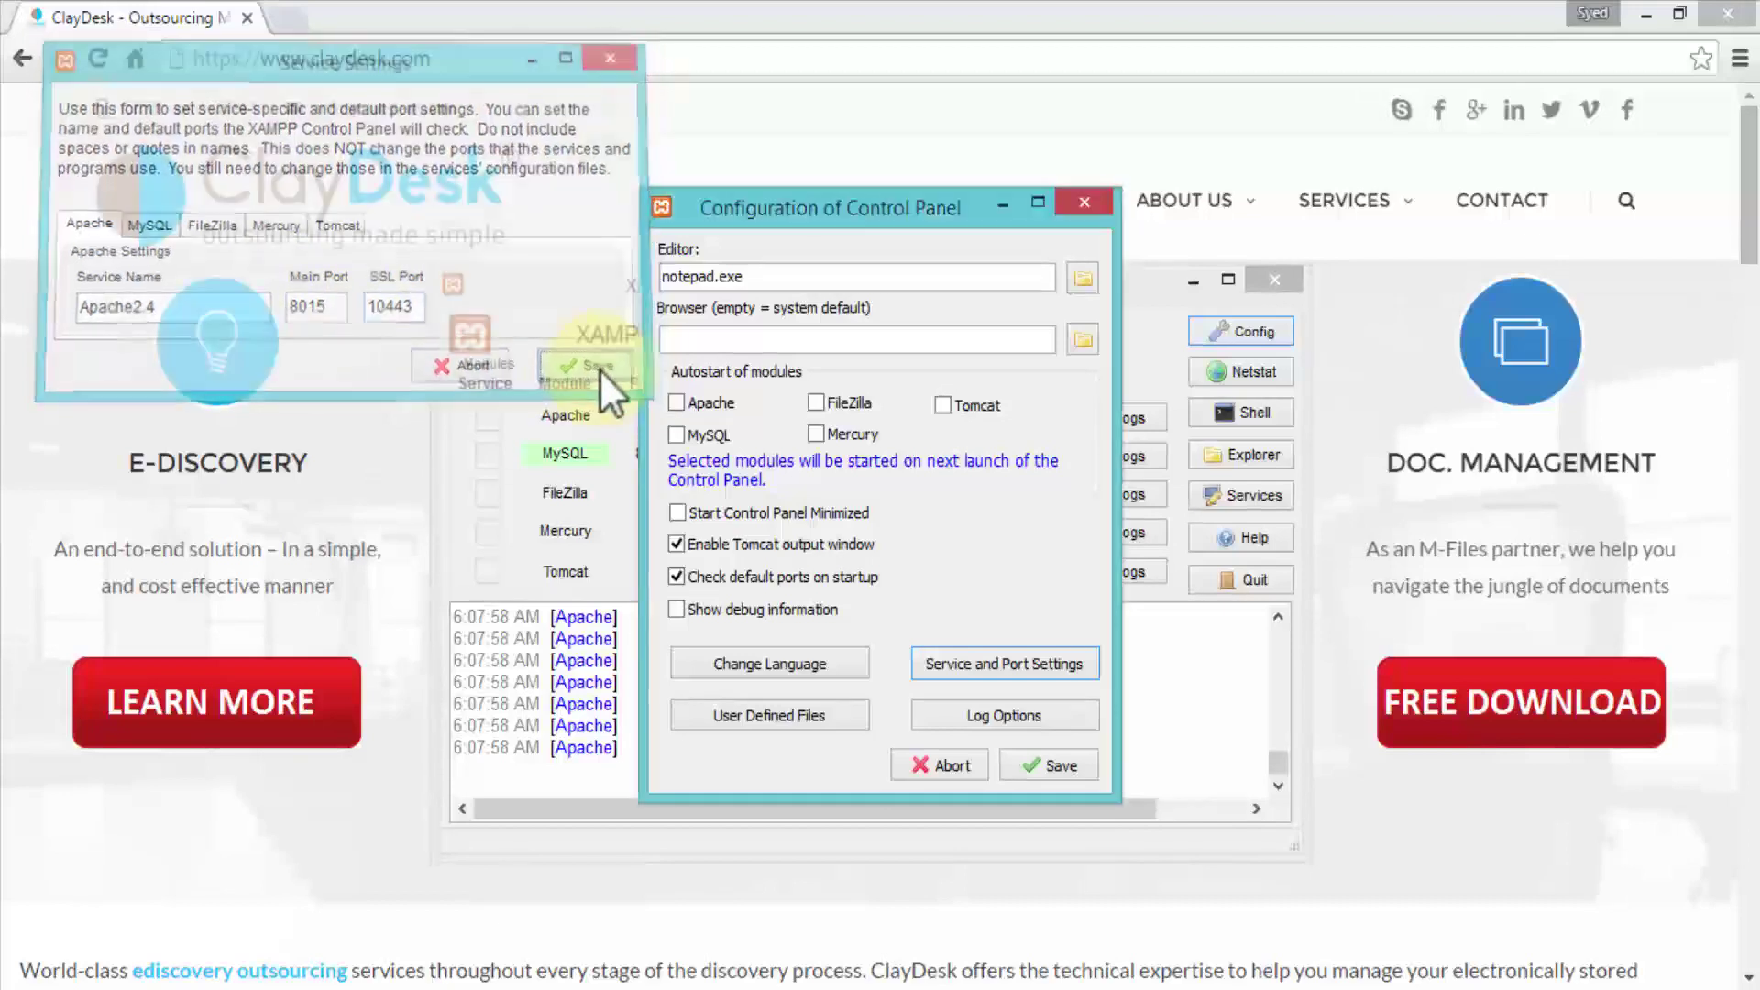
{"action": "left_click", "coordinate": [1059, 764]}
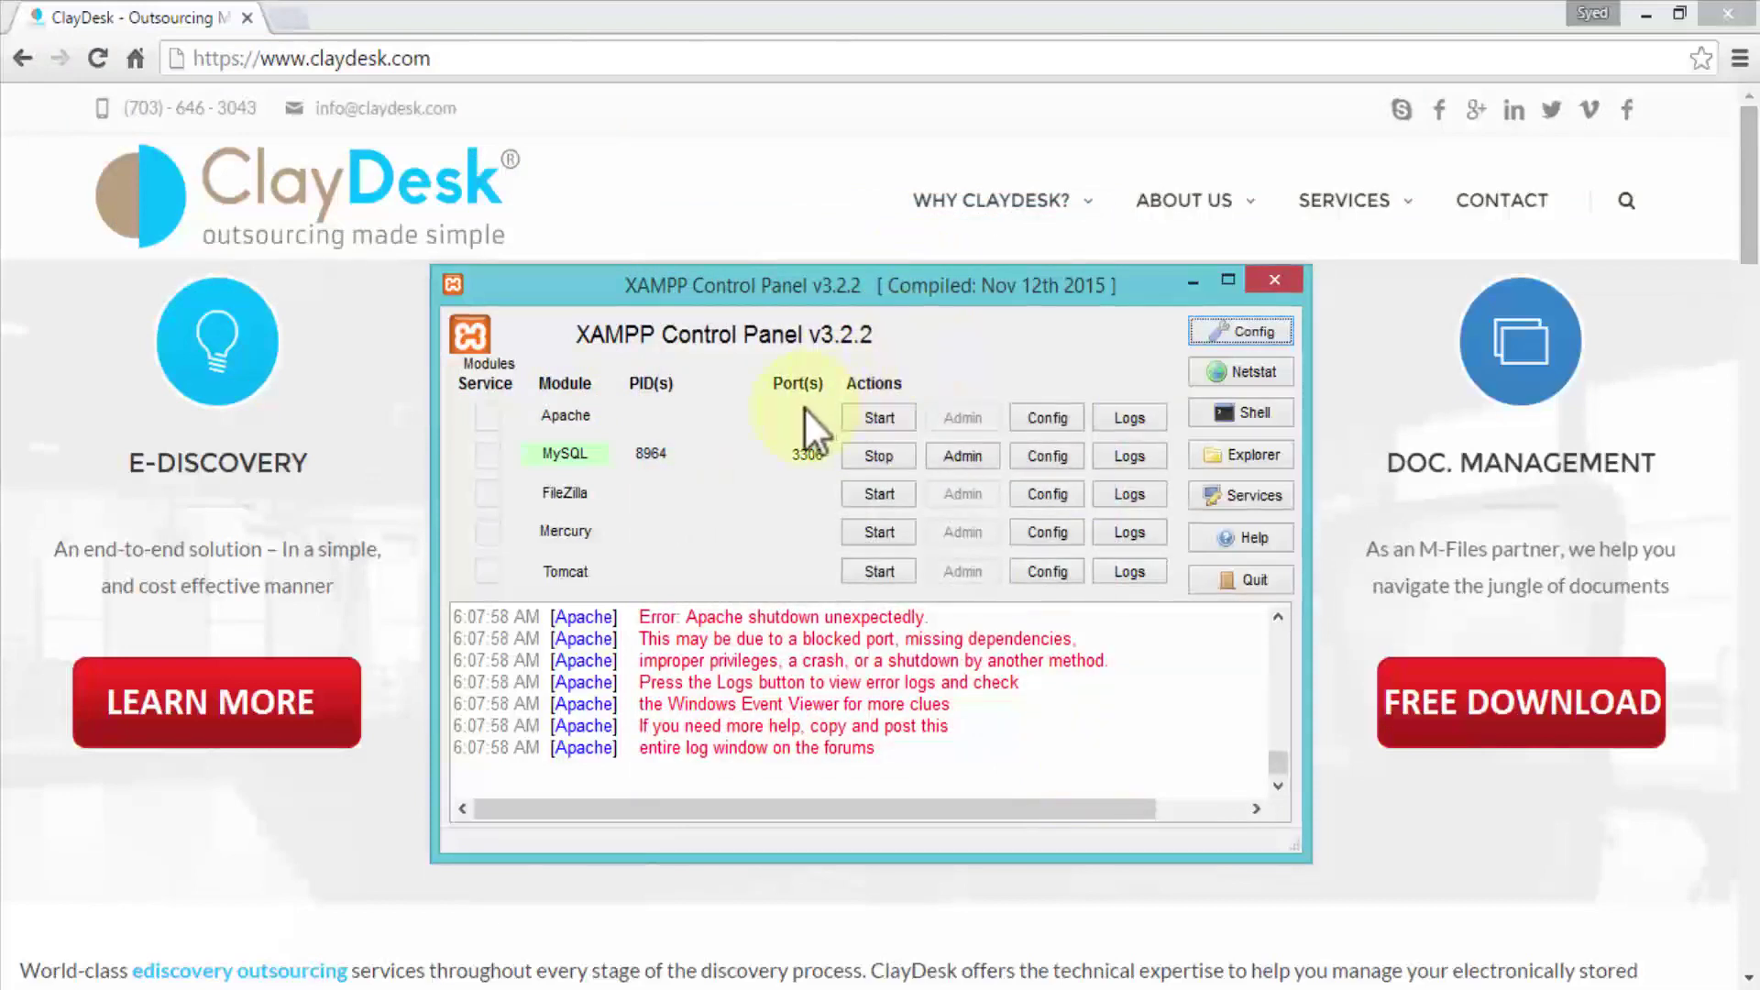
{"action": "left_click", "coordinate": [855, 418]}
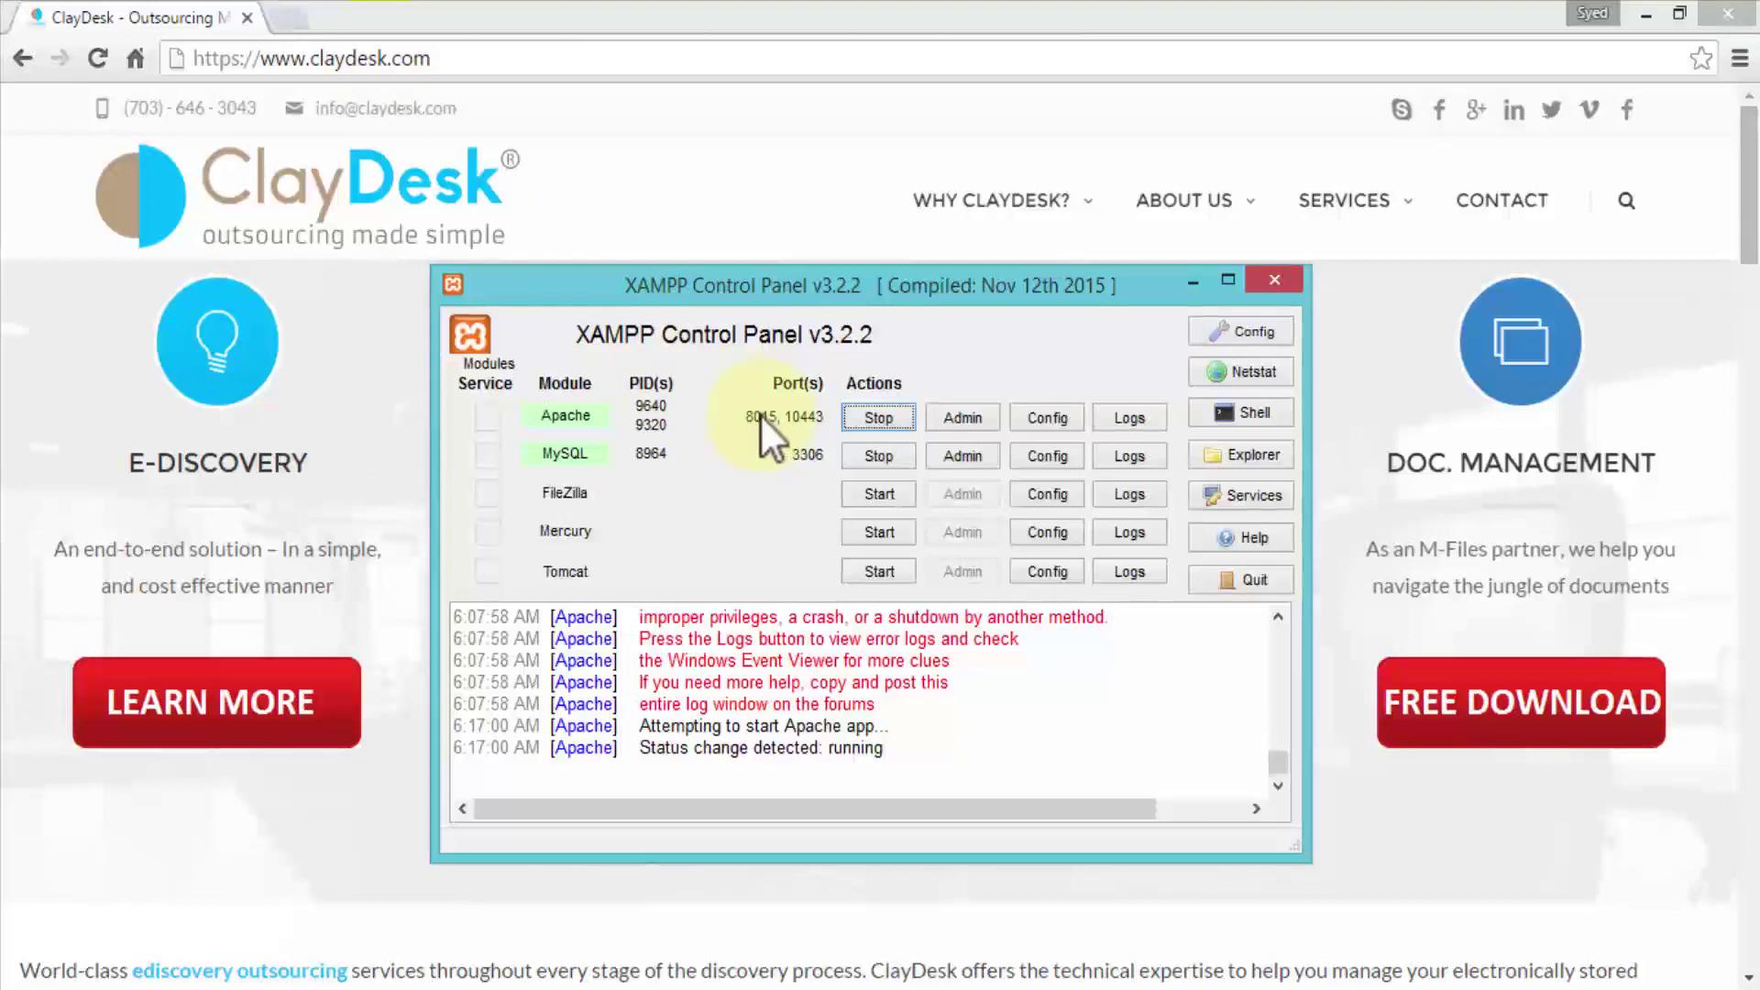
{"action": "left_click", "coordinate": [294, 16]}
{"action": "type", "text": "http://localhost:8015"}
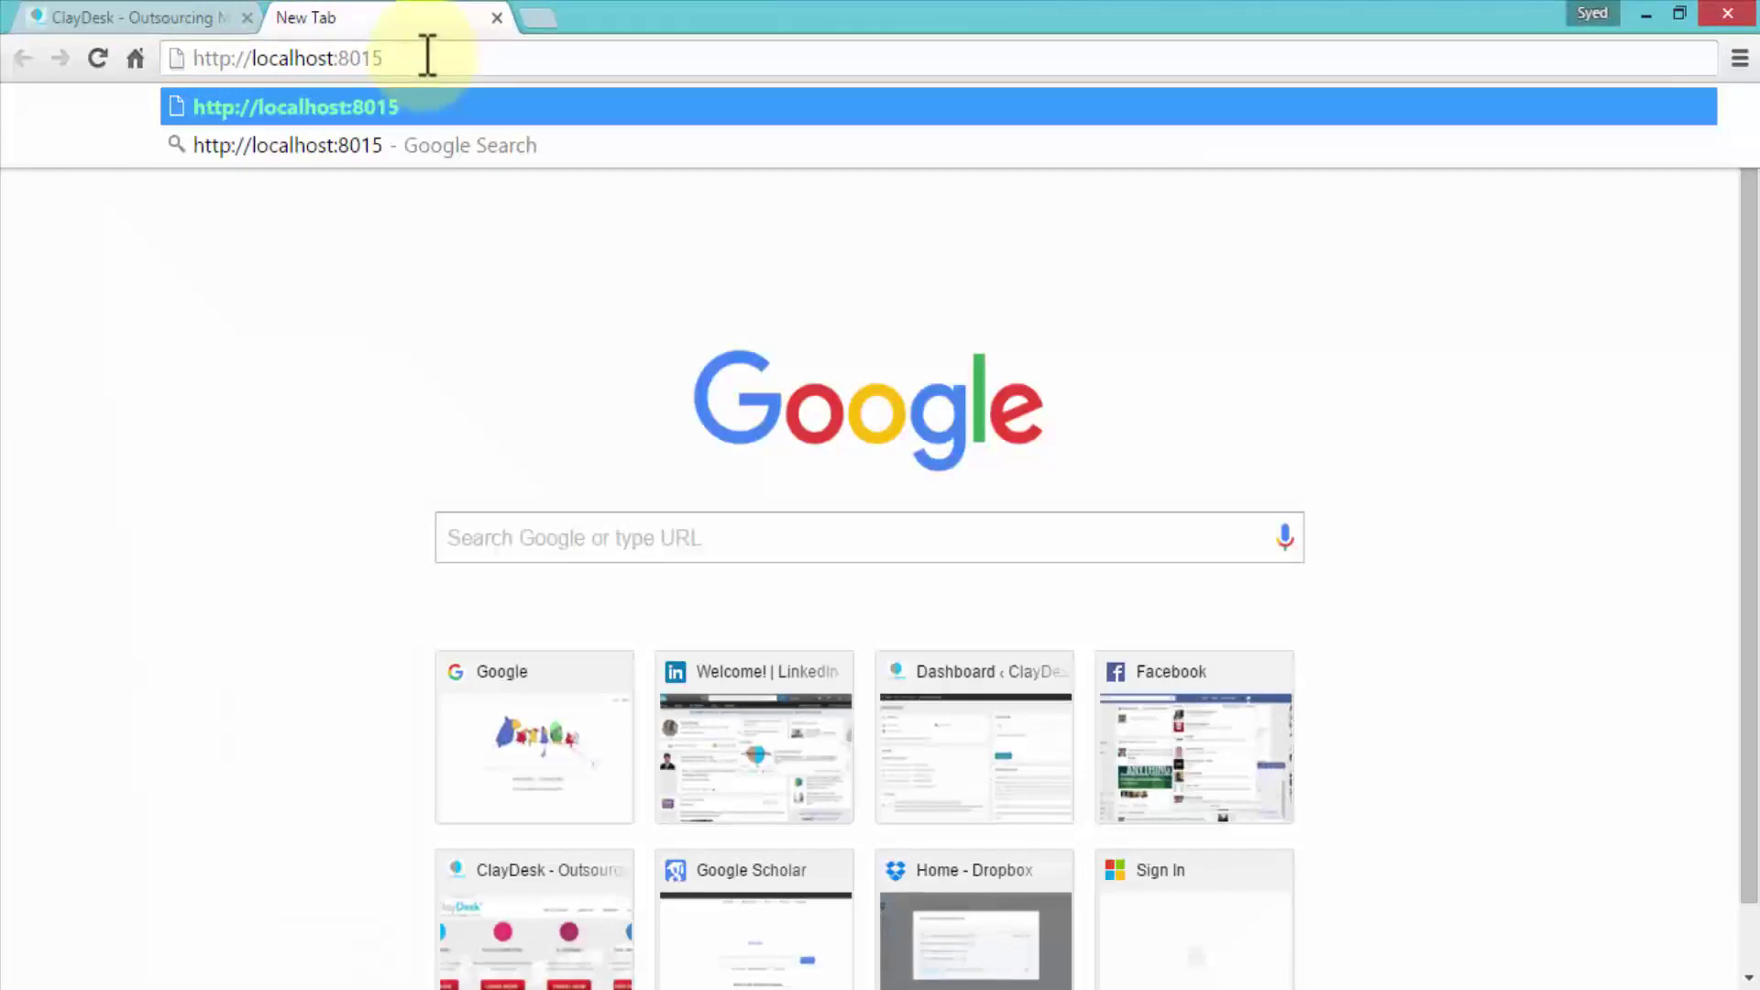
{"action": "key", "text": "Return"}
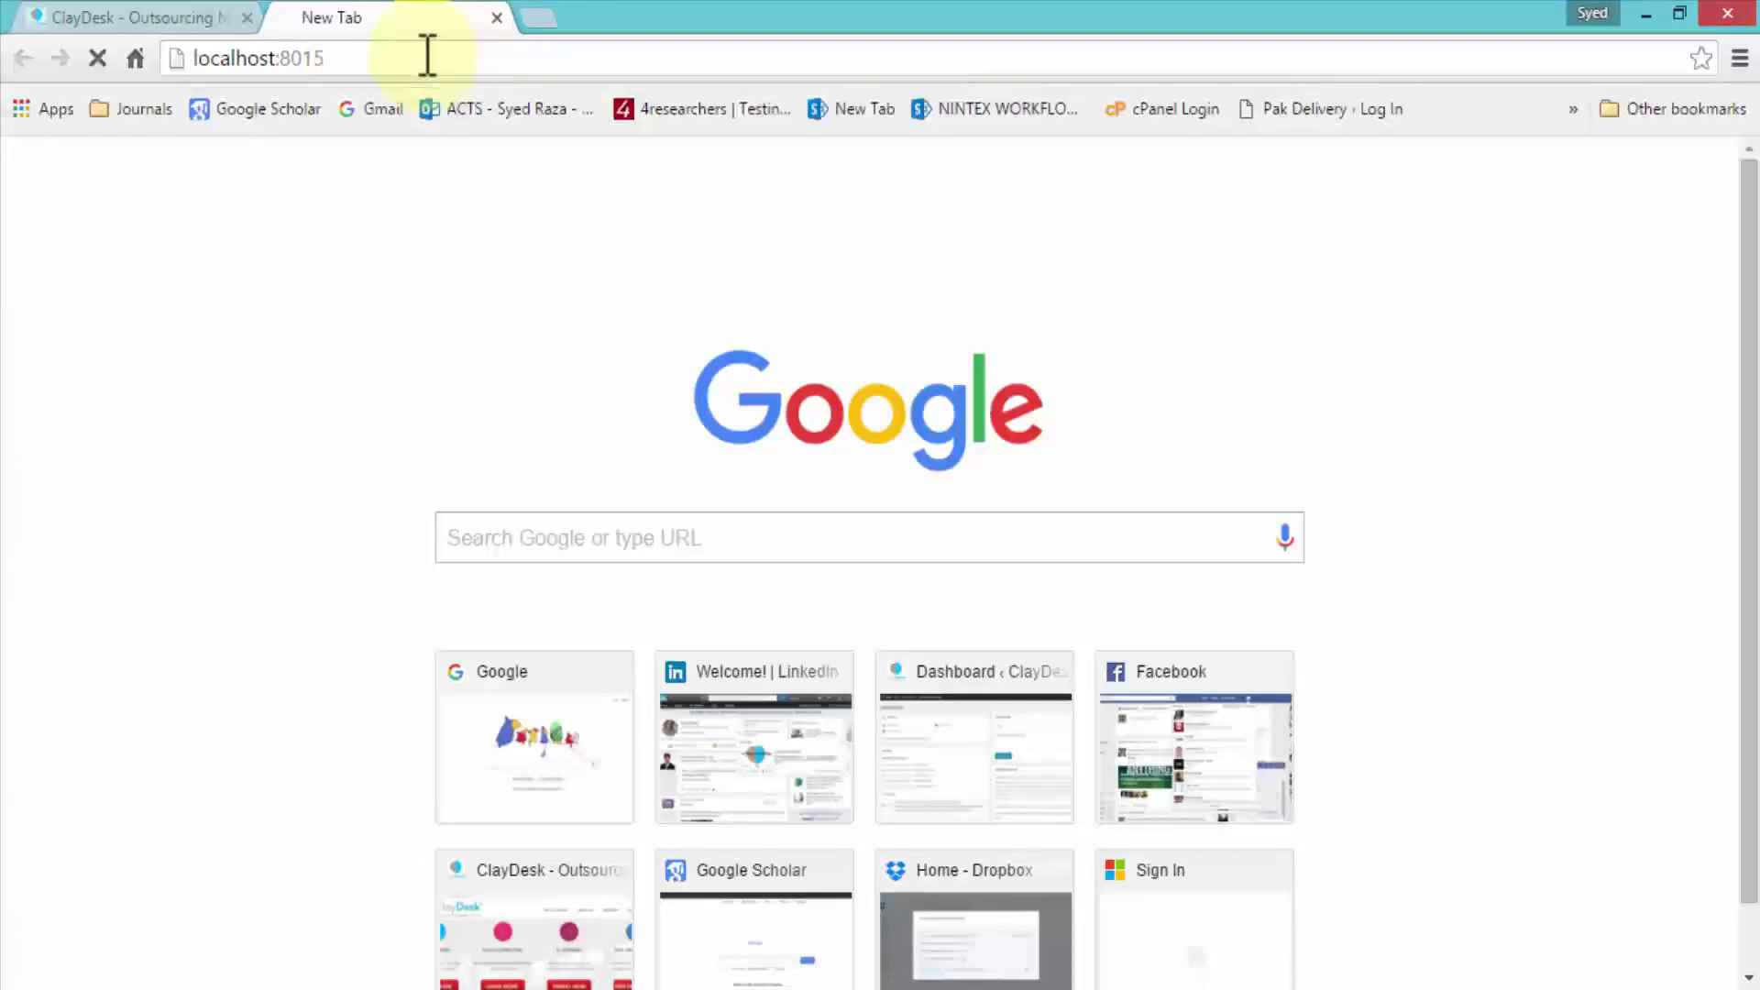